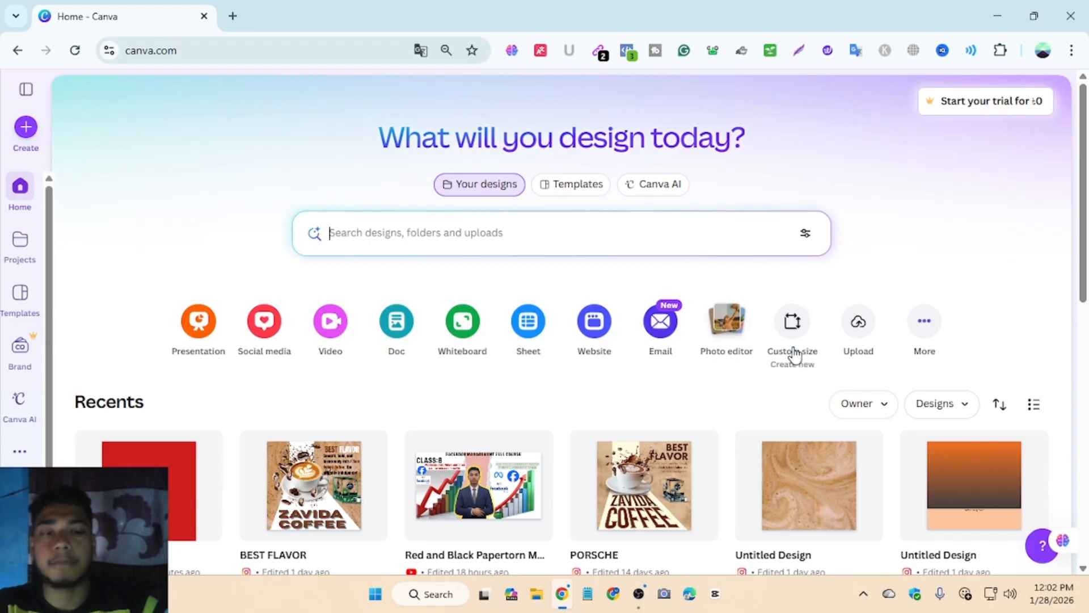
Create a new custom-size design 1080 px wide and 1350 px high.
{"action": "left_click", "coordinate": [794, 345]}
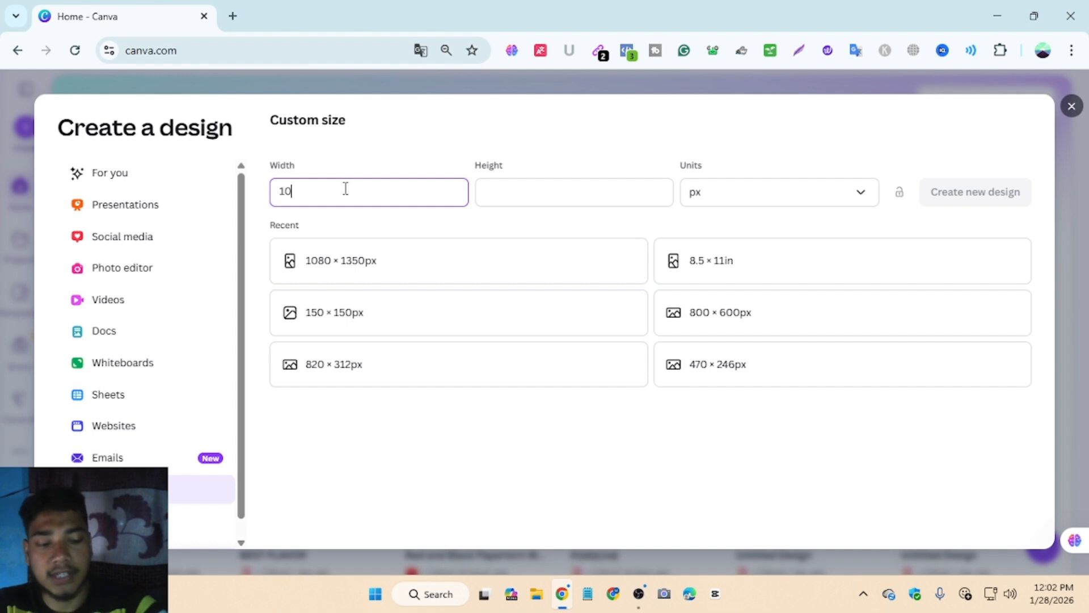
{"action": "left_click", "coordinate": [536, 192]}
{"action": "type", "text": "13"}
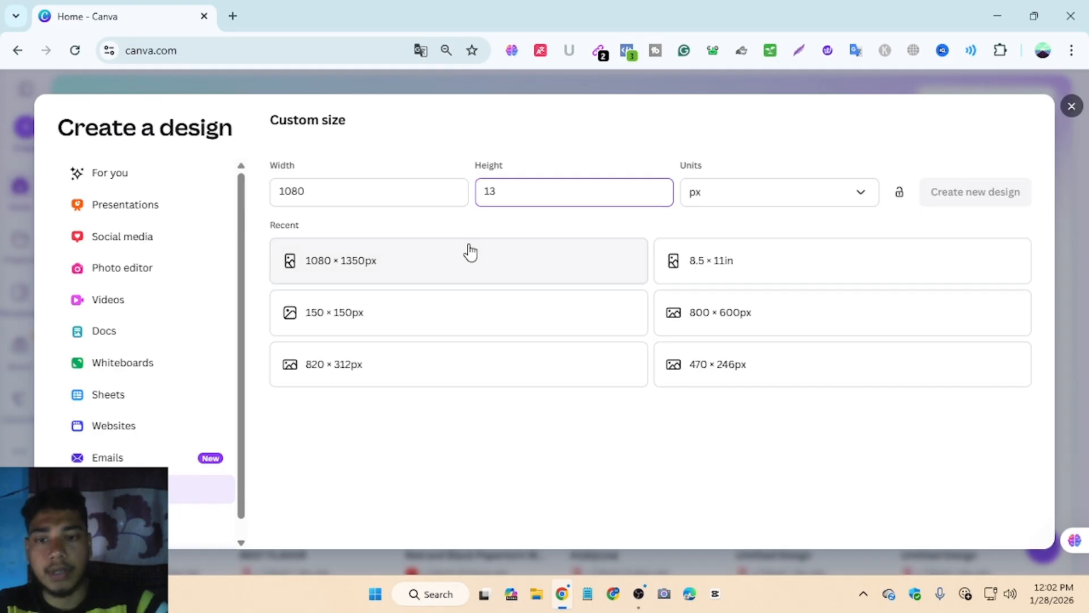
{"action": "left_click", "coordinate": [527, 194]}
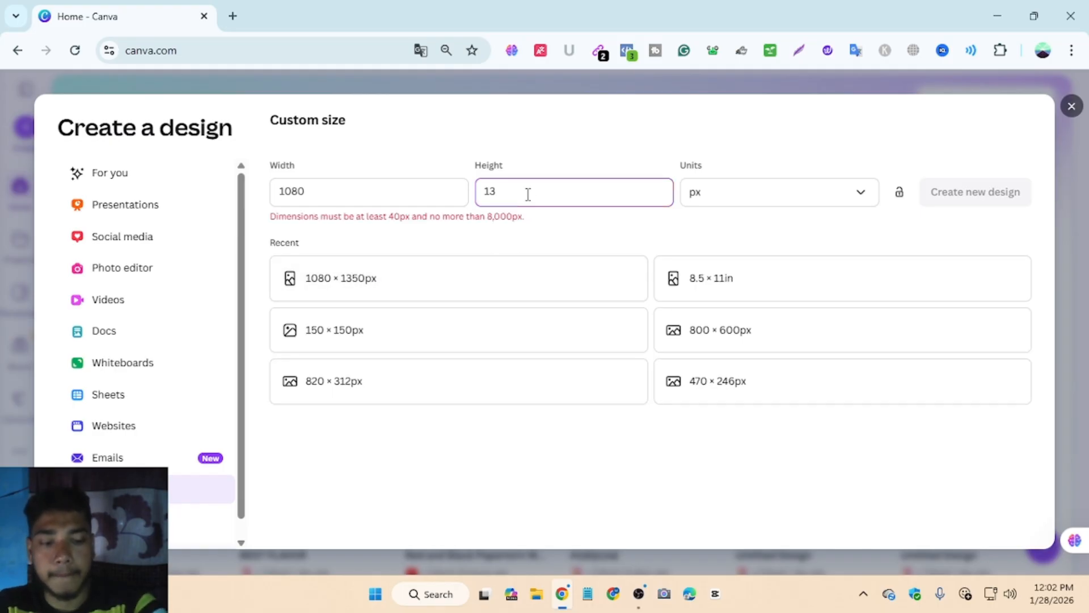
{"action": "type", "text": "54"}
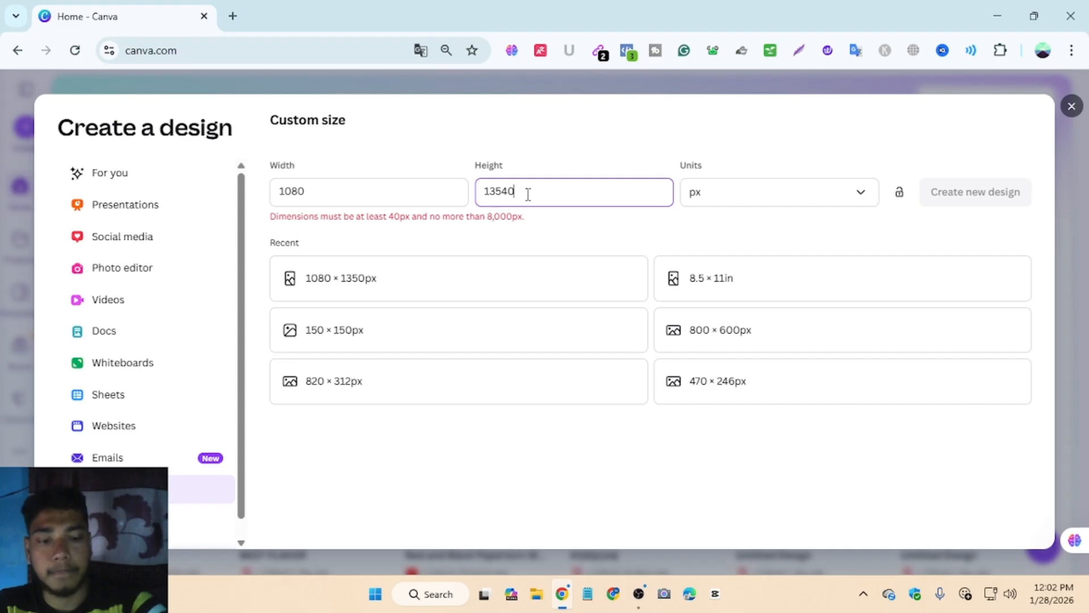
{"action": "type", "text": "0"}
{"action": "key", "text": "BackSpace"}
{"action": "key", "text": "BackSpace"}
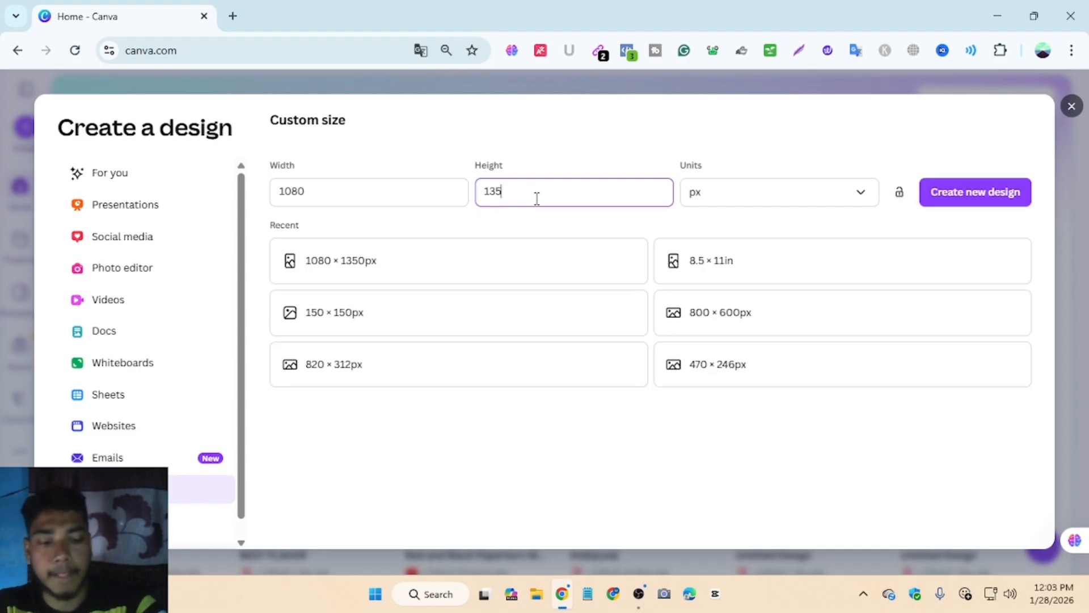
{"action": "type", "text": "0"}
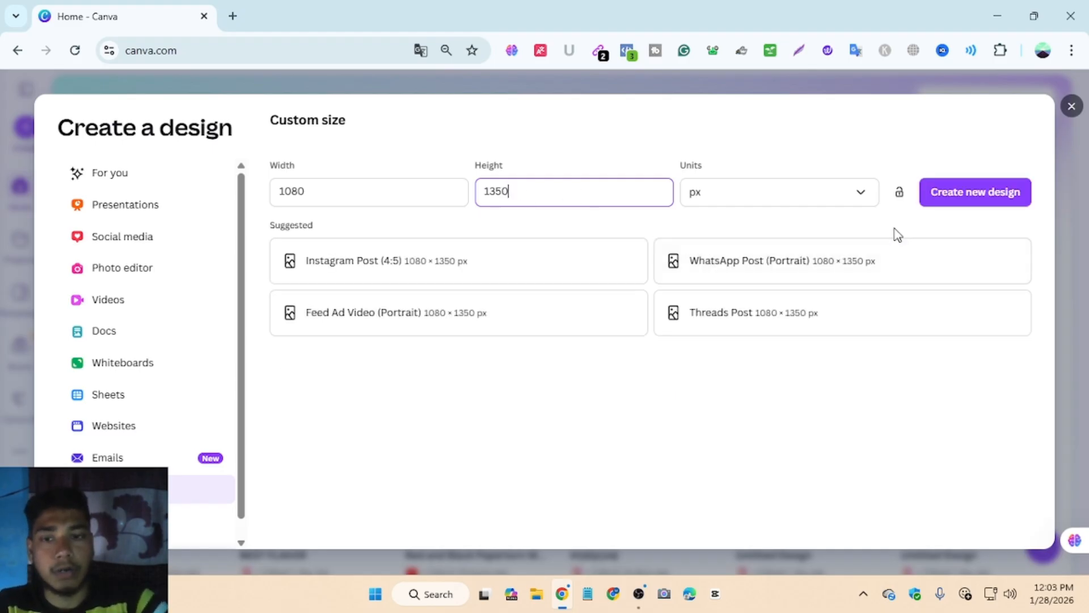
{"action": "left_click", "coordinate": [986, 198]}
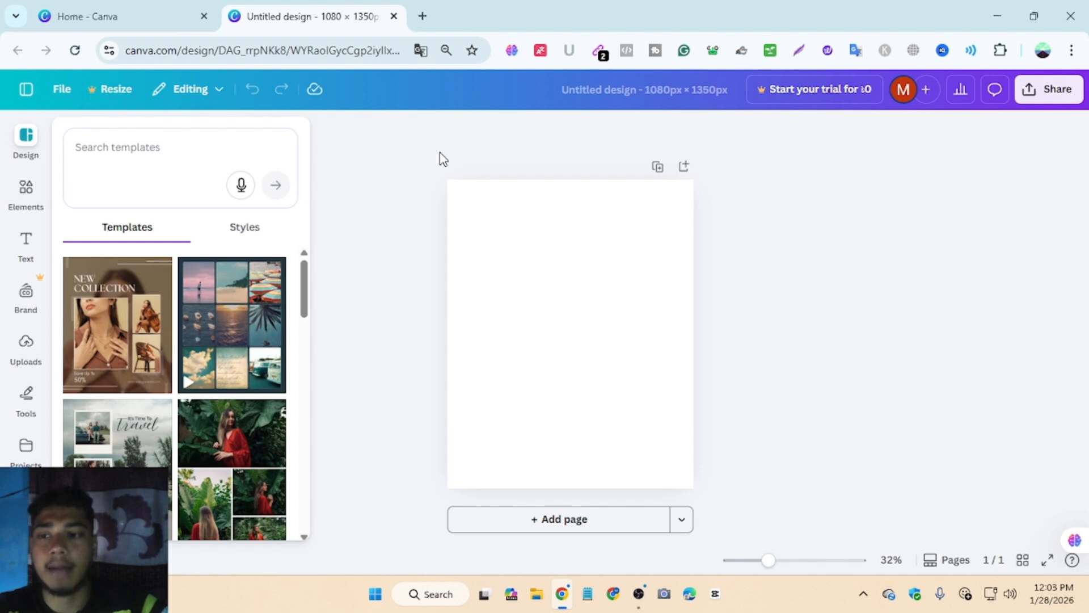
Search the templates for "graduation".
{"action": "left_click", "coordinate": [177, 148]}
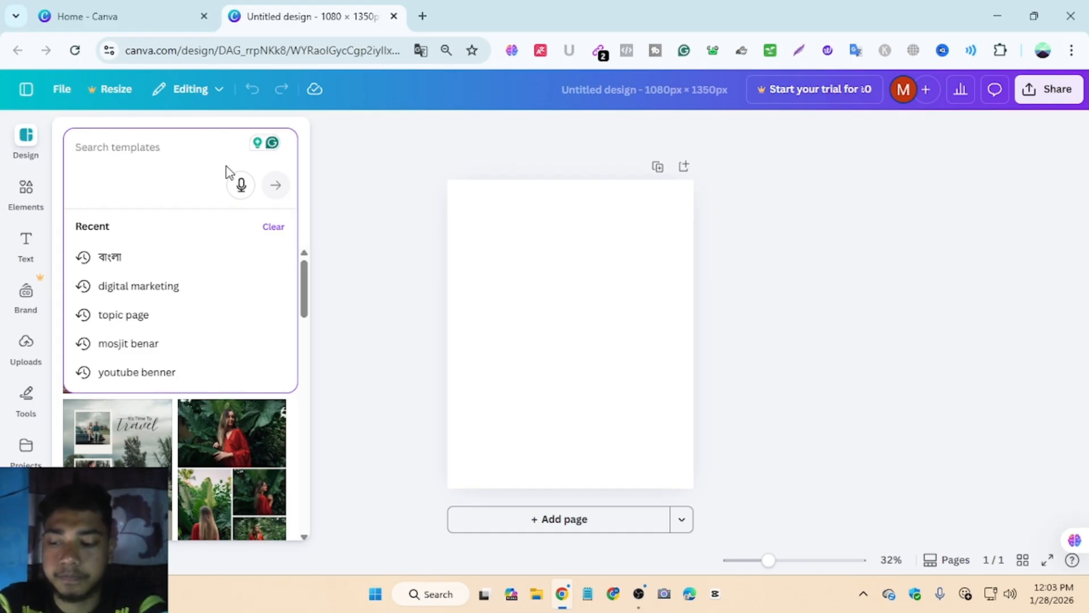
{"action": "type", "text": "g"}
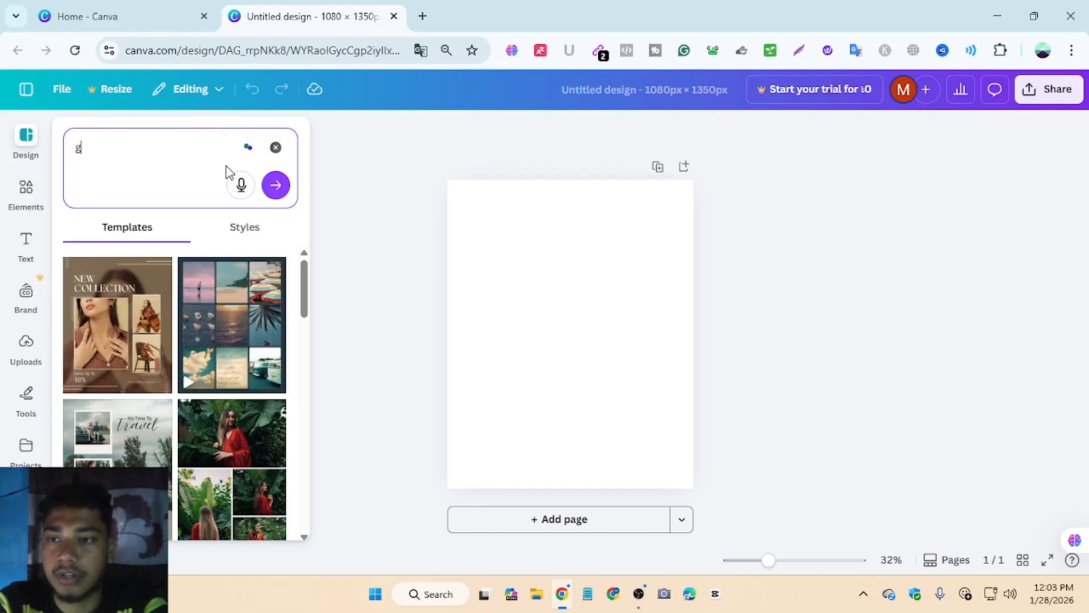
{"action": "type", "text": "tsra"}
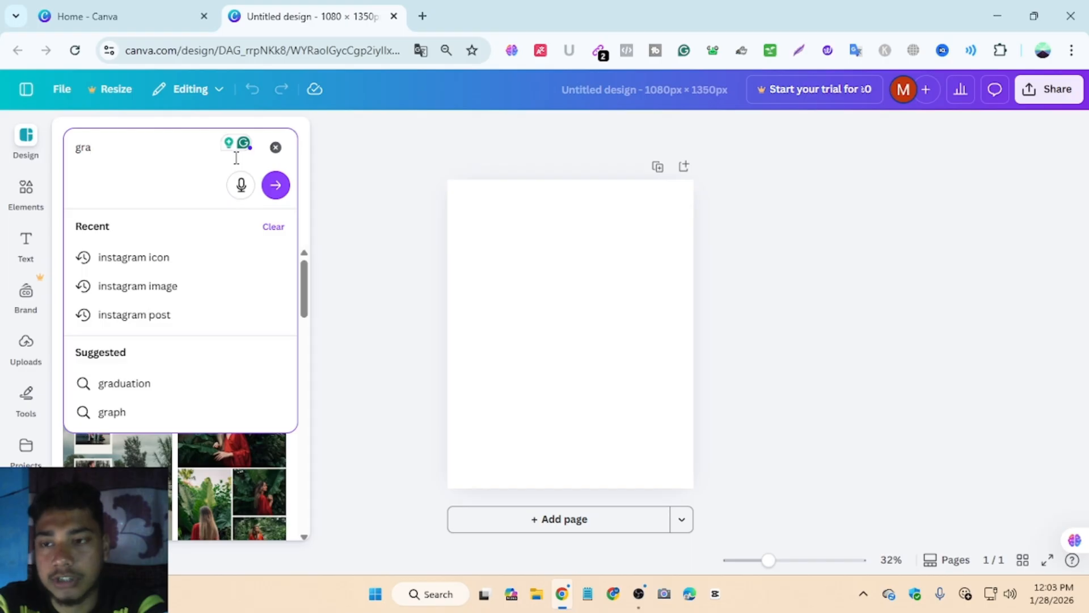
{"action": "key", "text": "BackSpace"}
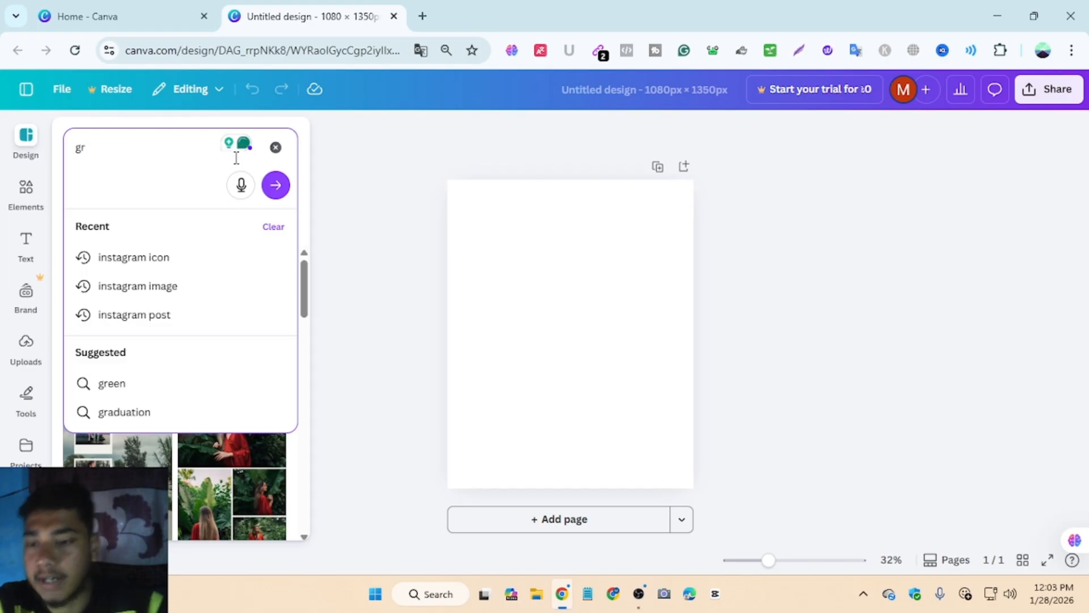
{"action": "left_click", "coordinate": [139, 412]}
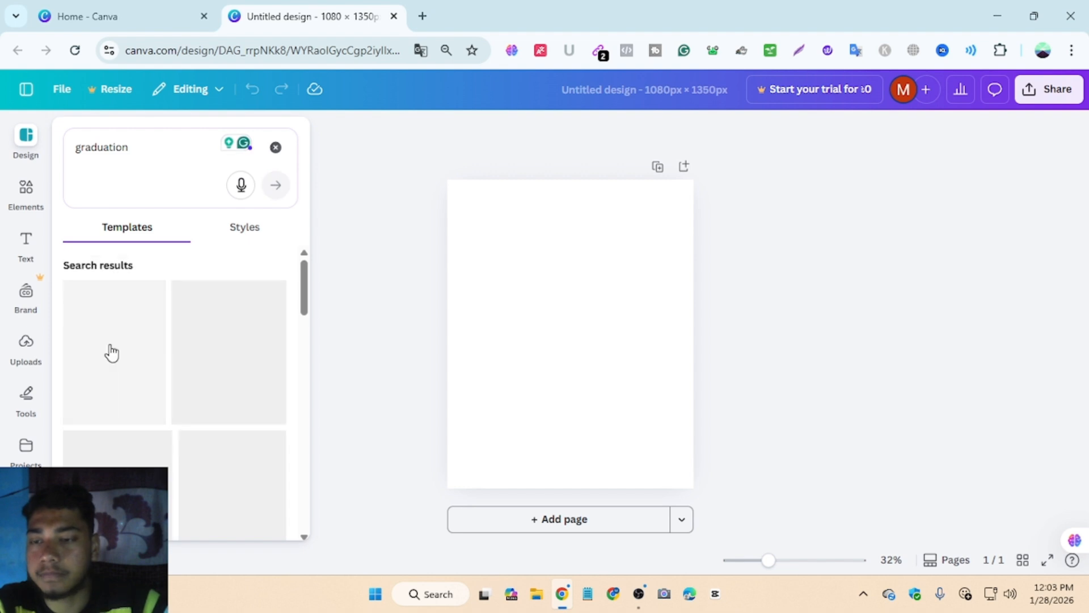
Search the elements library for "graduated".
{"action": "left_click", "coordinate": [27, 187]}
{"action": "left_click", "coordinate": [114, 140]}
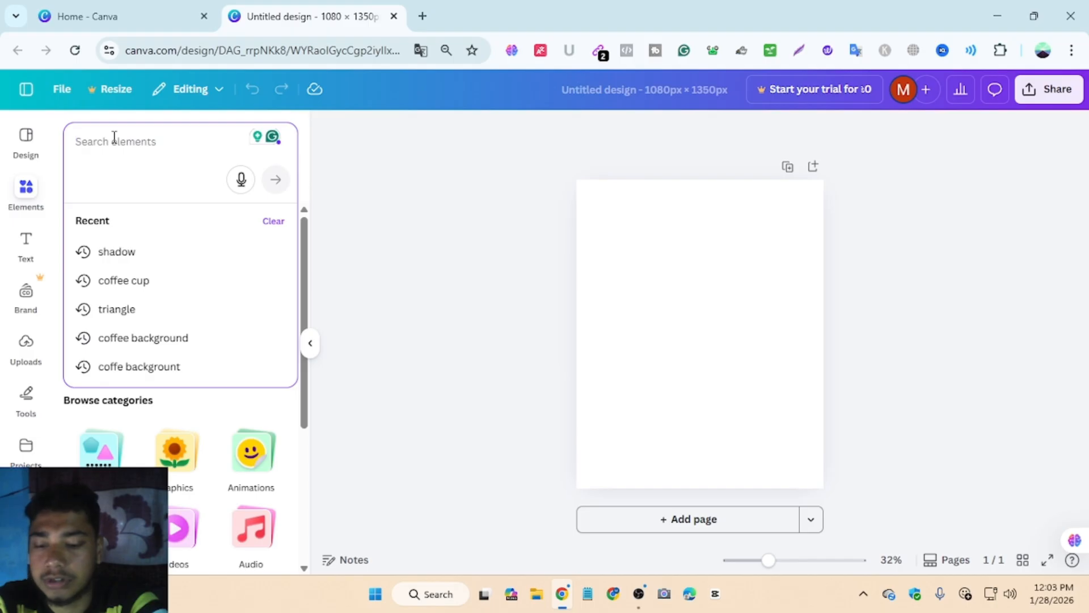
{"action": "type", "text": "graung"}
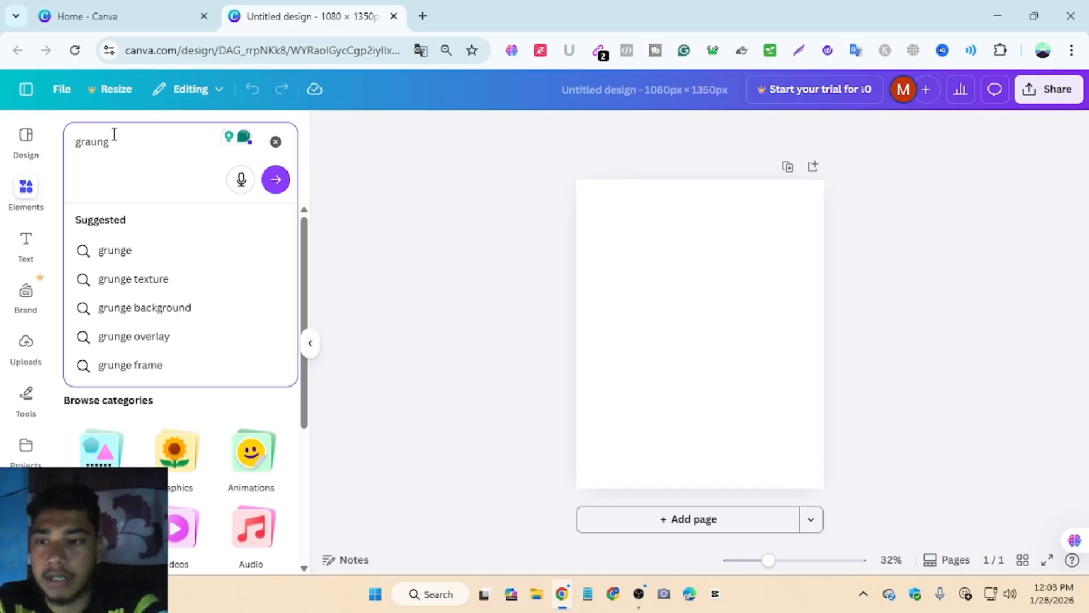
{"action": "key", "text": "BackSpace"}
{"action": "key", "text": "BackSpace"}
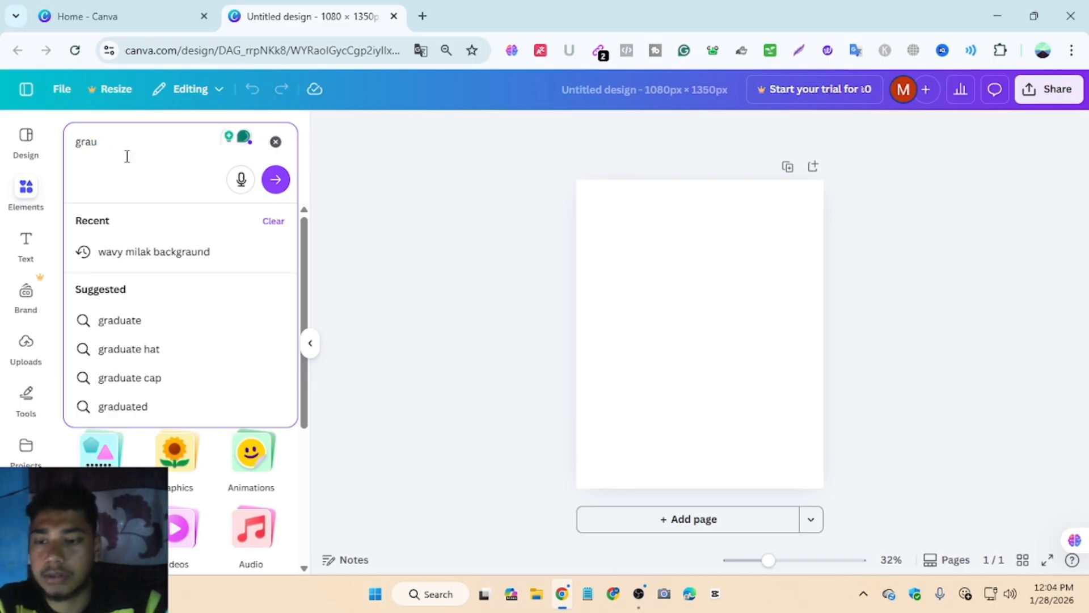
{"action": "left_click", "coordinate": [121, 406]}
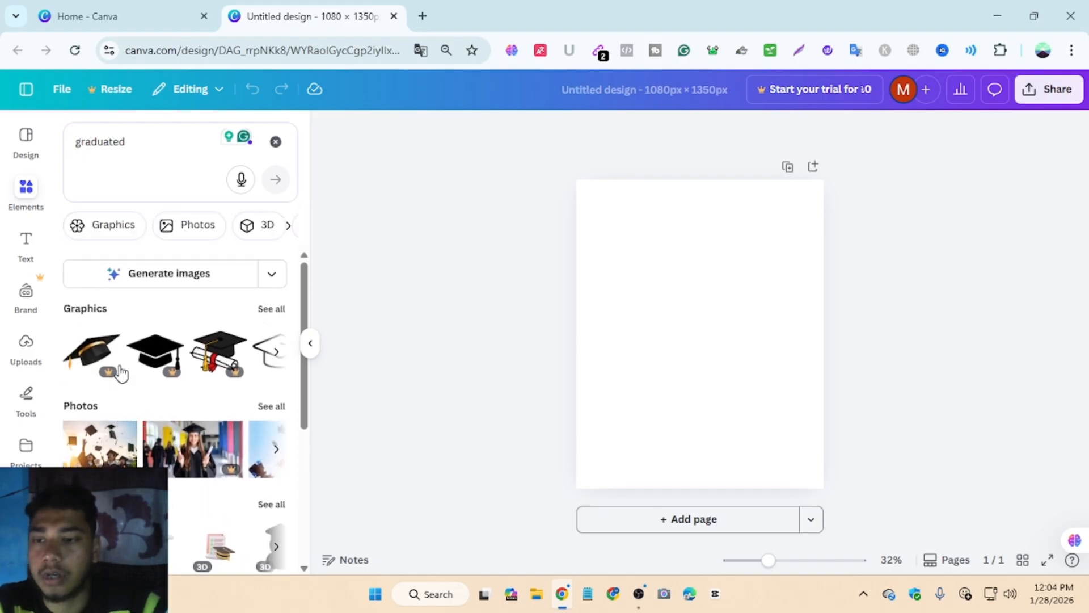
Search the elements for "grung" instead and show all the matching photos.
{"action": "double_click", "coordinate": [136, 144]}
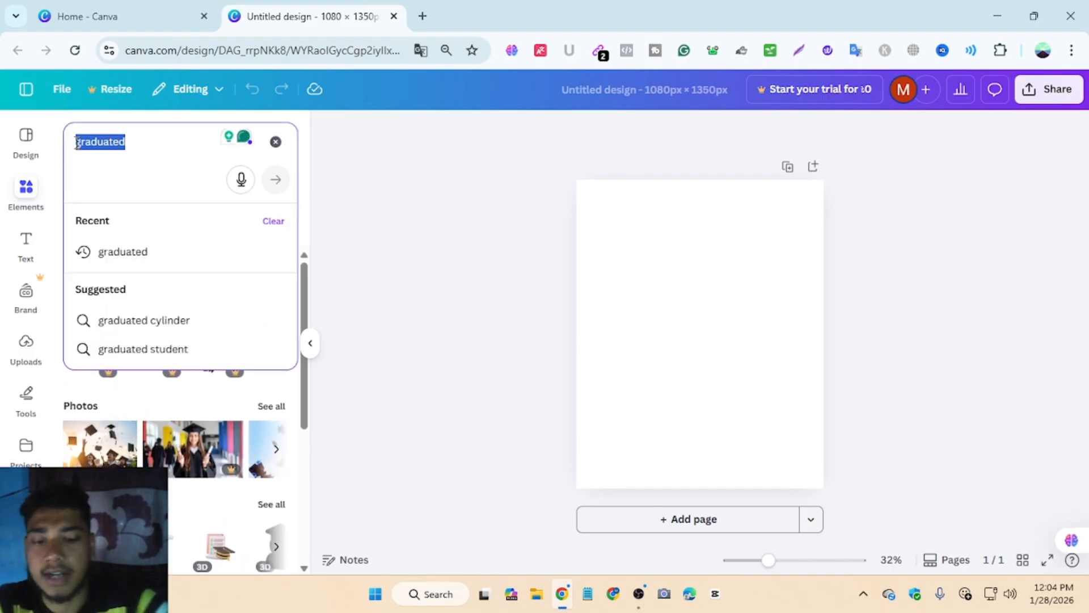
{"action": "key", "text": "BackSpace"}
{"action": "type", "text": "g"}
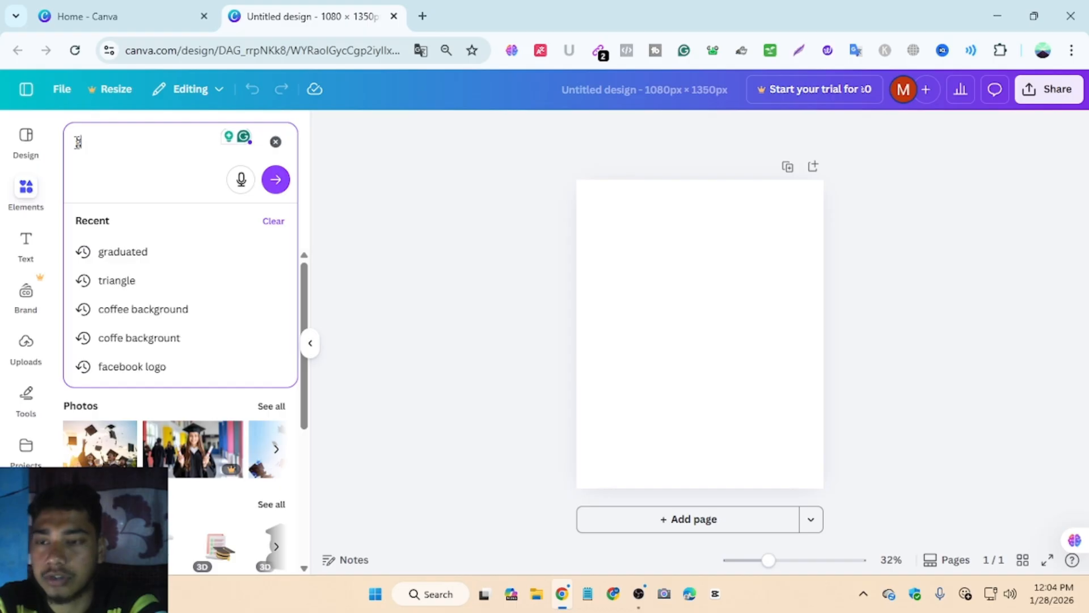
{"action": "type", "text": "run"}
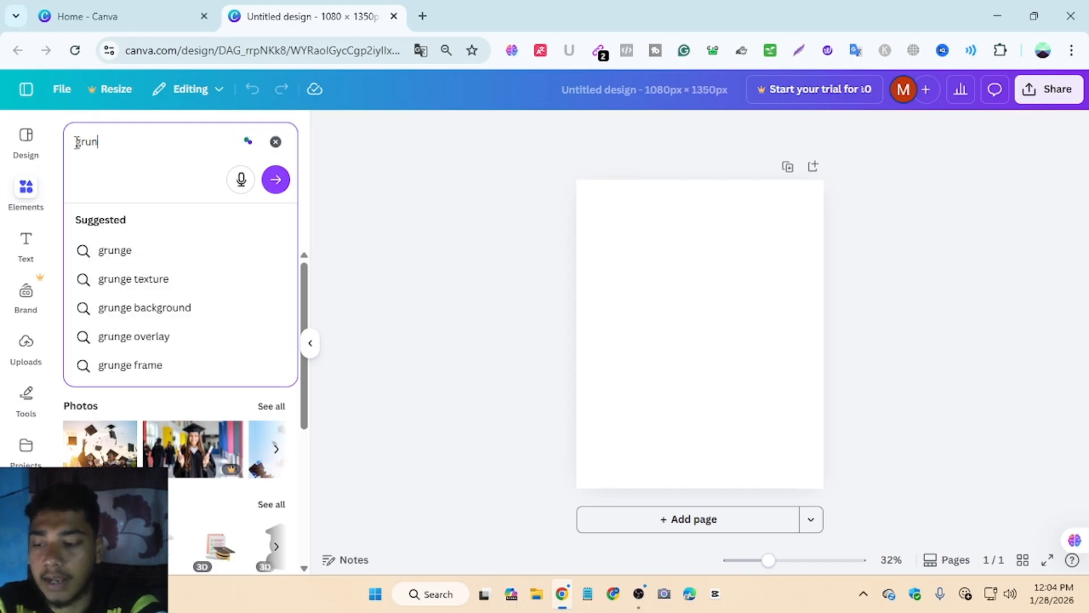
{"action": "type", "text": "g"}
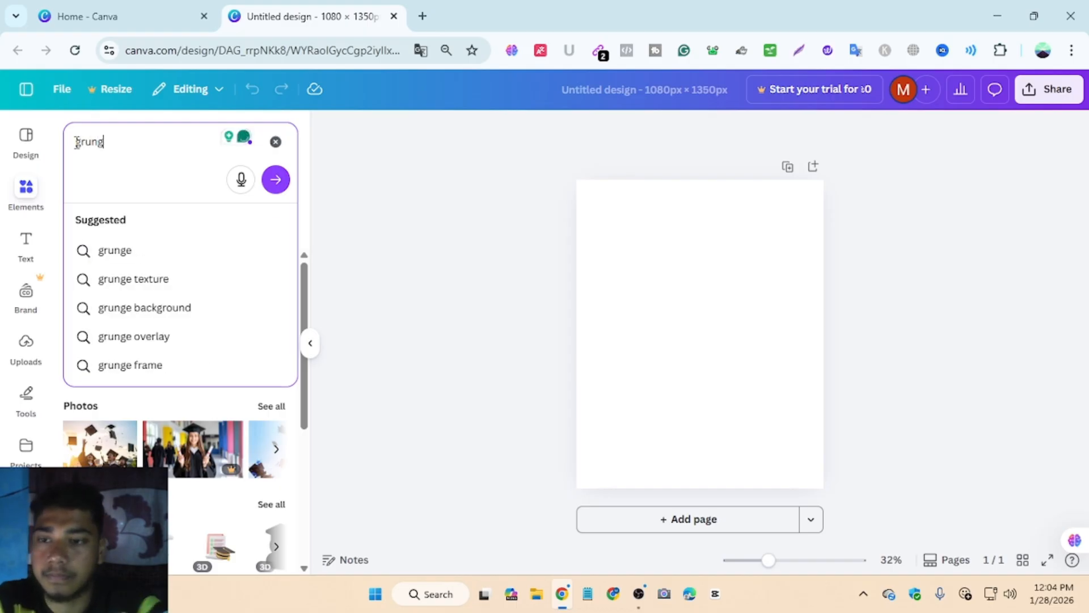
{"action": "key", "text": "Return"}
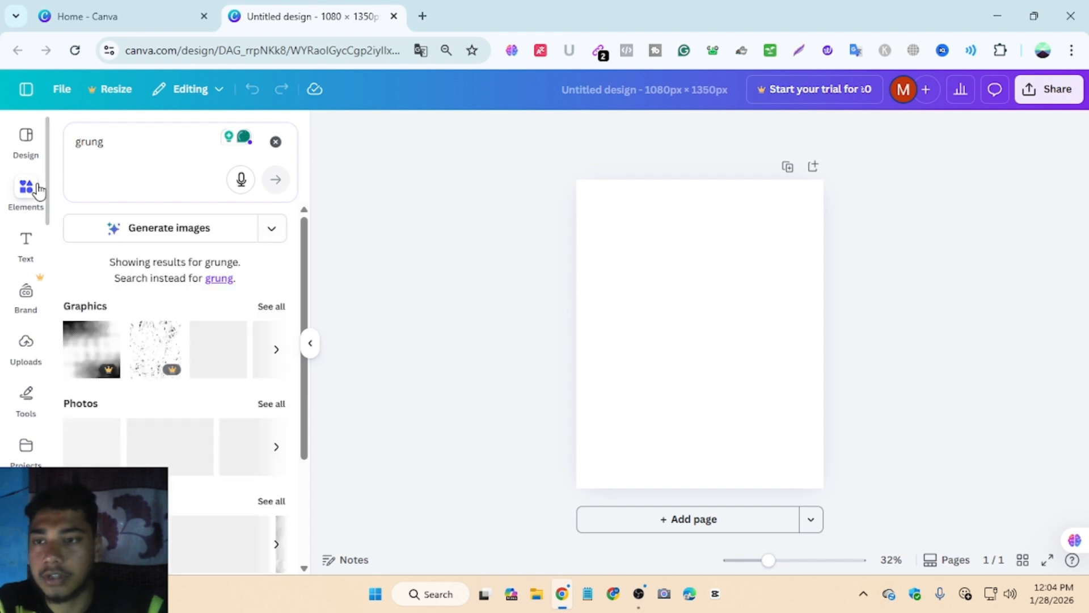
{"action": "scroll", "coordinate": [167, 304], "scroll_direction": "down", "scroll_amount": 3}
{"action": "scroll", "coordinate": [186, 350], "scroll_direction": "up", "scroll_amount": 3}
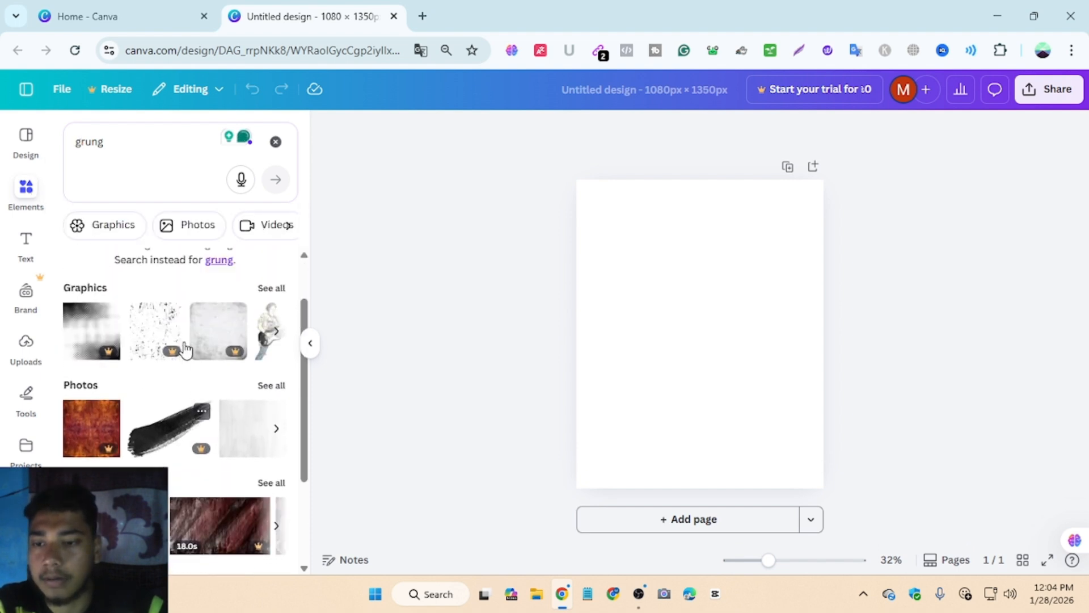
{"action": "left_click", "coordinate": [284, 458]}
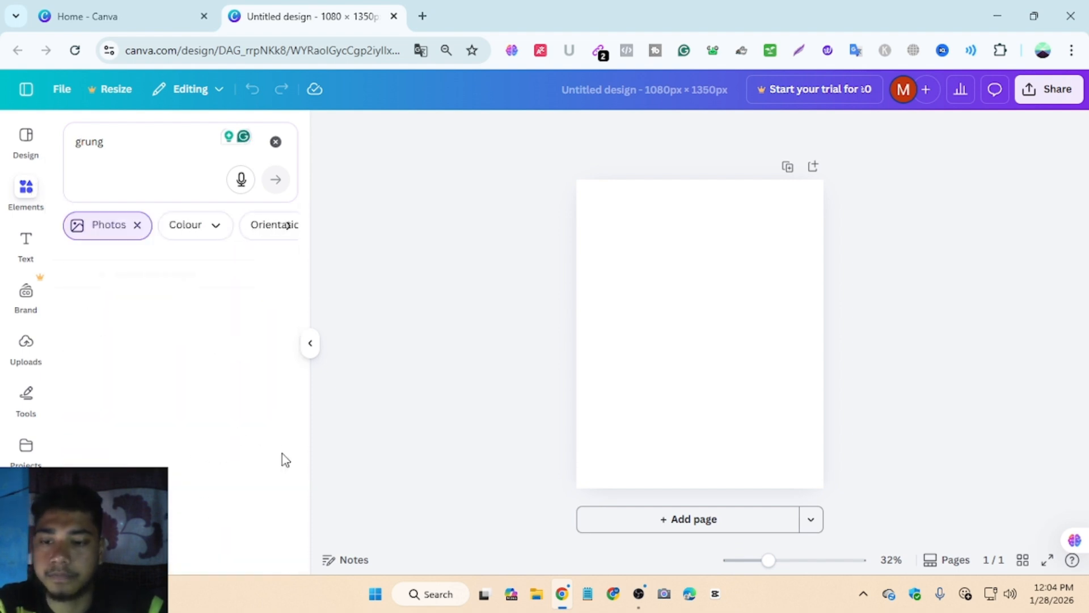
Add the orange scratched grunge photo and the crimson grunge photo to the page, offsetting the crimson one down and to the right.
{"action": "scroll", "coordinate": [207, 426], "scroll_direction": "down", "scroll_amount": 5}
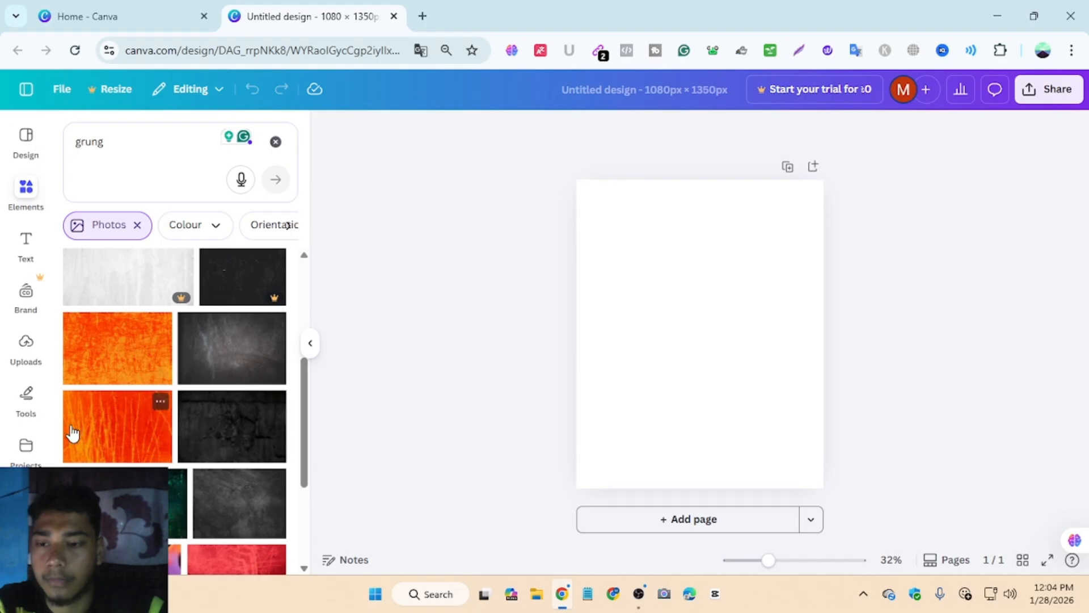
{"action": "left_click", "coordinate": [118, 361]}
{"action": "scroll", "coordinate": [139, 437], "scroll_direction": "down", "scroll_amount": 3}
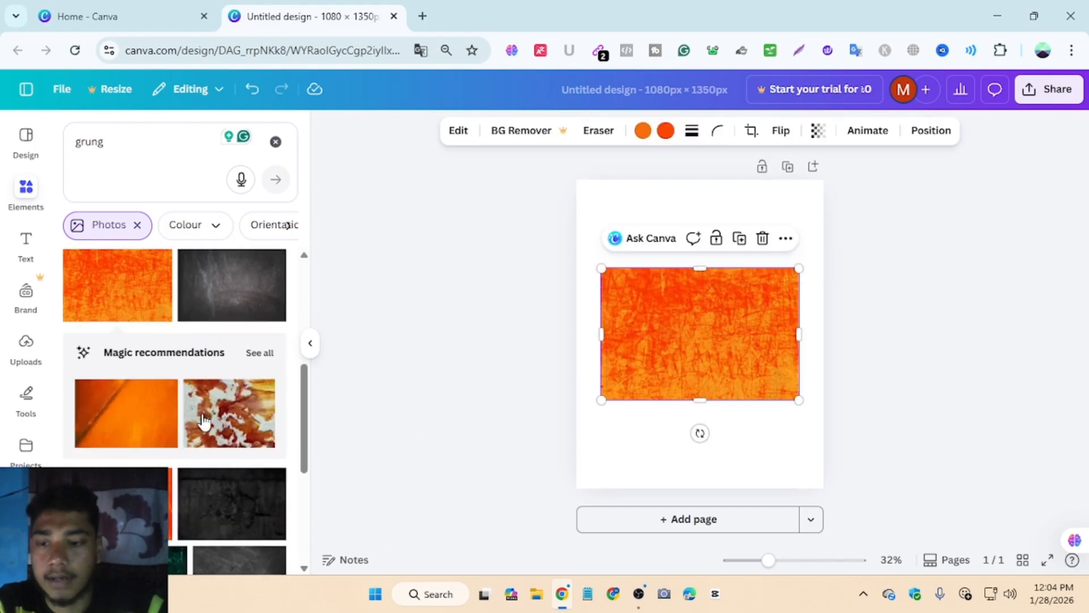
{"action": "scroll", "coordinate": [139, 437], "scroll_direction": "down", "scroll_amount": 3}
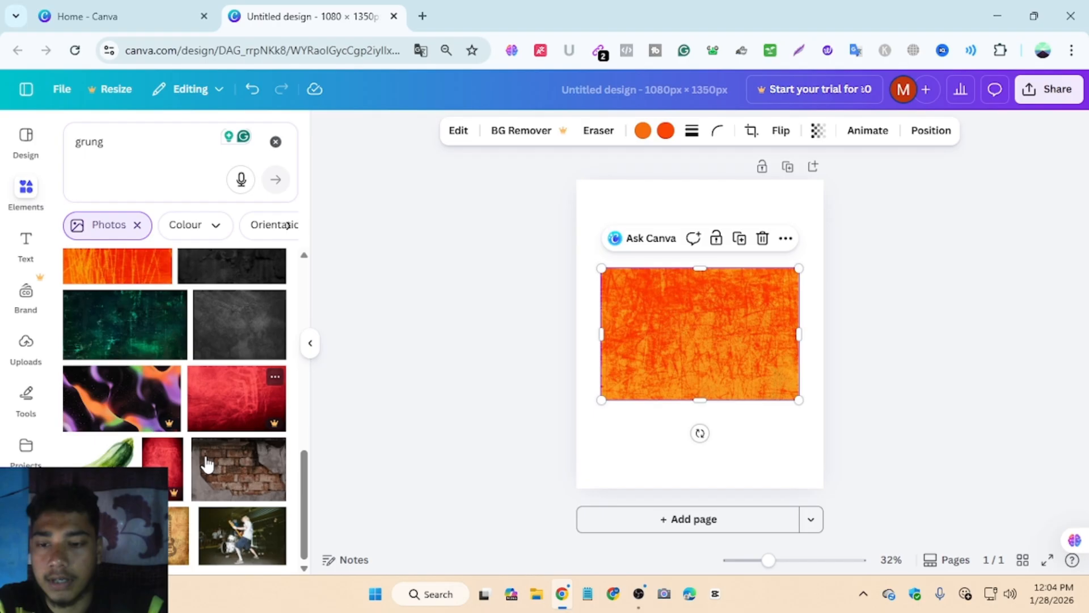
{"action": "left_click", "coordinate": [224, 425]}
{"action": "left_click_drag", "start_coordinate": [639, 360], "coordinate": [687, 369]}
Add the red grunge photo that fades to dark grey and move it slightly upward on the page.
{"action": "scroll", "coordinate": [255, 430], "scroll_direction": "down", "scroll_amount": 10}
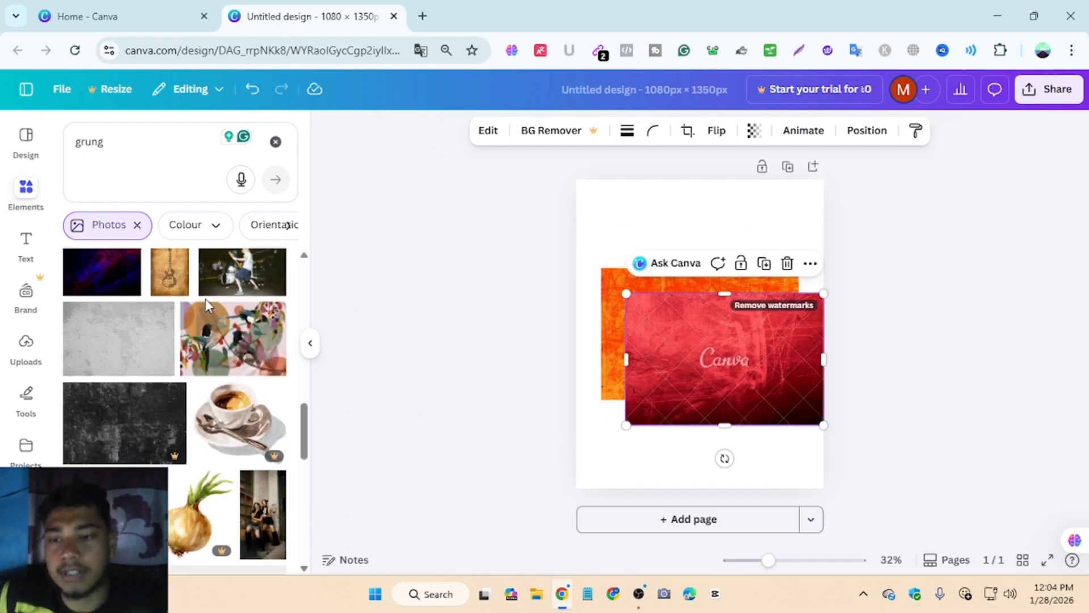
{"action": "scroll", "coordinate": [204, 310], "scroll_direction": "down", "scroll_amount": 2}
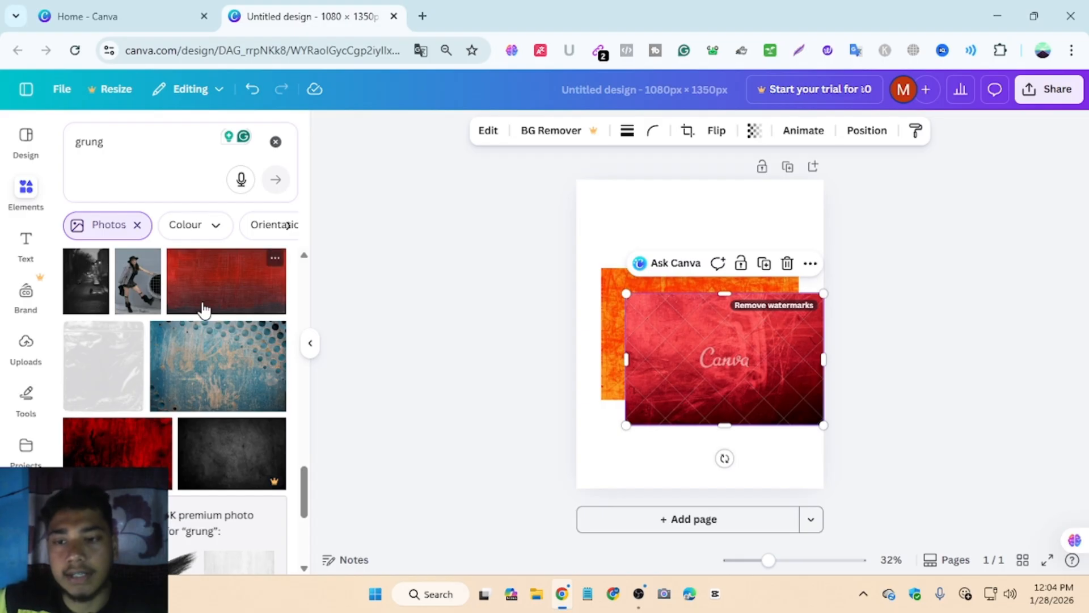
{"action": "scroll", "coordinate": [204, 311], "scroll_direction": "up", "scroll_amount": 1}
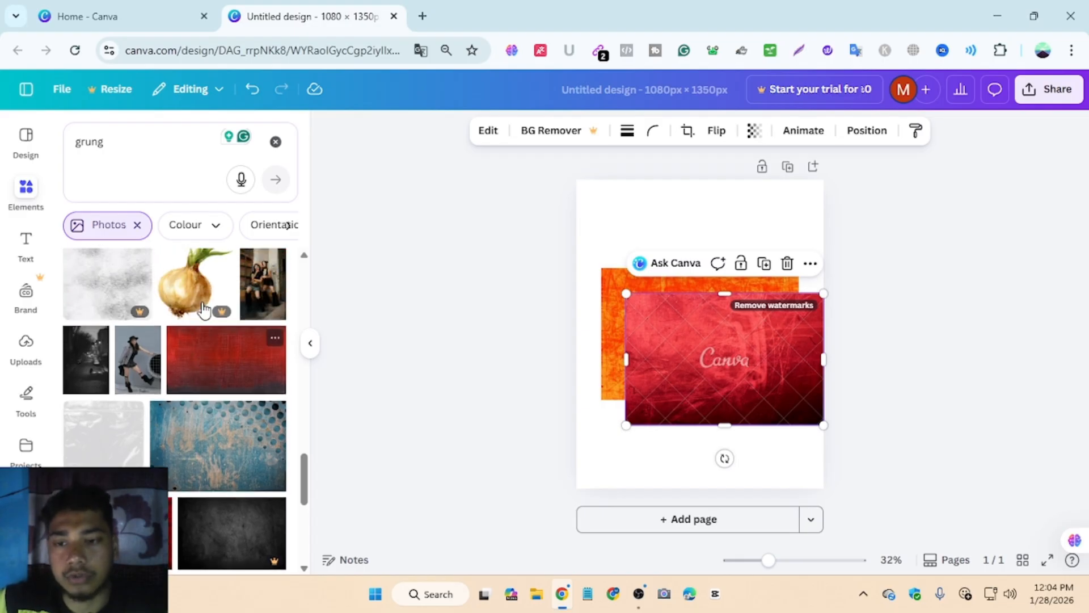
{"action": "left_click", "coordinate": [227, 382]}
{"action": "left_click_drag", "start_coordinate": [754, 365], "coordinate": [754, 335]}
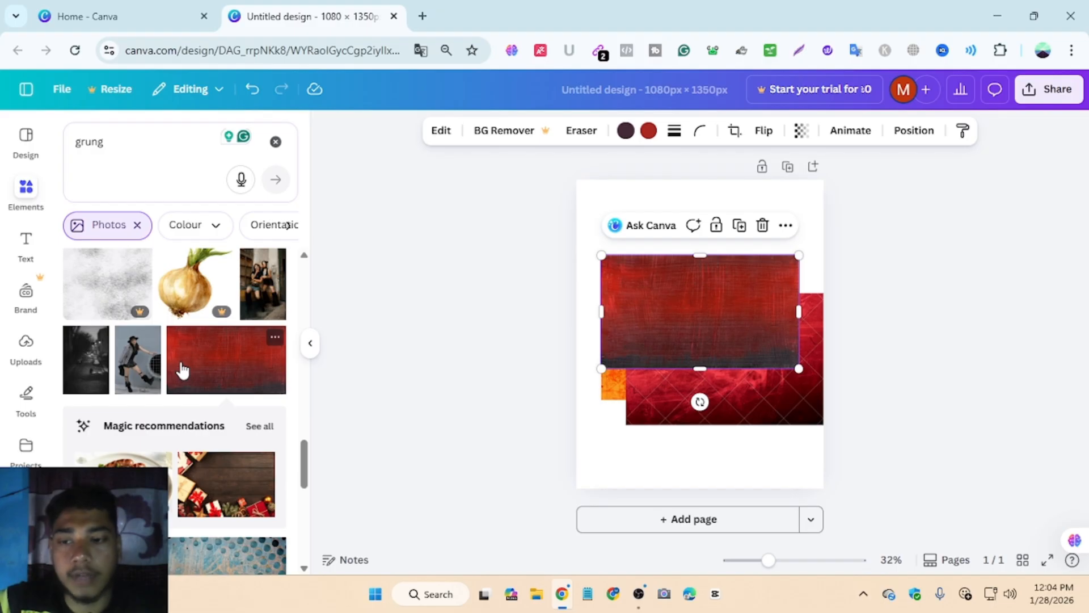
Remove the red-to-grey photo and separate the other two, with the orange photo above and the crimson one at the page's bottom.
{"action": "scroll", "coordinate": [182, 371], "scroll_direction": "down", "scroll_amount": 10}
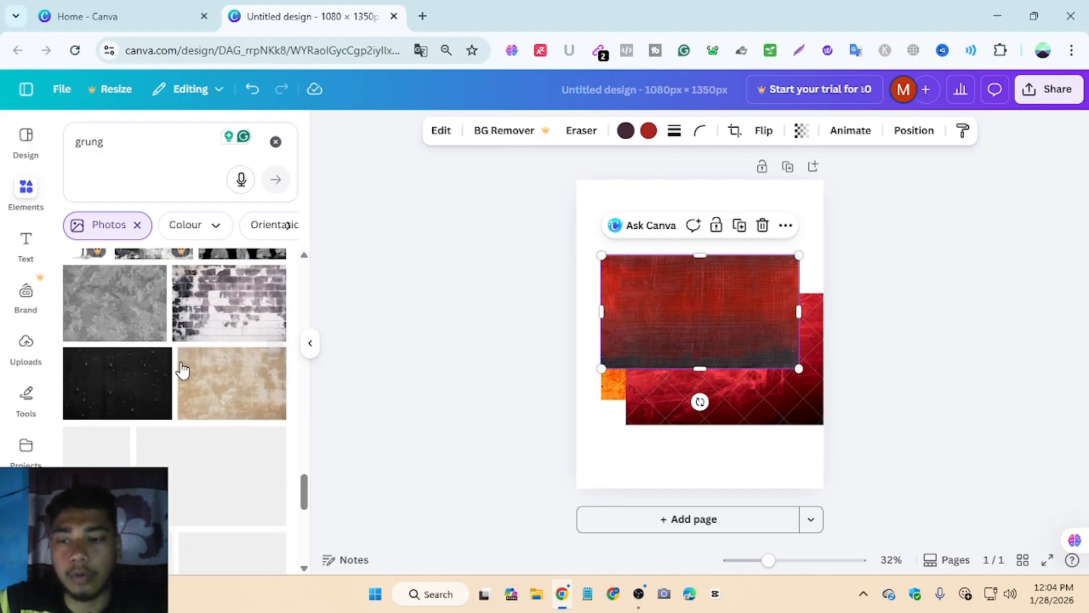
{"action": "scroll", "coordinate": [182, 370], "scroll_direction": "down", "scroll_amount": 3}
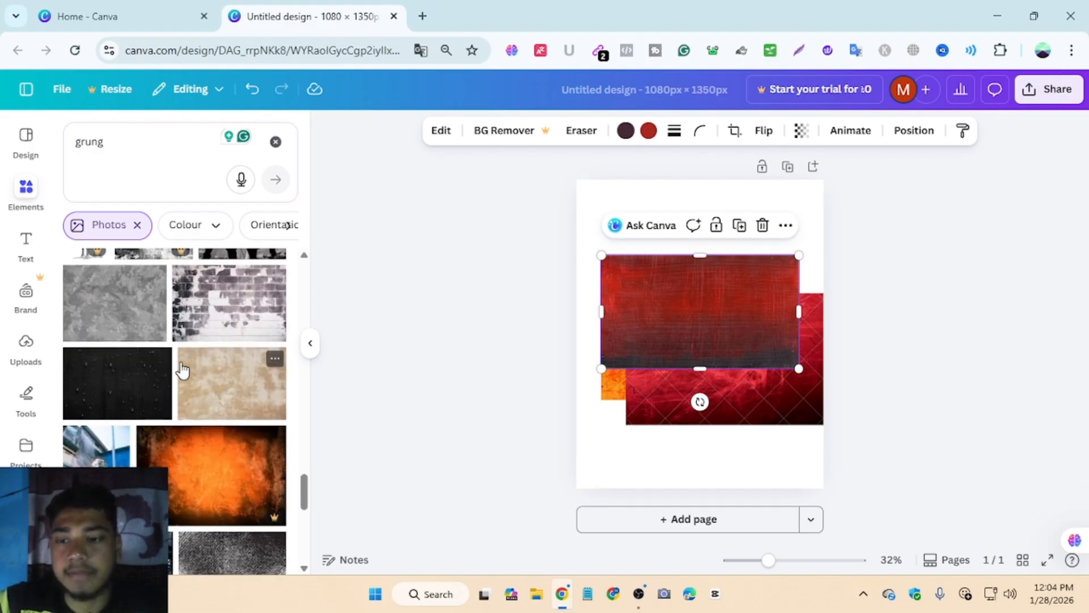
{"action": "scroll", "coordinate": [193, 369], "scroll_direction": "down", "scroll_amount": 2}
{"action": "left_click_drag", "start_coordinate": [617, 328], "coordinate": [705, 445]}
{"action": "left_click_drag", "start_coordinate": [752, 322], "coordinate": [744, 267]}
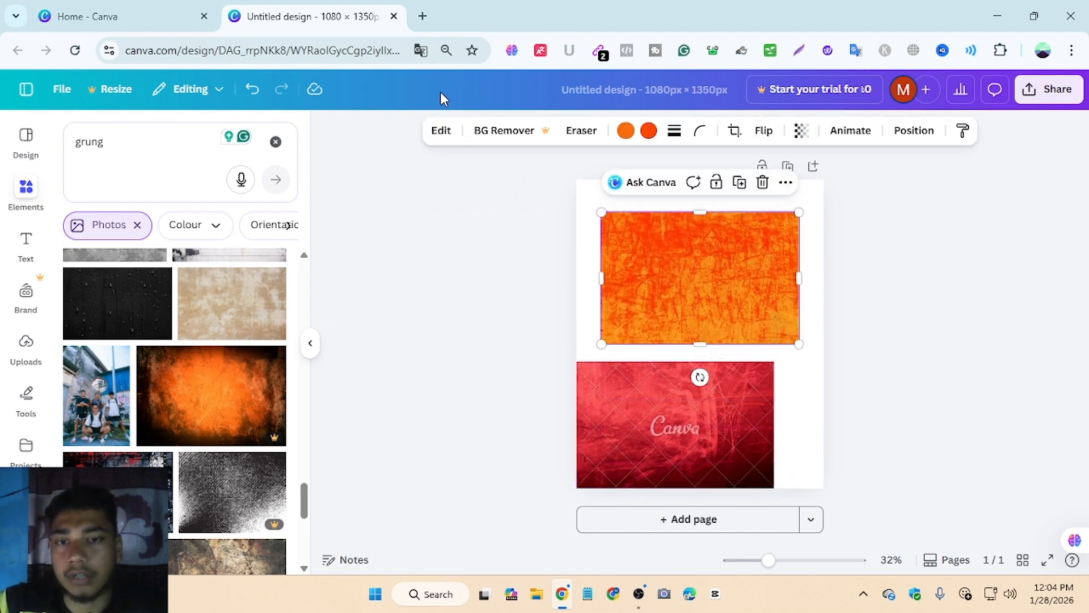
Recolour the orange scratched photo with the Brand Kit red and the dark red #9D0D1B sampled from the crimson photo.
{"action": "left_click", "coordinate": [649, 132]}
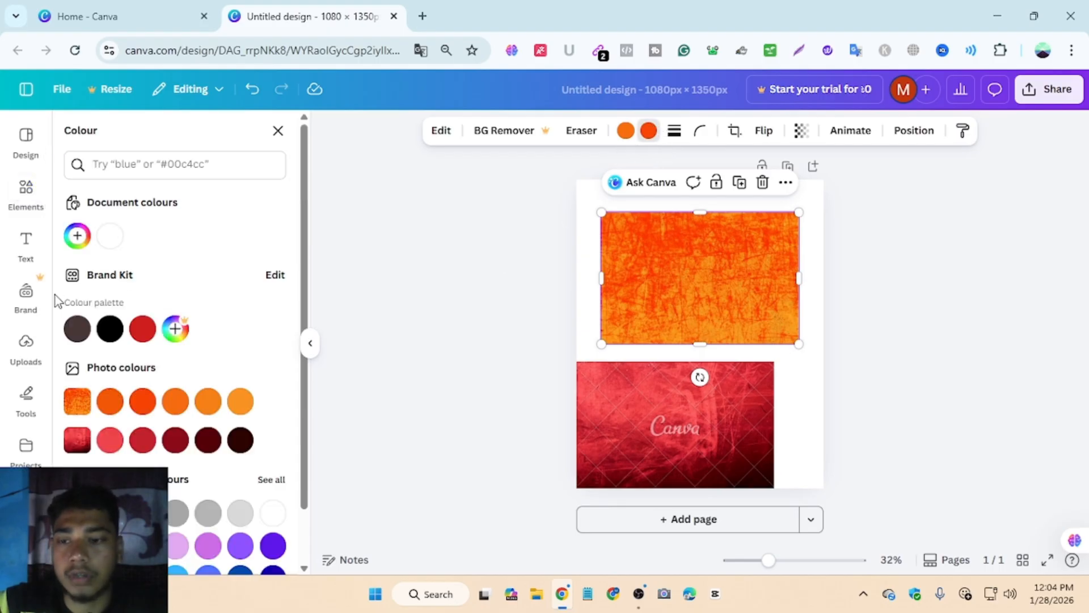
{"action": "left_click", "coordinate": [146, 341]}
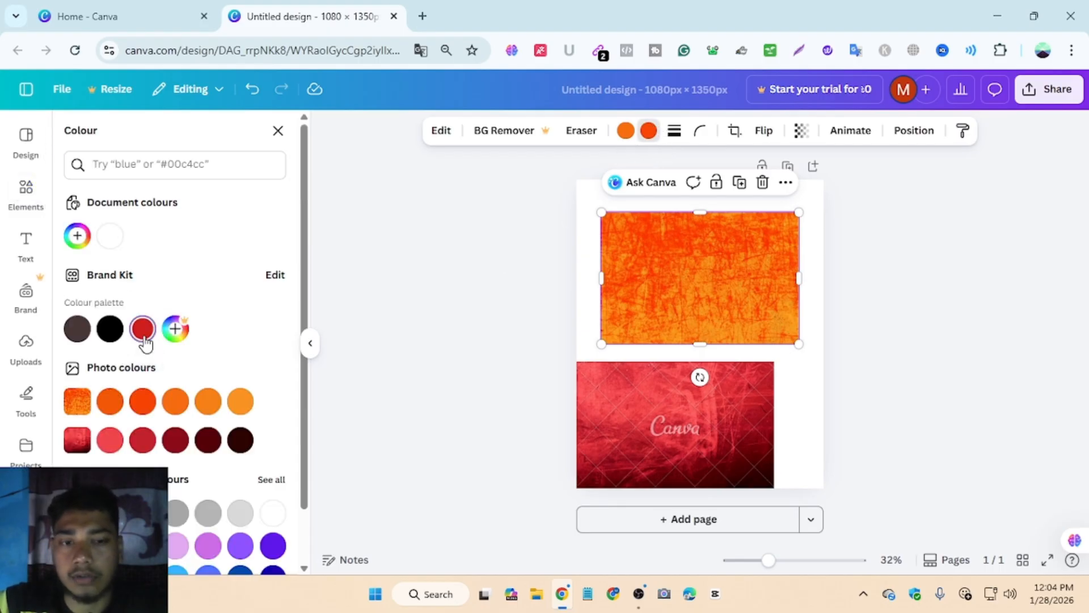
{"action": "left_click", "coordinate": [629, 136]}
{"action": "left_click", "coordinate": [626, 132]}
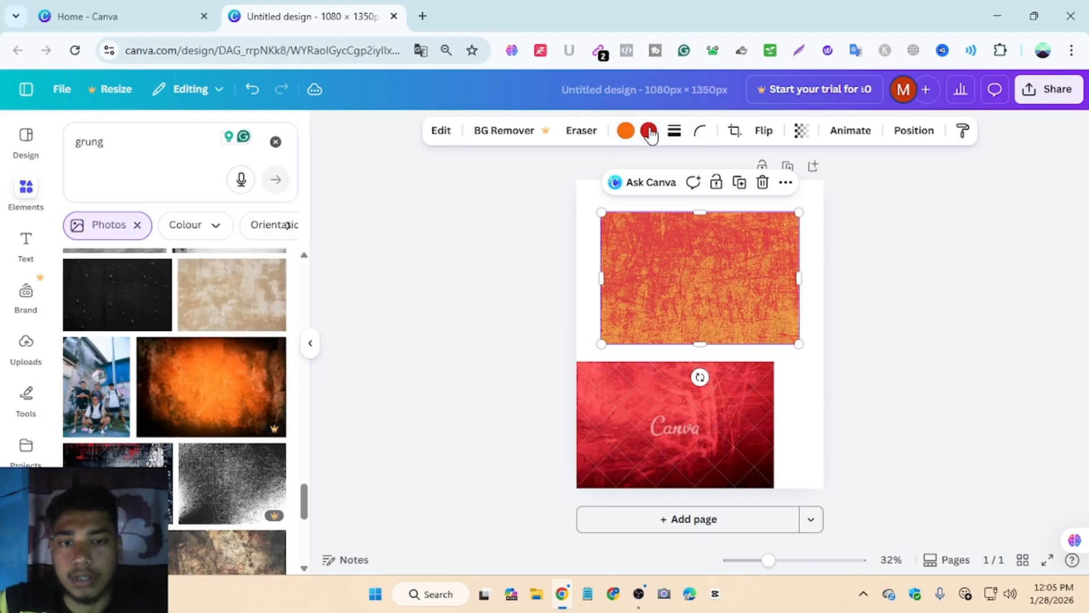
{"action": "left_click", "coordinate": [626, 132]}
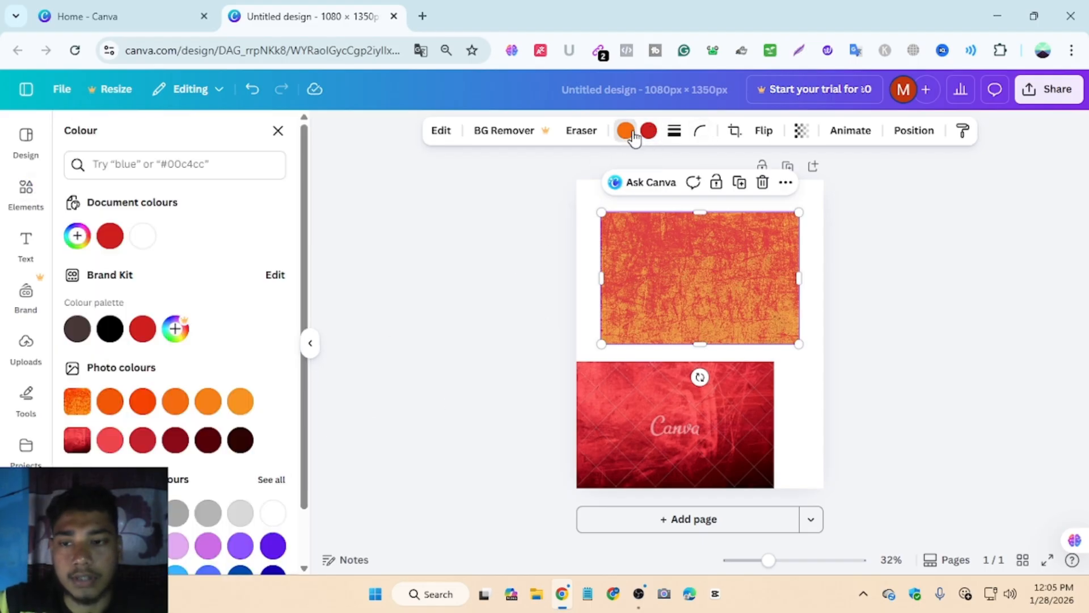
{"action": "left_click", "coordinate": [78, 236]}
{"action": "left_click", "coordinate": [262, 390]}
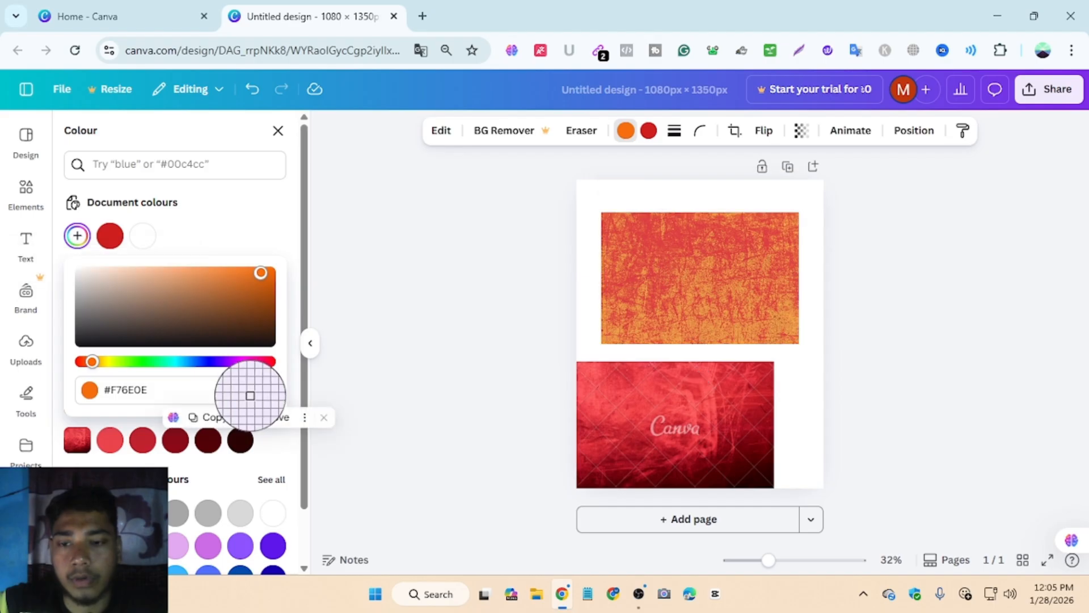
{"action": "left_click", "coordinate": [746, 412]}
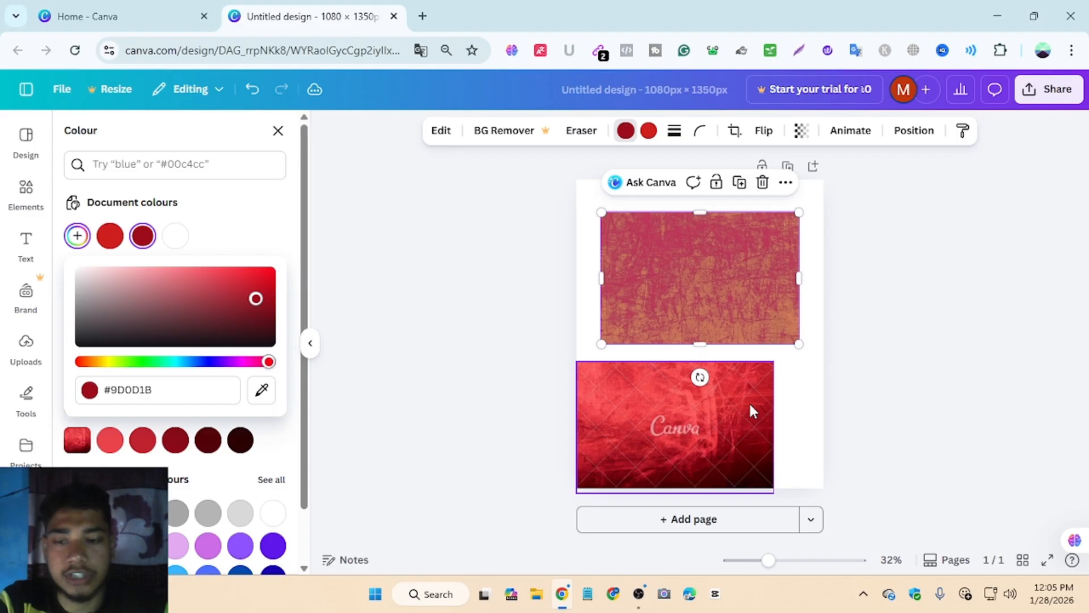
Delete the recoloured scratched photo, and shrink the crimson photo to about 569 × 379 px in the lower half of the page.
{"action": "left_click", "coordinate": [741, 334]}
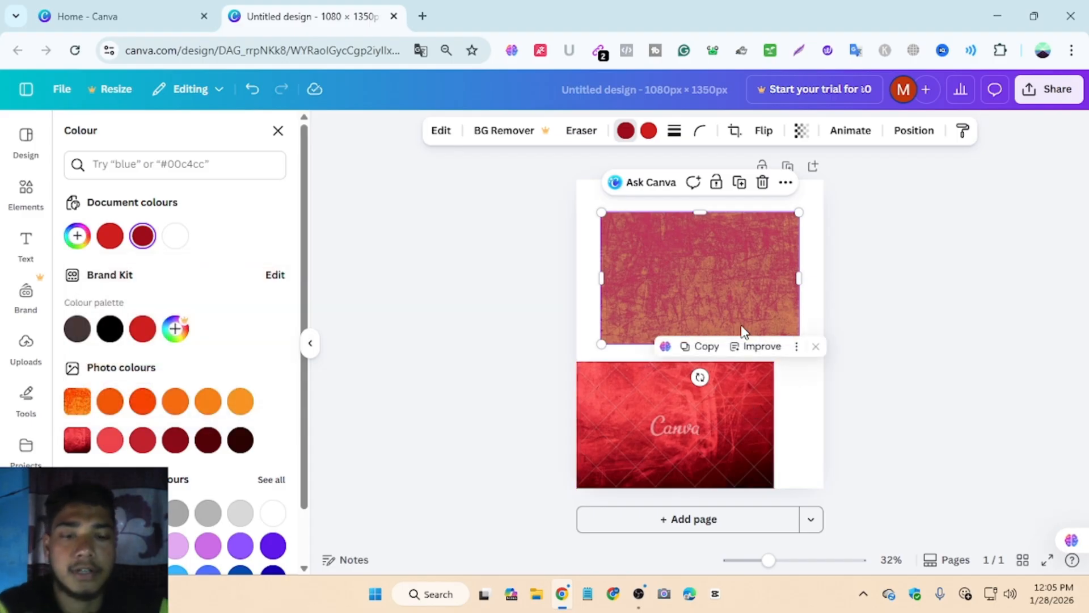
{"action": "key", "text": "Delete"}
{"action": "left_click_drag", "start_coordinate": [740, 393], "coordinate": [752, 372]}
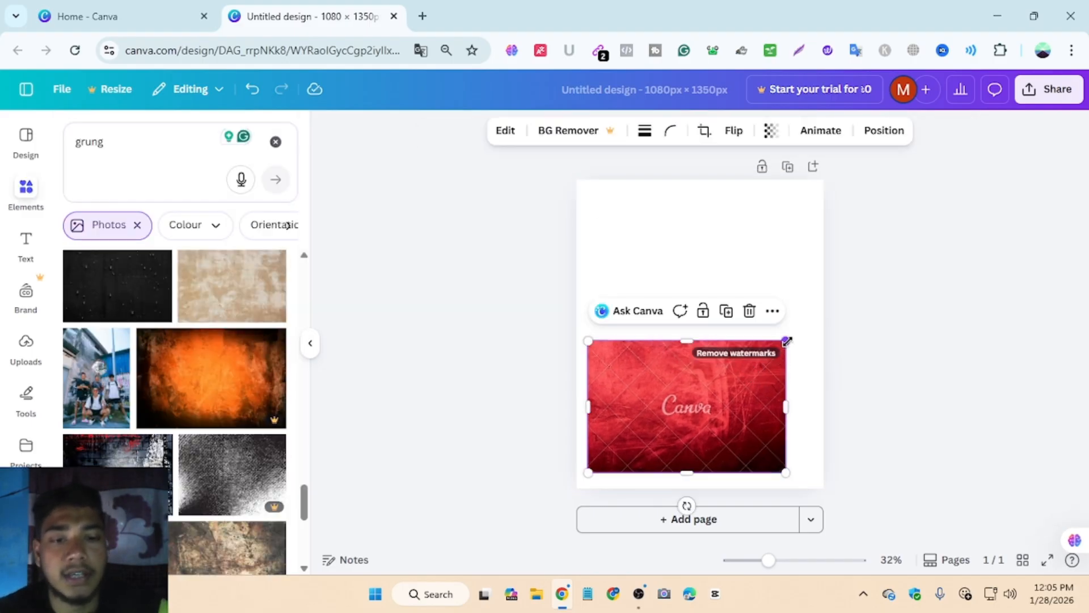
{"action": "left_click_drag", "start_coordinate": [786, 340], "coordinate": [727, 398]}
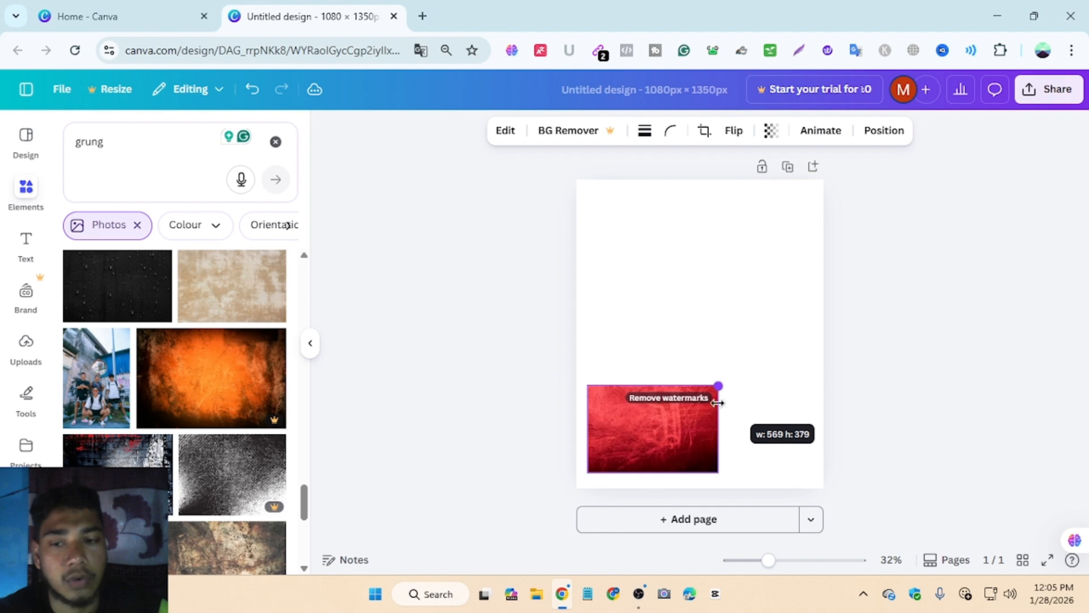
{"action": "left_click_drag", "start_coordinate": [632, 442], "coordinate": [693, 408]}
{"action": "left_click", "coordinate": [705, 282]}
{"action": "scroll", "coordinate": [262, 388], "scroll_direction": "down", "scroll_amount": 1}
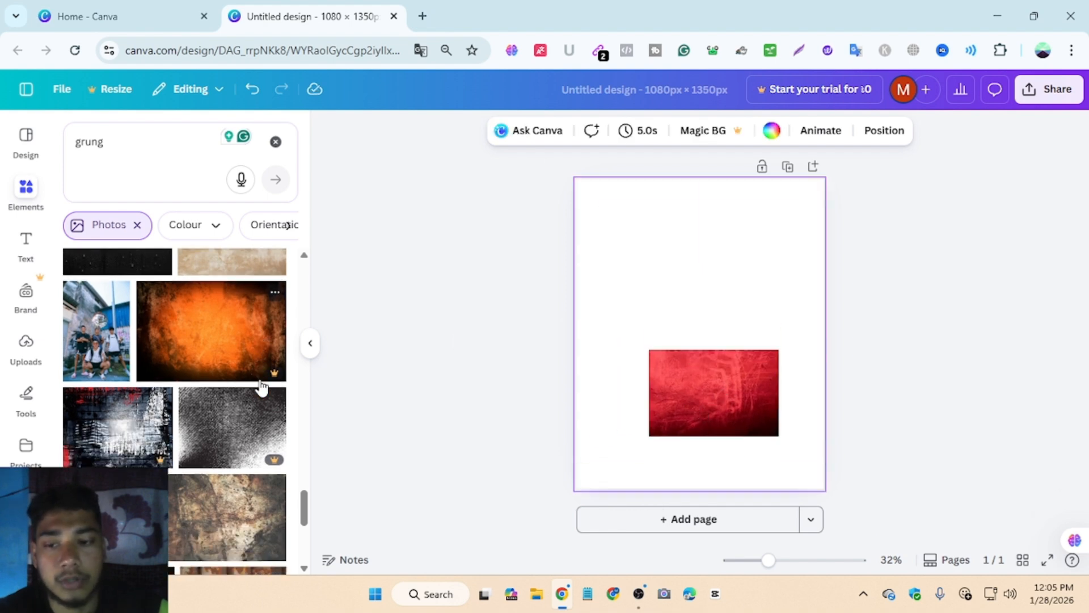
{"action": "scroll", "coordinate": [262, 388], "scroll_direction": "down", "scroll_amount": 5}
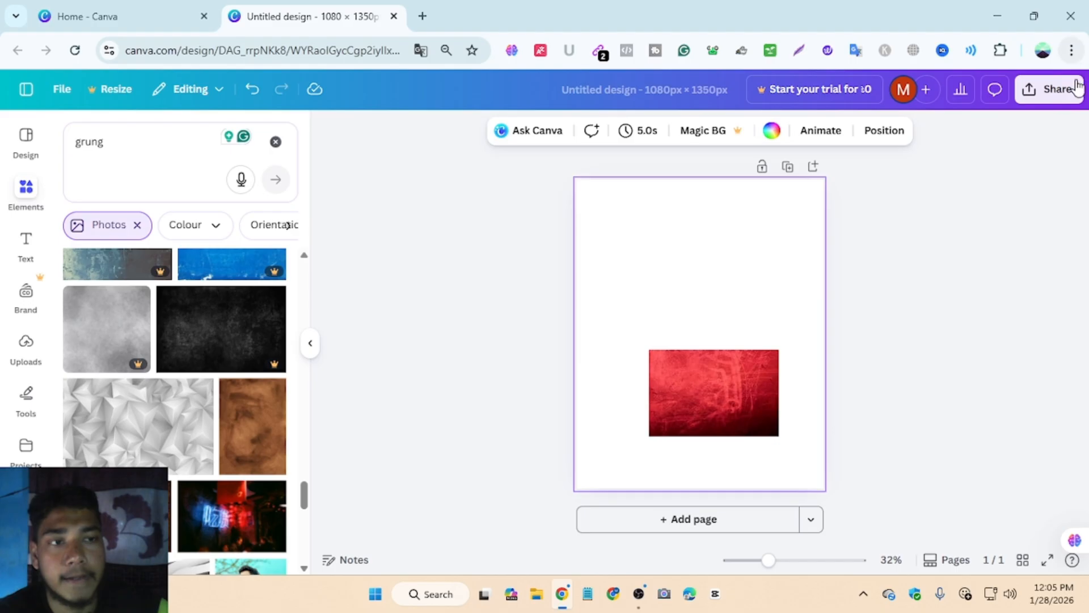
{"action": "left_click", "coordinate": [1072, 50]}
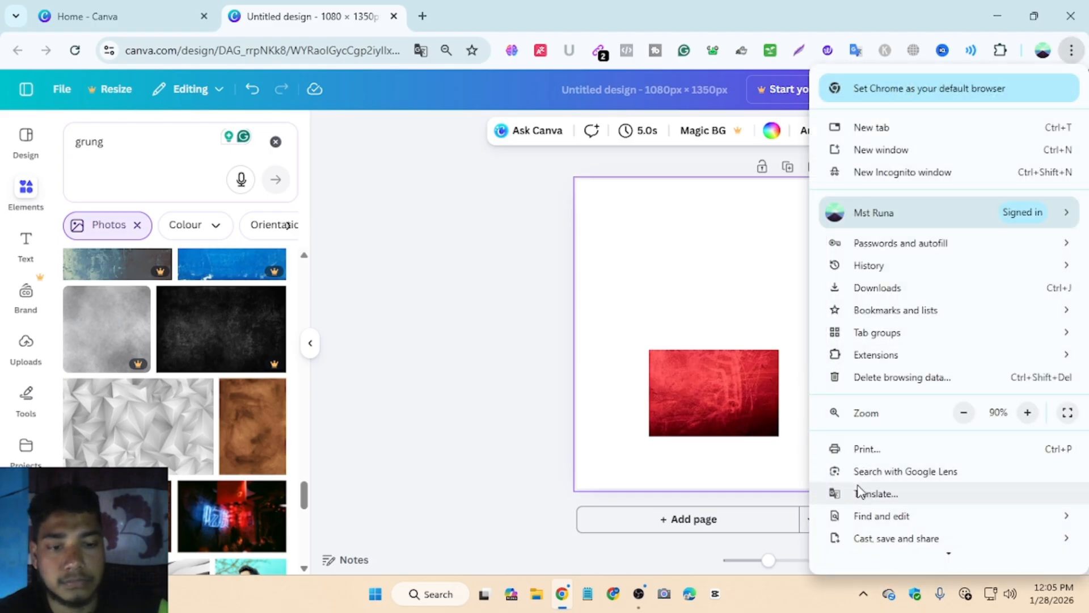
{"action": "scroll", "coordinate": [865, 468], "scroll_direction": "down", "scroll_amount": 1}
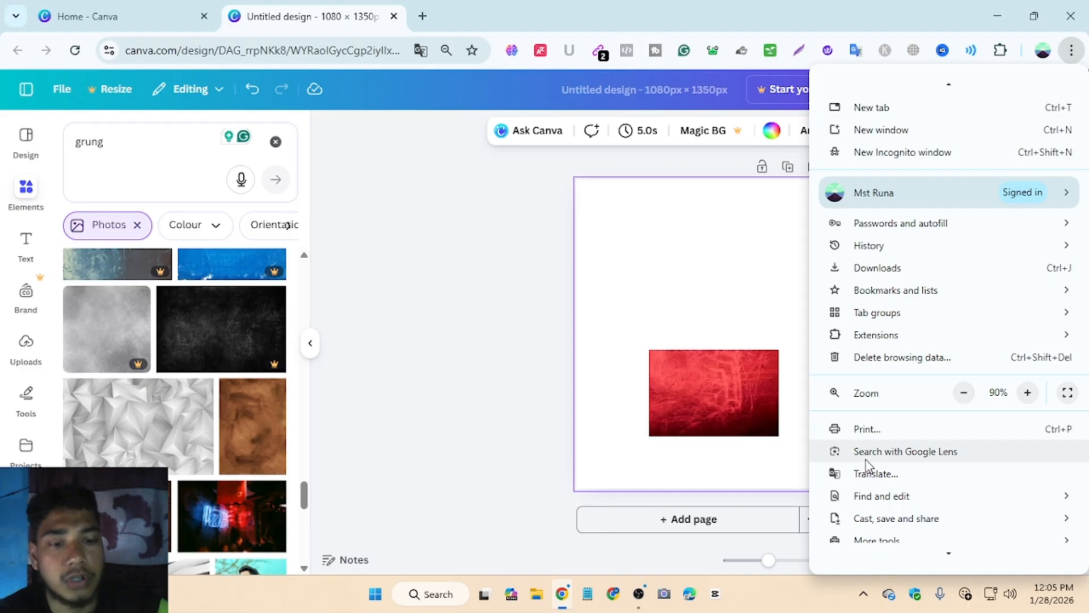
{"action": "left_click", "coordinate": [377, 328]}
Add the blue weathered grunge photo with round holes from the photo results and delete the crimson photo.
{"action": "scroll", "coordinate": [209, 357], "scroll_direction": "down", "scroll_amount": 3}
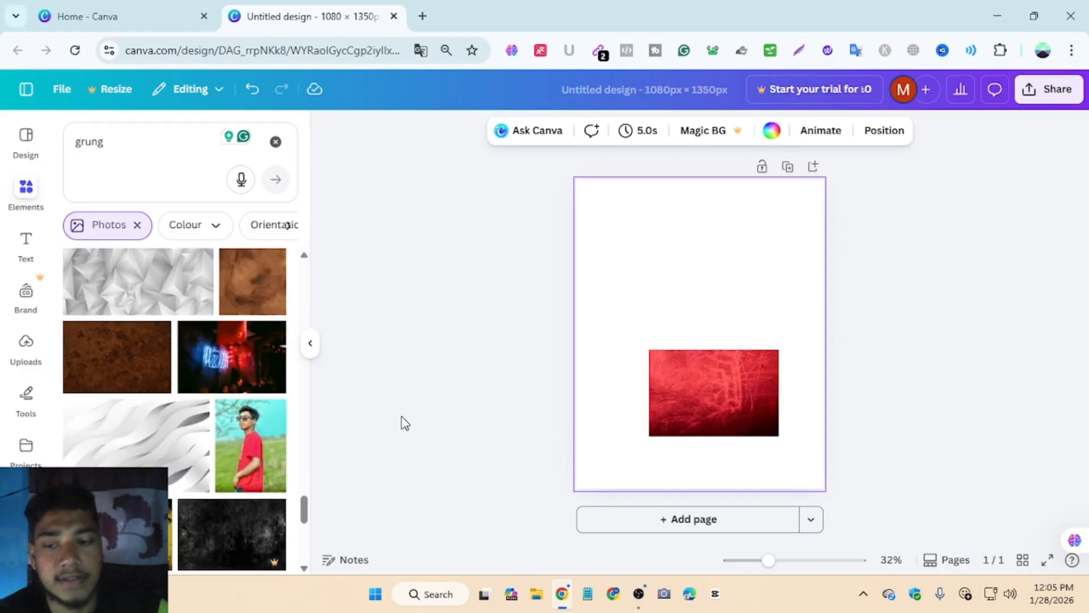
{"action": "scroll", "coordinate": [217, 396], "scroll_direction": "down", "scroll_amount": 10}
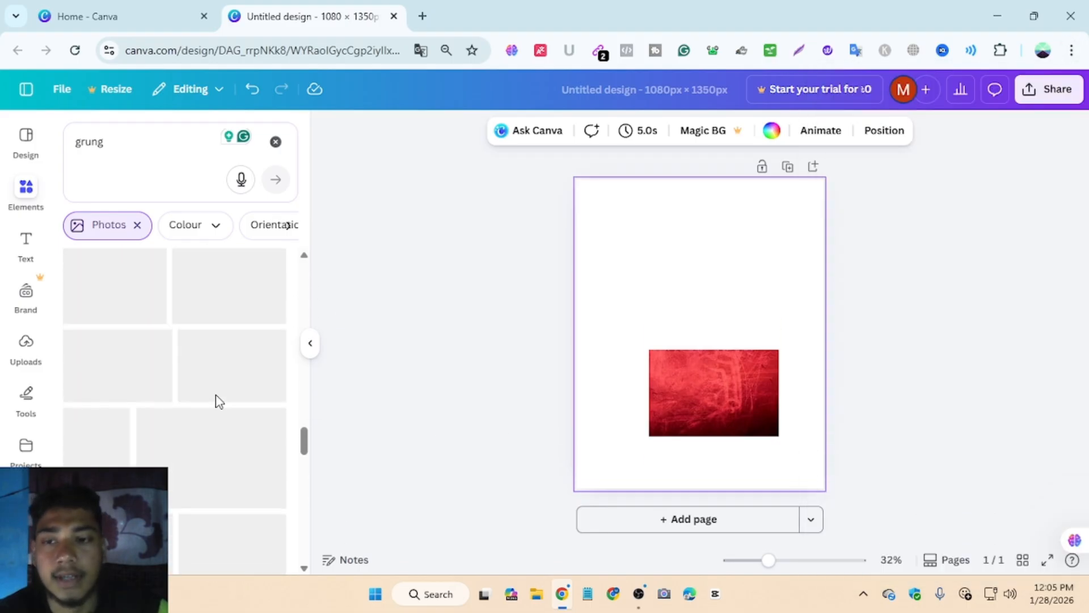
{"action": "scroll", "coordinate": [218, 401], "scroll_direction": "up", "scroll_amount": 1}
{"action": "scroll", "coordinate": [218, 402], "scroll_direction": "down", "scroll_amount": 2}
{"action": "scroll", "coordinate": [219, 403], "scroll_direction": "up", "scroll_amount": 3}
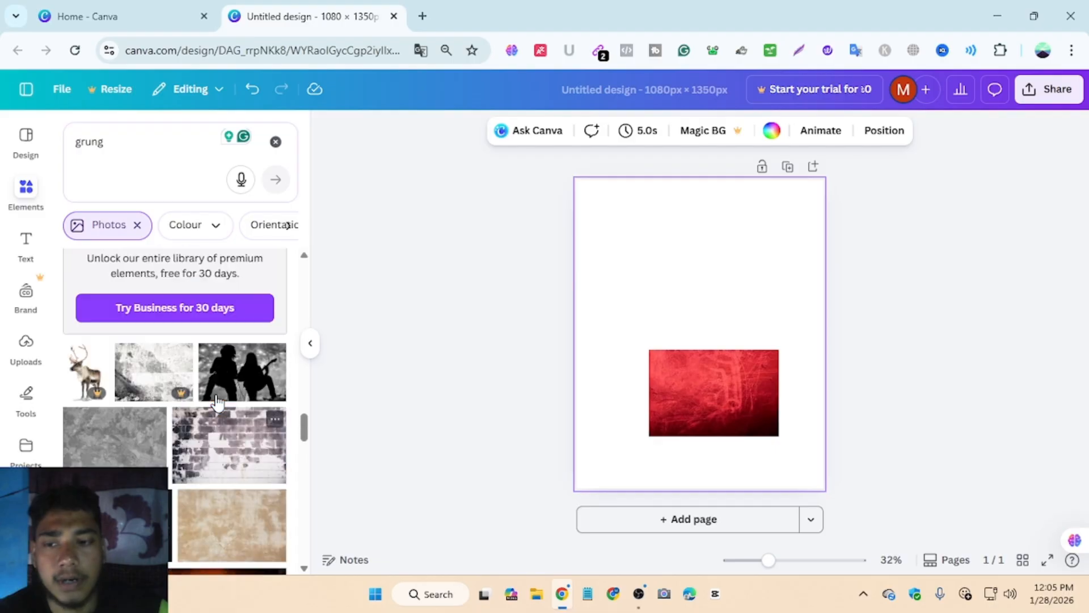
{"action": "scroll", "coordinate": [218, 403], "scroll_direction": "up", "scroll_amount": 5}
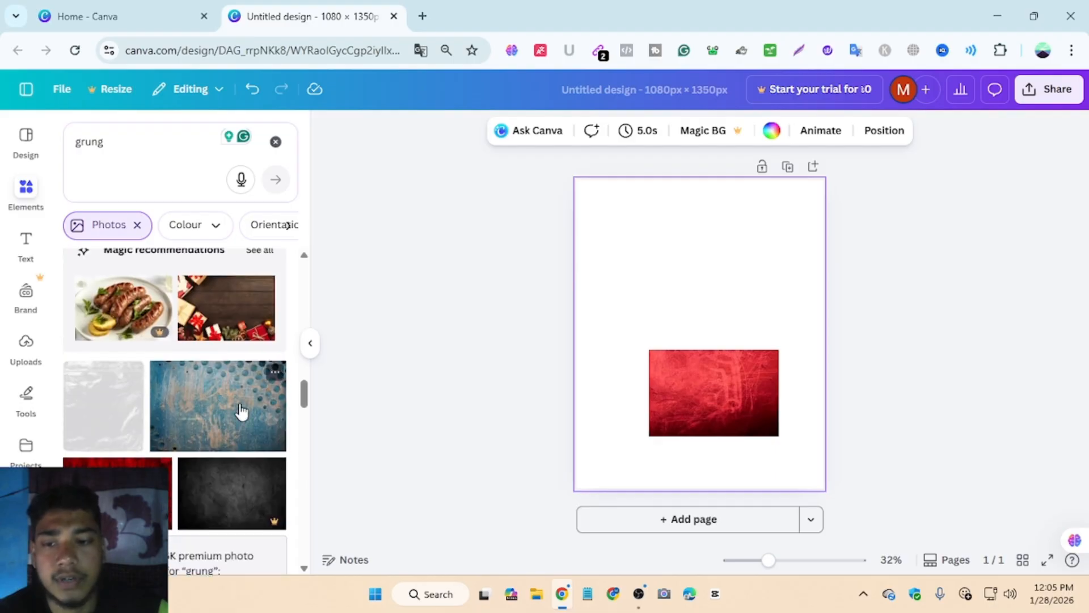
{"action": "left_click", "coordinate": [241, 409]}
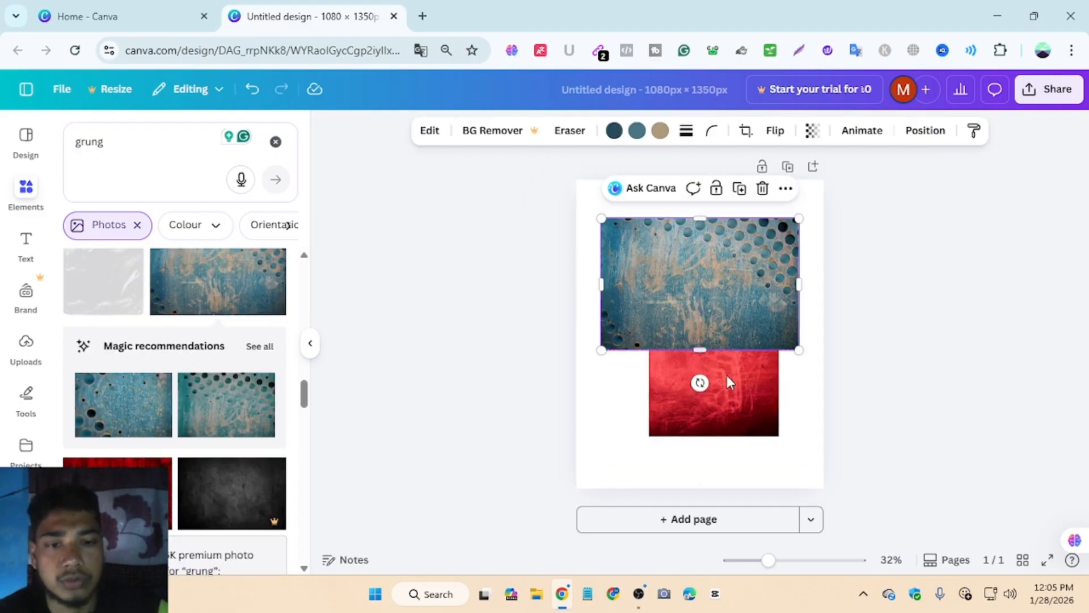
{"action": "left_click", "coordinate": [746, 397]}
{"action": "key", "text": "Delete"}
Move the blue grunge photo to the page's top-left corner and set it as the page background.
{"action": "left_click_drag", "start_coordinate": [748, 258], "coordinate": [725, 224]}
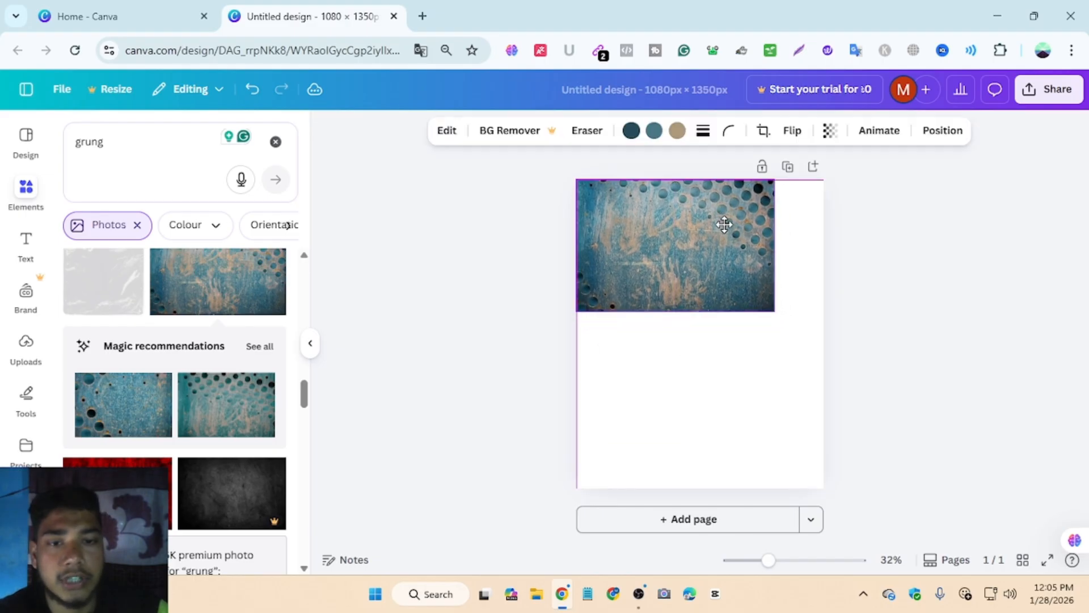
{"action": "right_click", "coordinate": [737, 284]}
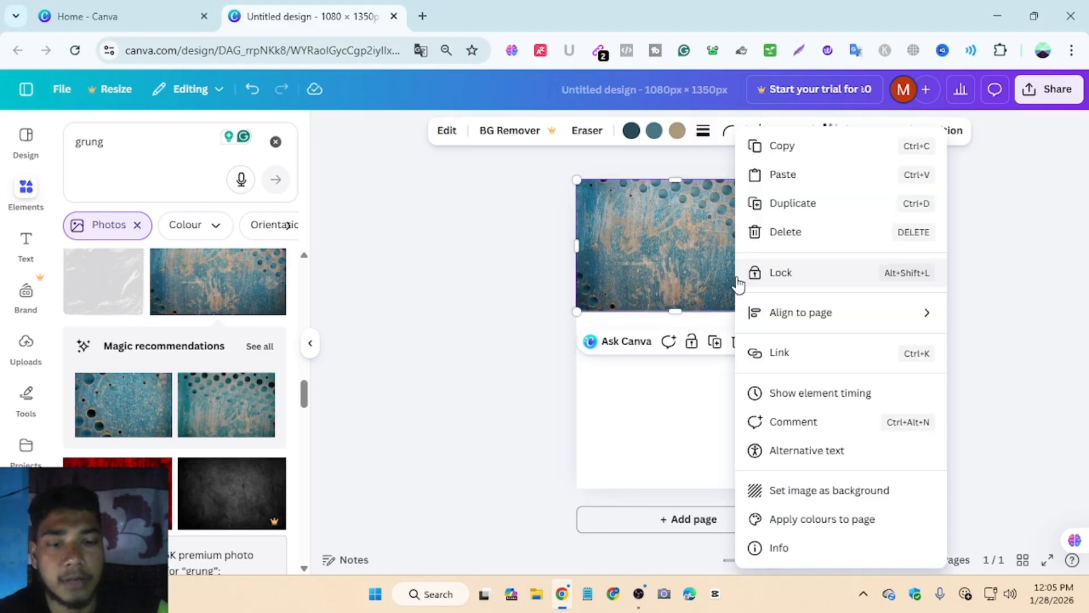
{"action": "left_click", "coordinate": [857, 504]}
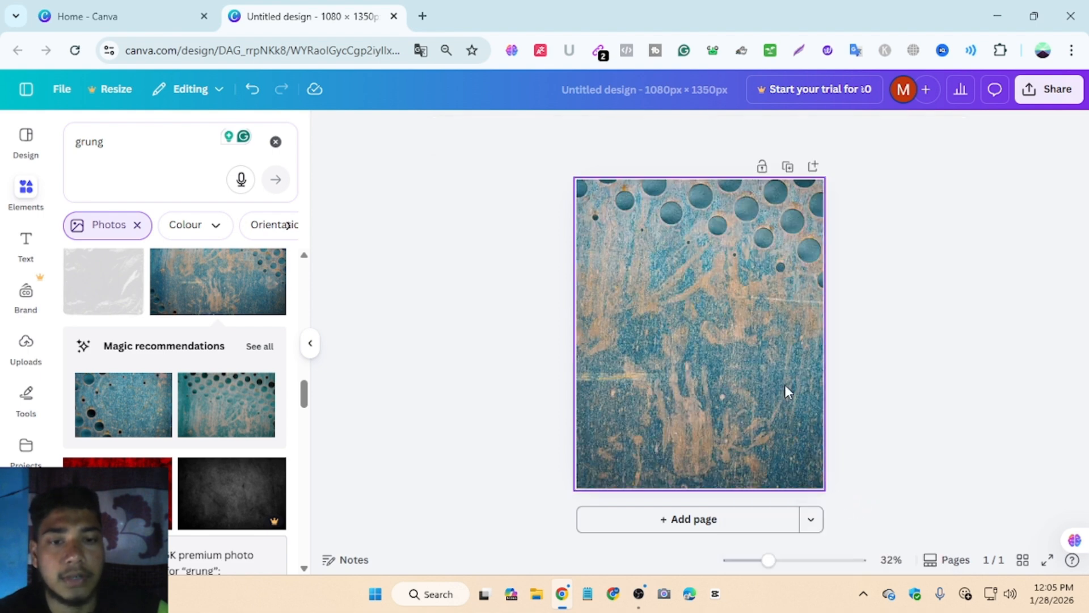
Apply the Pop duotone effect to the blue background photo.
{"action": "left_click", "coordinate": [753, 370]}
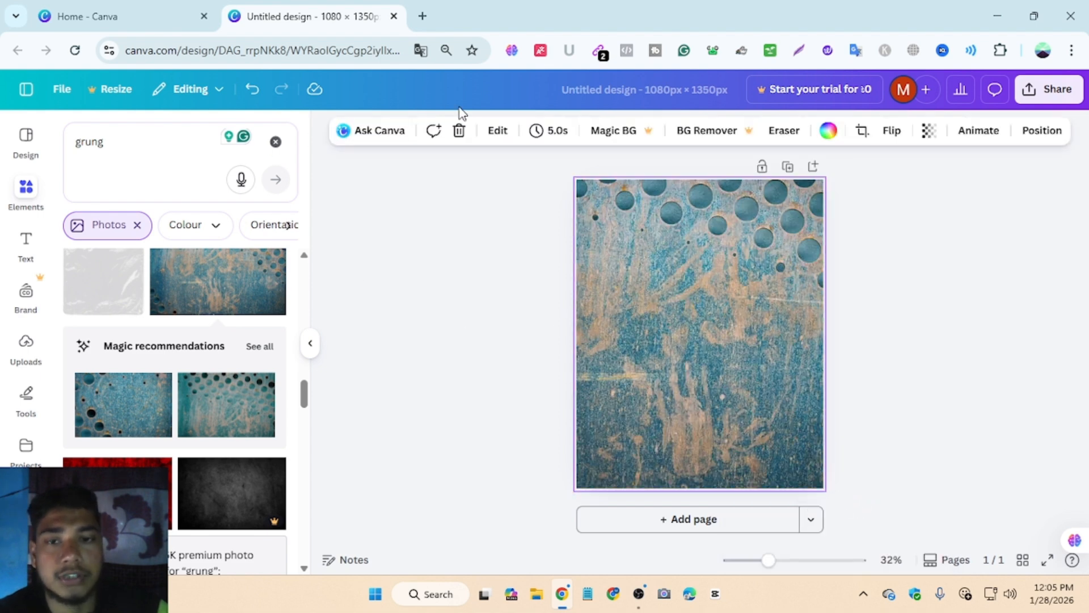
{"action": "left_click", "coordinate": [497, 132]}
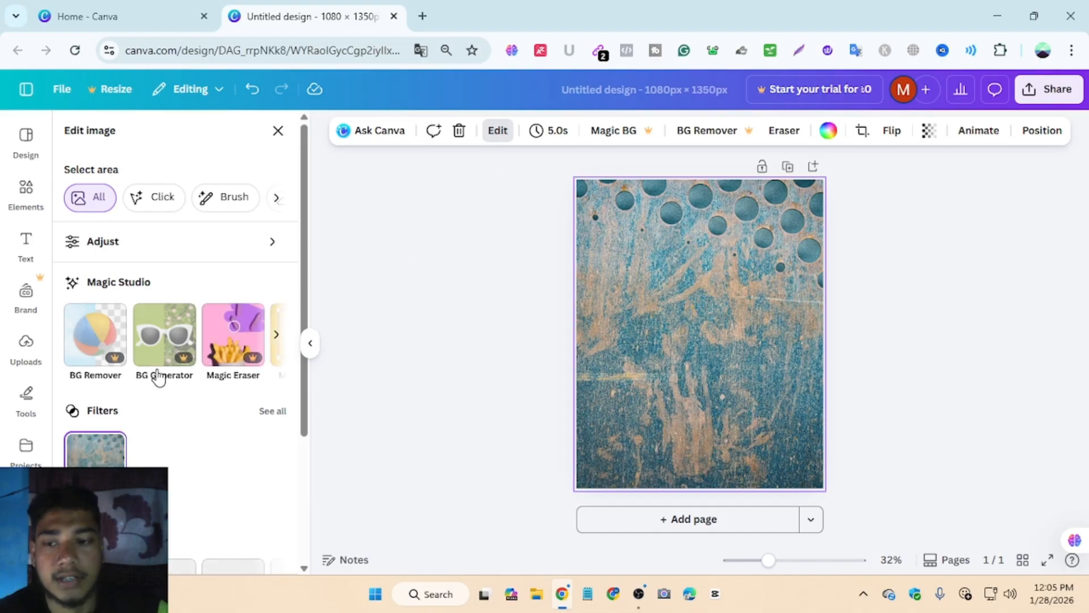
{"action": "scroll", "coordinate": [154, 397], "scroll_direction": "down", "scroll_amount": 3}
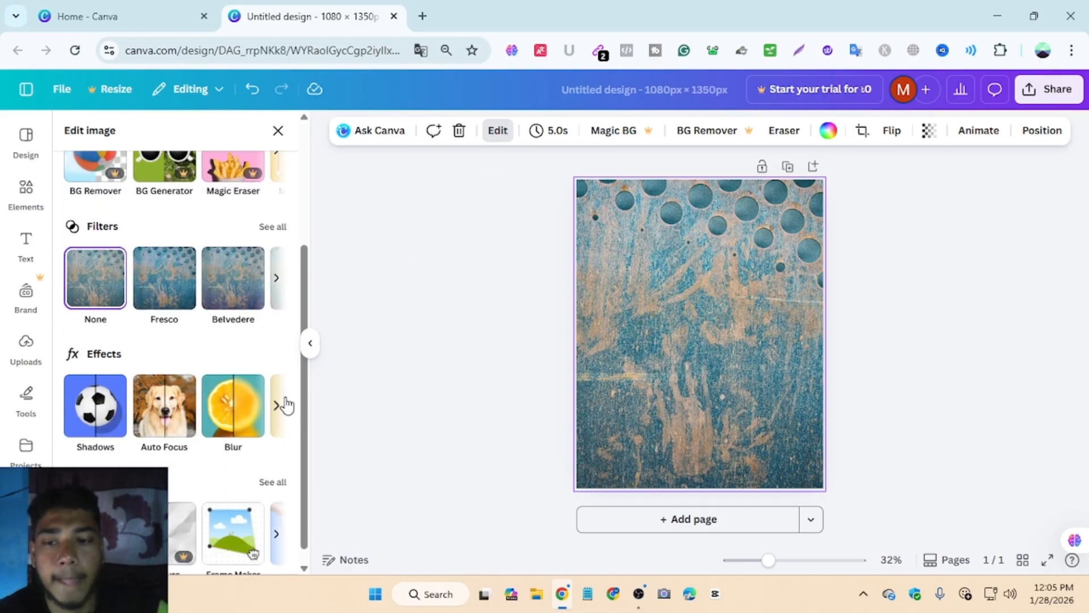
{"action": "left_click", "coordinate": [286, 405]}
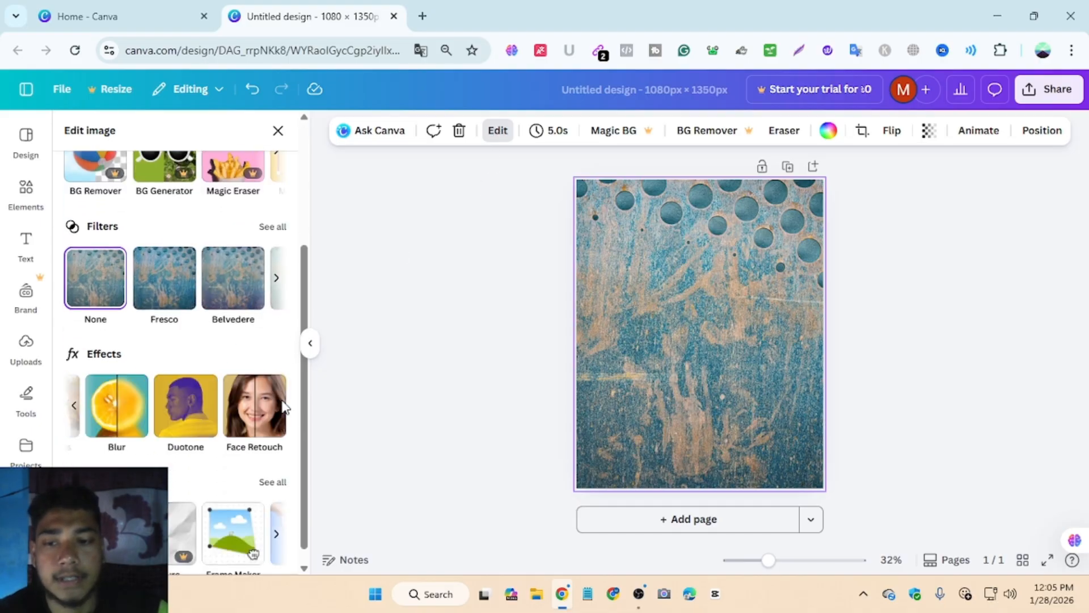
{"action": "left_click", "coordinate": [185, 417]}
{"action": "scroll", "coordinate": [164, 377], "scroll_direction": "down", "scroll_amount": 2}
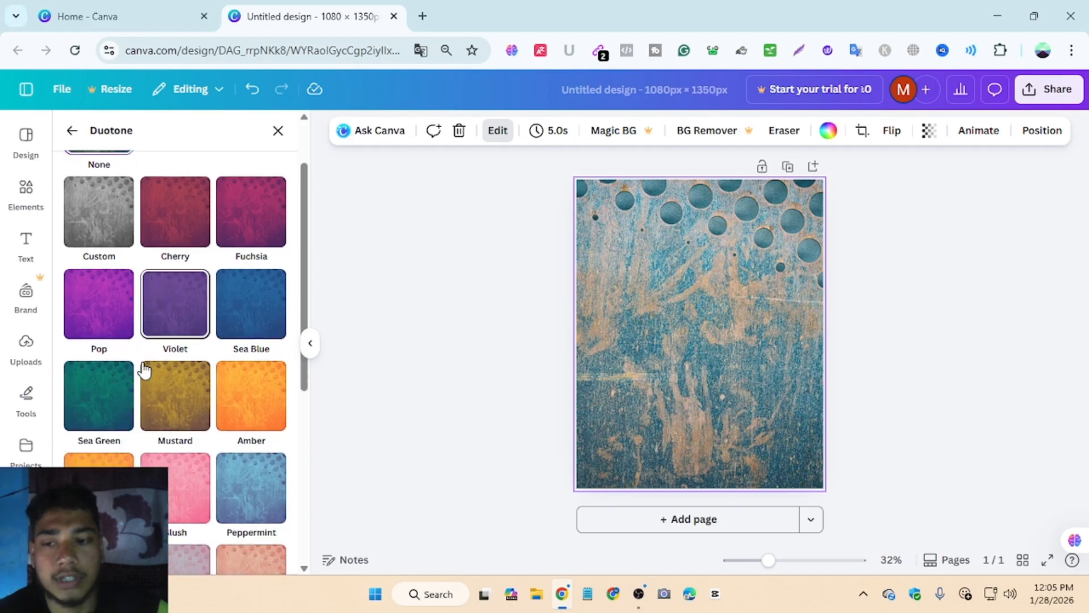
{"action": "left_click", "coordinate": [98, 325]}
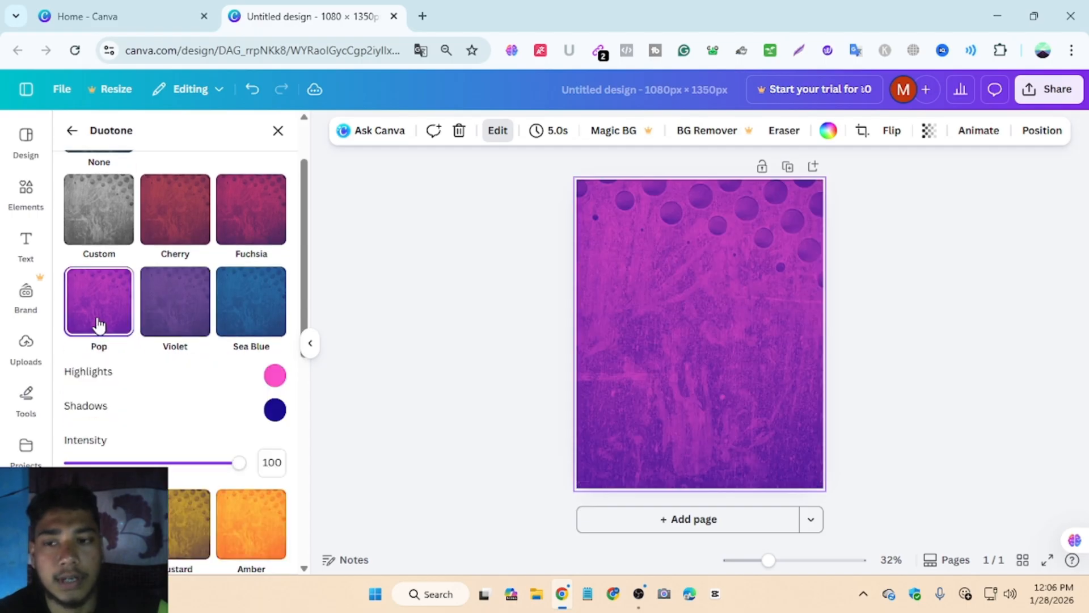
Try the Blush, Pastel, Dawn and Mint Choc duotone presets on the background photo.
{"action": "scroll", "coordinate": [211, 317], "scroll_direction": "down", "scroll_amount": 3}
{"action": "scroll", "coordinate": [213, 323], "scroll_direction": "down", "scroll_amount": 3}
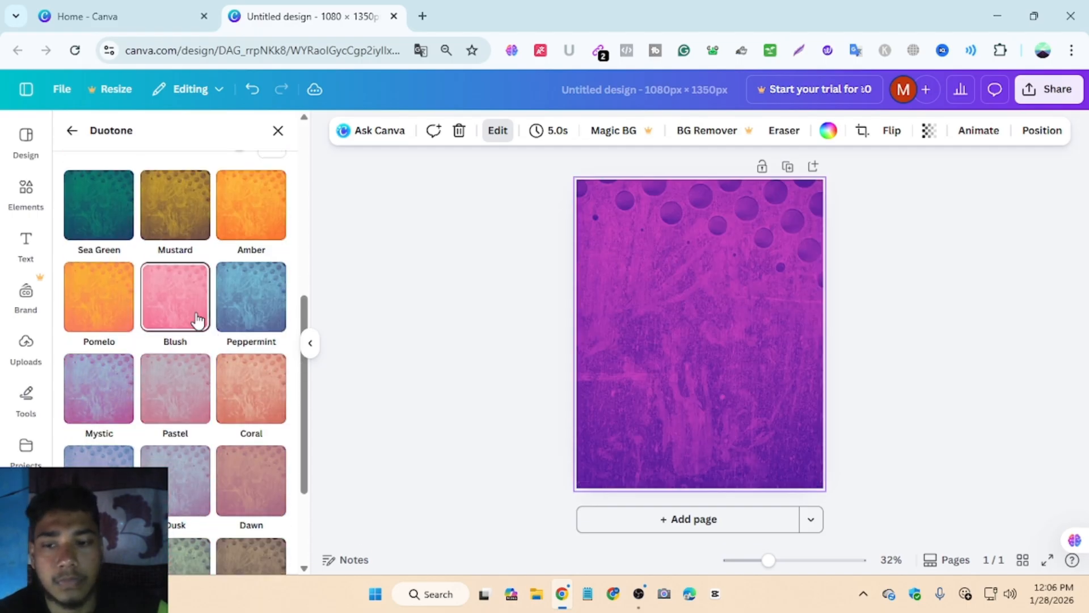
{"action": "left_click", "coordinate": [188, 326]}
{"action": "scroll", "coordinate": [193, 382], "scroll_direction": "down", "scroll_amount": 3}
{"action": "left_click", "coordinate": [203, 381]}
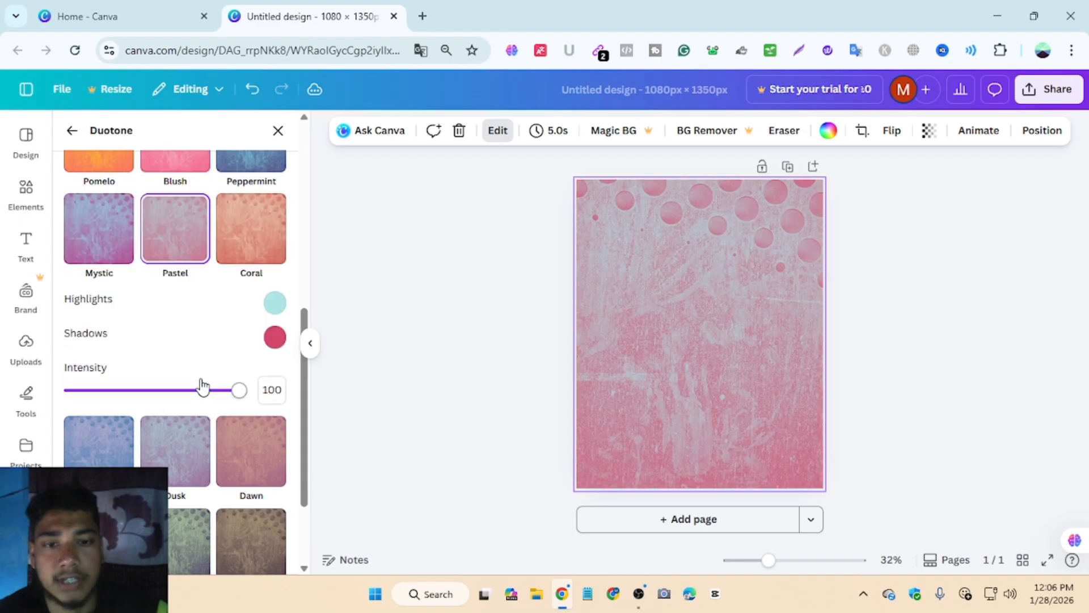
{"action": "left_click", "coordinate": [263, 444]}
{"action": "scroll", "coordinate": [188, 377], "scroll_direction": "down", "scroll_amount": 2}
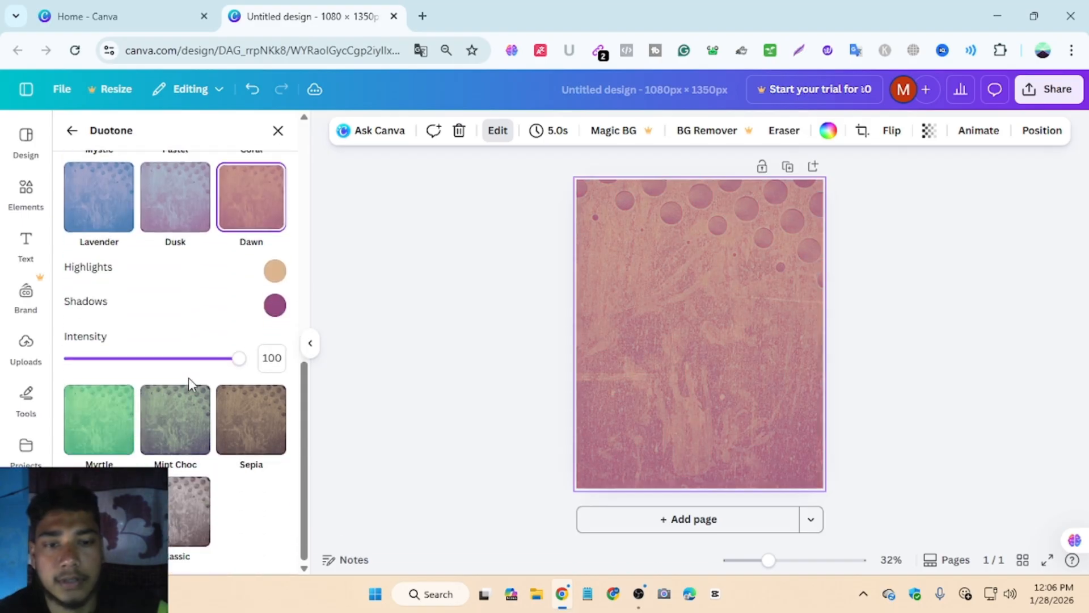
{"action": "left_click", "coordinate": [182, 429]}
{"action": "scroll", "coordinate": [166, 409], "scroll_direction": "up", "scroll_amount": 8}
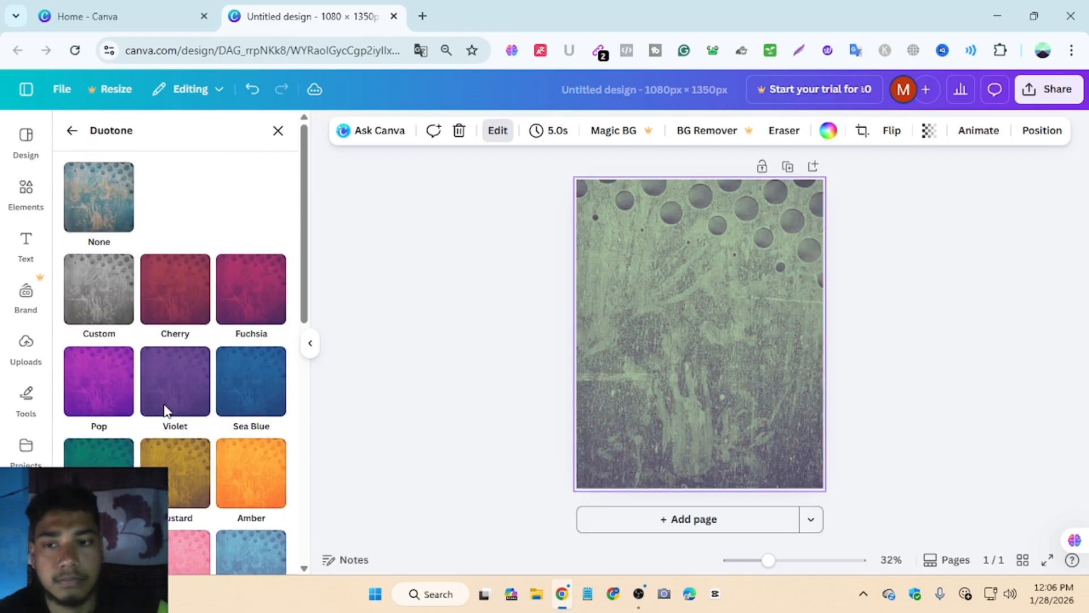
Try the Cherry and Custom duotones, and reset the background photo's duotone to None.
{"action": "left_click", "coordinate": [158, 294]}
{"action": "left_click", "coordinate": [116, 292]}
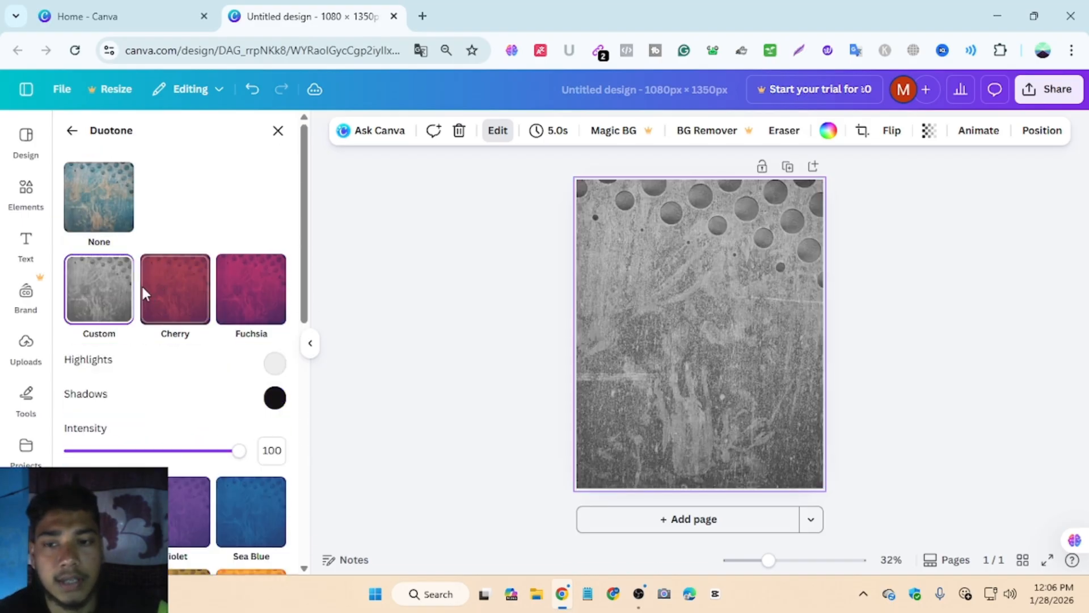
{"action": "left_click", "coordinate": [111, 213]}
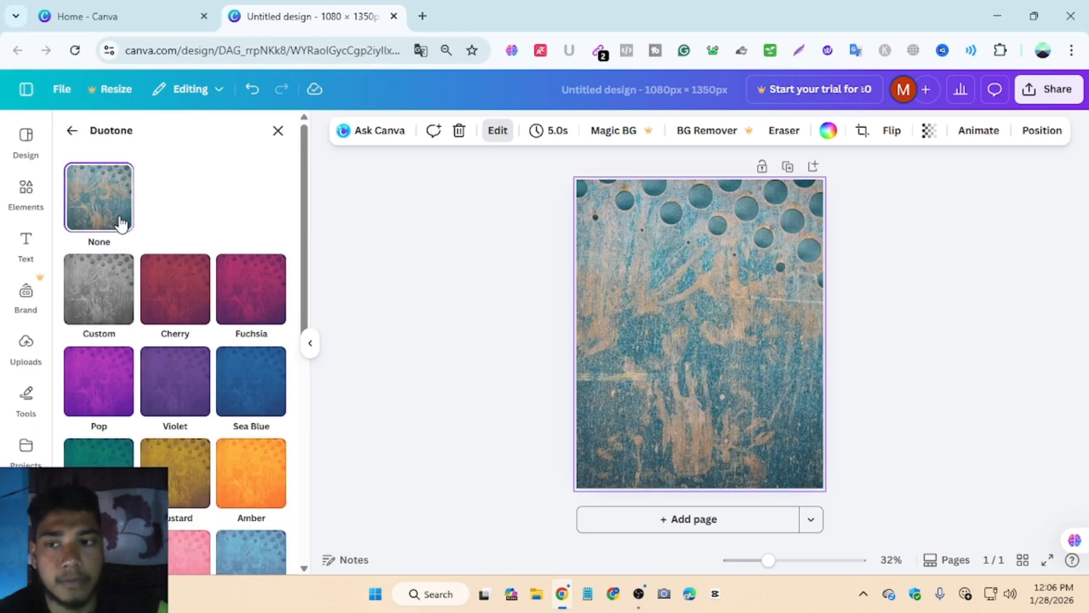
{"action": "left_click", "coordinate": [567, 309]}
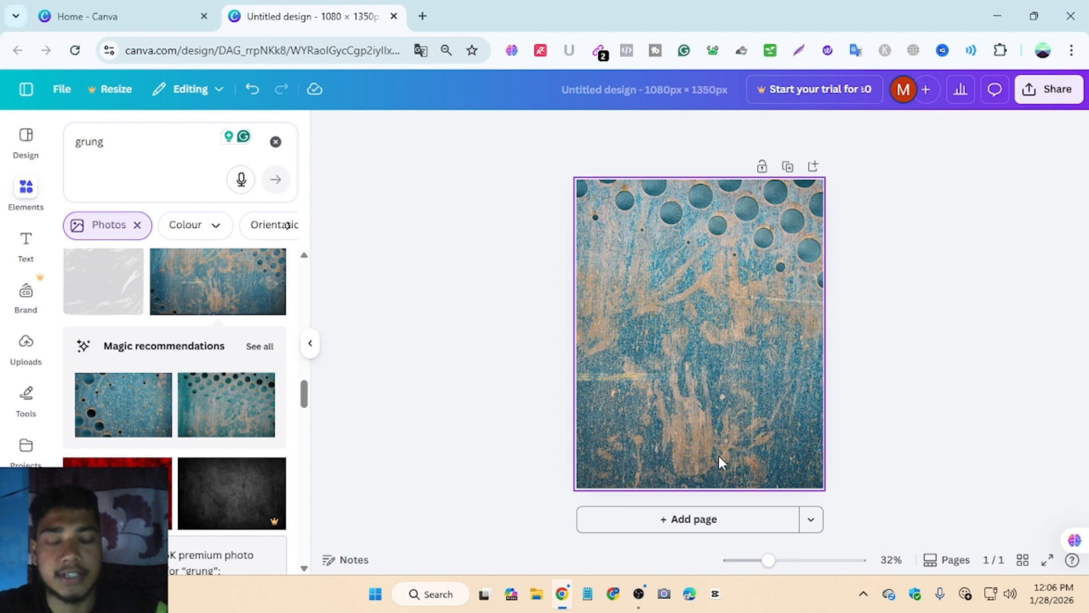
Add a blank second page to the design.
{"action": "left_click", "coordinate": [702, 520]}
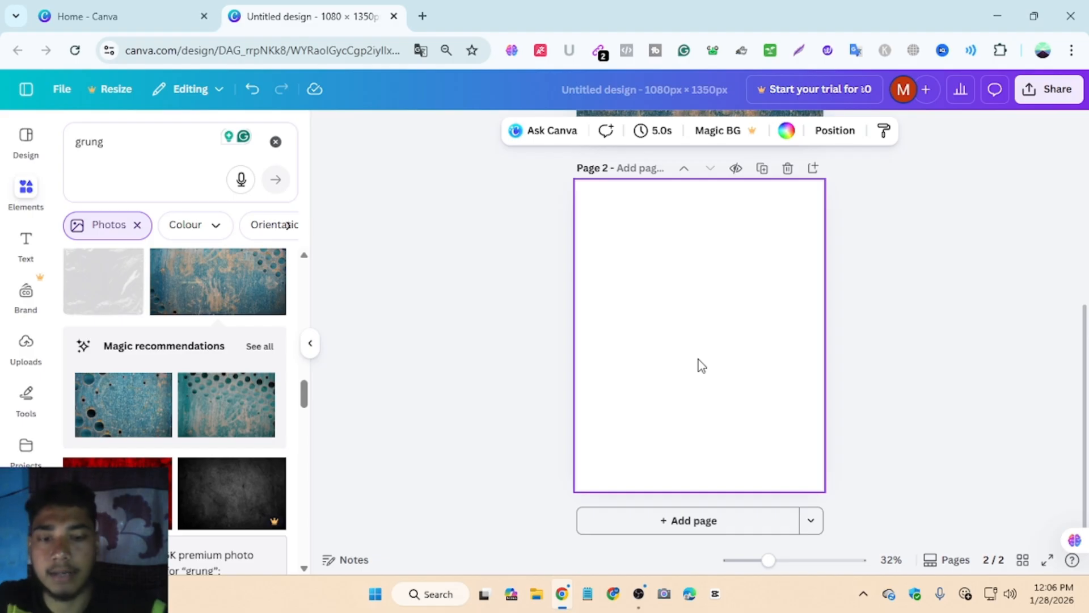
Fill page 2's background with black and add a two-line heading reading "super barger".
{"action": "left_click", "coordinate": [786, 131]}
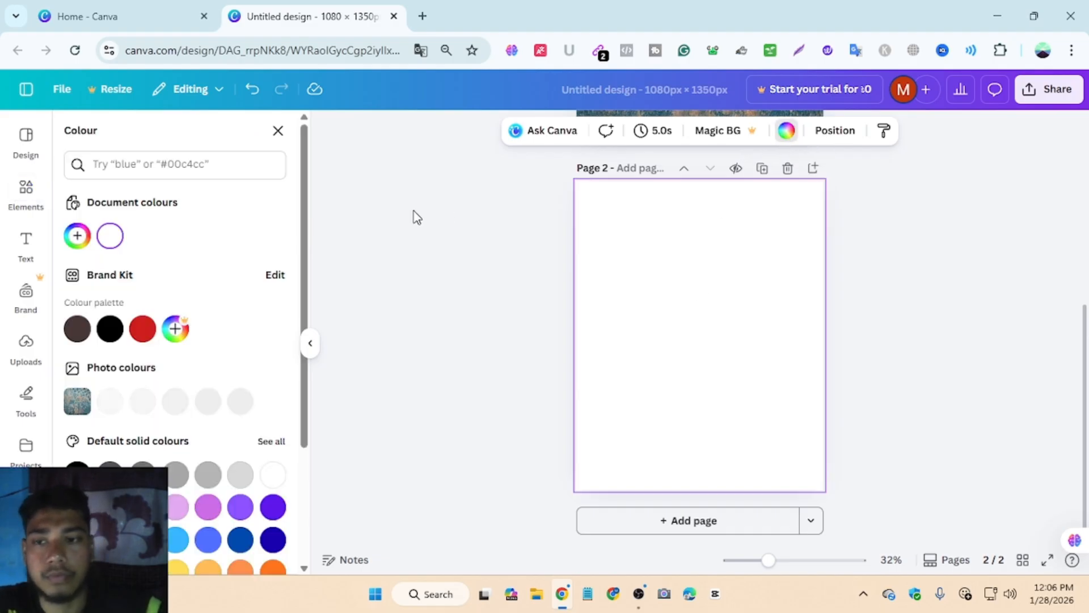
{"action": "left_click", "coordinate": [110, 330]}
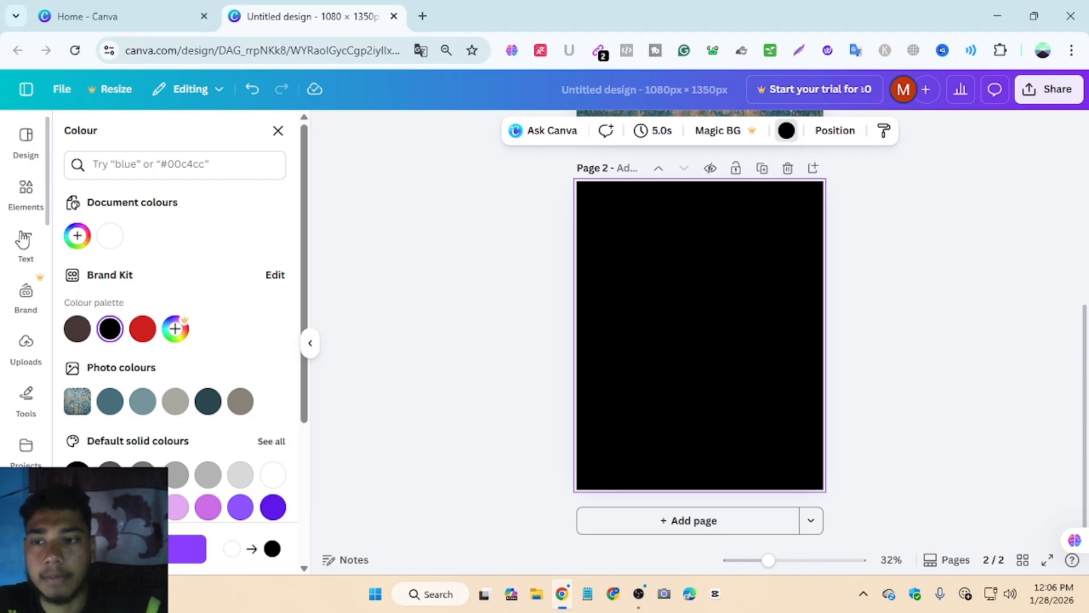
{"action": "left_click", "coordinate": [39, 243]}
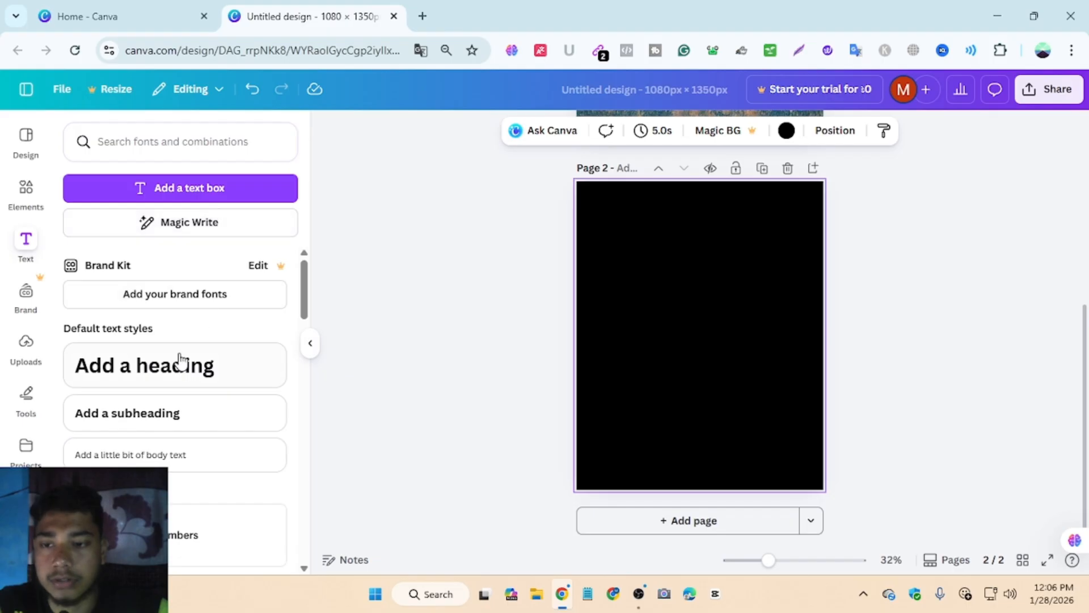
{"action": "left_click", "coordinate": [170, 377]}
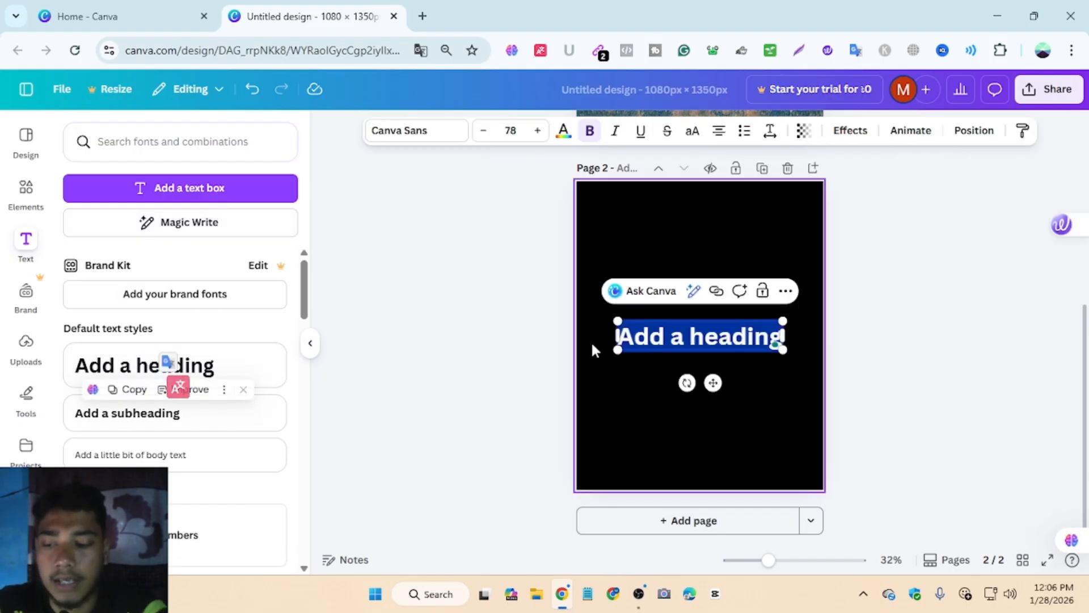
{"action": "type", "text": "super!"}
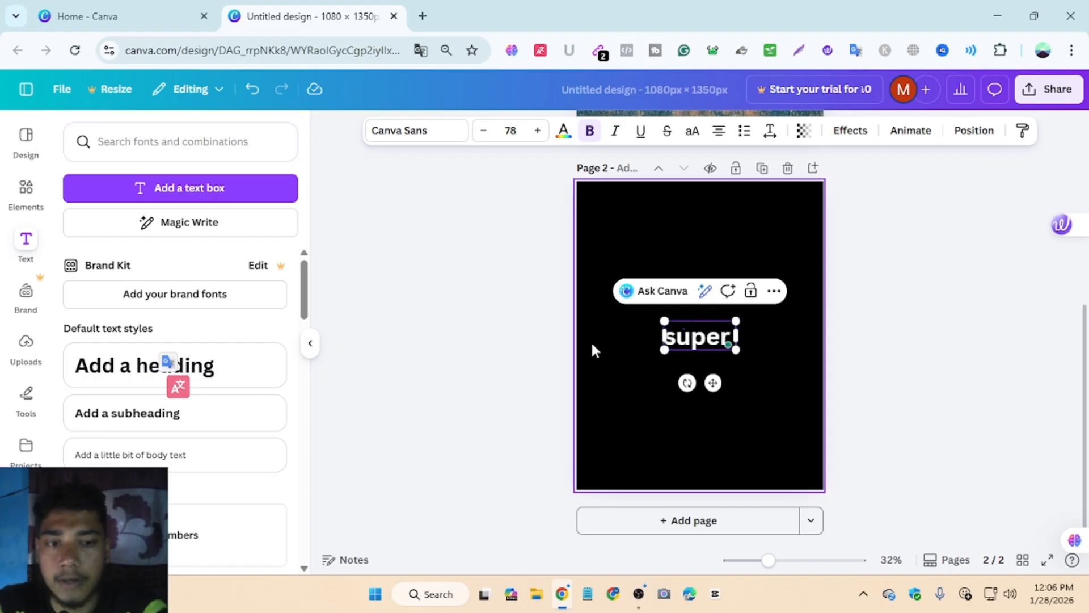
{"action": "key", "text": "BackSpace"}
{"action": "key", "text": "Return"}
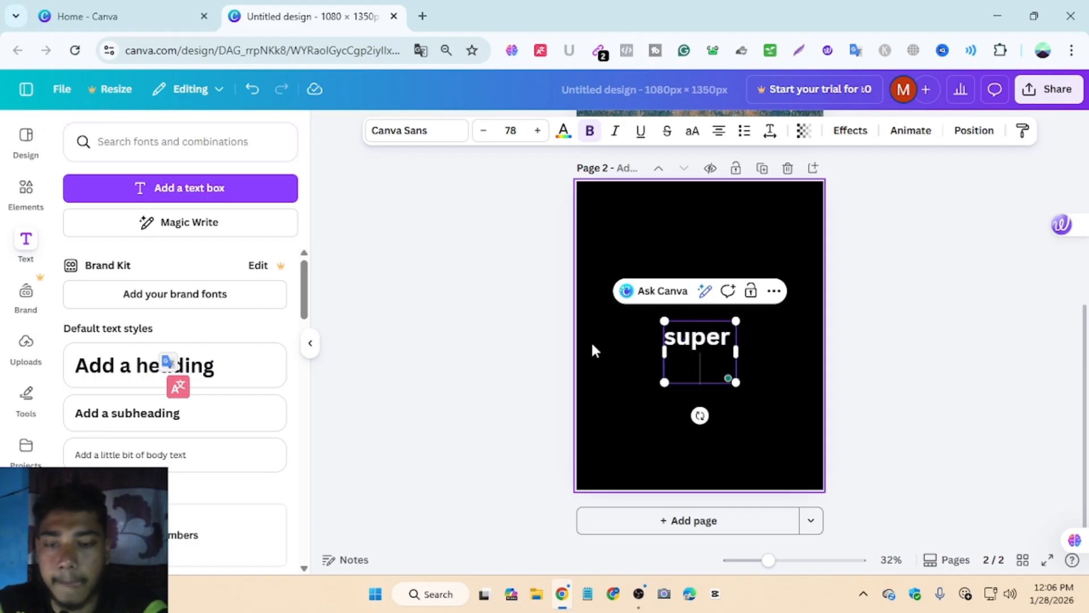
{"action": "type", "text": "ba"}
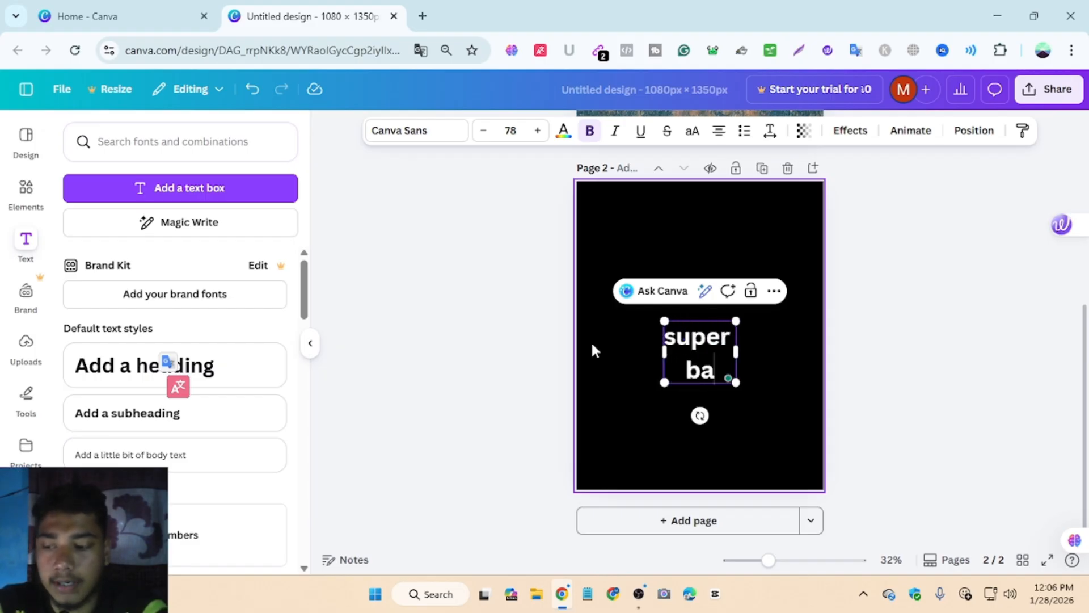
{"action": "type", "text": "rger"}
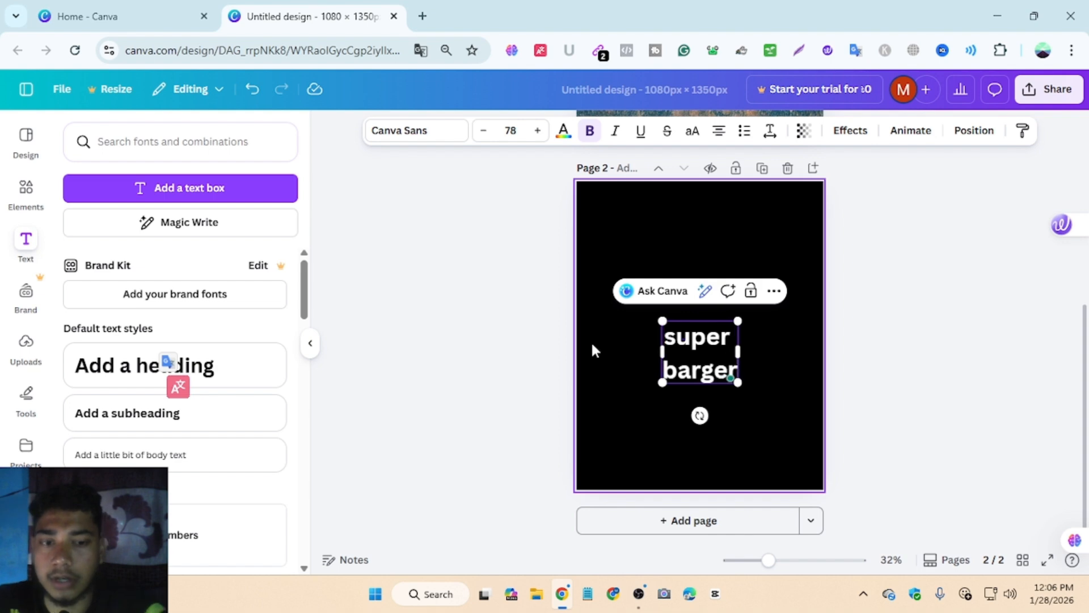
Convert all of the "super barger" heading text on page 2 to uppercase.
{"action": "double_click", "coordinate": [692, 370]}
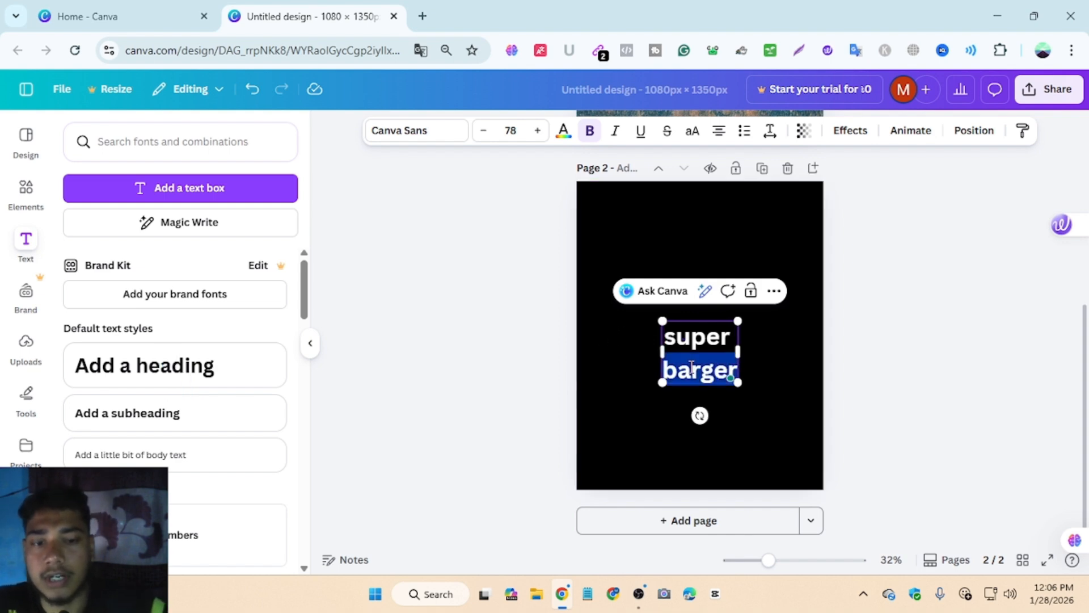
{"action": "key", "text": "ctrl+a"}
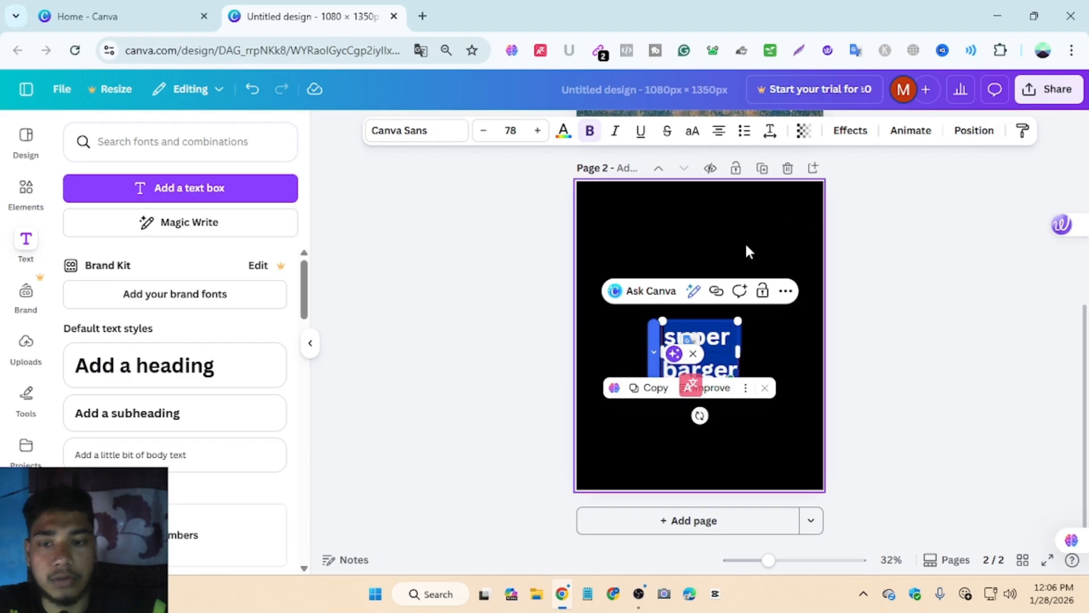
{"action": "scroll", "coordinate": [745, 252], "scroll_direction": "down", "scroll_amount": 3}
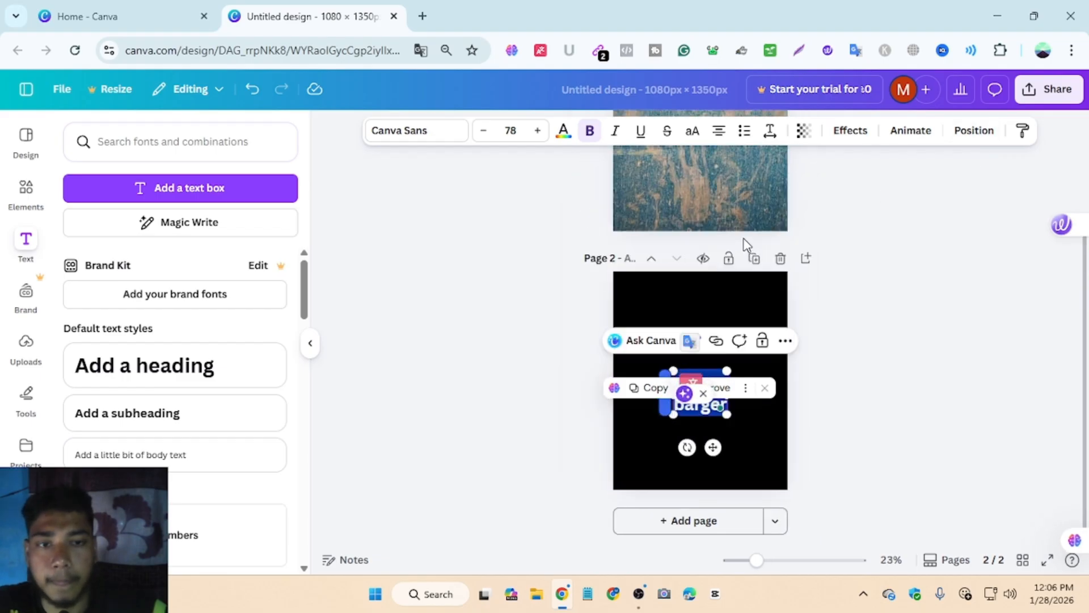
{"action": "scroll", "coordinate": [703, 244], "scroll_direction": "up", "scroll_amount": 1}
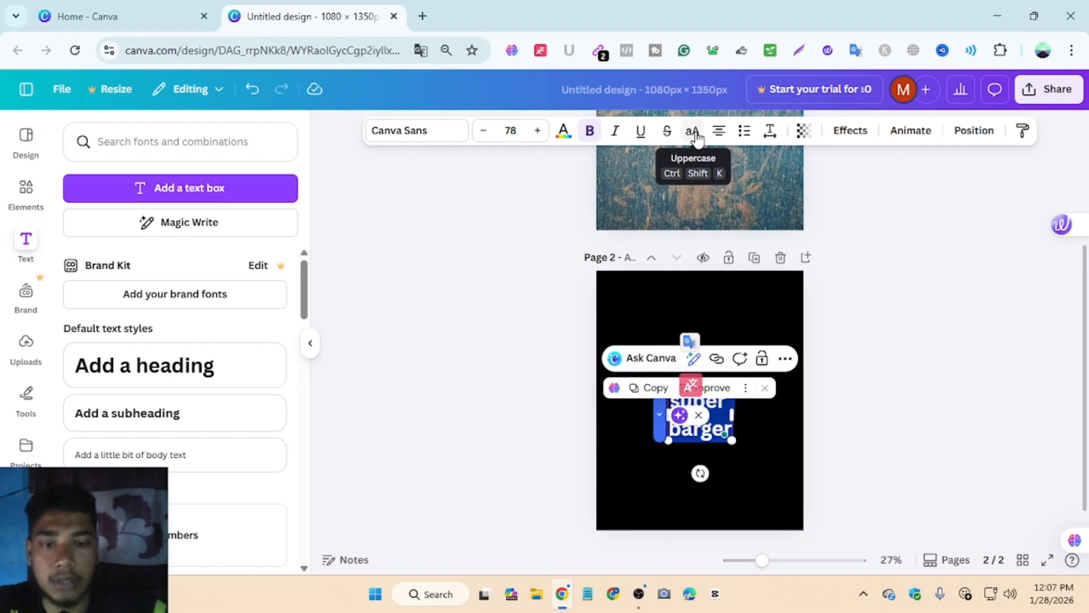
{"action": "left_click", "coordinate": [697, 137]}
{"action": "left_click", "coordinate": [877, 362]}
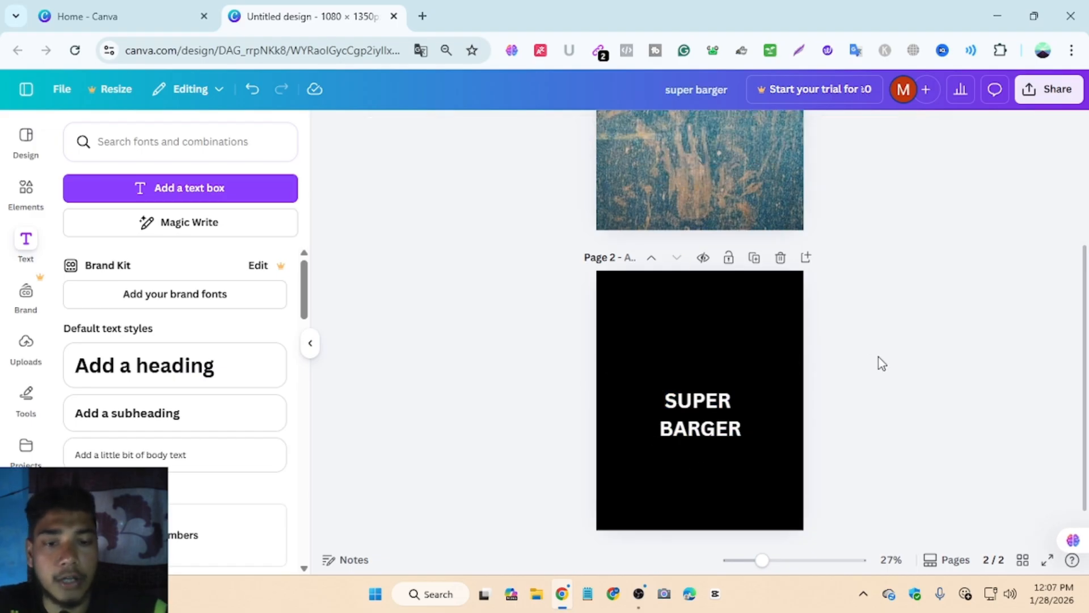
Tighten the line spacing of the "SUPER BARGER" heading to about 0.93.
{"action": "left_click", "coordinate": [725, 427]}
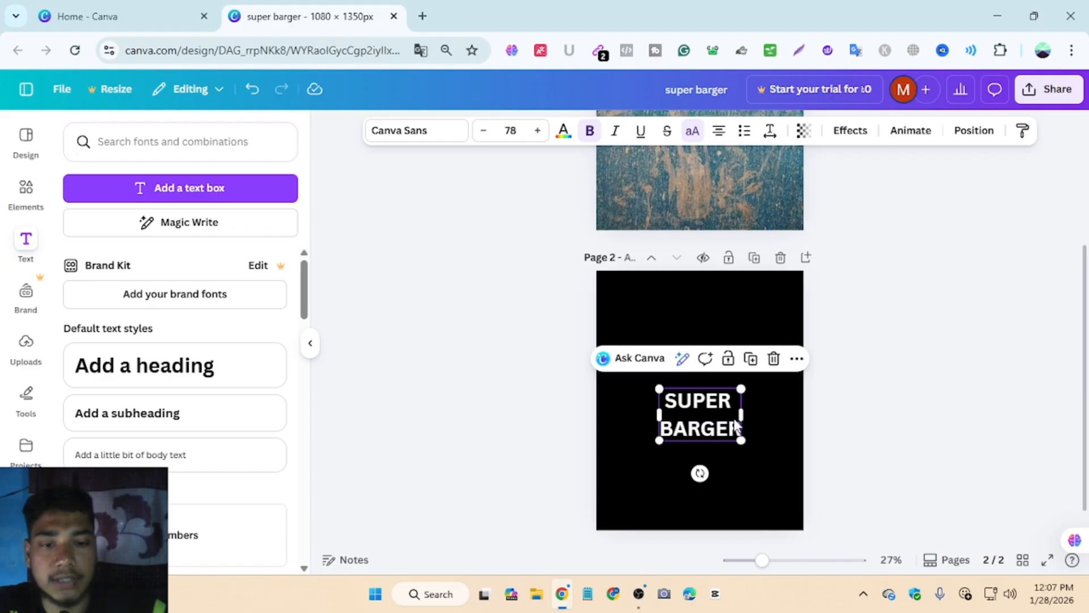
{"action": "left_click", "coordinate": [769, 135]}
{"action": "left_click_drag", "start_coordinate": [744, 239], "coordinate": [722, 246]}
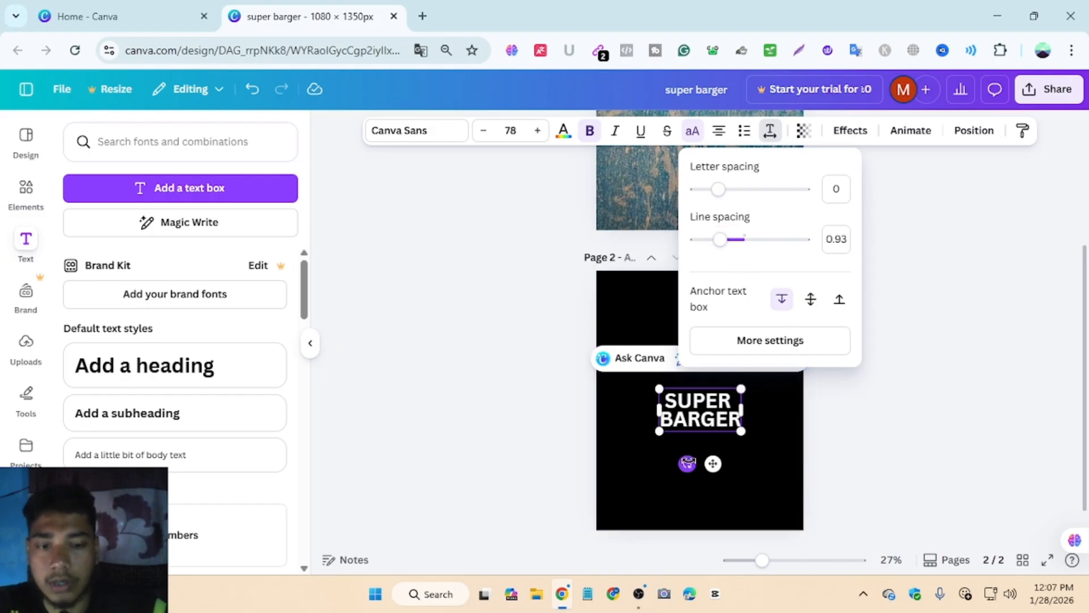
{"action": "mouse_move", "coordinate": [687, 464]}
{"action": "left_mouse_down"}
{"action": "mouse_move", "coordinate": [743, 500]}
{"action": "mouse_move", "coordinate": [768, 398]}
{"action": "mouse_move", "coordinate": [749, 420]}
{"action": "mouse_move", "coordinate": [694, 430]}
{"action": "mouse_move", "coordinate": [663, 404]}
{"action": "mouse_move", "coordinate": [680, 439]}
{"action": "mouse_move", "coordinate": [698, 448]}
{"action": "left_mouse_up"}
Search the fonts for "tustic printed" and apply Rustic Printed Stamp to the heading.
{"action": "left_click", "coordinate": [441, 131]}
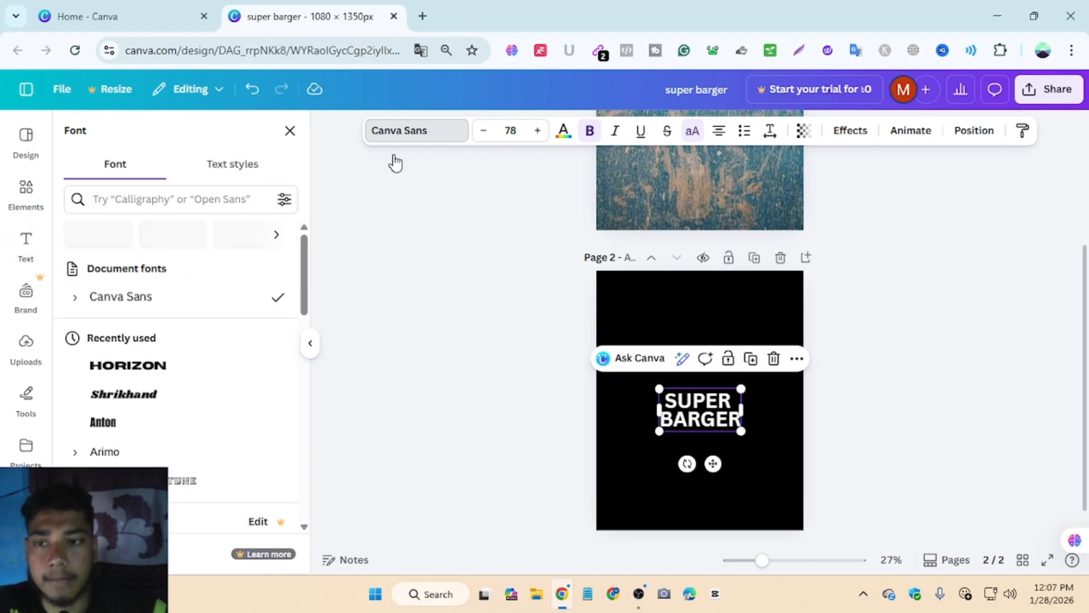
{"action": "left_click", "coordinate": [235, 198]}
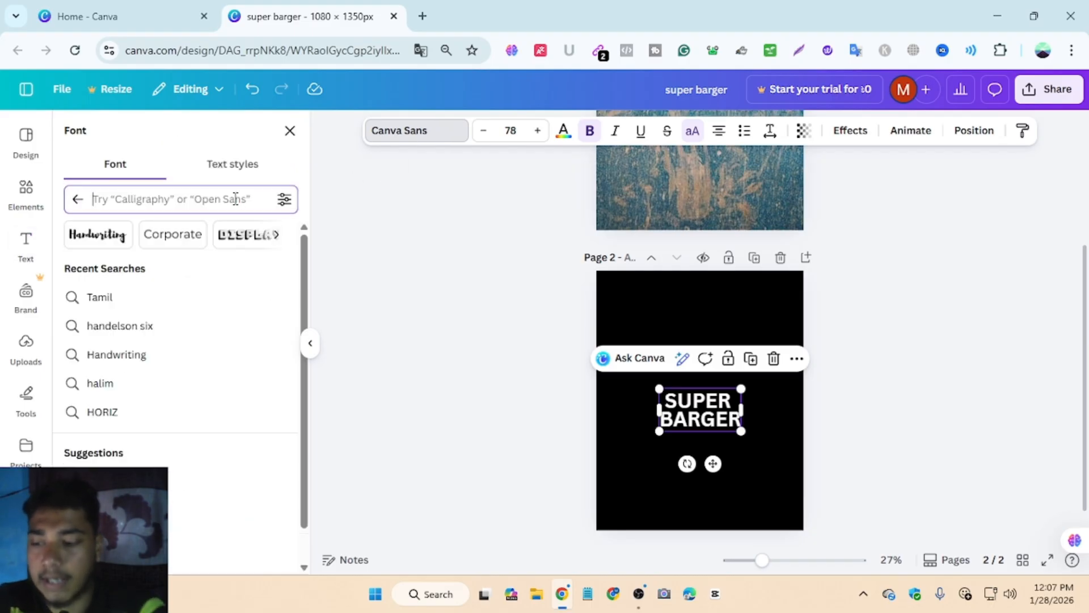
{"action": "type", "text": "t"}
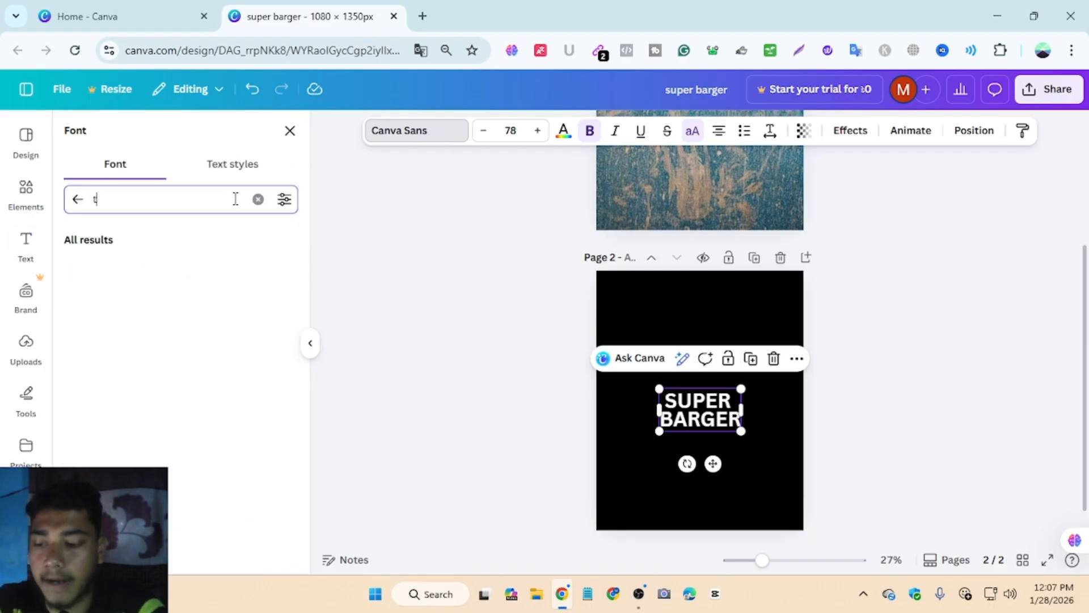
{"action": "type", "text": "ustic"}
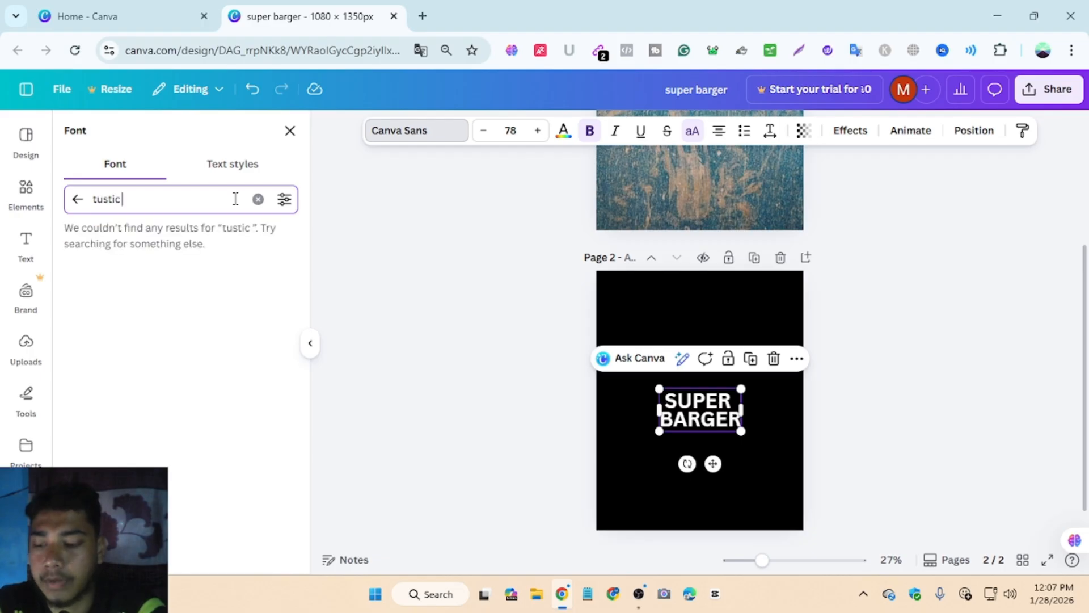
{"action": "type", "text": " printed"}
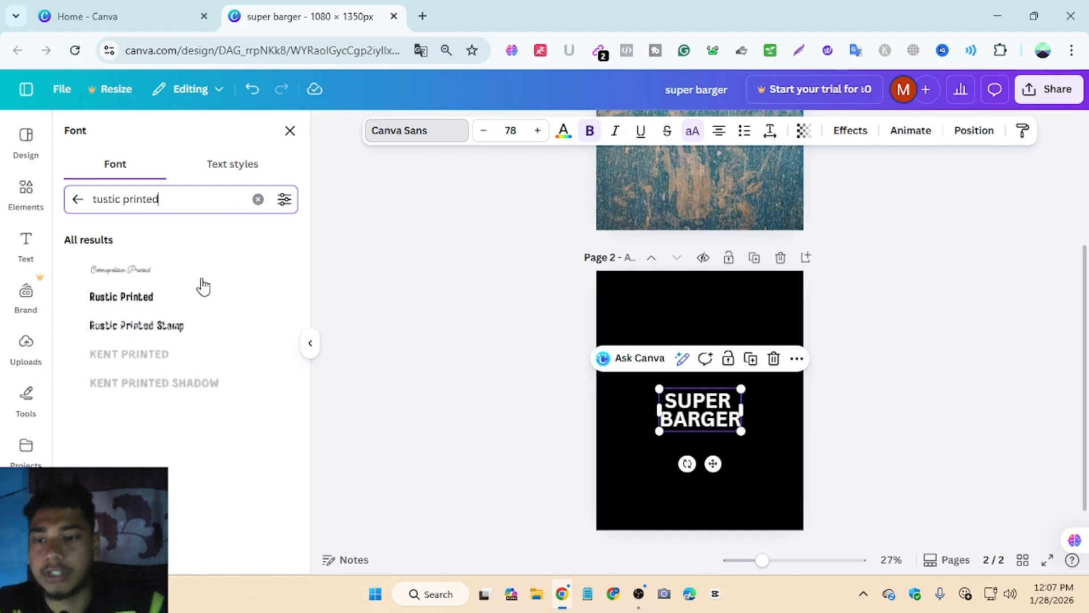
{"action": "left_click", "coordinate": [184, 325]}
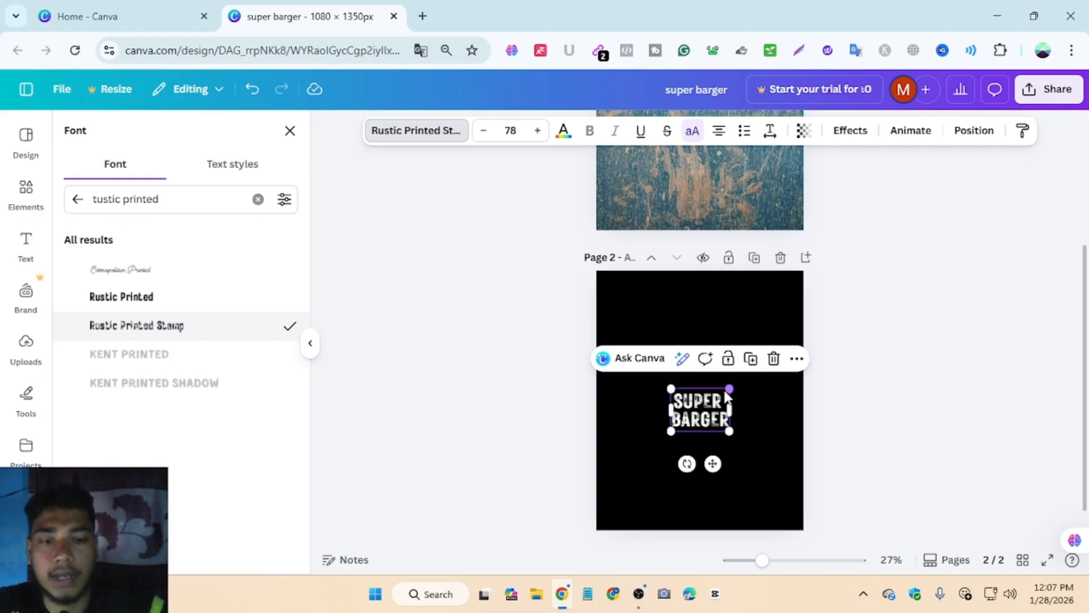
Enlarge the heading to about font size 178 and move it back toward the middle of the black page.
{"action": "left_click_drag", "start_coordinate": [730, 390], "coordinate": [804, 339]}
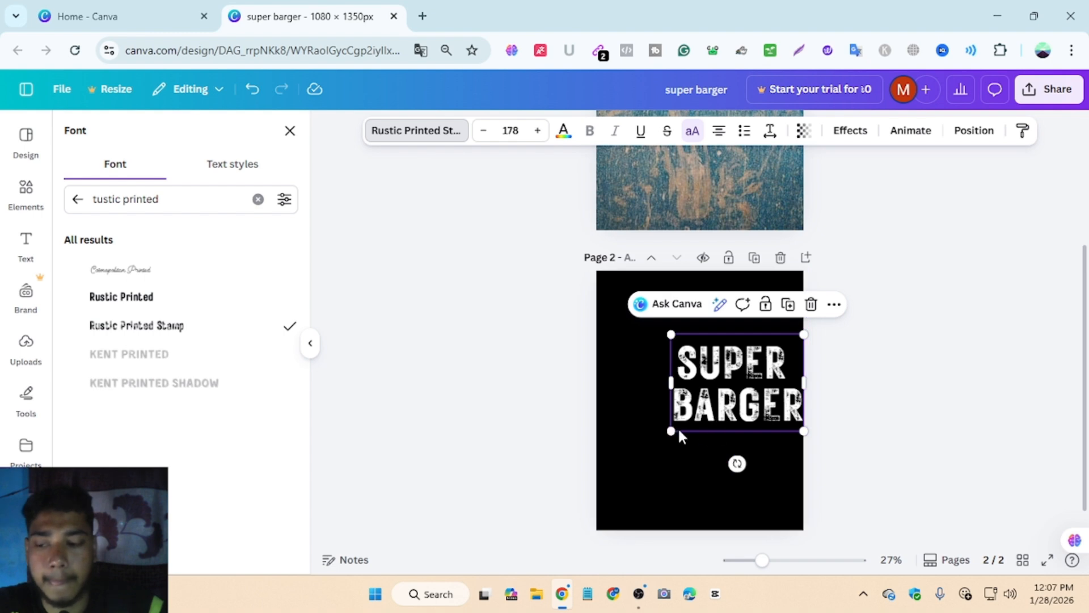
{"action": "left_click_drag", "start_coordinate": [667, 384], "coordinate": [625, 386]}
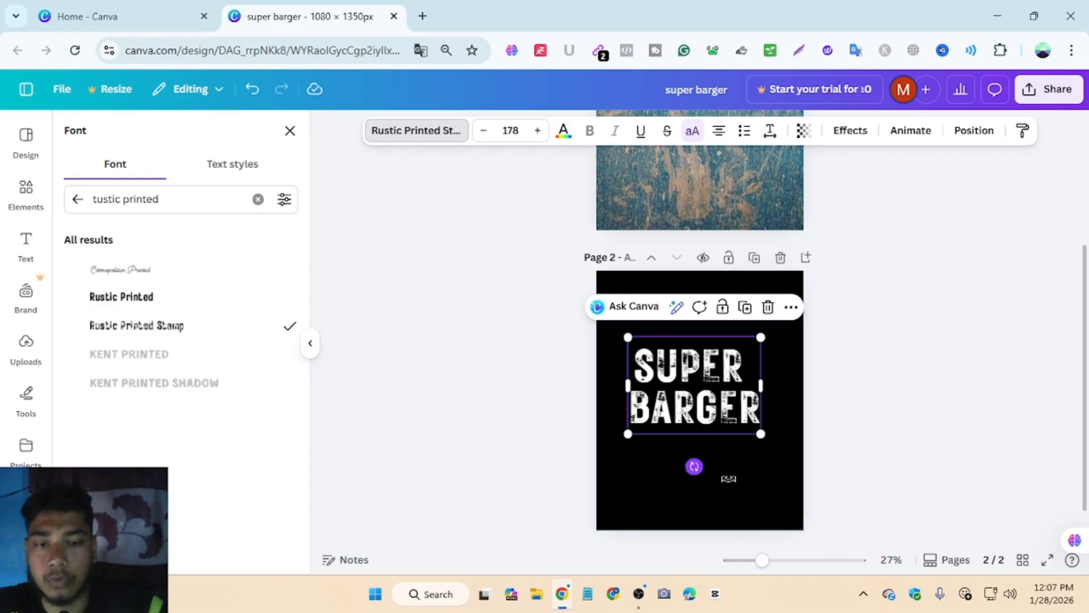
Change the heading's first word to "SUPPER" and rotate the text 90° counter-clockwise so it reads upward.
{"action": "left_click_drag", "start_coordinate": [694, 467], "coordinate": [816, 488]}
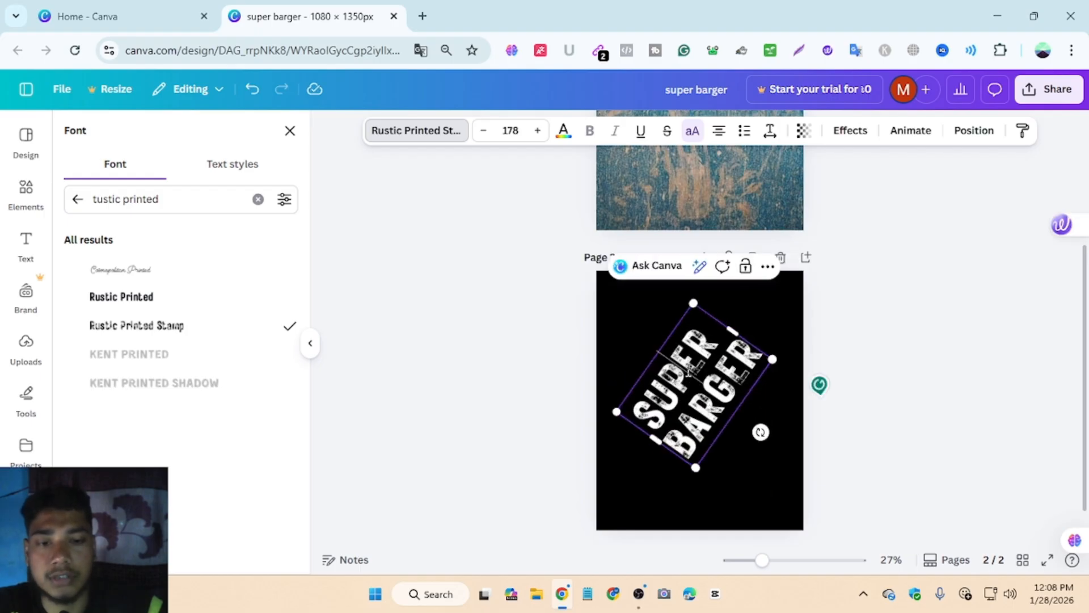
{"action": "type", "text": "P"}
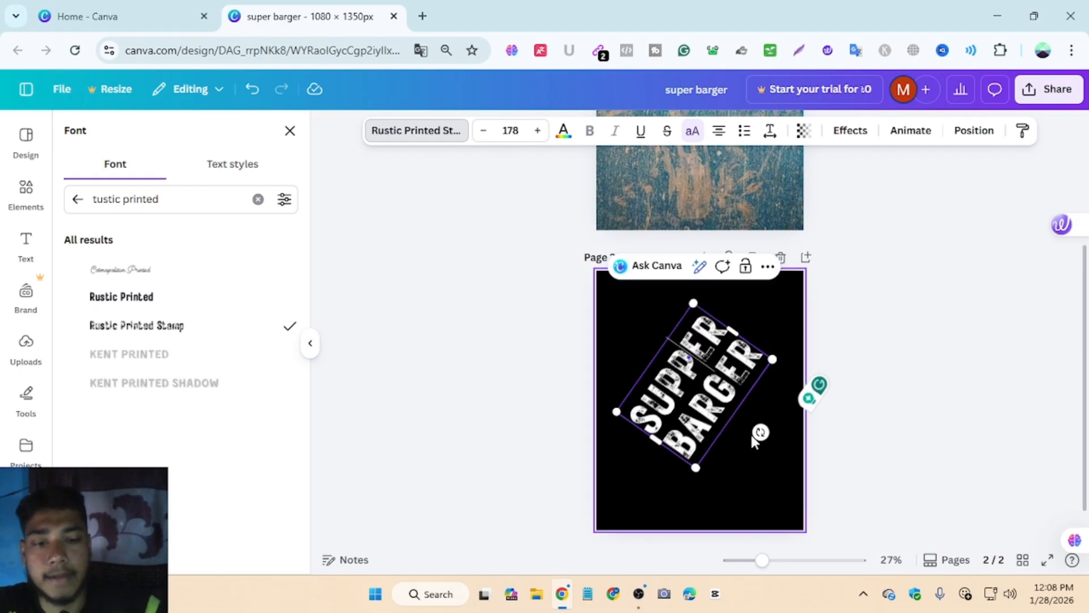
{"action": "left_click_drag", "start_coordinate": [761, 432], "coordinate": [771, 383]}
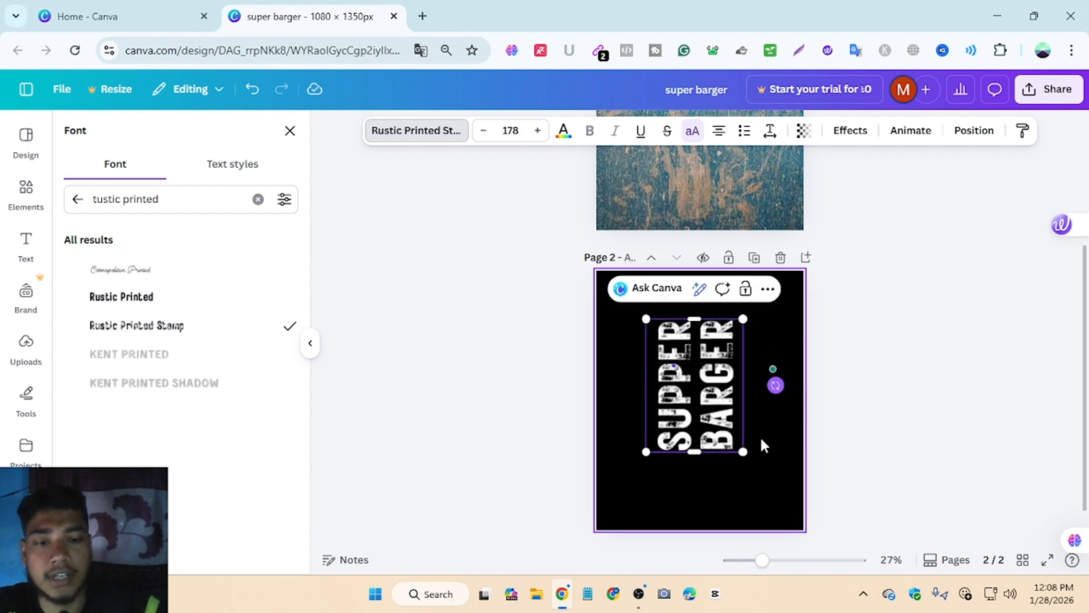
Enlarge the vertical heading to about font size 245 and centre it on the black page.
{"action": "left_click_drag", "start_coordinate": [758, 478], "coordinate": [785, 516]}
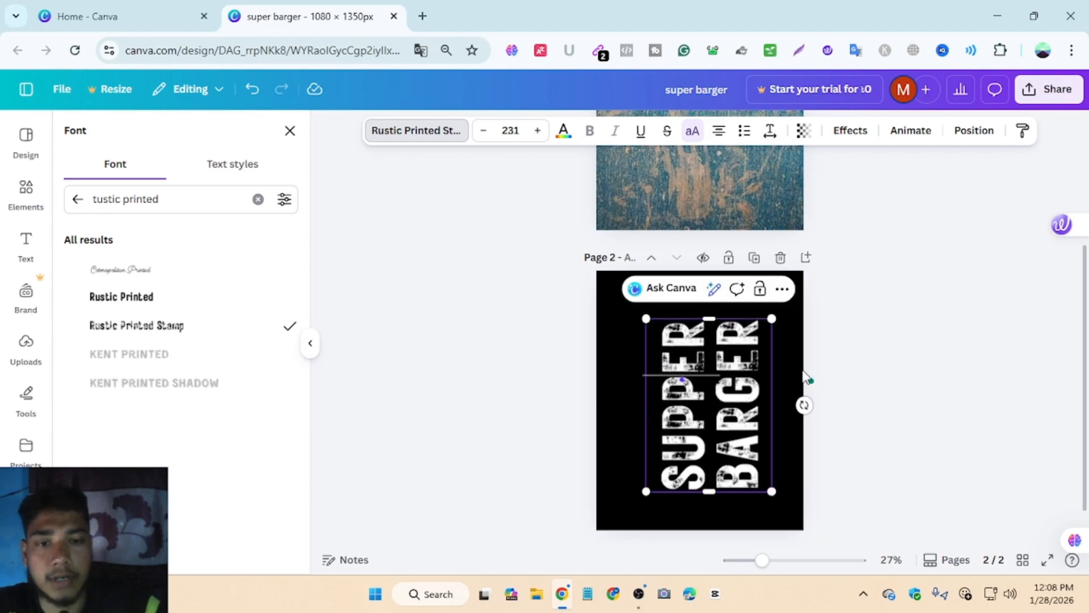
{"action": "left_click", "coordinate": [771, 413]}
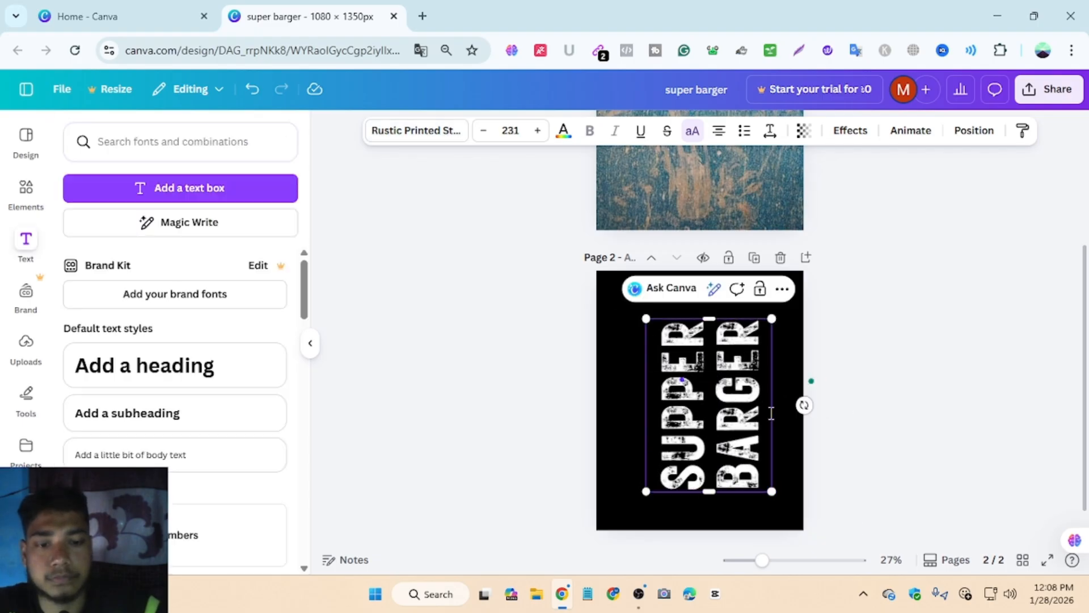
{"action": "left_click", "coordinate": [885, 405]}
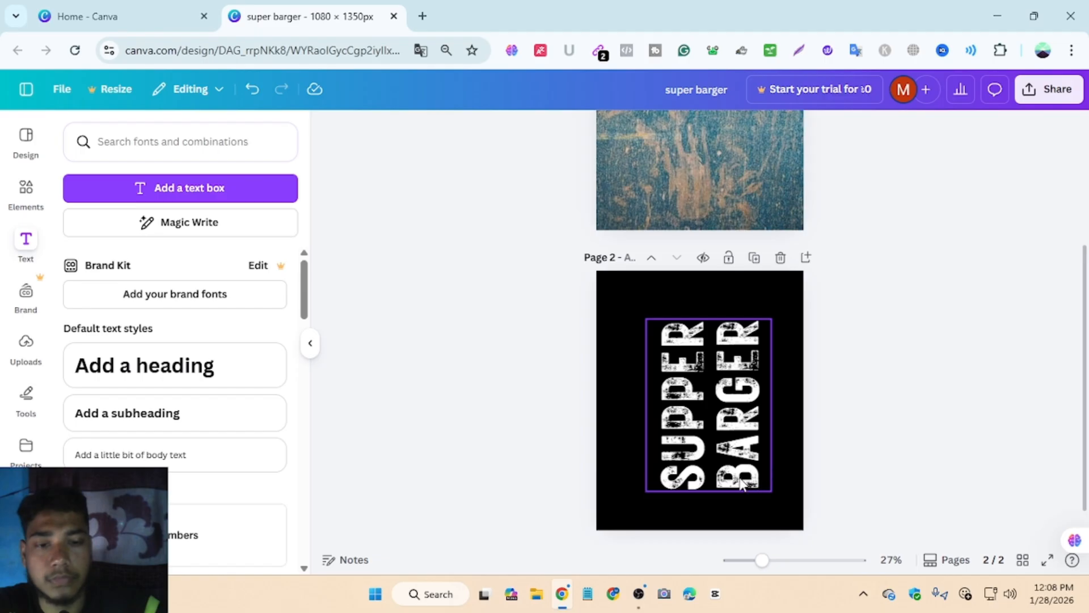
{"action": "mouse_move", "coordinate": [740, 481]}
{"action": "left_mouse_down"}
{"action": "mouse_move", "coordinate": [718, 470]}
{"action": "mouse_move", "coordinate": [742, 481]}
{"action": "left_mouse_up"}
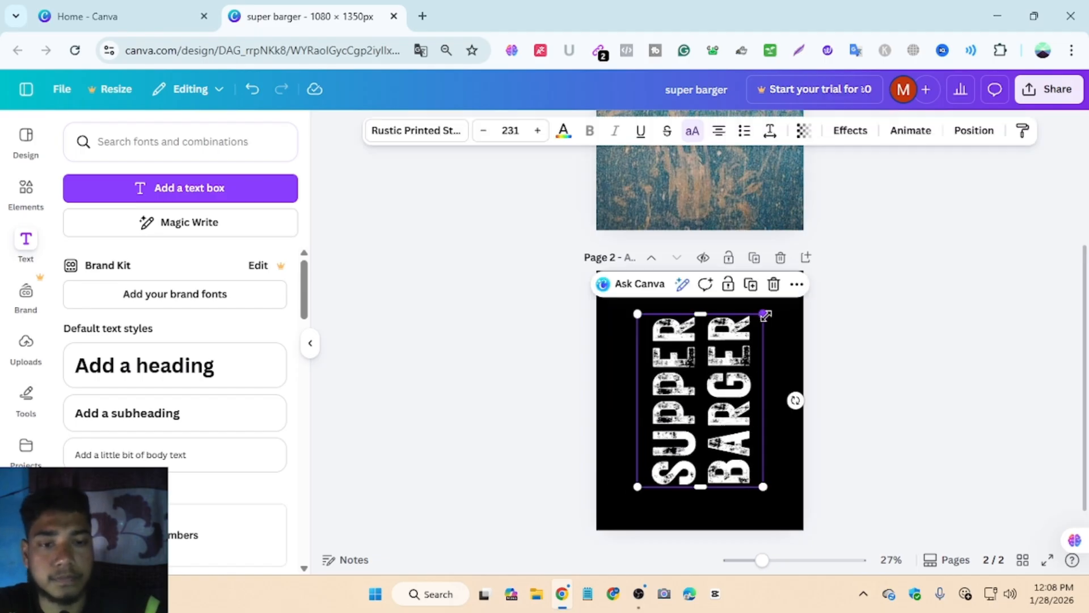
{"action": "left_click_drag", "start_coordinate": [767, 311], "coordinate": [773, 306]}
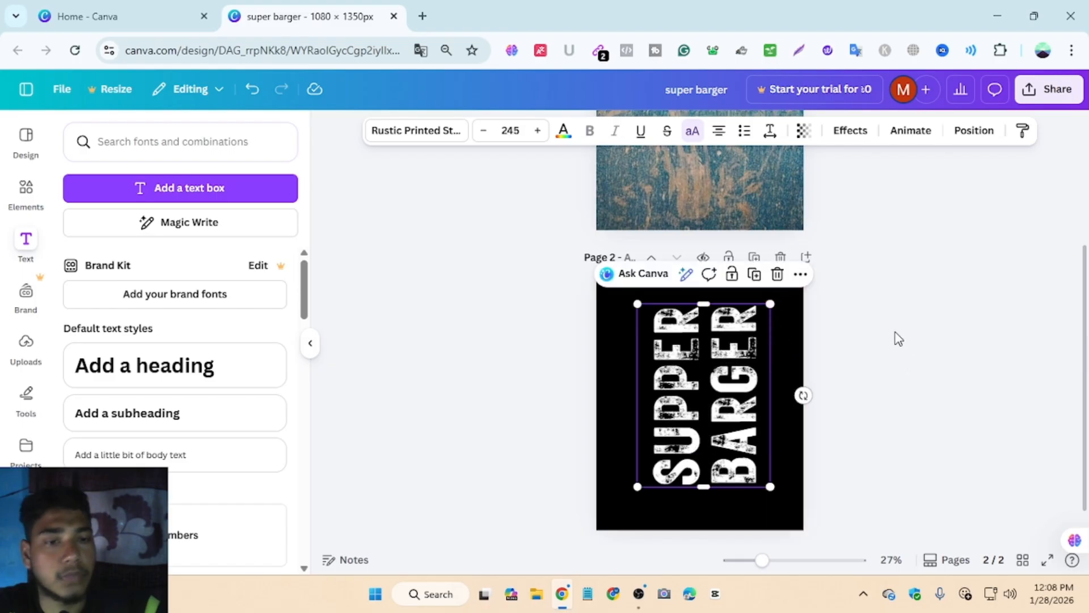
Download only page 2, the black page with the vertical heading, as a PNG.
{"action": "left_click", "coordinate": [1047, 86]}
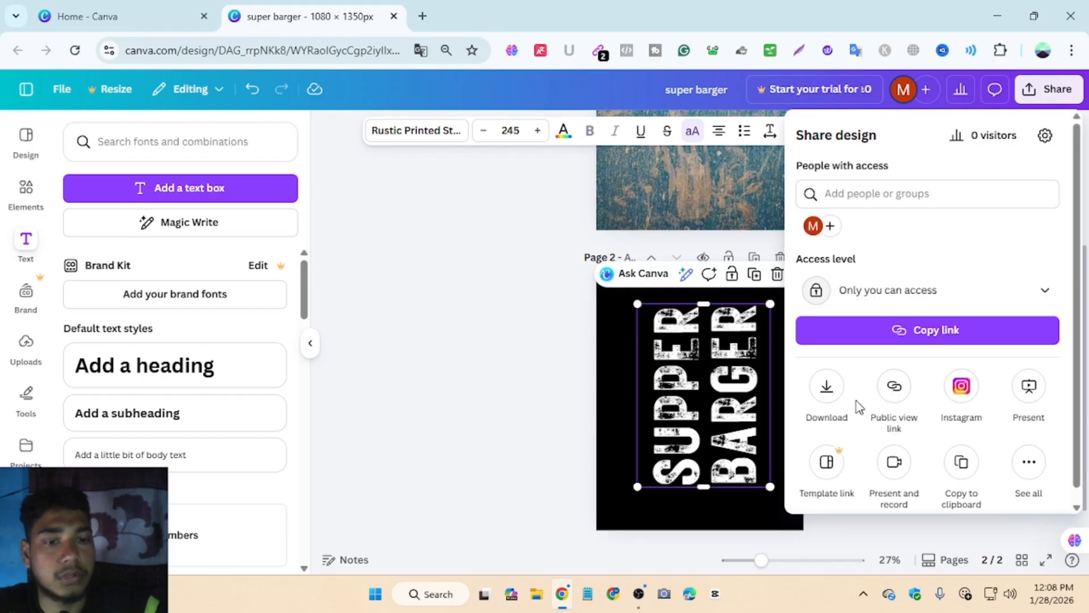
{"action": "left_click", "coordinate": [827, 389]}
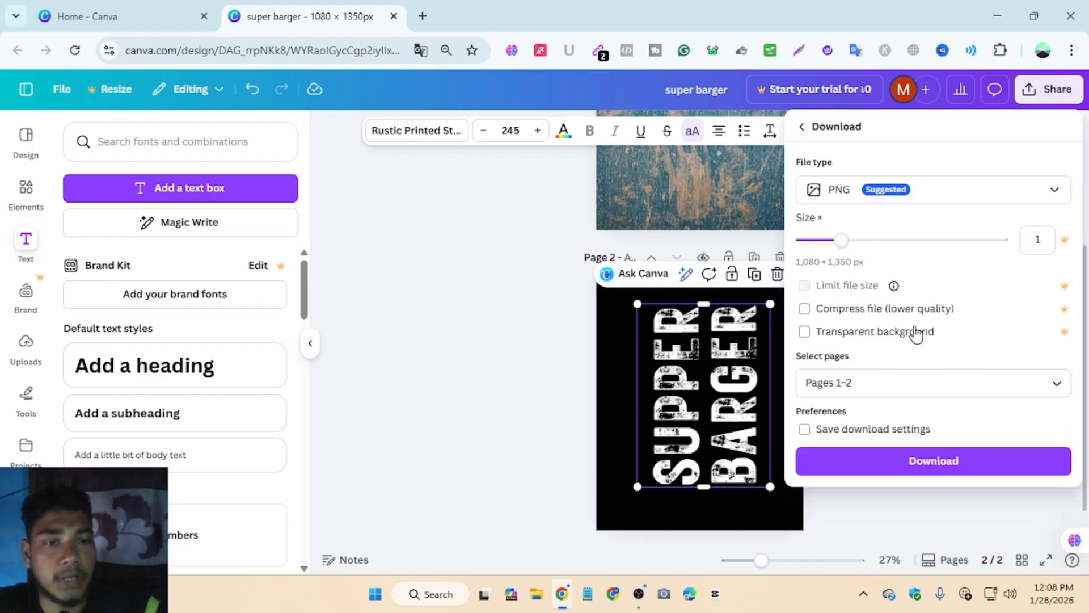
{"action": "left_click", "coordinate": [1049, 390]}
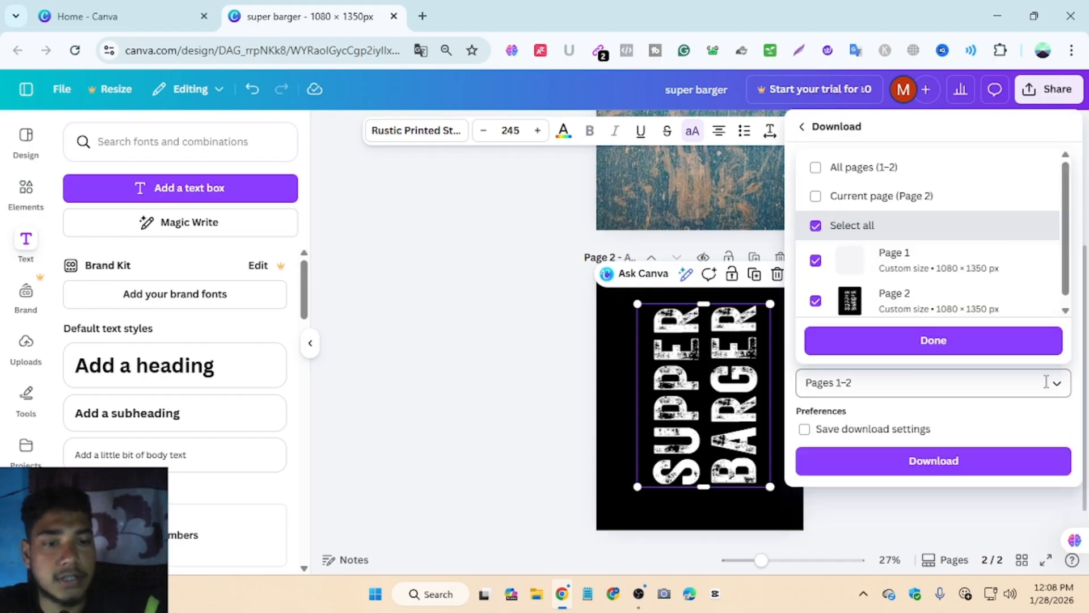
{"action": "left_click", "coordinate": [816, 257]}
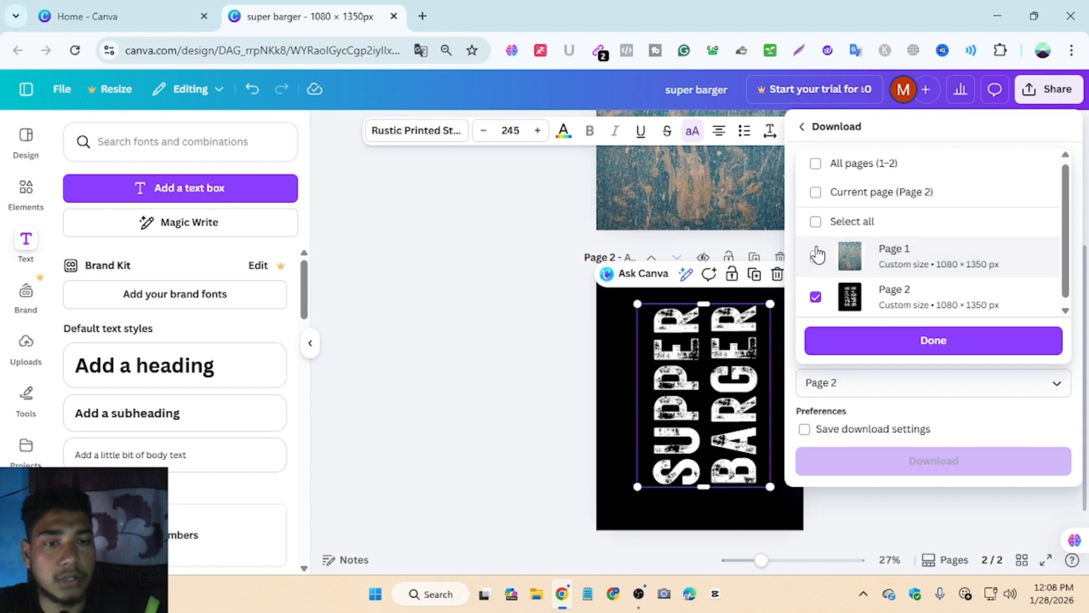
{"action": "scroll", "coordinate": [910, 282], "scroll_direction": "down", "scroll_amount": 1}
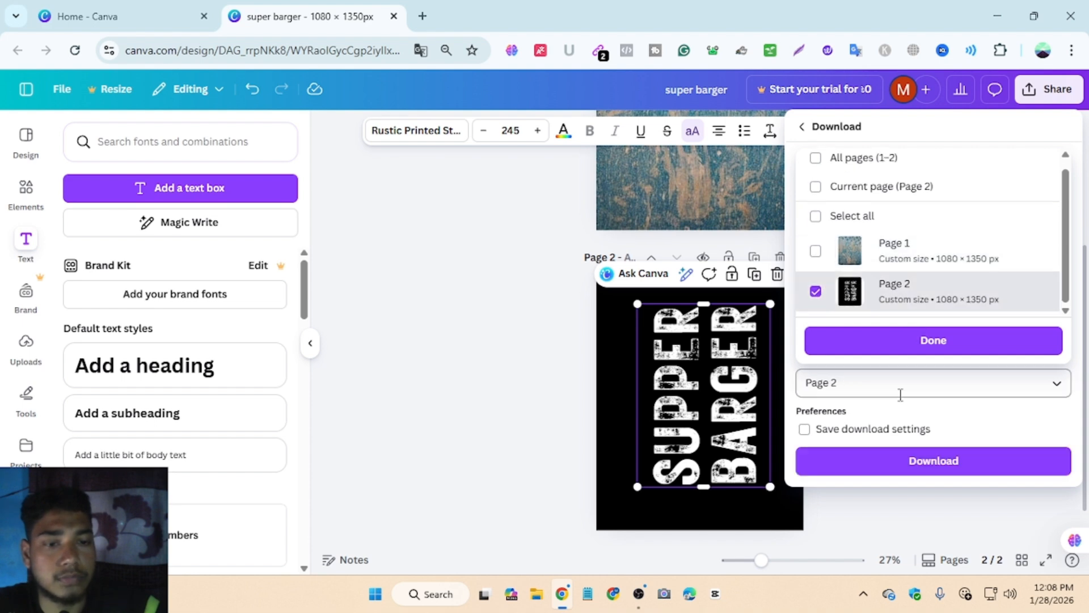
{"action": "left_click", "coordinate": [938, 351]}
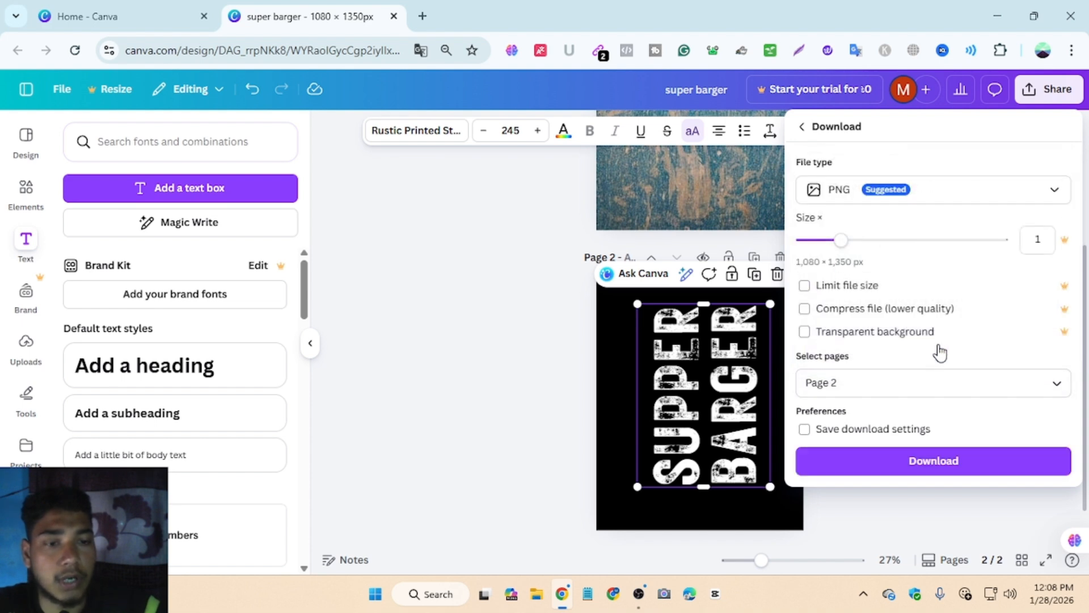
{"action": "left_click", "coordinate": [916, 463]}
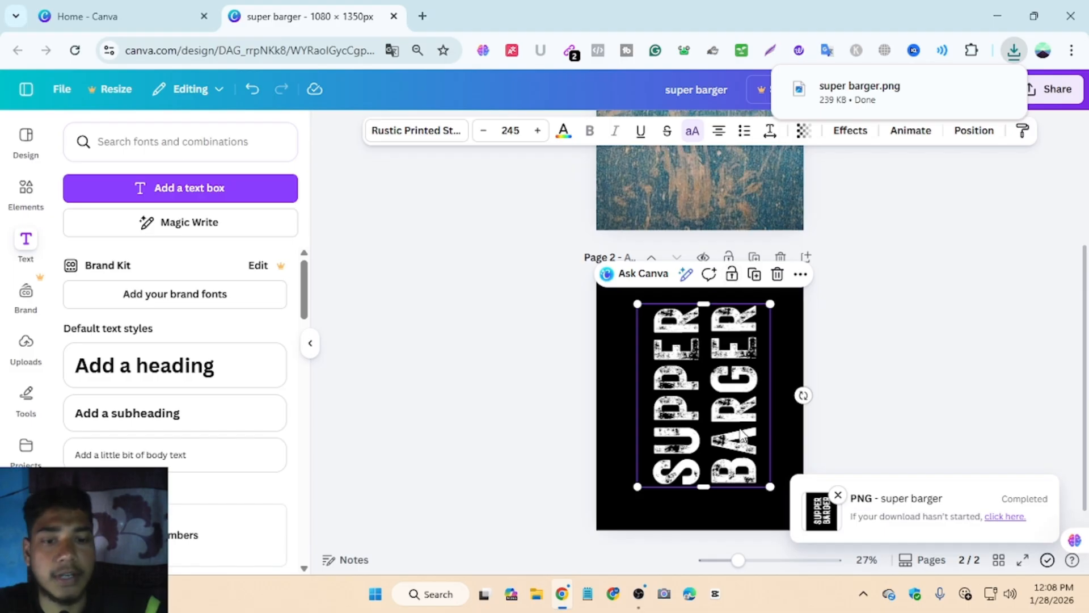
Open the remove.bg upload page in a new browser tab.
{"action": "left_click", "coordinate": [423, 16]}
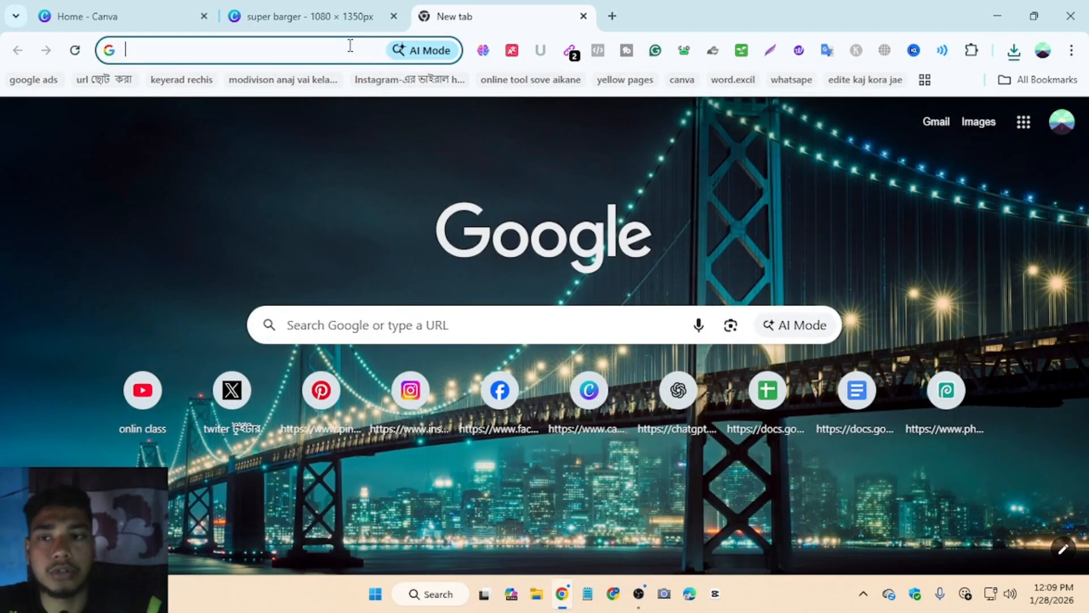
{"action": "left_click", "coordinate": [349, 48]}
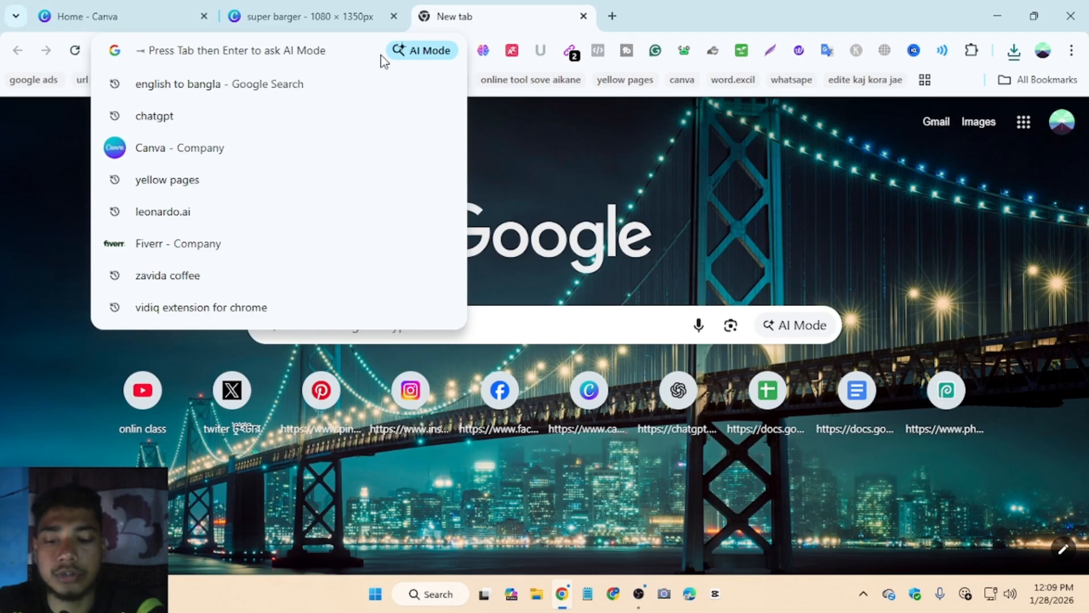
{"action": "type", "text": "re"}
{"action": "key", "text": "Return"}
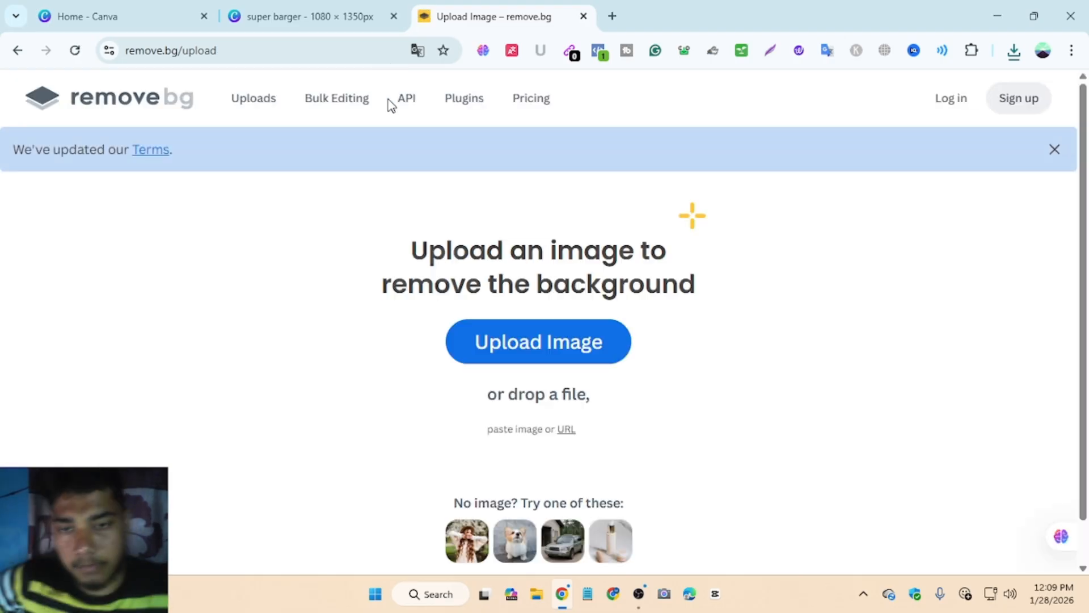
Upload the "super barger" PNG from the Downloads folder to remove.bg for background removal.
{"action": "left_click", "coordinate": [585, 350]}
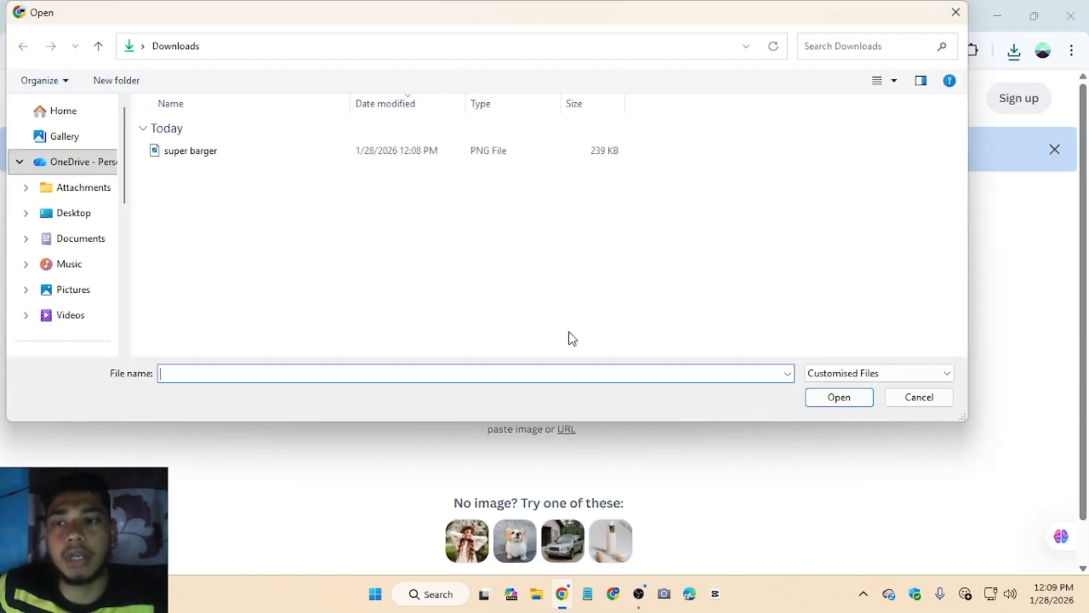
{"action": "scroll", "coordinate": [73, 210], "scroll_direction": "down", "scroll_amount": 3}
{"action": "left_click", "coordinate": [73, 233]}
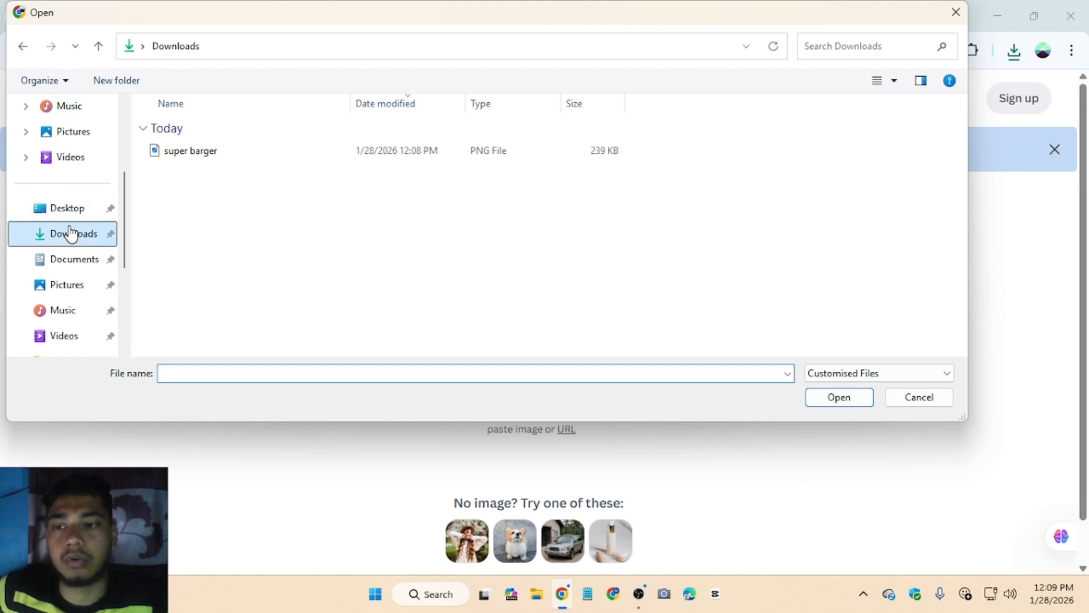
{"action": "left_click", "coordinate": [265, 160]}
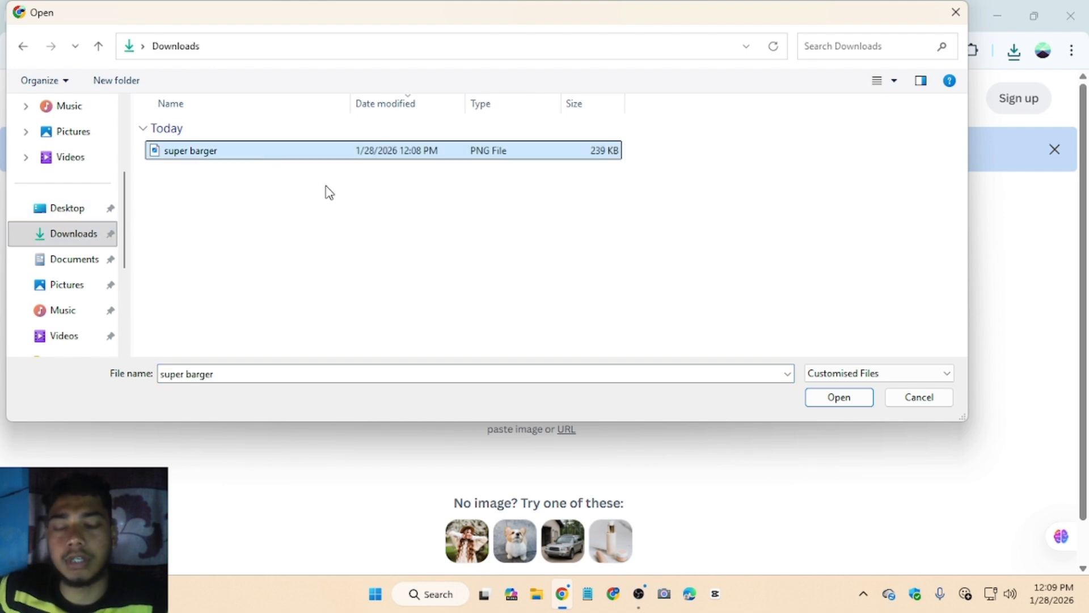
{"action": "left_click", "coordinate": [839, 397]}
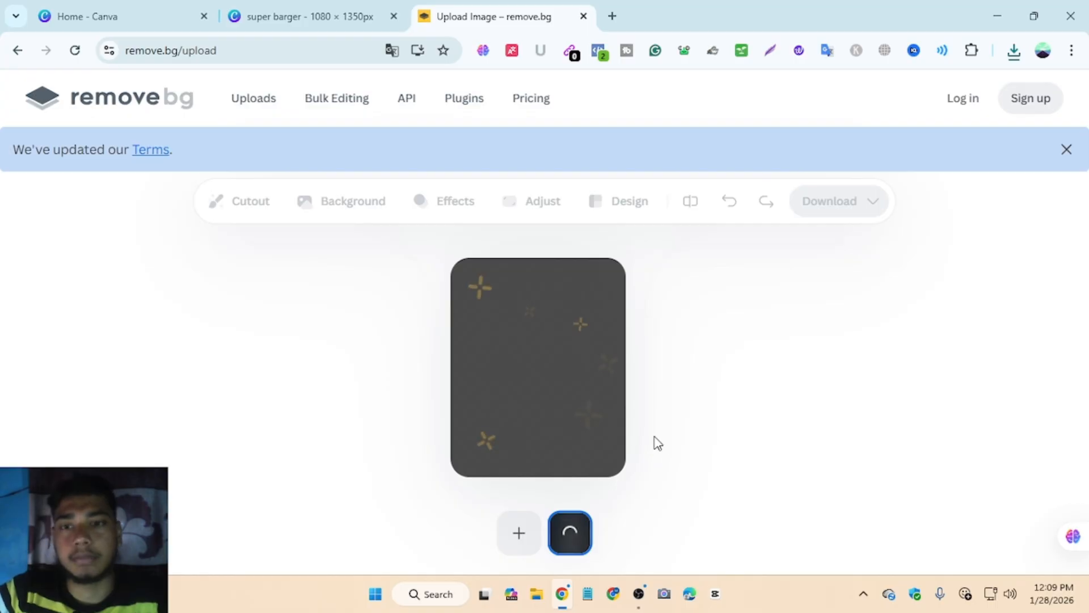
Switch back to the Canva design and review the grunge background photo on page 1.
{"action": "left_click", "coordinate": [351, 12]}
{"action": "scroll", "coordinate": [737, 321], "scroll_direction": "up", "scroll_amount": 3}
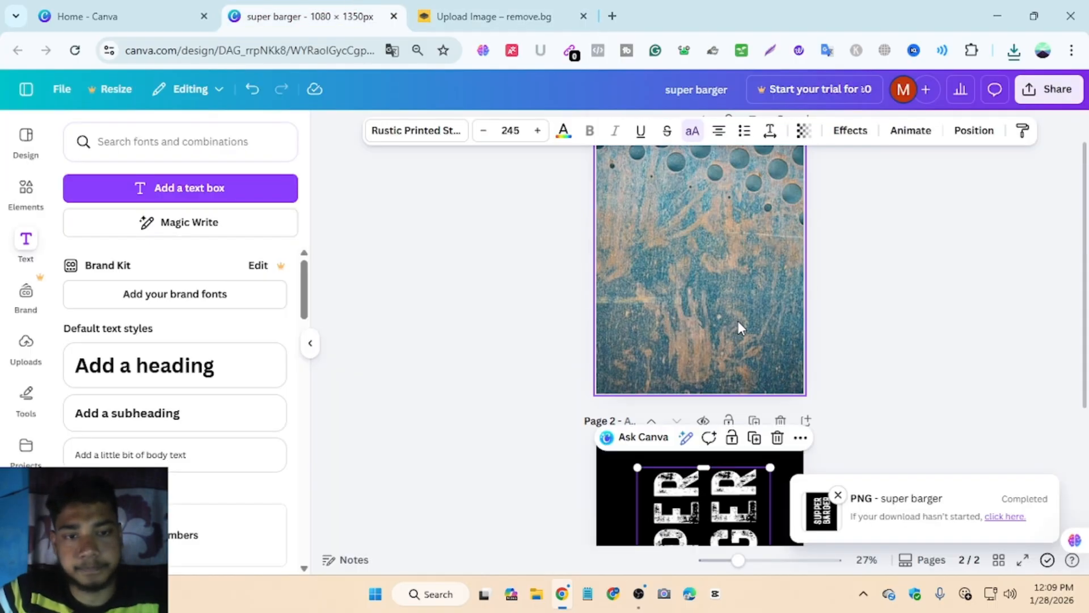
{"action": "left_click", "coordinate": [737, 320]}
{"action": "scroll", "coordinate": [735, 317], "scroll_direction": "down", "scroll_amount": 1}
{"action": "scroll", "coordinate": [734, 318], "scroll_direction": "up", "scroll_amount": 1}
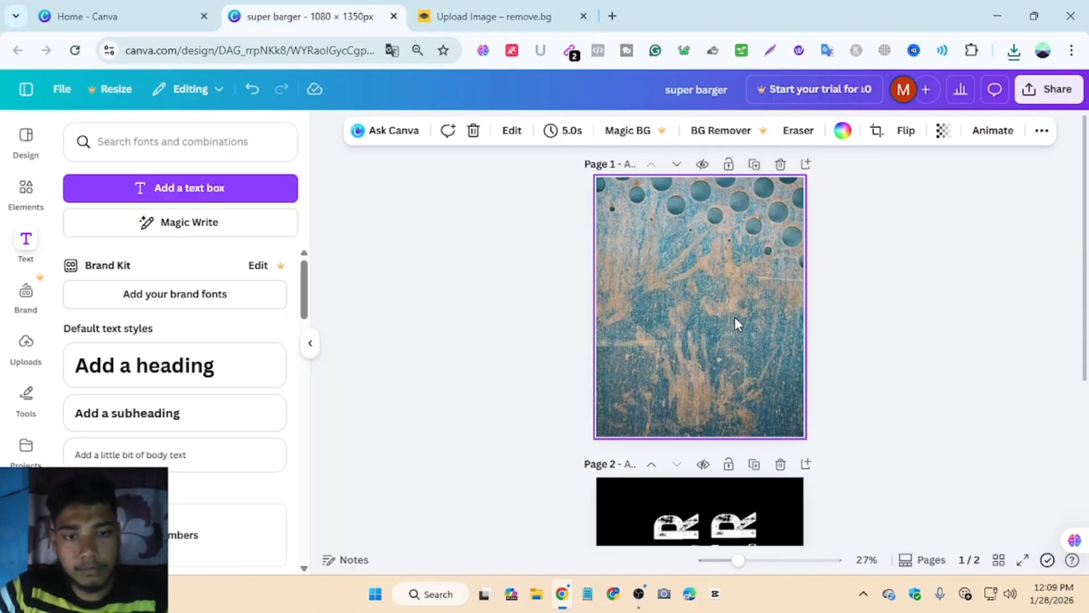
{"action": "scroll", "coordinate": [734, 318], "scroll_direction": "down", "scroll_amount": 3}
{"action": "scroll", "coordinate": [736, 323], "scroll_direction": "up", "scroll_amount": 1}
{"action": "scroll", "coordinate": [733, 315], "scroll_direction": "up", "scroll_amount": 2}
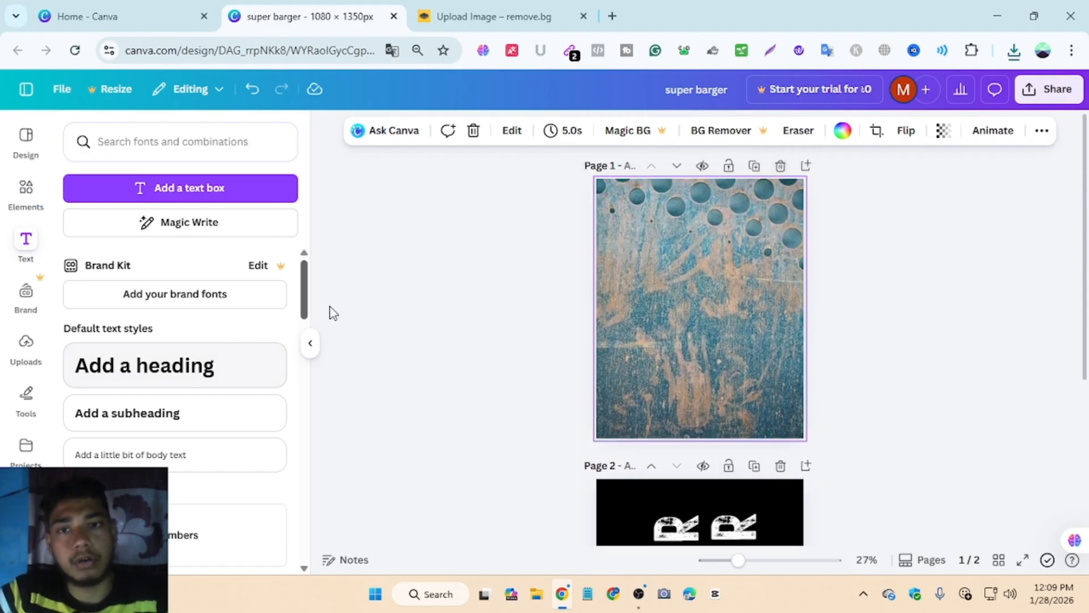
Add the red grunge photo from the "grung" photo results to page 1 and shrink it to about 624 × 416.
{"action": "left_click", "coordinate": [141, 132]}
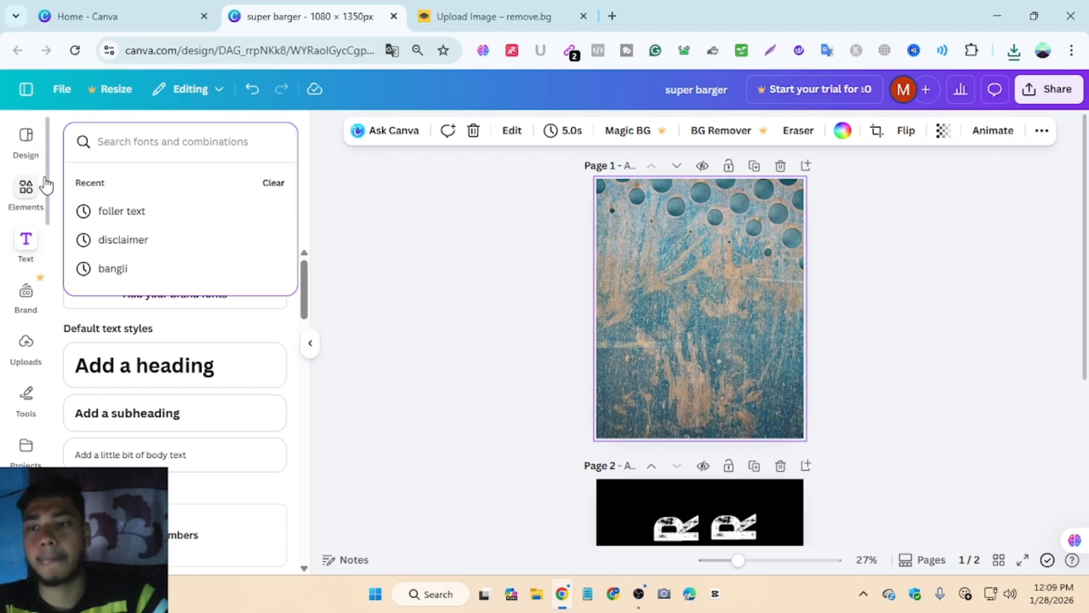
{"action": "left_click", "coordinate": [35, 195]}
{"action": "scroll", "coordinate": [155, 261], "scroll_direction": "down", "scroll_amount": 4}
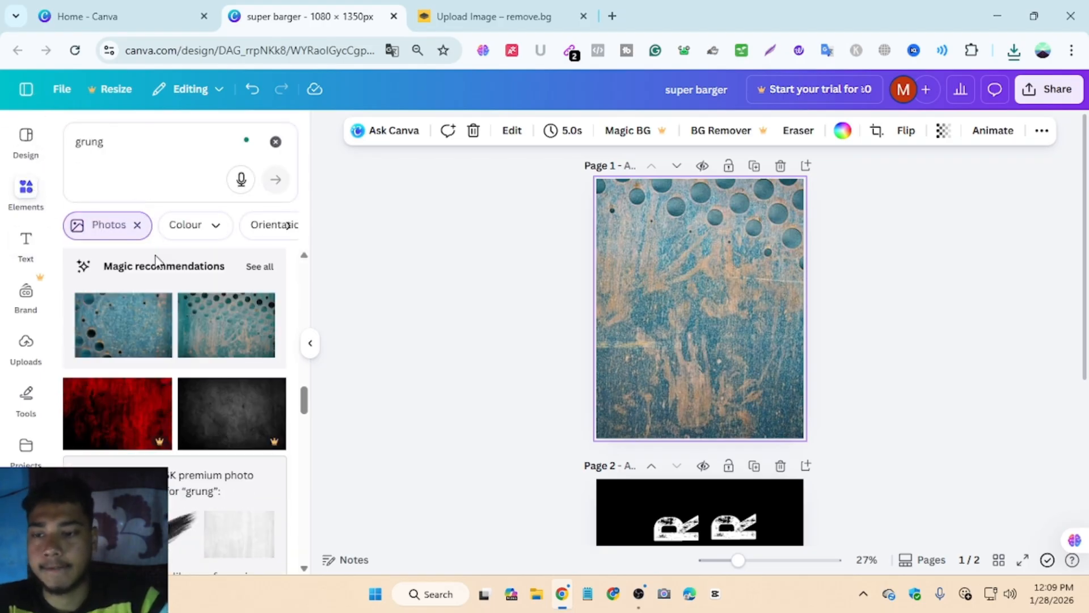
{"action": "scroll", "coordinate": [163, 359], "scroll_direction": "up", "scroll_amount": 8}
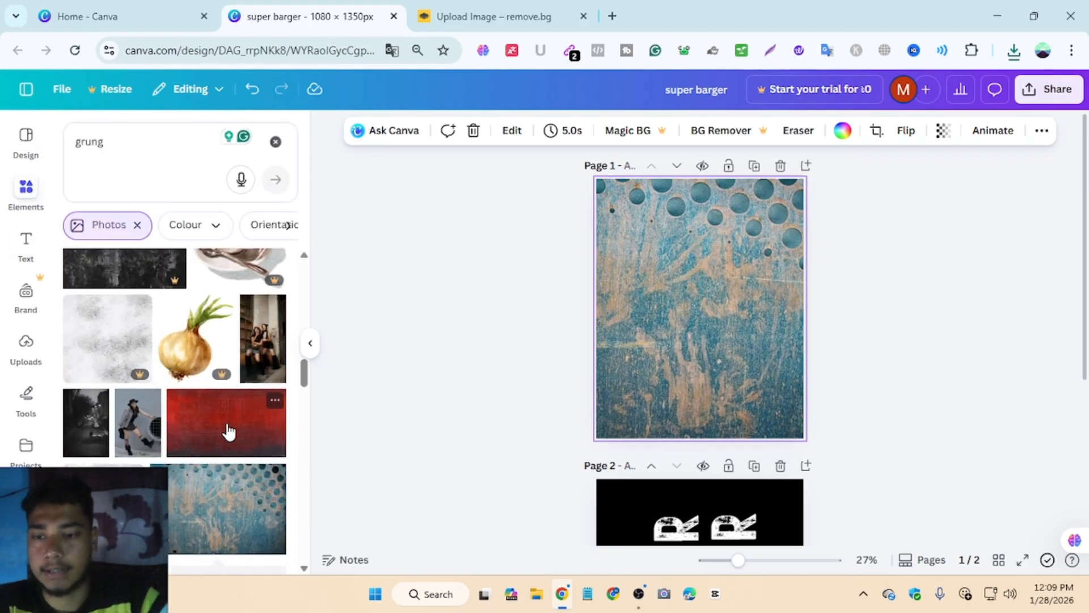
{"action": "scroll", "coordinate": [226, 431], "scroll_direction": "up", "scroll_amount": 5}
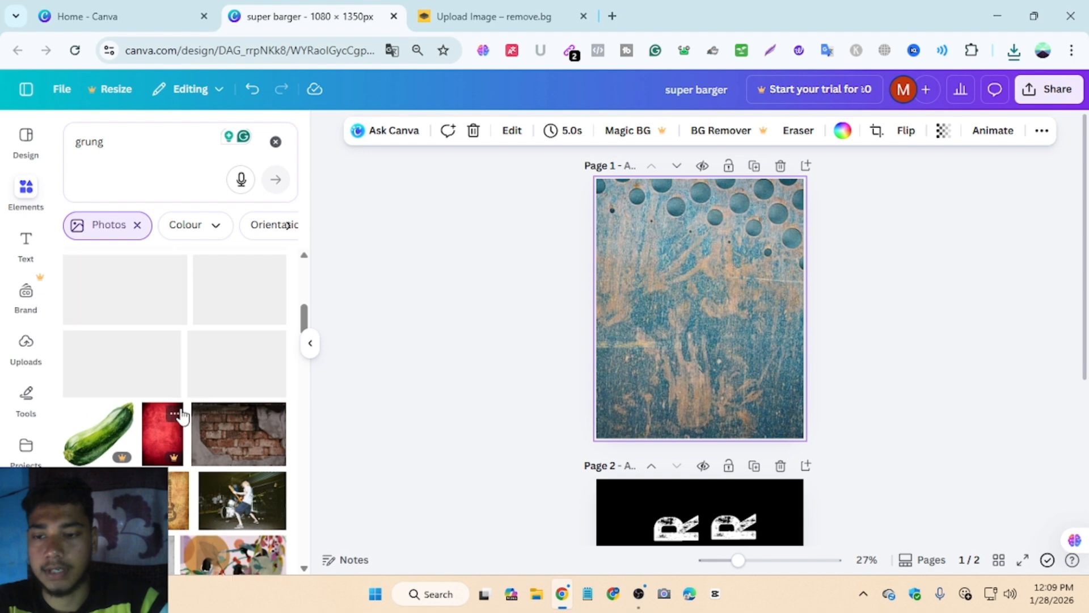
{"action": "scroll", "coordinate": [194, 429], "scroll_direction": "up", "scroll_amount": 2}
{"action": "left_click", "coordinate": [197, 430]}
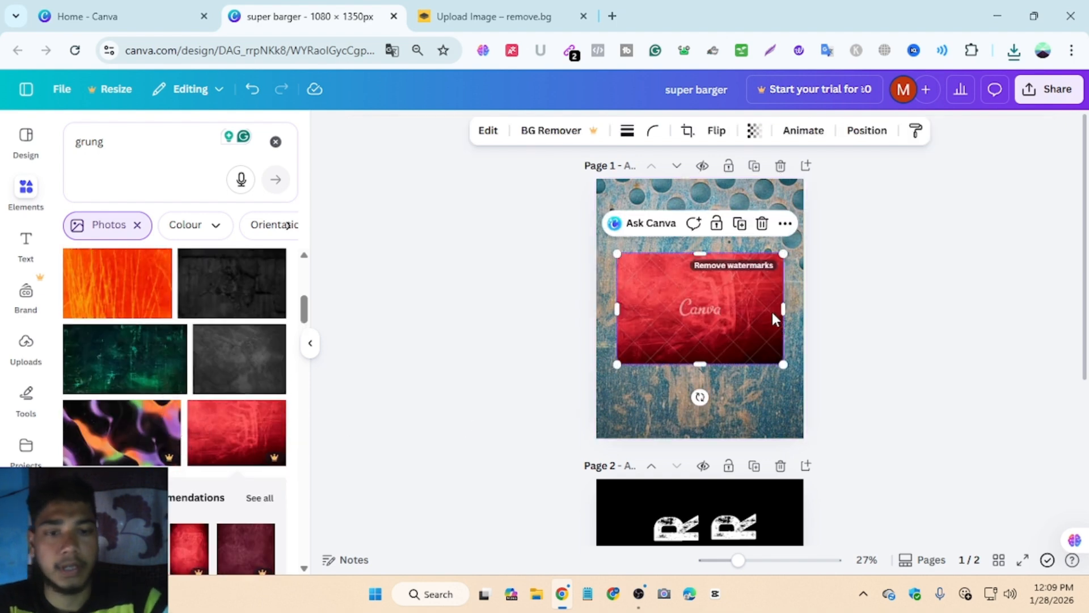
{"action": "left_click_drag", "start_coordinate": [777, 359], "coordinate": [718, 350]}
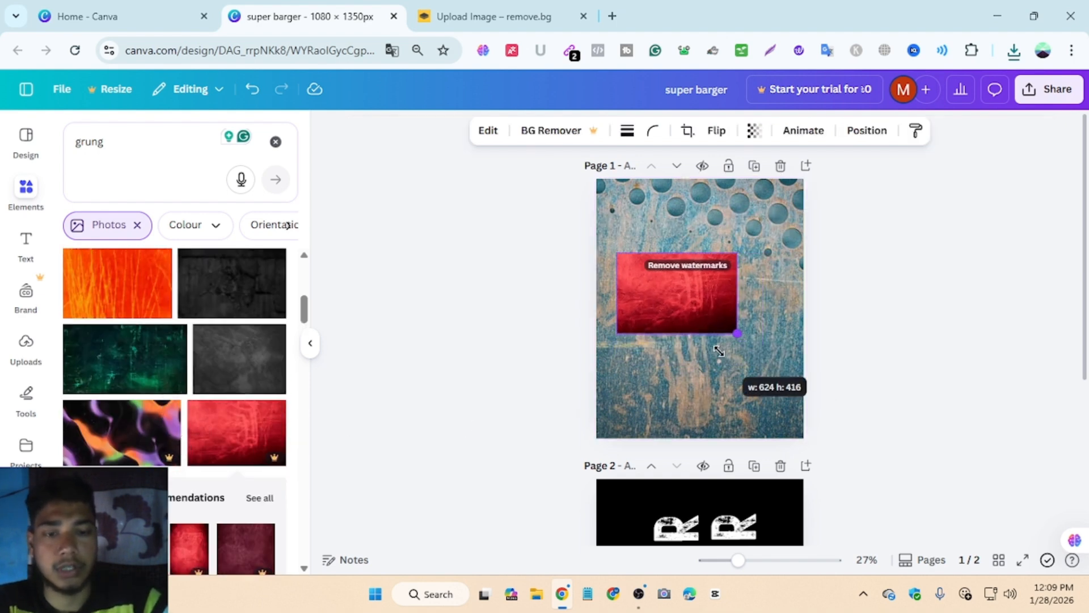
{"action": "left_click_drag", "start_coordinate": [887, 344], "coordinate": [887, 343]}
Run a Google Lens search on the red grunge photo placed on page 1.
{"action": "left_click", "coordinate": [1071, 50]}
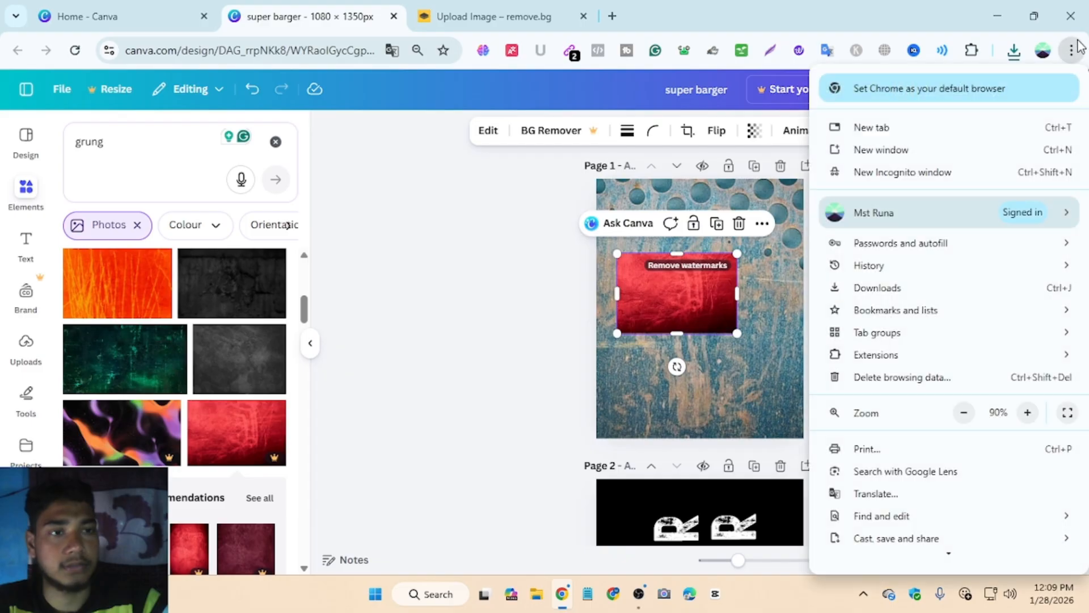
{"action": "left_click", "coordinate": [883, 471]}
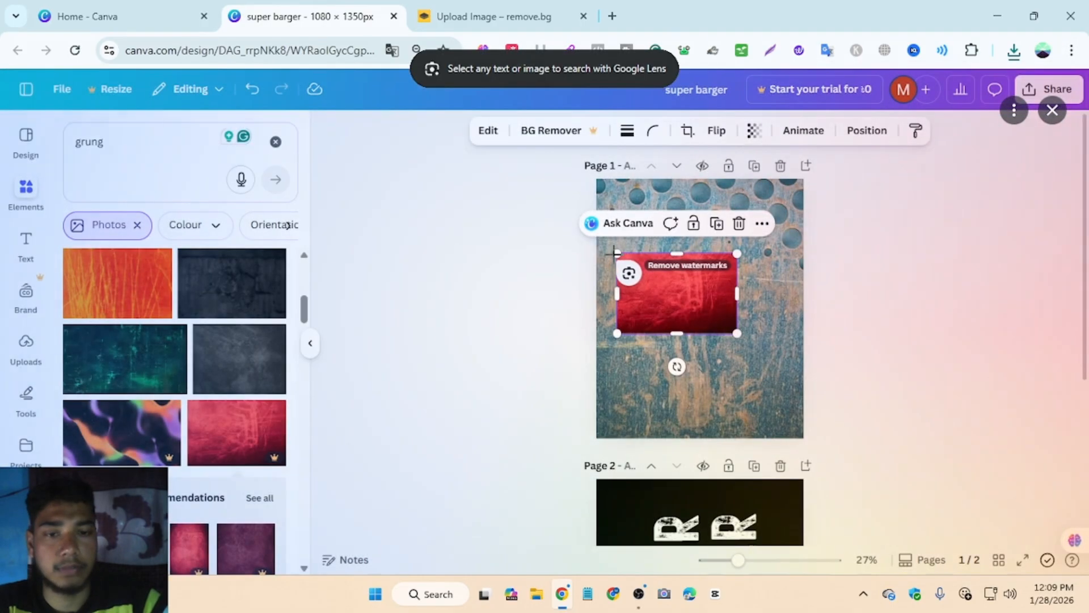
{"action": "left_click_drag", "start_coordinate": [619, 258], "coordinate": [737, 331]}
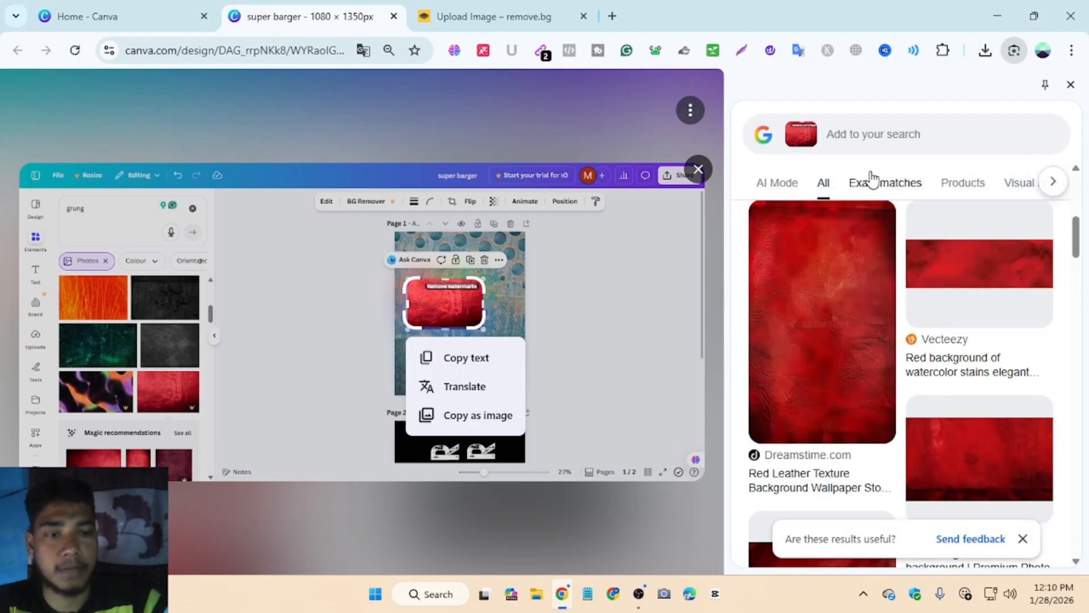
Try the Pngtree result for HD dark red texture backgrounds, and return to the Lens results in the Canva tab.
{"action": "scroll", "coordinate": [851, 274], "scroll_direction": "down", "scroll_amount": 3}
{"action": "scroll", "coordinate": [851, 276], "scroll_direction": "down", "scroll_amount": 10}
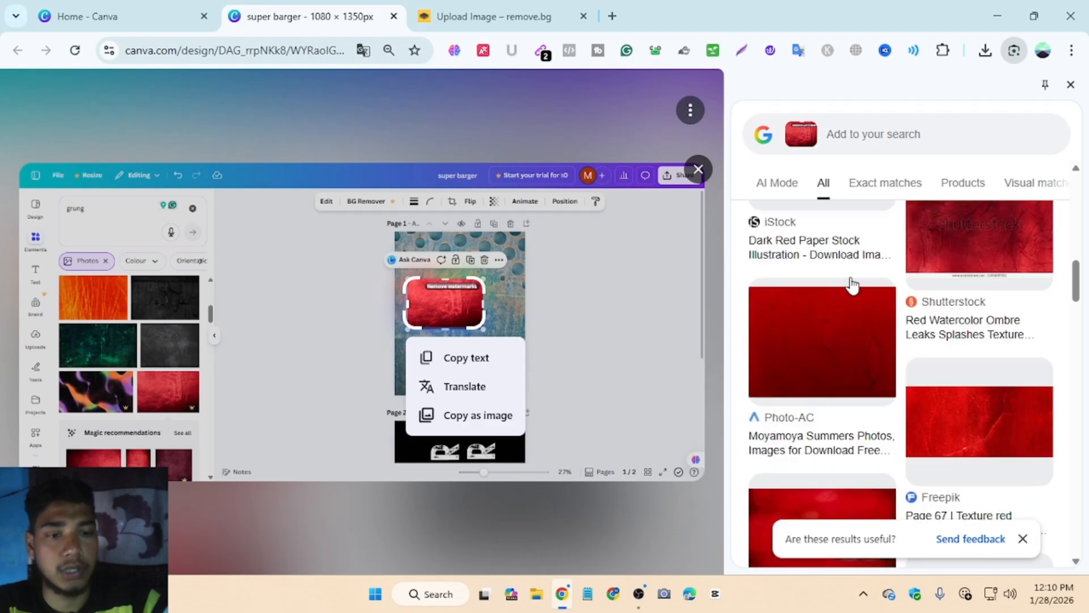
{"action": "scroll", "coordinate": [852, 287], "scroll_direction": "down", "scroll_amount": 10}
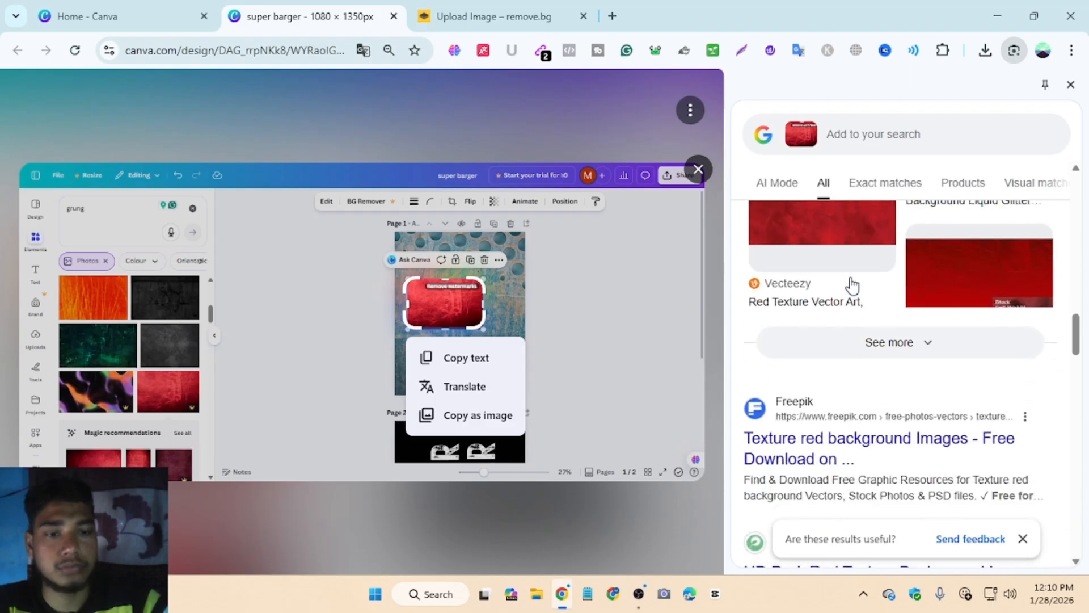
{"action": "scroll", "coordinate": [854, 283], "scroll_direction": "down", "scroll_amount": 1}
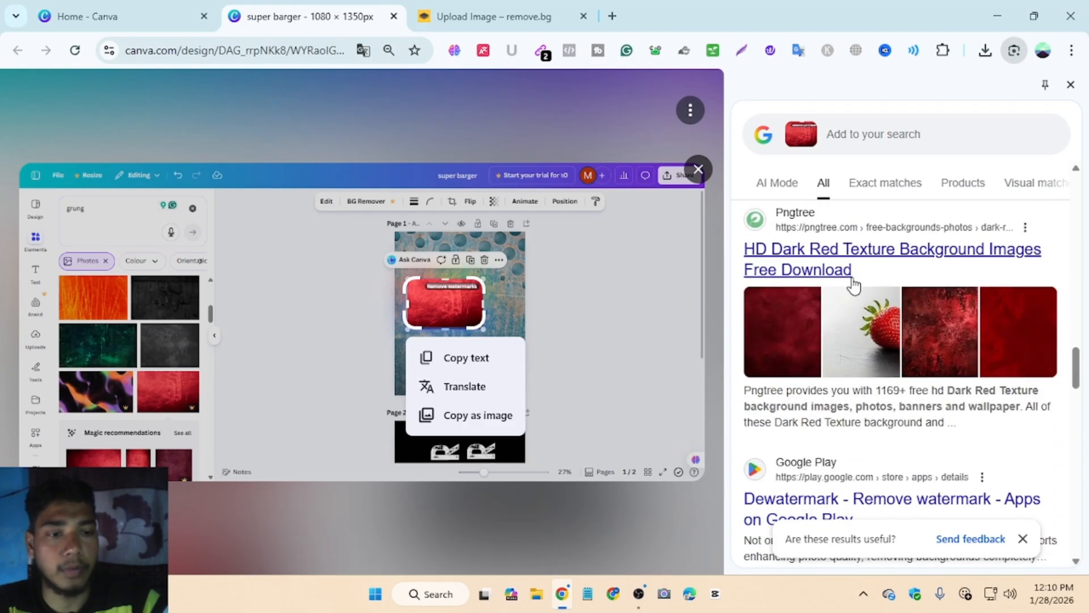
{"action": "left_click", "coordinate": [957, 332]}
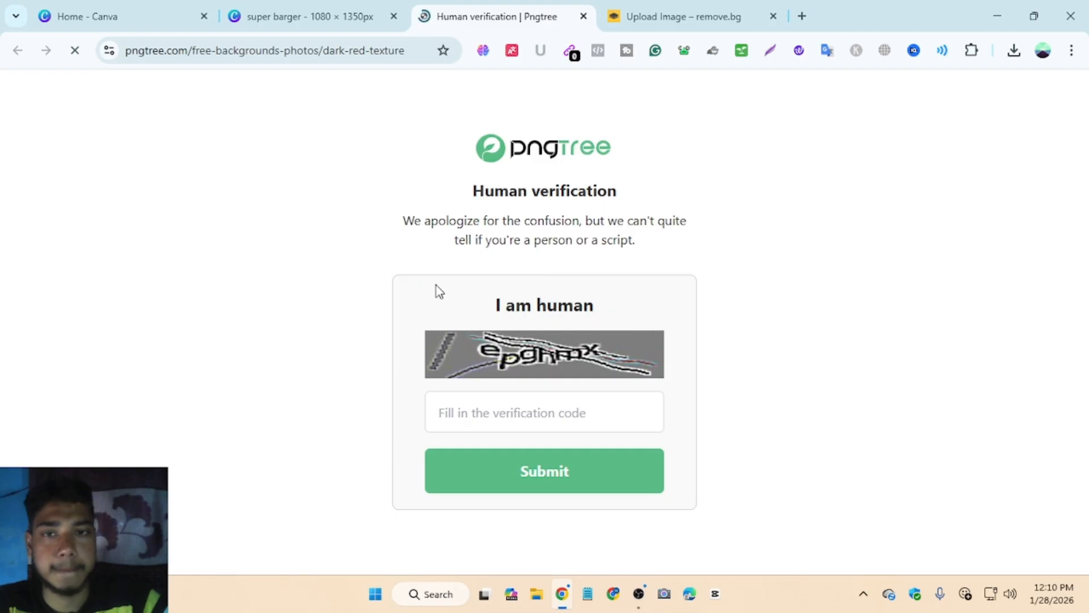
{"action": "left_click", "coordinate": [316, 15]}
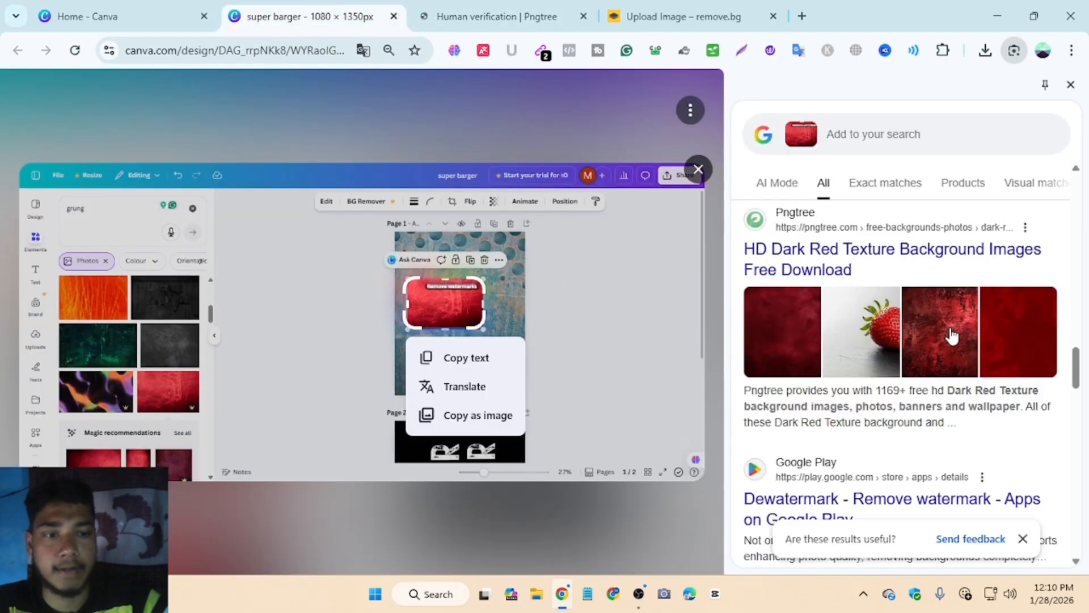
Browse the Lens search results for a suitable dark red grunge texture.
{"action": "scroll", "coordinate": [952, 334], "scroll_direction": "down", "scroll_amount": 12}
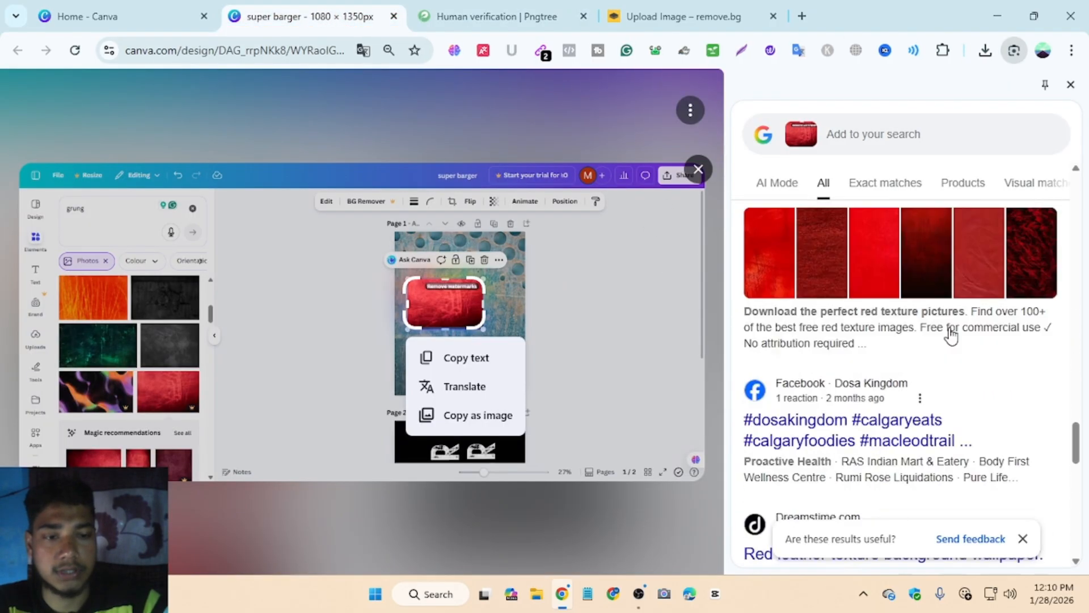
{"action": "scroll", "coordinate": [952, 335], "scroll_direction": "up", "scroll_amount": 2}
{"action": "scroll", "coordinate": [951, 335], "scroll_direction": "down", "scroll_amount": 3}
{"action": "scroll", "coordinate": [952, 335], "scroll_direction": "up", "scroll_amount": 2}
{"action": "scroll", "coordinate": [952, 334], "scroll_direction": "down", "scroll_amount": 9}
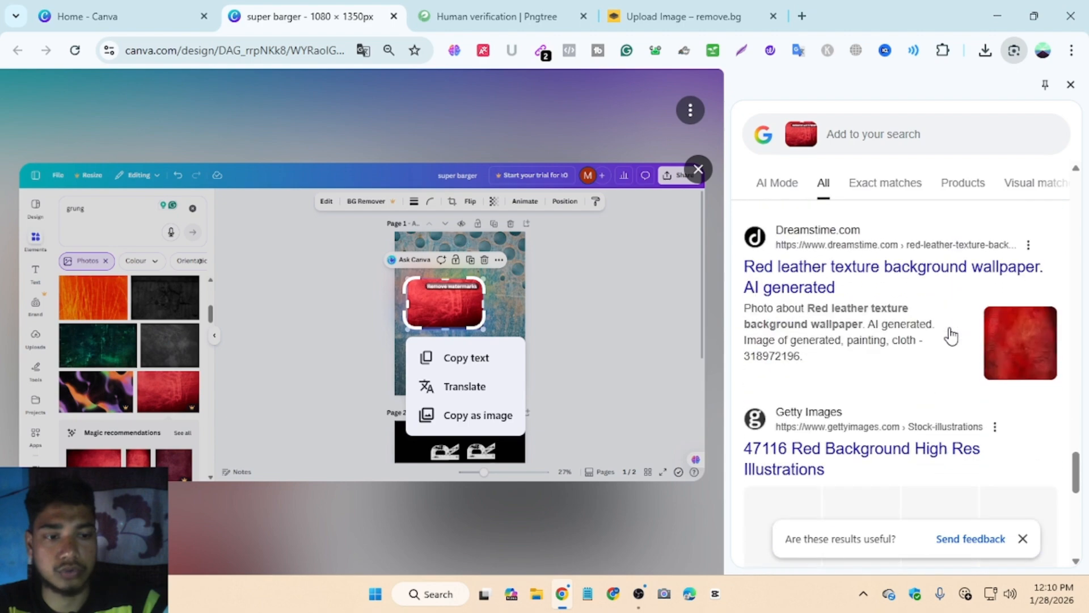
{"action": "scroll", "coordinate": [952, 335], "scroll_direction": "down", "scroll_amount": 5}
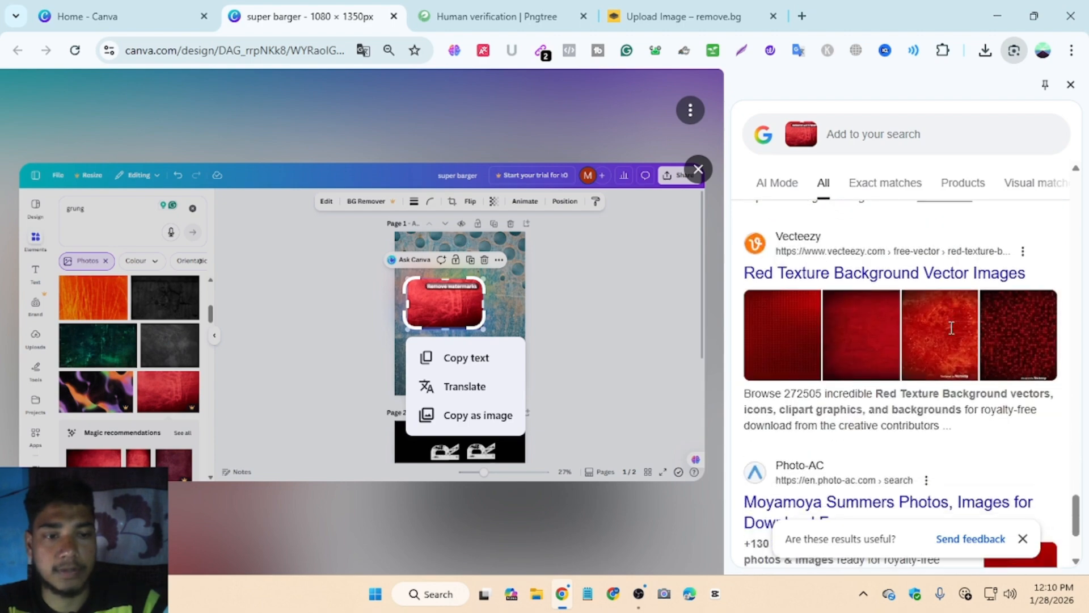
{"action": "scroll", "coordinate": [952, 329], "scroll_direction": "up", "scroll_amount": 12}
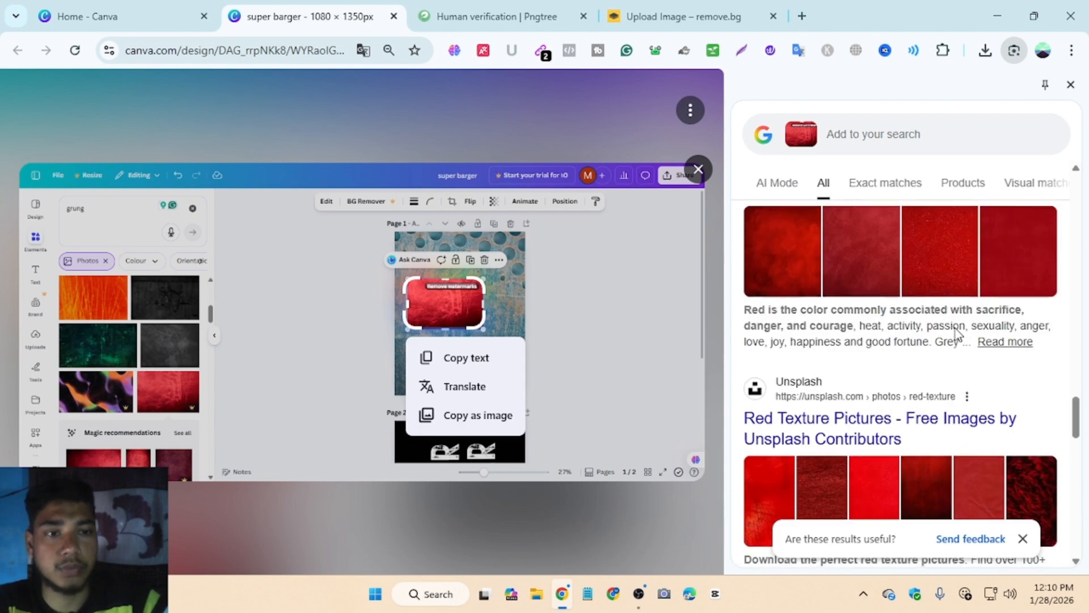
{"action": "scroll", "coordinate": [1004, 380], "scroll_direction": "up", "scroll_amount": 8}
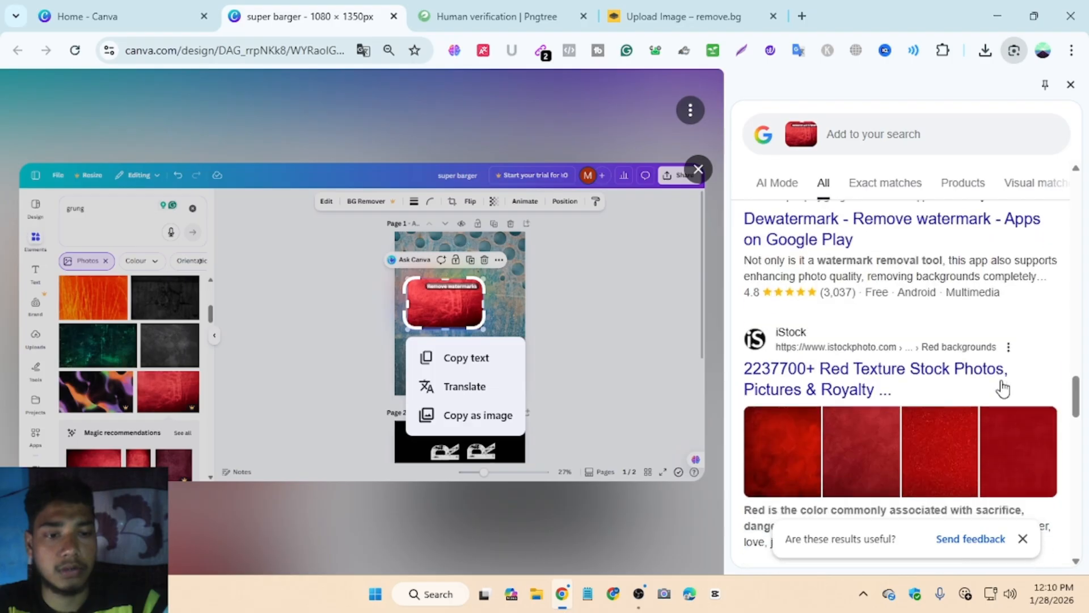
{"action": "right_click", "coordinate": [941, 388]}
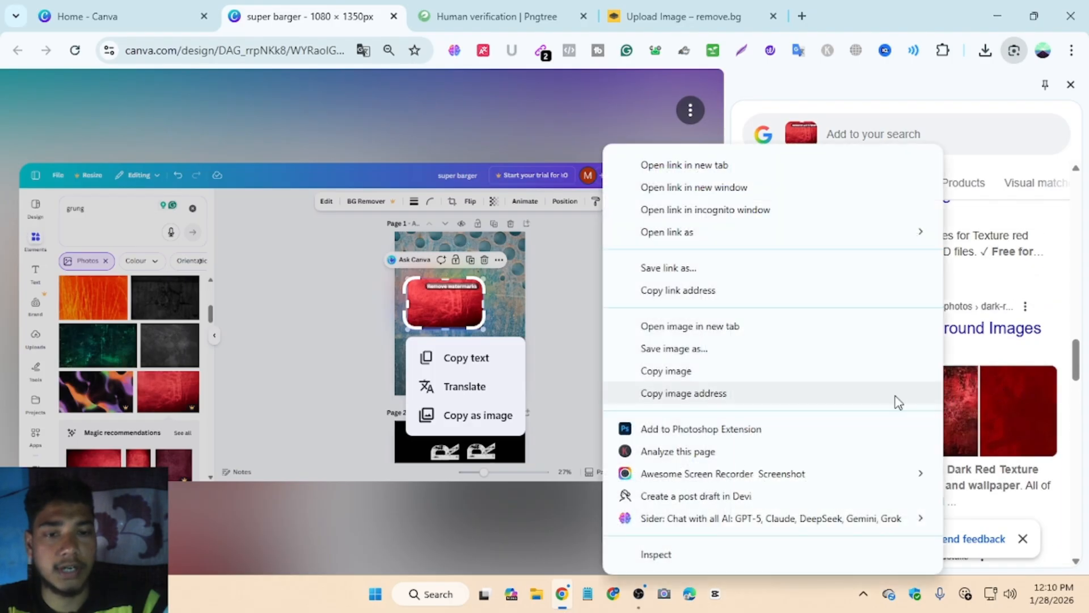
{"action": "left_click", "coordinate": [712, 357]}
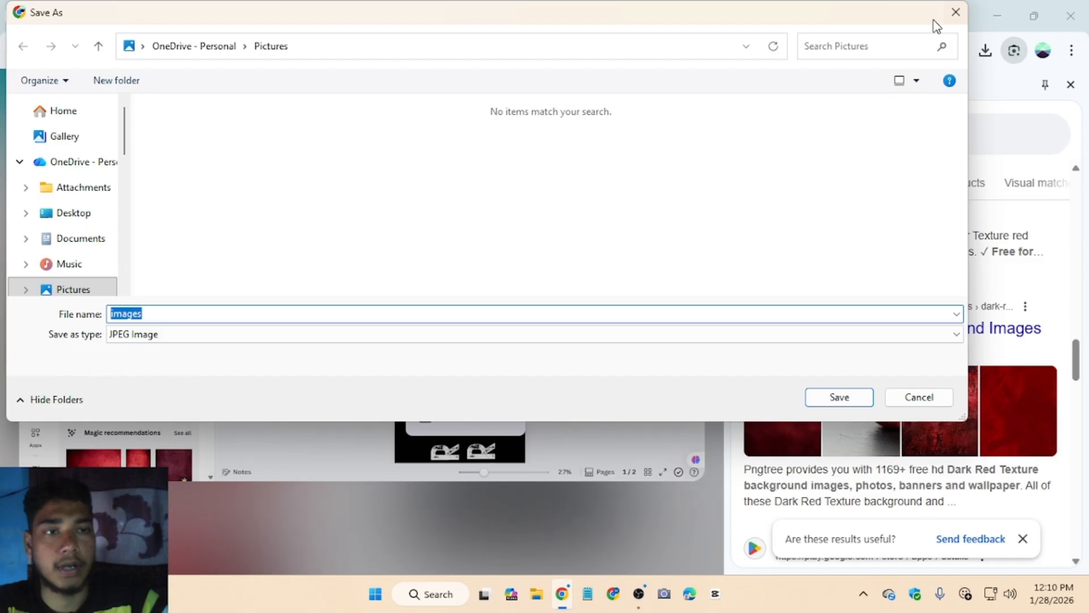
{"action": "left_click", "coordinate": [956, 12]}
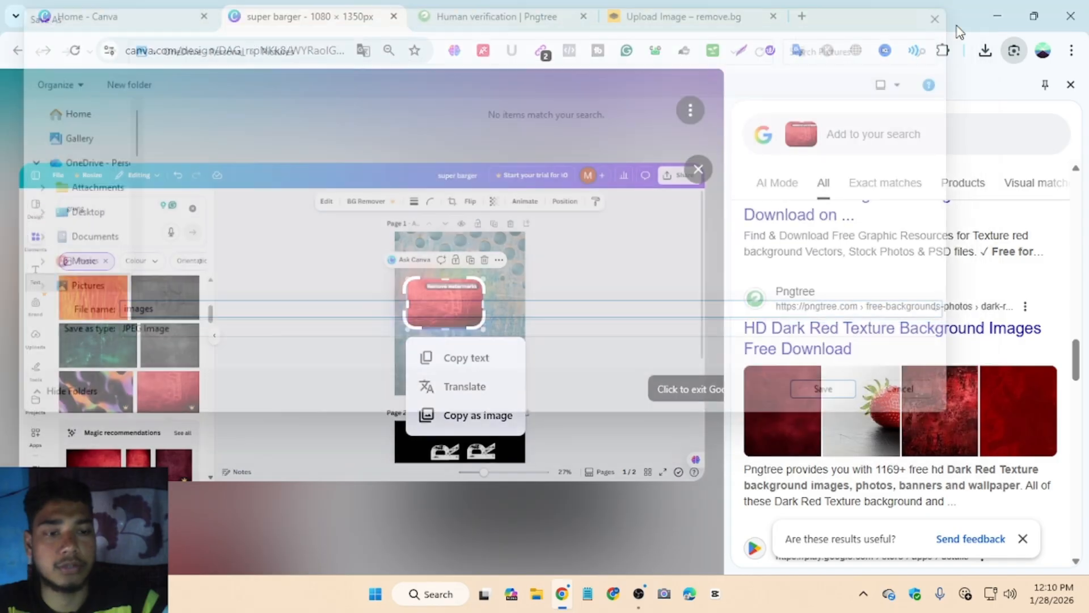
Copy the dark red grunge image from the Pngtree result, paste it onto page 1, and close the Lens results.
{"action": "right_click", "coordinate": [953, 395]}
{"action": "left_click", "coordinate": [751, 372]}
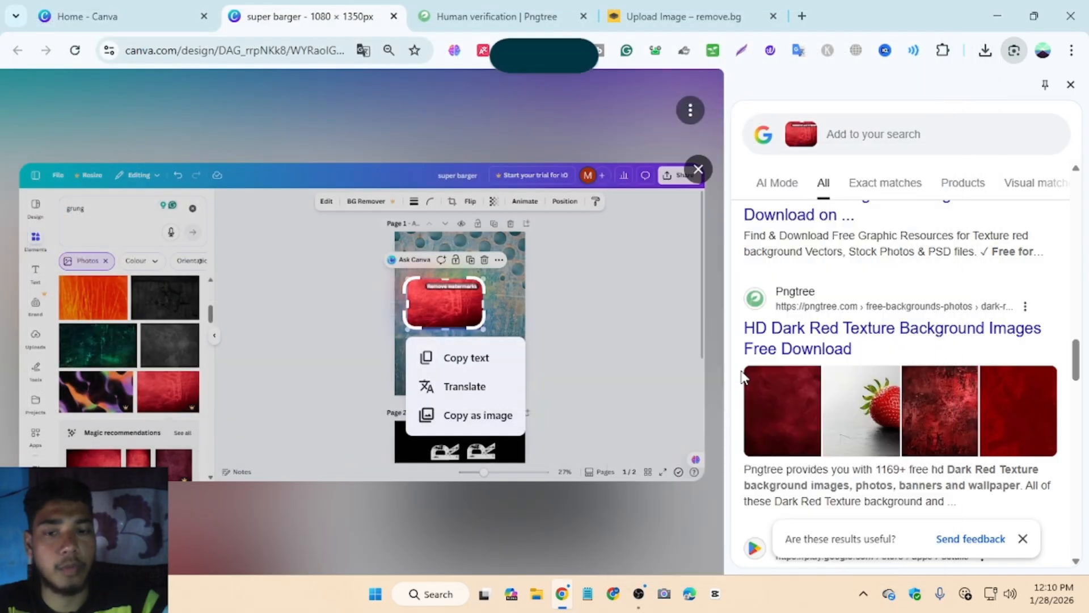
{"action": "left_click", "coordinate": [698, 168]}
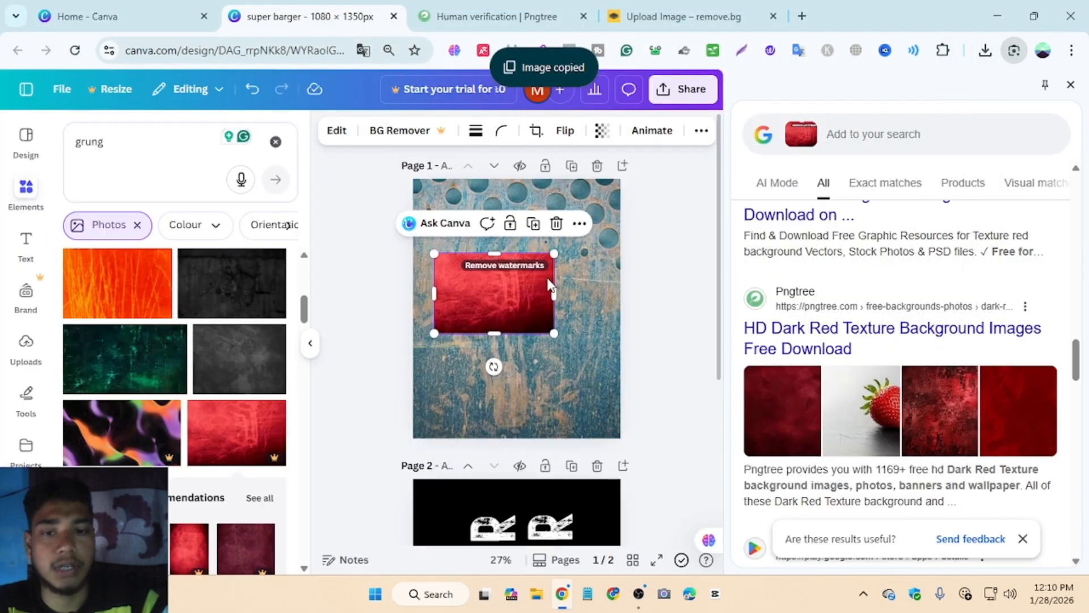
{"action": "right_click", "coordinate": [580, 295]}
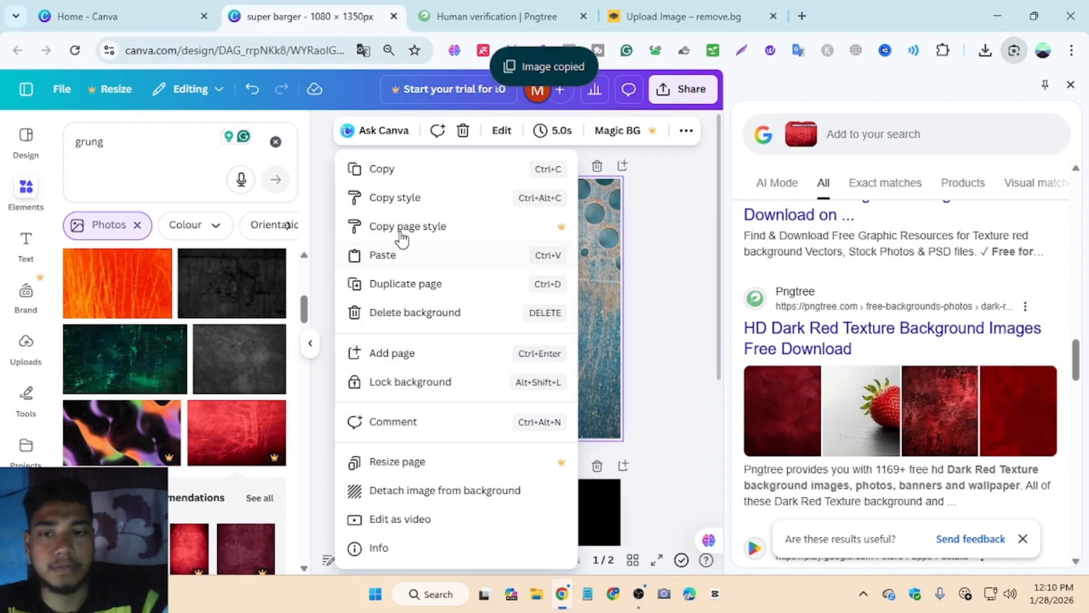
{"action": "left_click", "coordinate": [413, 257]}
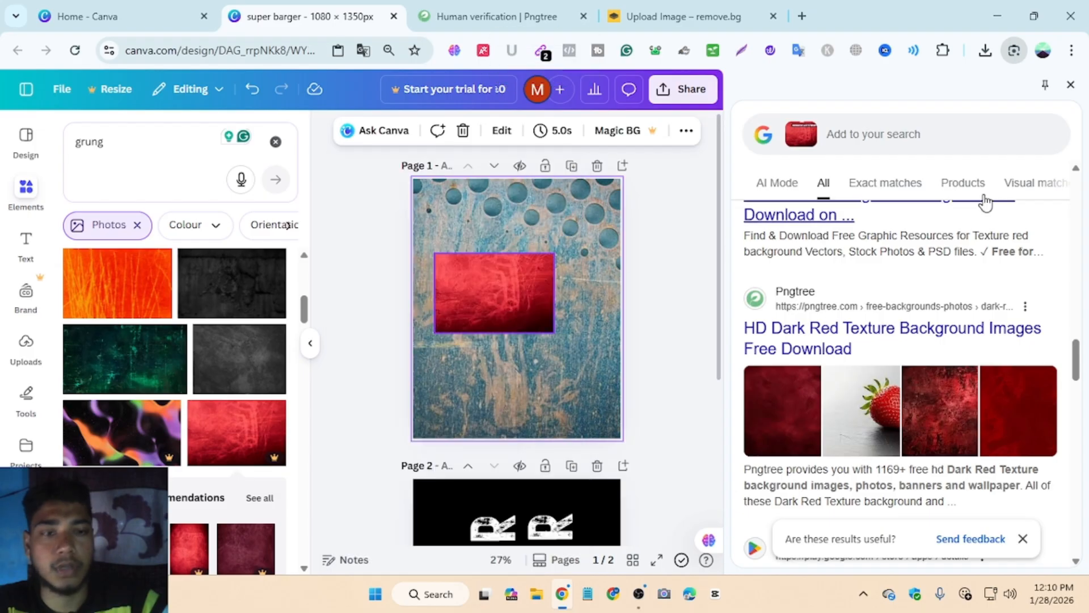
{"action": "left_click", "coordinate": [1072, 86]}
Move the pasted texture to the lower part of page 1 and delete the earlier red grunge photo.
{"action": "left_click_drag", "start_coordinate": [717, 317], "coordinate": [694, 473]}
{"action": "left_click", "coordinate": [672, 301]}
{"action": "key", "text": "Delete"}
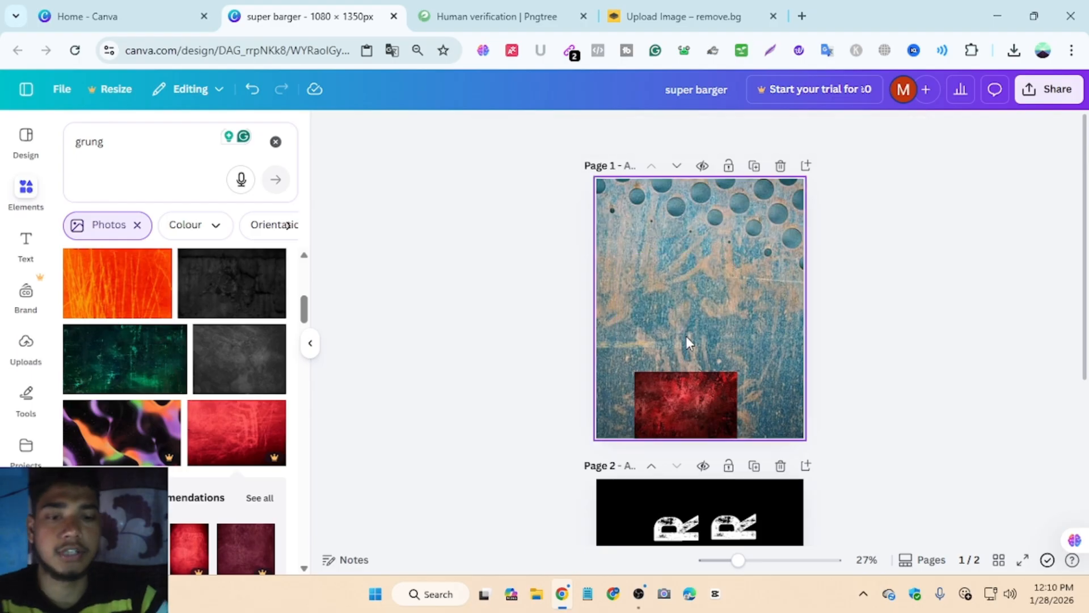
Try the pasted dark red texture as page 1's background, and undo the replacement.
{"action": "left_click", "coordinate": [696, 370]}
{"action": "left_click_drag", "start_coordinate": [696, 370], "coordinate": [693, 298]}
{"action": "right_click", "coordinate": [693, 297]}
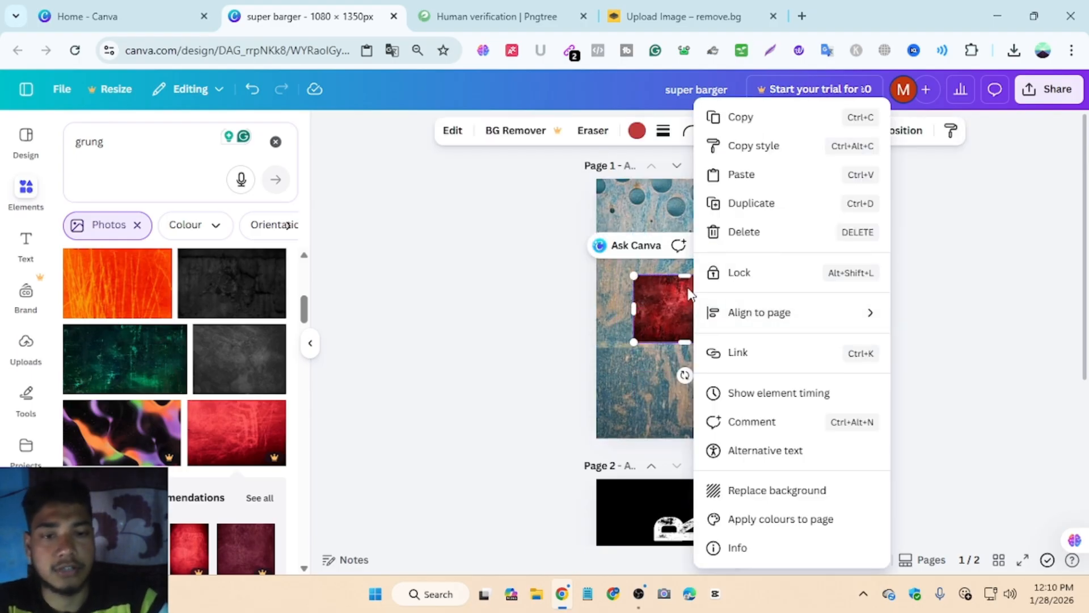
{"action": "left_click", "coordinate": [754, 497]}
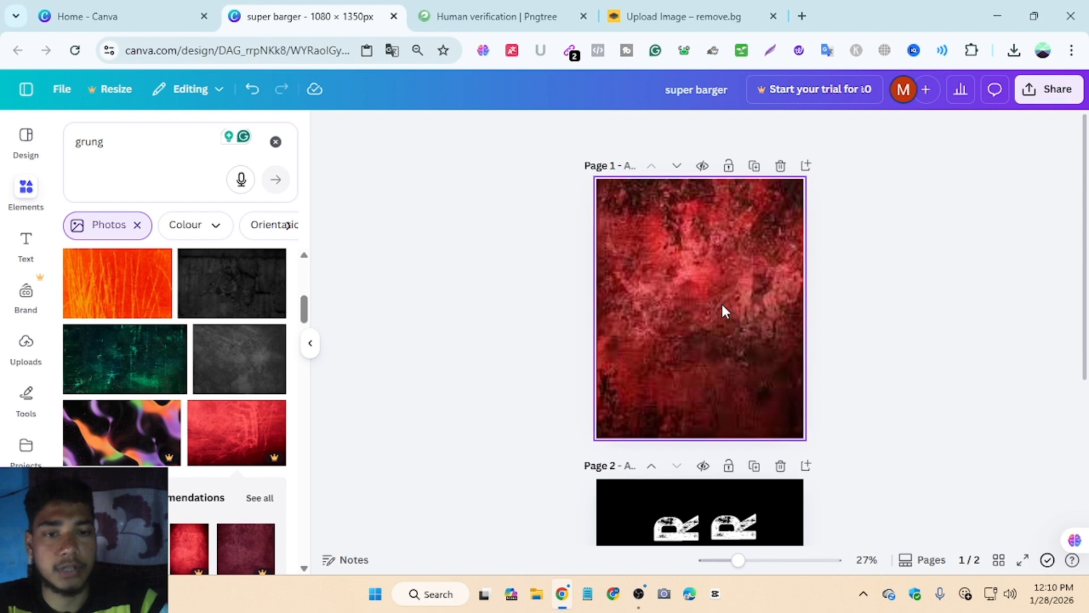
{"action": "left_click", "coordinate": [706, 296]}
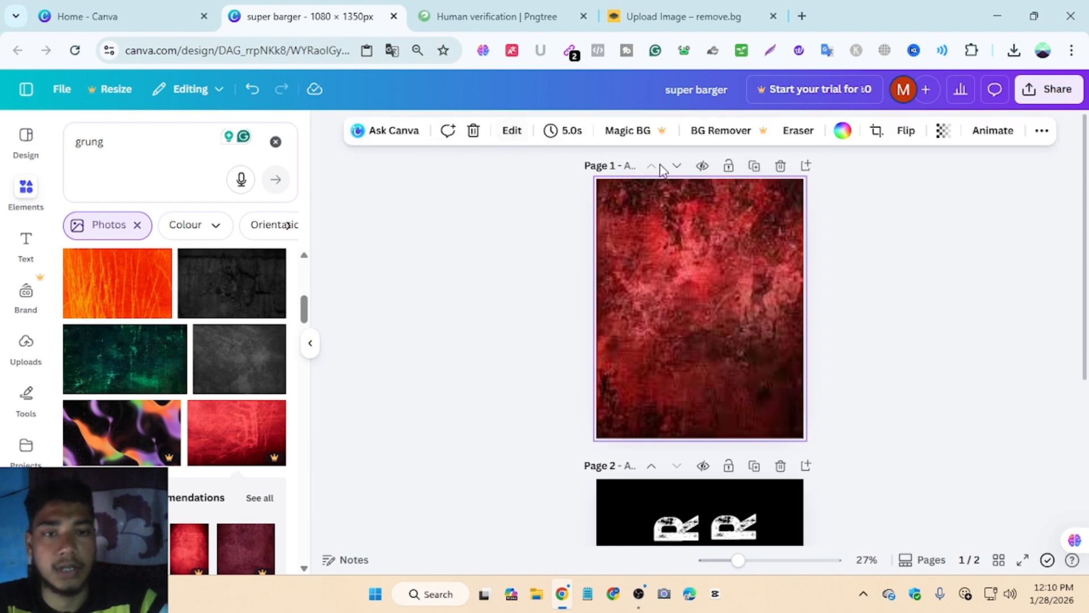
{"action": "left_click", "coordinate": [842, 234]}
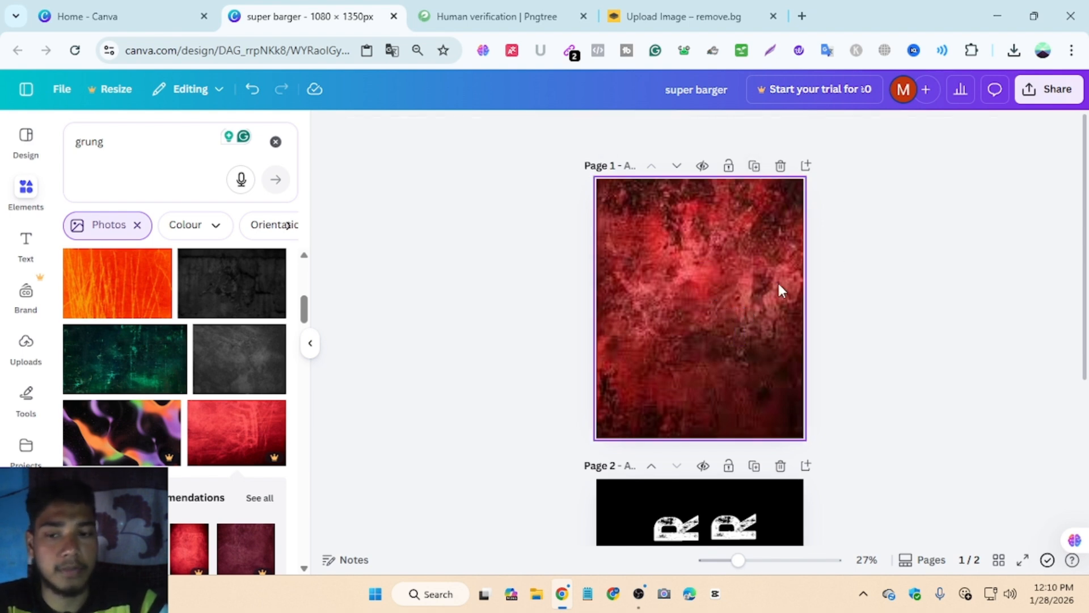
{"action": "key", "text": "ctrl+z"}
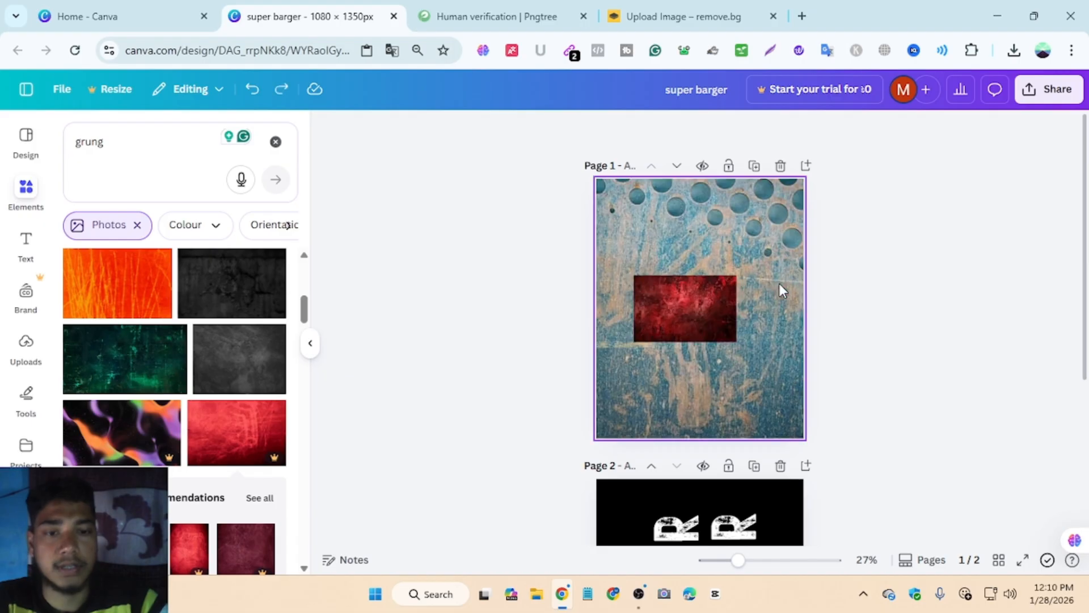
Recolour the pasted dark red texture with the bright red from the Brand Kit palette.
{"action": "left_click_drag", "start_coordinate": [721, 298], "coordinate": [722, 284]}
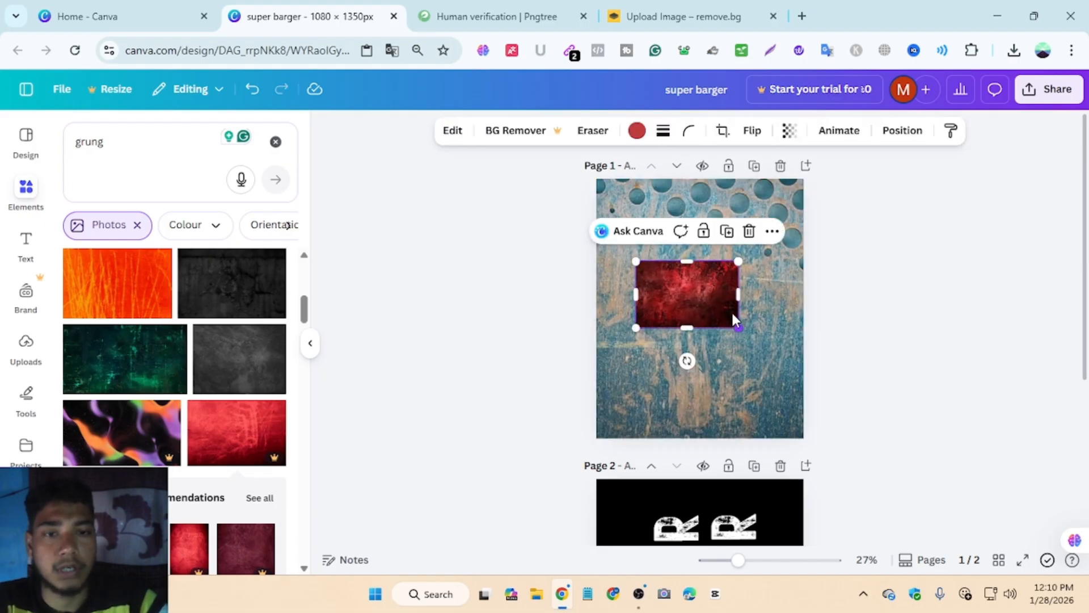
{"action": "left_click", "coordinate": [638, 134]}
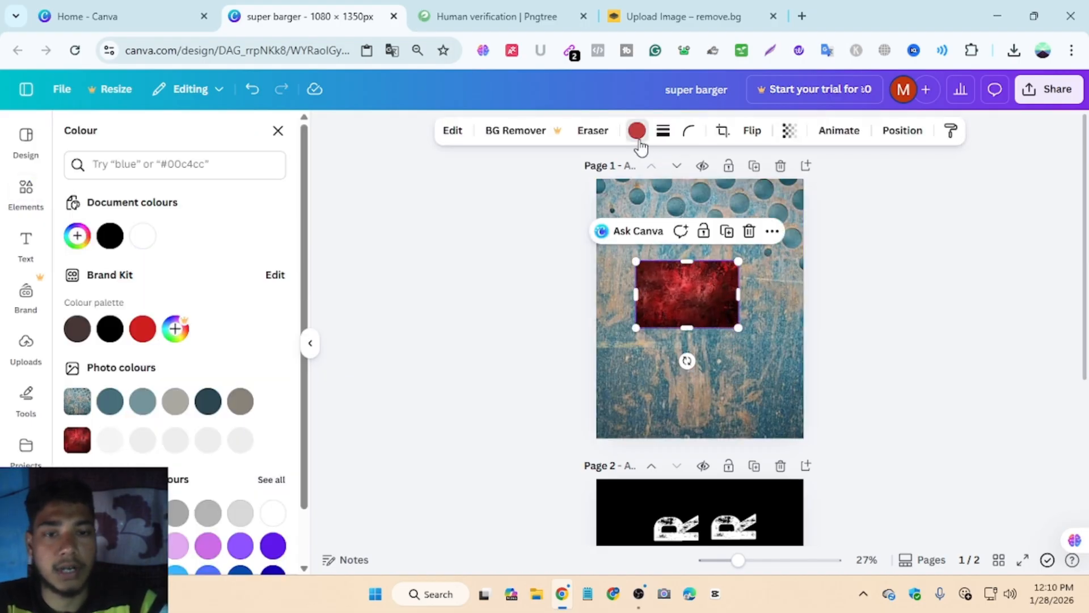
{"action": "left_click", "coordinate": [141, 330]}
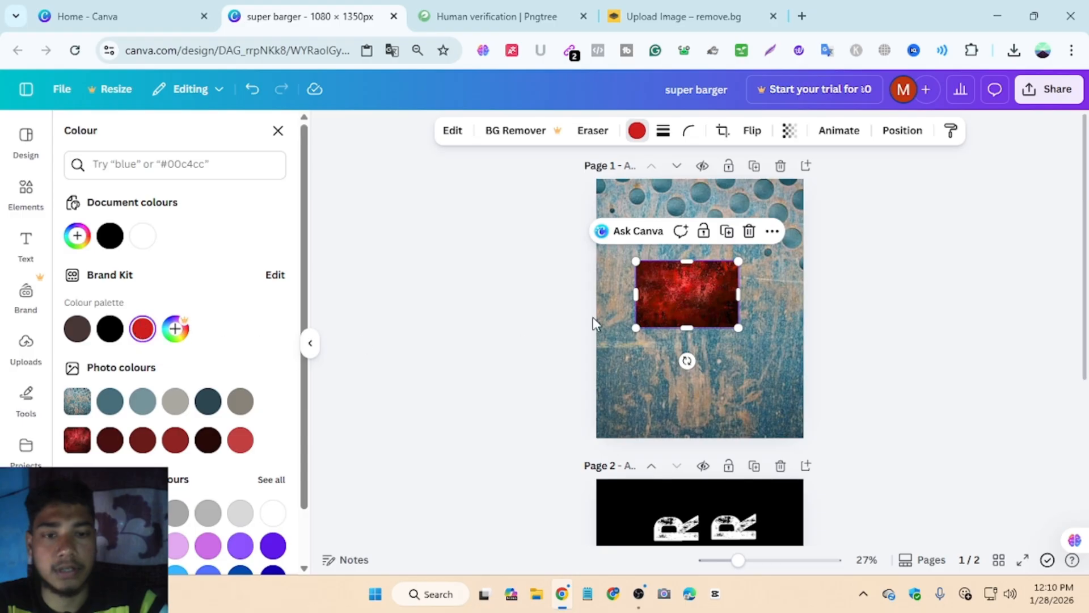
Enlarge, crop and position the red texture so that it covers all of page 1.
{"action": "left_click_drag", "start_coordinate": [733, 262], "coordinate": [832, 195]}
{"action": "left_click_drag", "start_coordinate": [739, 282], "coordinate": [686, 255]}
{"action": "left_click_drag", "start_coordinate": [777, 302], "coordinate": [785, 479]}
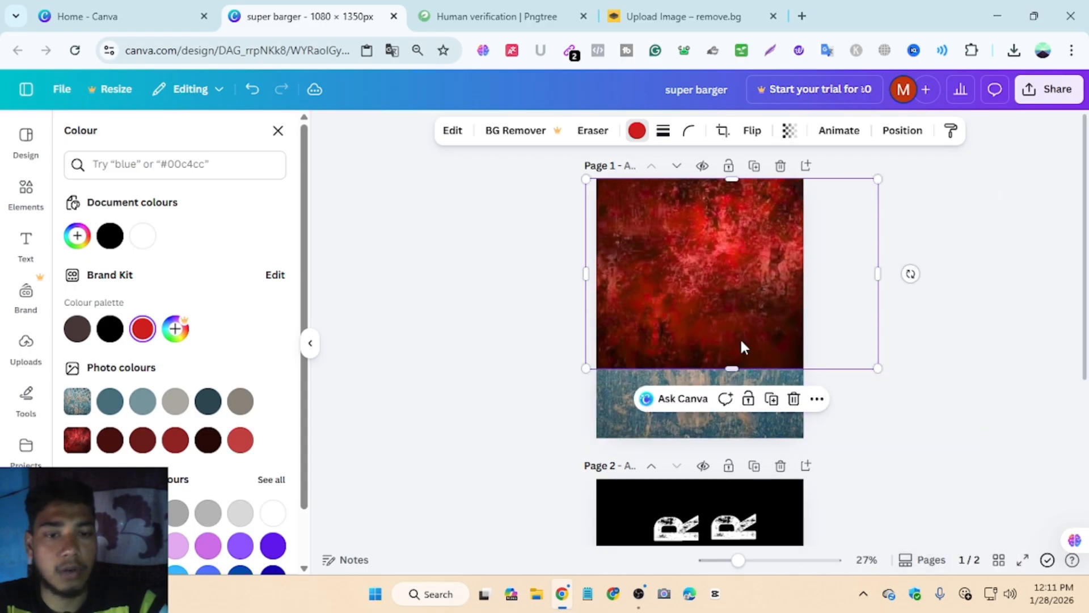
{"action": "left_click_drag", "start_coordinate": [740, 338], "coordinate": [734, 365]}
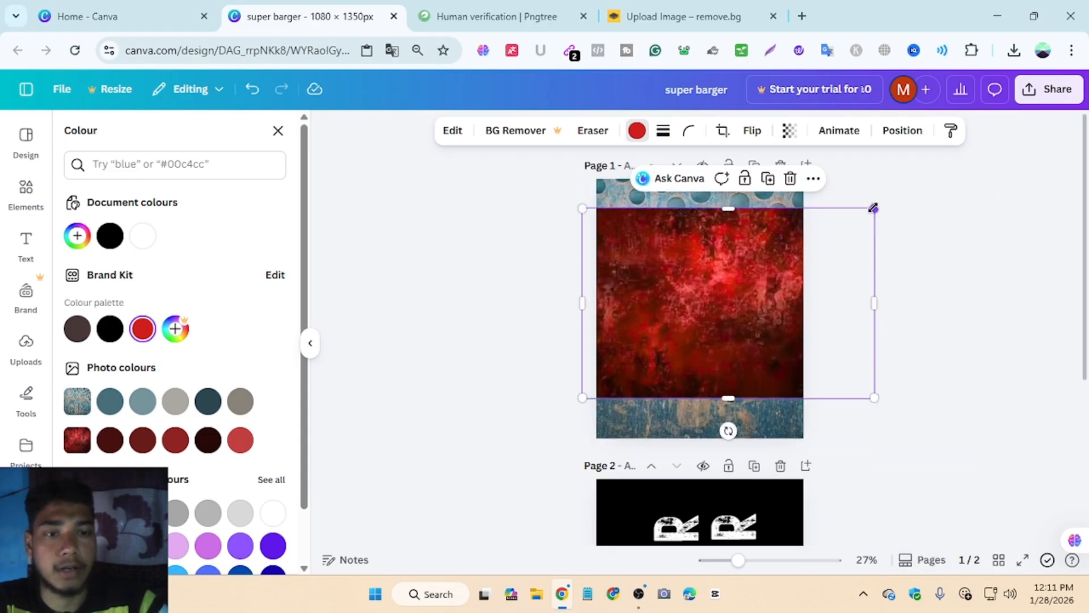
{"action": "left_click_drag", "start_coordinate": [877, 208], "coordinate": [933, 169]}
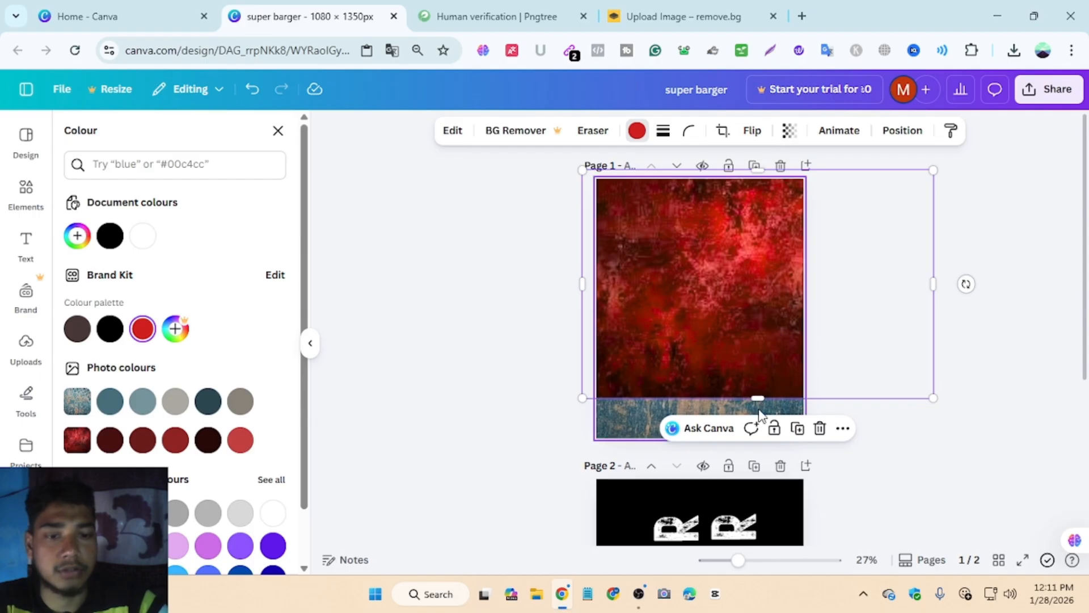
{"action": "left_click_drag", "start_coordinate": [757, 398], "coordinate": [820, 364]}
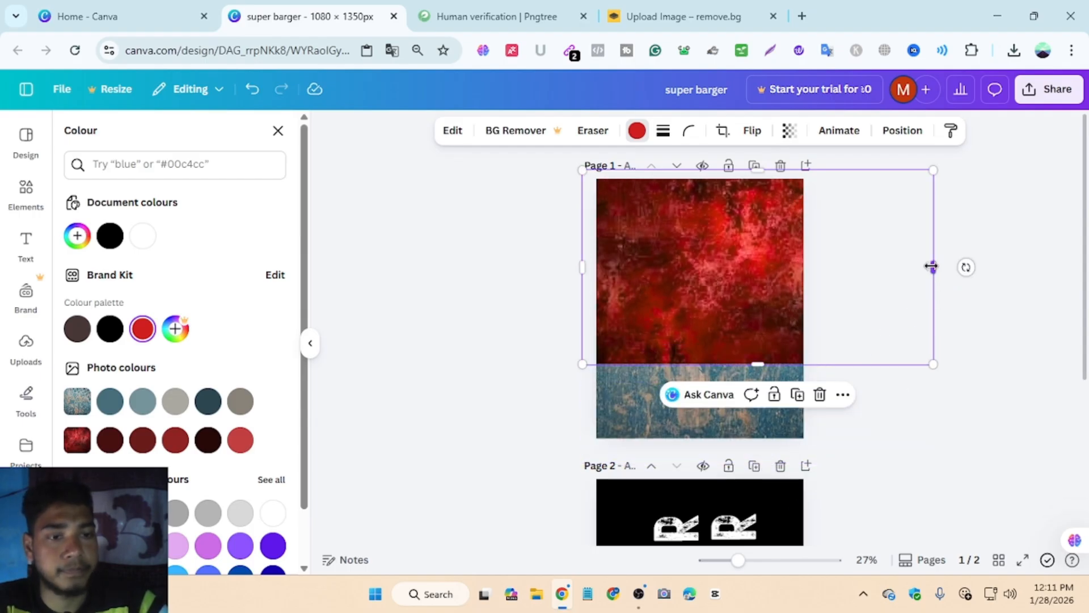
{"action": "left_click_drag", "start_coordinate": [931, 266], "coordinate": [814, 266]}
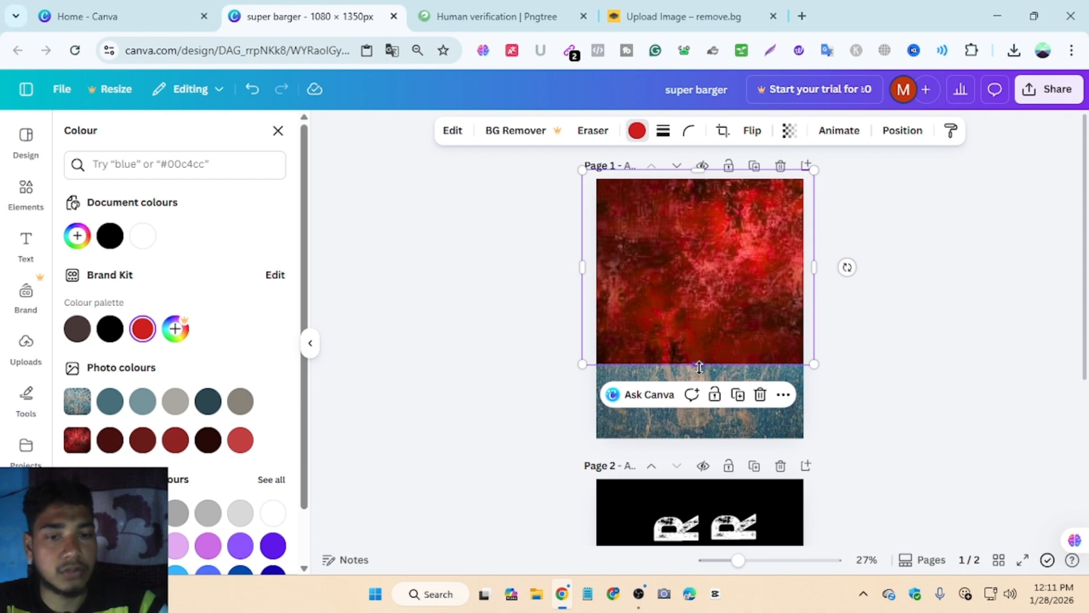
{"action": "mouse_move", "coordinate": [699, 367]}
{"action": "left_mouse_down"}
{"action": "mouse_move", "coordinate": [698, 443]}
{"action": "mouse_move", "coordinate": [713, 368]}
{"action": "mouse_move", "coordinate": [695, 368]}
{"action": "left_mouse_up"}
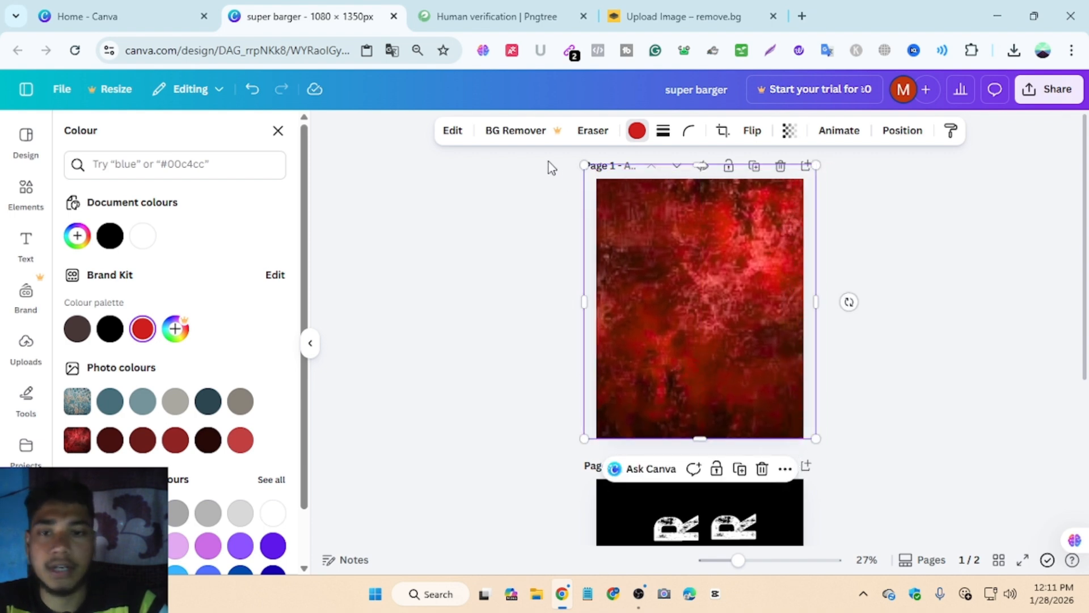
Try the Fresco, Belvedere and Aero filters on the red texture, and reset the filter to None.
{"action": "left_click", "coordinate": [465, 136]}
{"action": "scroll", "coordinate": [141, 328], "scroll_direction": "down", "scroll_amount": 3}
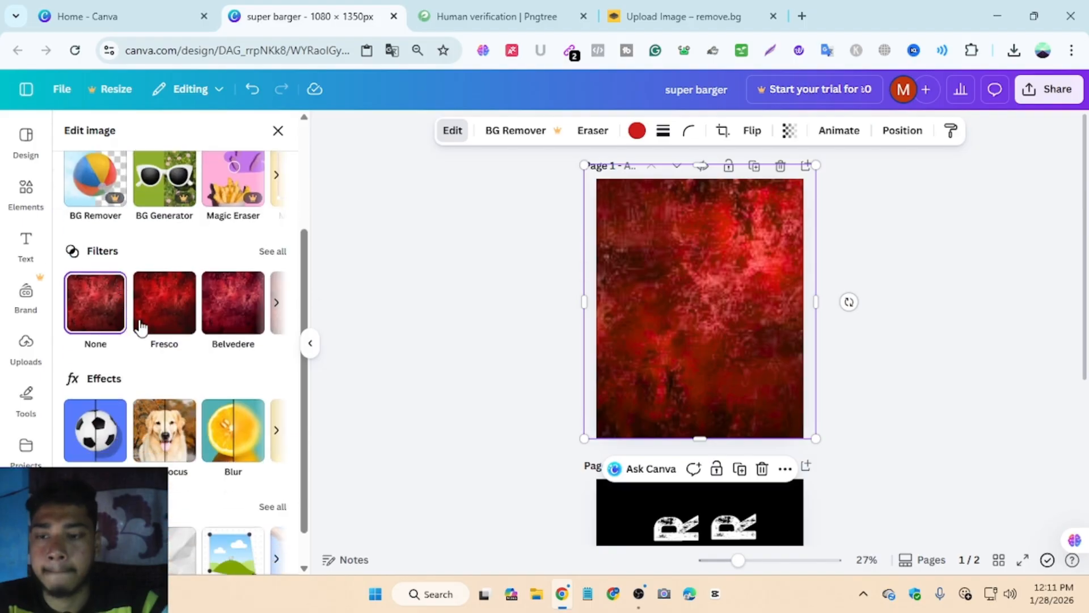
{"action": "left_click", "coordinate": [236, 311]}
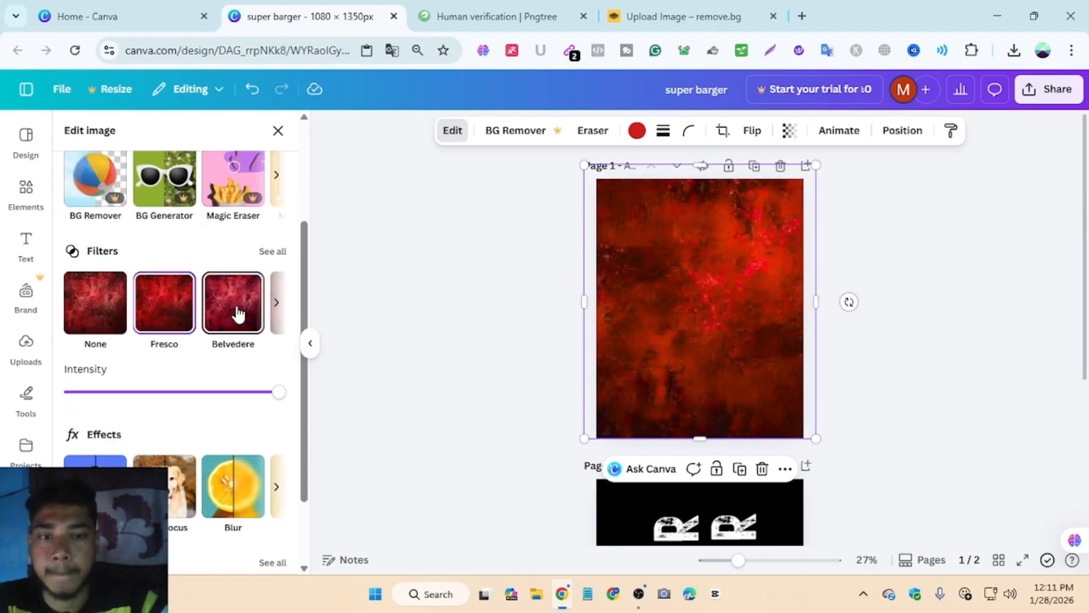
{"action": "left_click", "coordinate": [276, 302]}
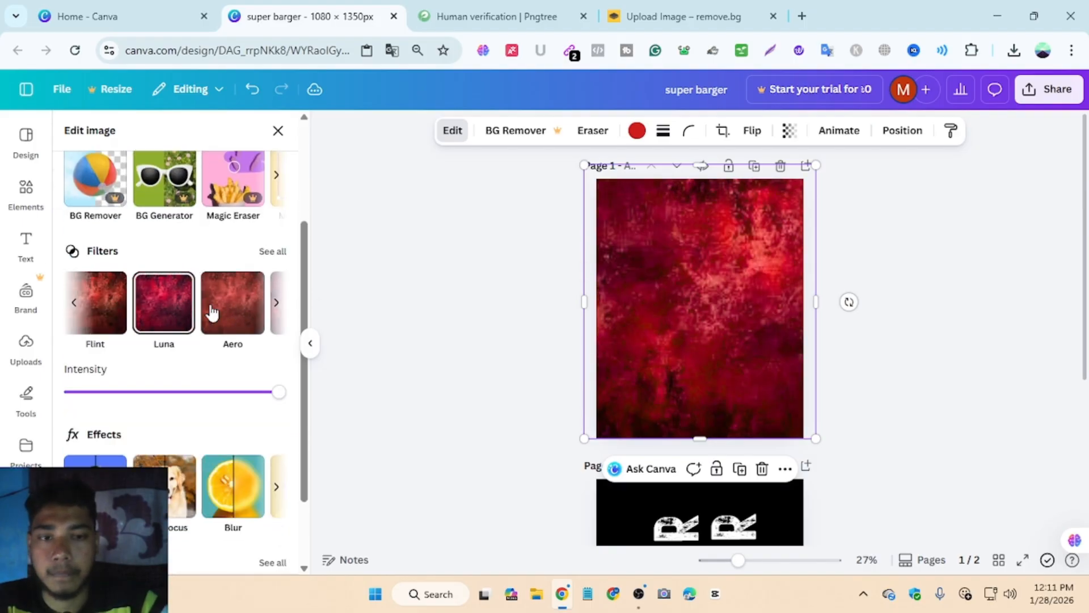
{"action": "left_click", "coordinate": [211, 312]}
{"action": "scroll", "coordinate": [209, 311], "scroll_direction": "down", "scroll_amount": 2}
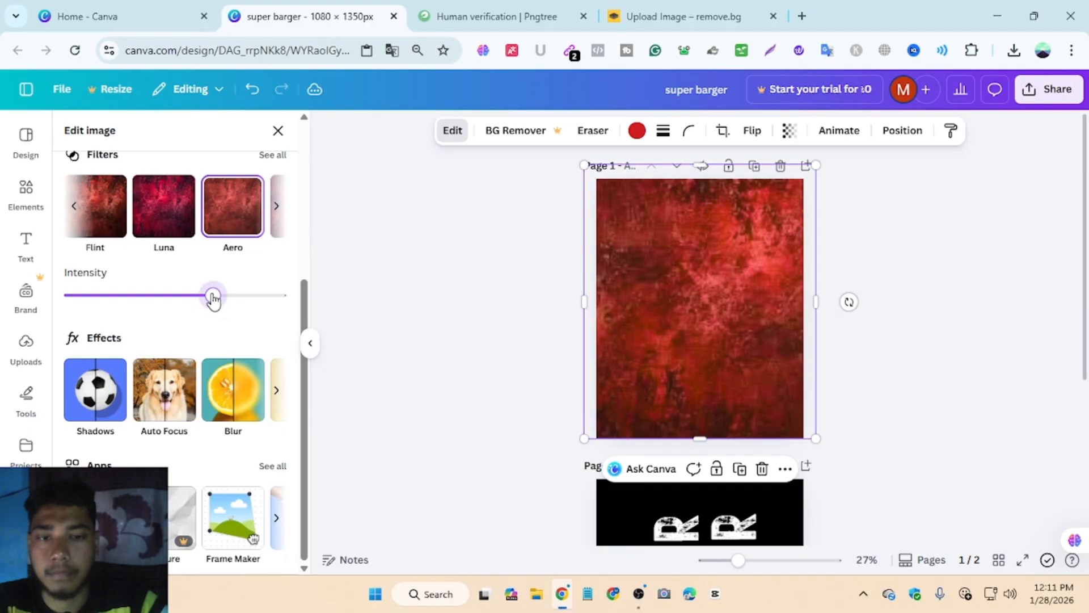
{"action": "left_click_drag", "start_coordinate": [213, 299], "coordinate": [98, 292]}
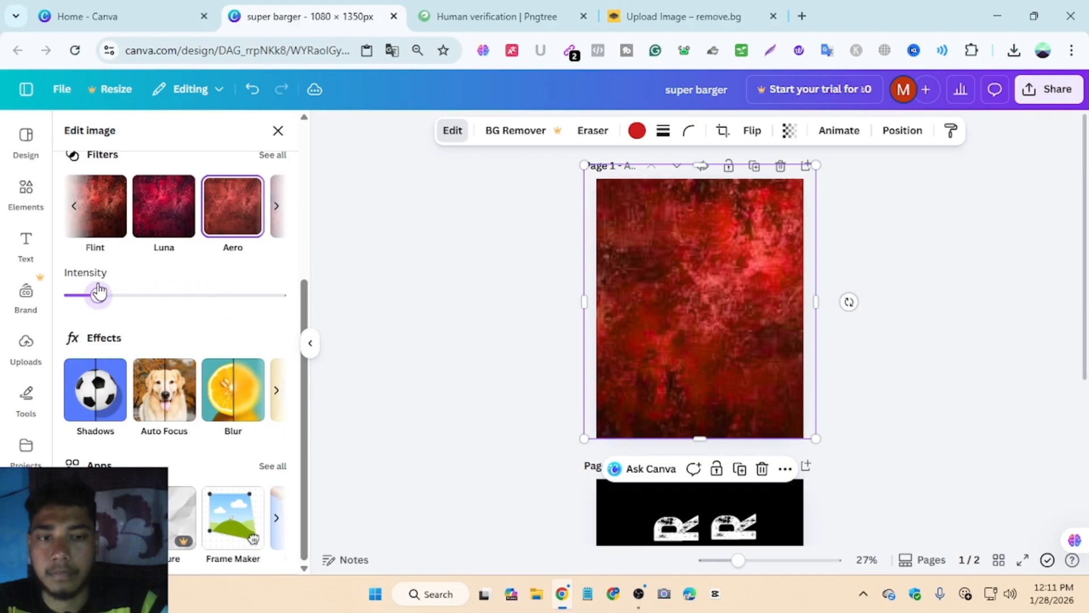
{"action": "left_click", "coordinate": [72, 206]}
{"action": "left_click", "coordinate": [92, 223]}
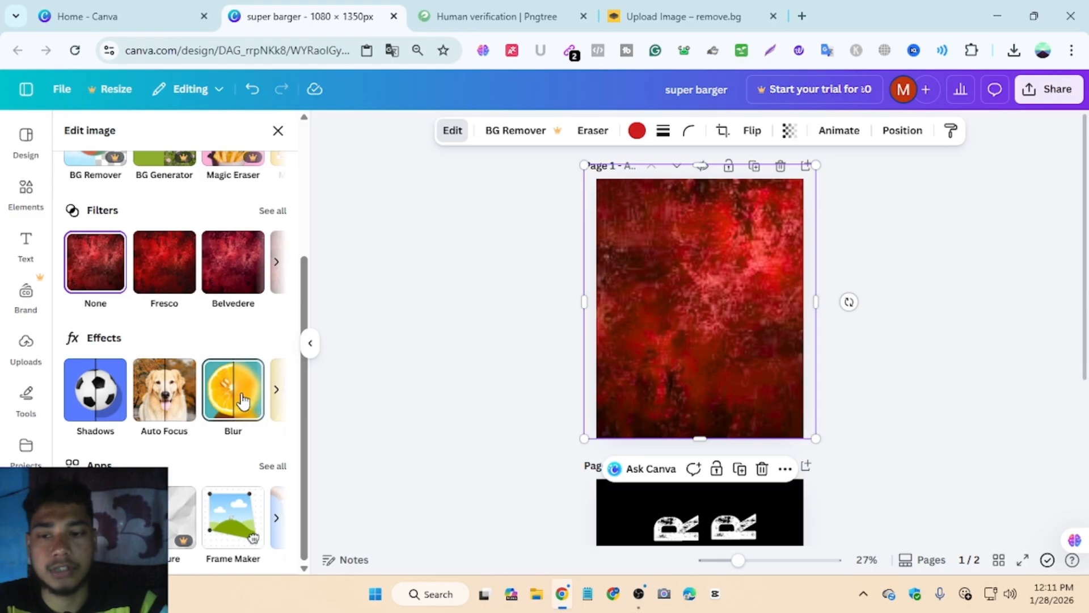
Try the Custom duotone effect and a pink duotone preset on page 1's red texture.
{"action": "left_click", "coordinate": [276, 391]}
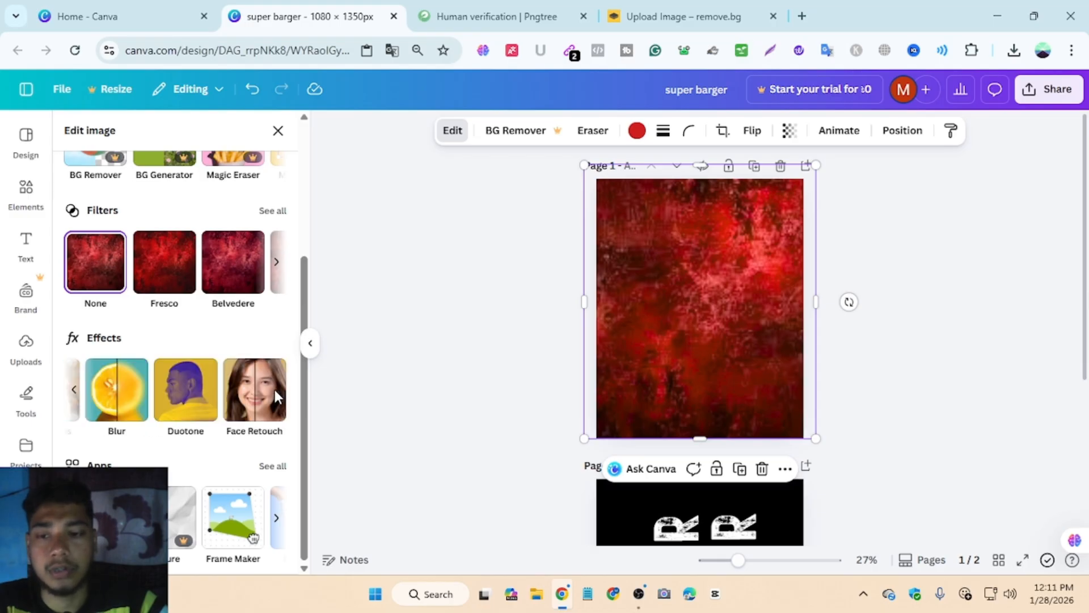
{"action": "left_click", "coordinate": [188, 391]}
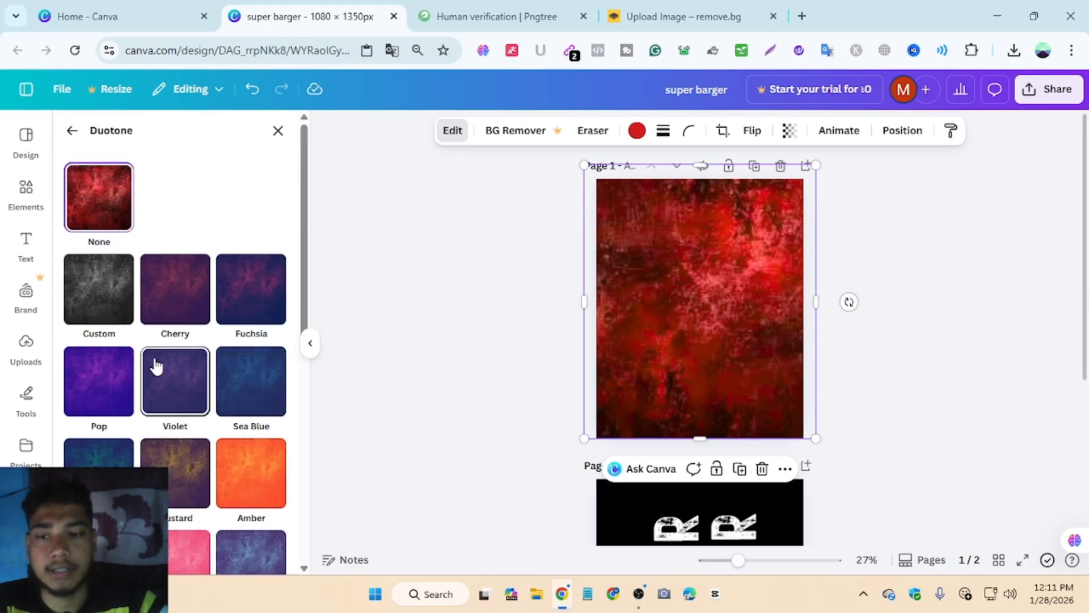
{"action": "left_click", "coordinate": [89, 288]}
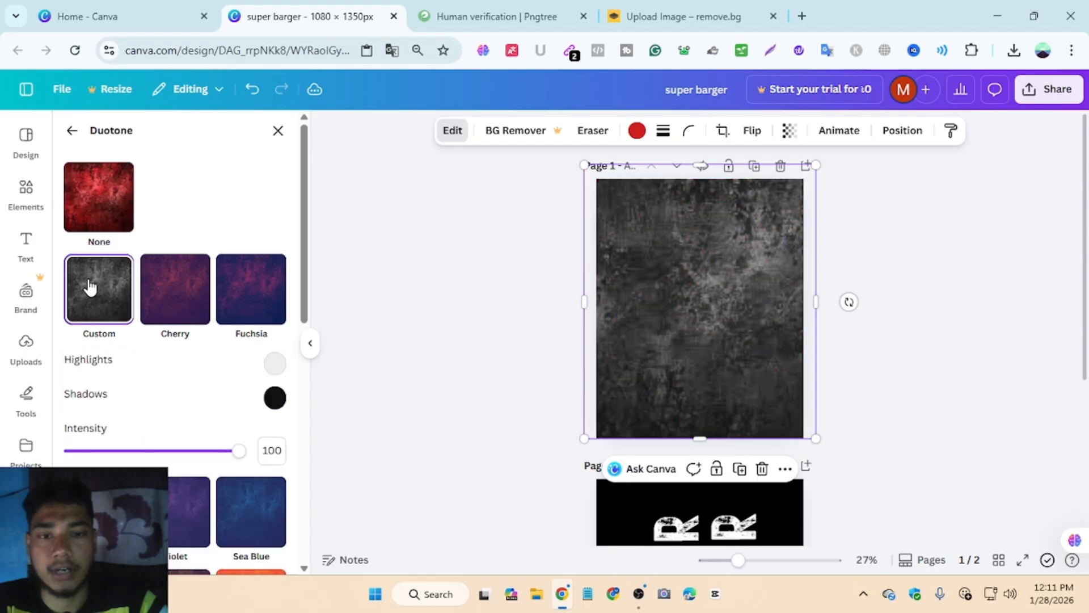
{"action": "scroll", "coordinate": [173, 351], "scroll_direction": "down", "scroll_amount": 2}
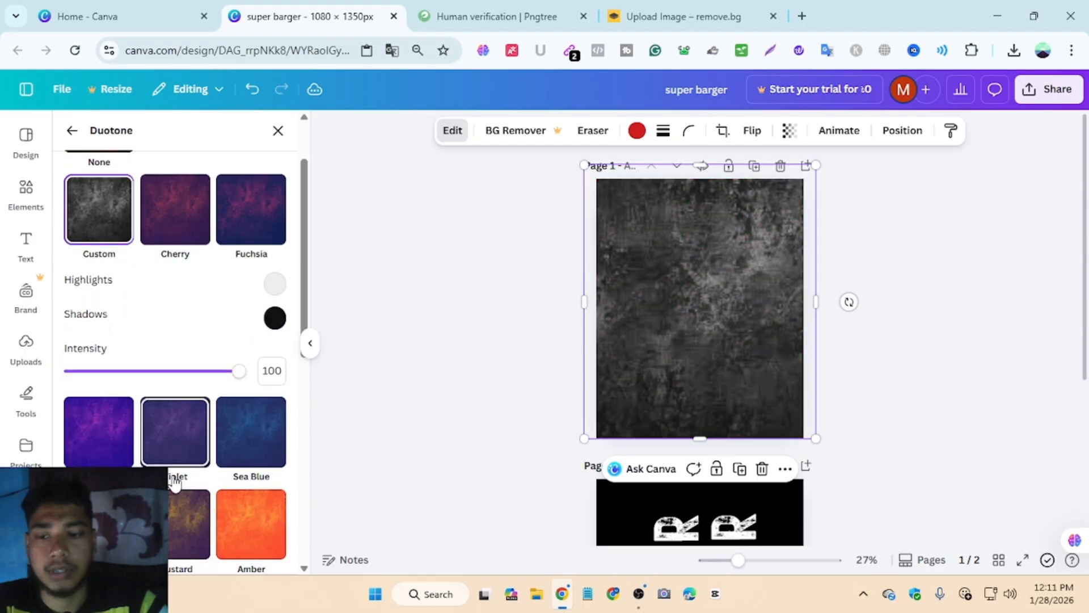
{"action": "scroll", "coordinate": [202, 465], "scroll_direction": "down", "scroll_amount": 3}
{"action": "left_click", "coordinate": [176, 457]}
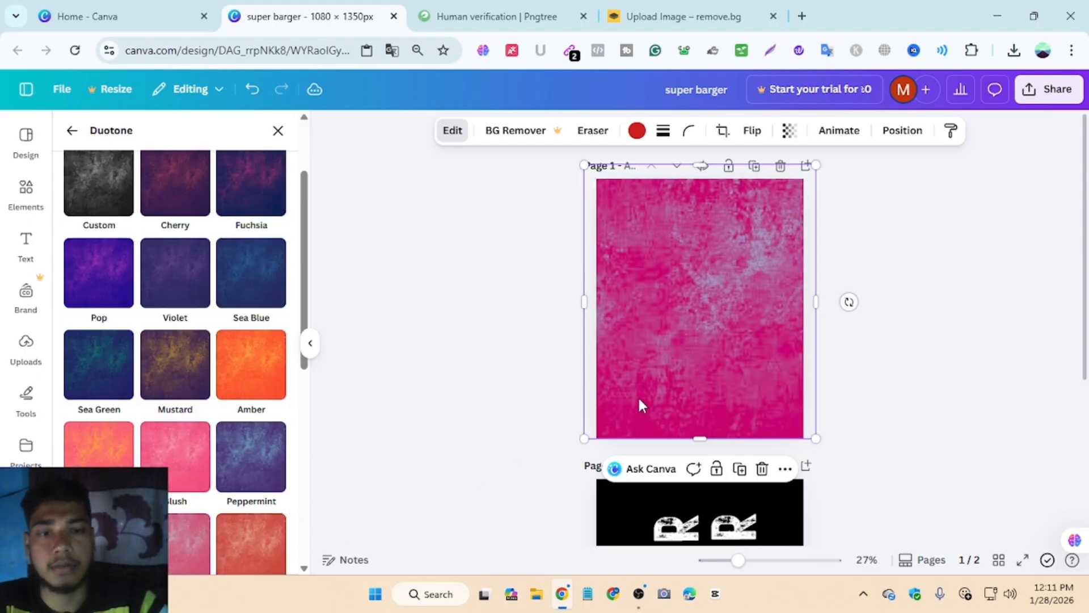
Undo the duotone effects and the earlier red texture edits until the texture is gone from page 1.
{"action": "key", "text": "ctrl+z"}
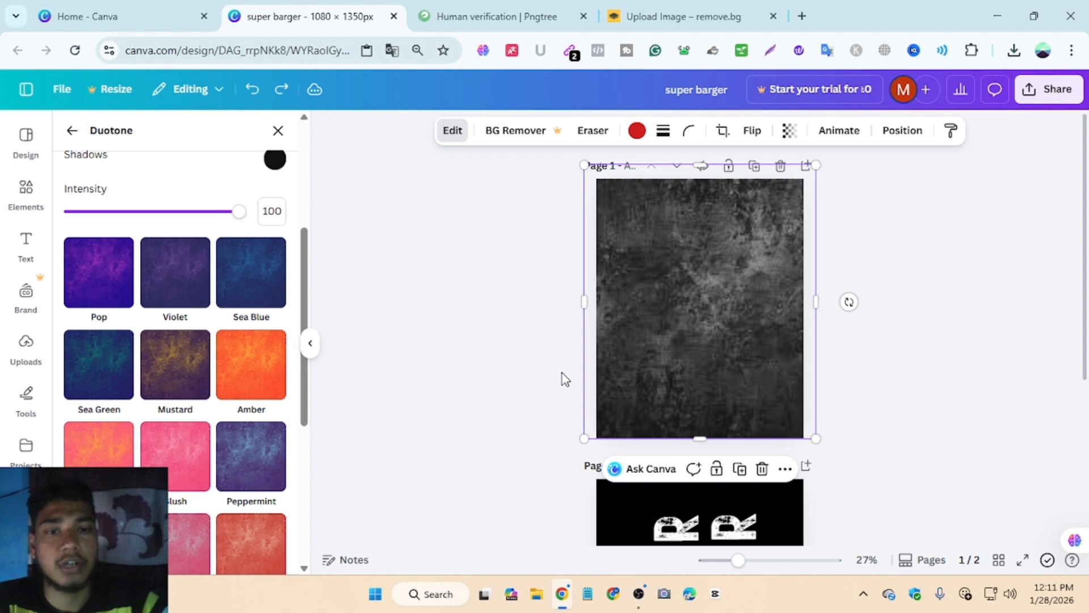
{"action": "key", "text": "ctrl+z"}
{"action": "key", "text": "ctrl+z"}
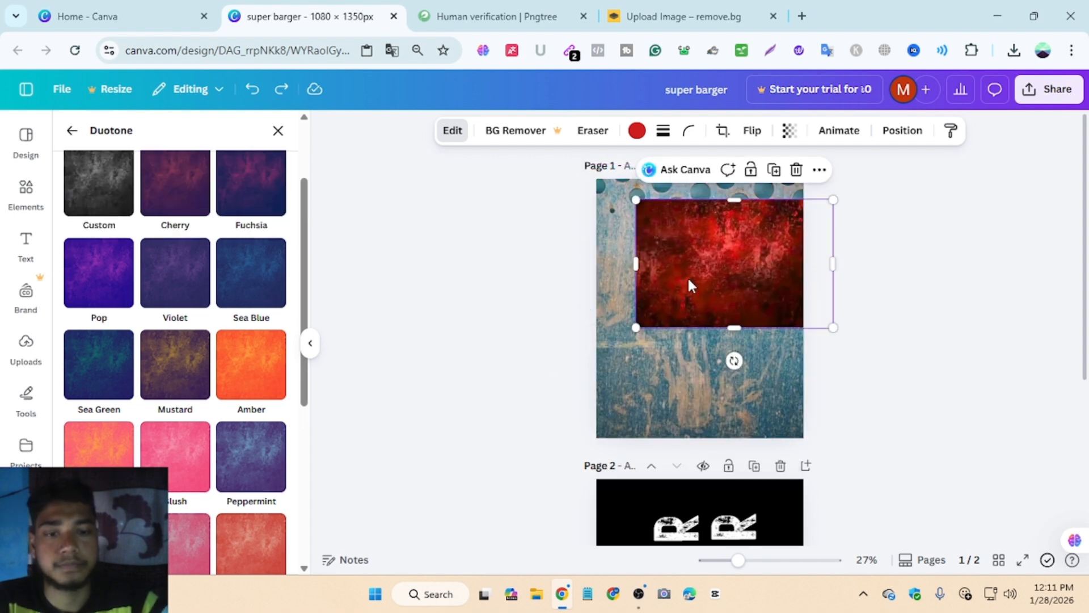
{"action": "key", "text": "ctrl+z"}
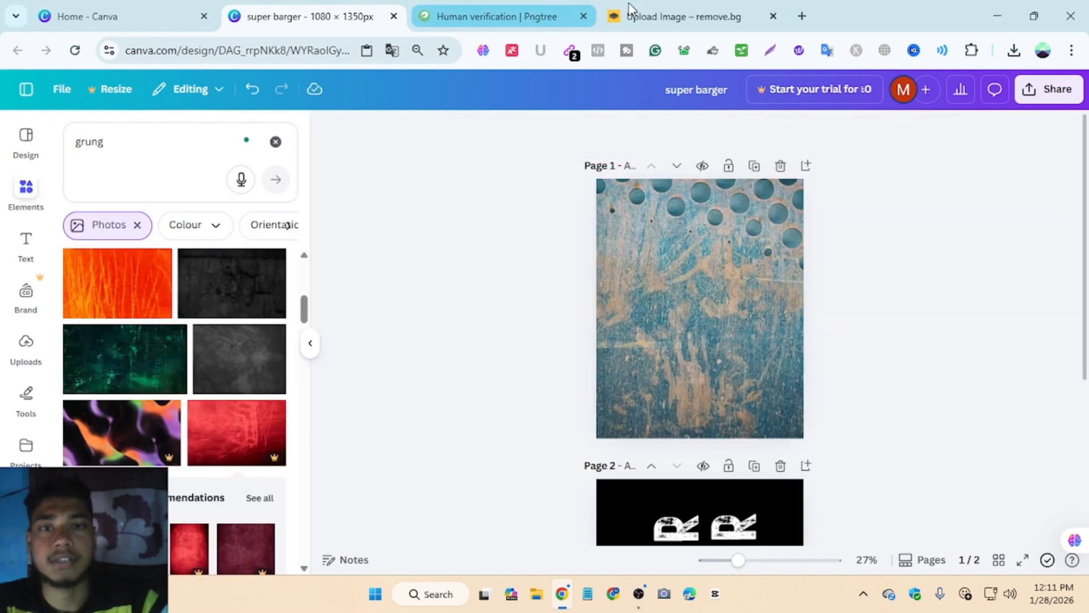
Switch to remove.bg and download the free 447 x 559 preview of the background-removed heading.
{"action": "left_click", "coordinate": [683, 16]}
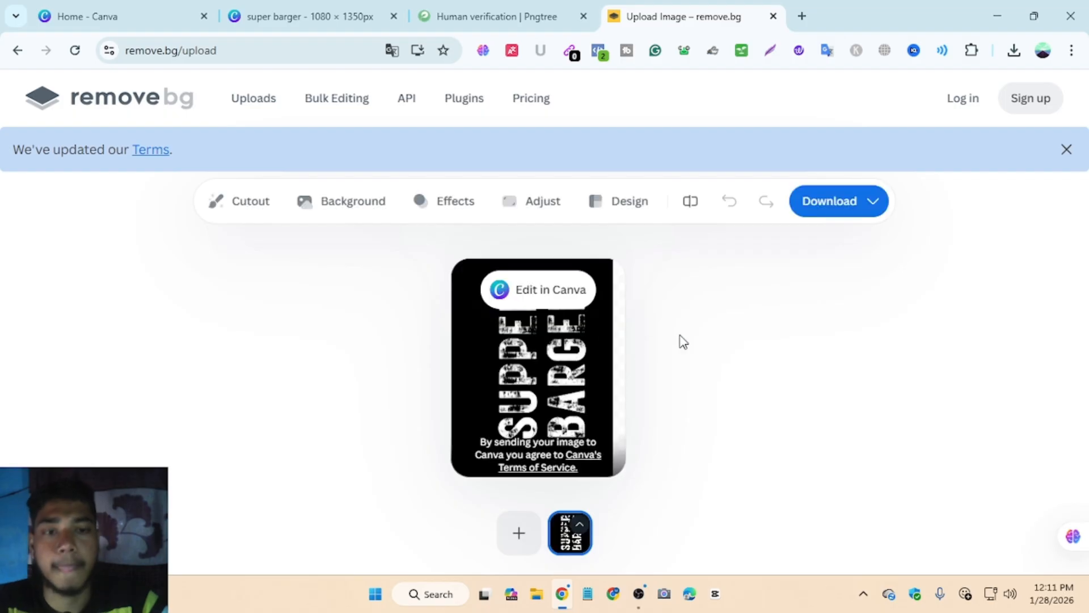
{"action": "left_click", "coordinate": [836, 209]}
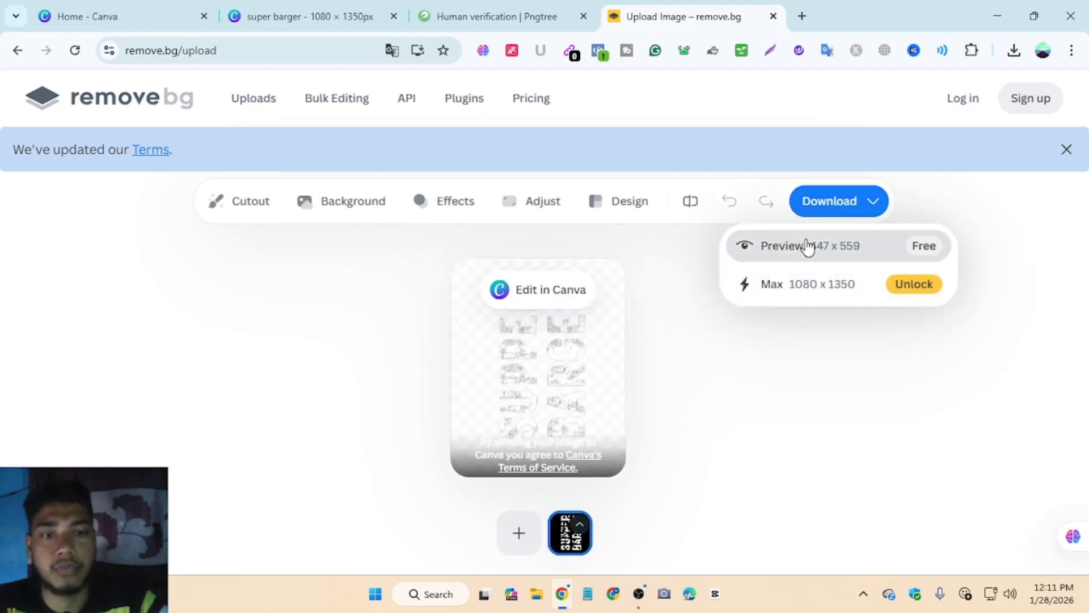
{"action": "left_click", "coordinate": [783, 248]}
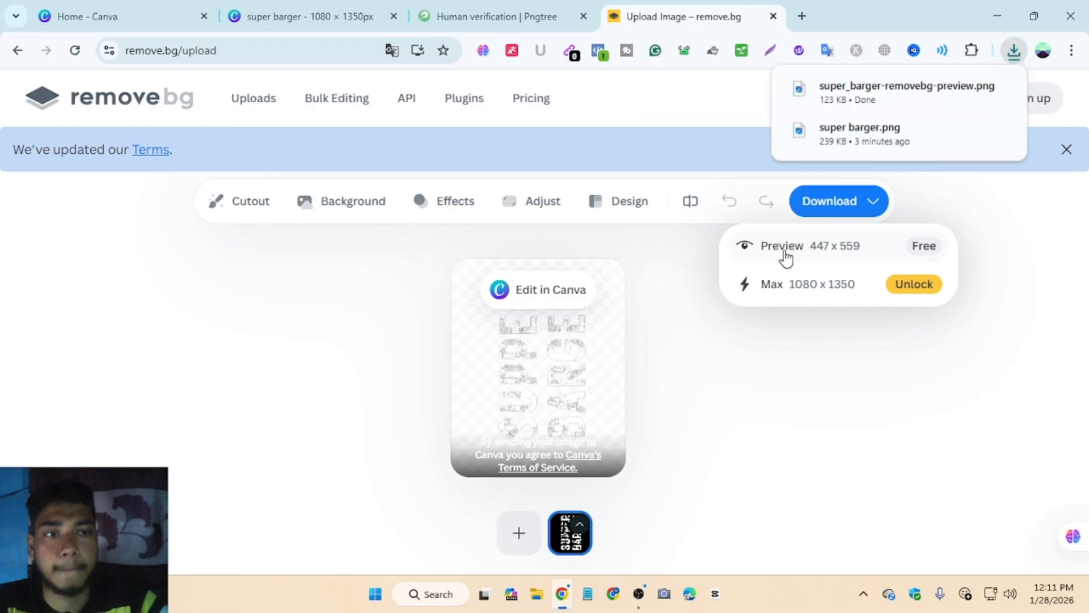
Open super_barger-removebg-preview.png and copy the transparent heading image onto page 1 of the Canva design.
{"action": "left_click", "coordinate": [872, 91]}
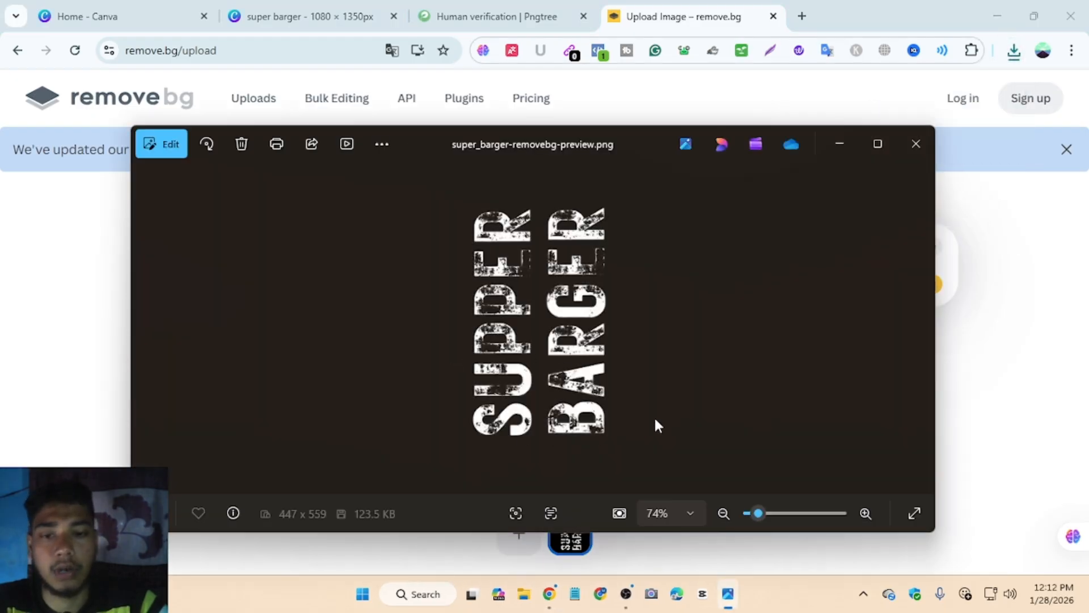
{"action": "left_click", "coordinate": [331, 21]}
{"action": "left_click_drag", "start_coordinate": [328, 25], "coordinate": [696, 159]}
{"action": "scroll", "coordinate": [713, 386], "scroll_direction": "down", "scroll_amount": 1}
{"action": "scroll", "coordinate": [715, 389], "scroll_direction": "up", "scroll_amount": 1}
{"action": "left_click_drag", "start_coordinate": [659, 267], "coordinate": [659, 268]}
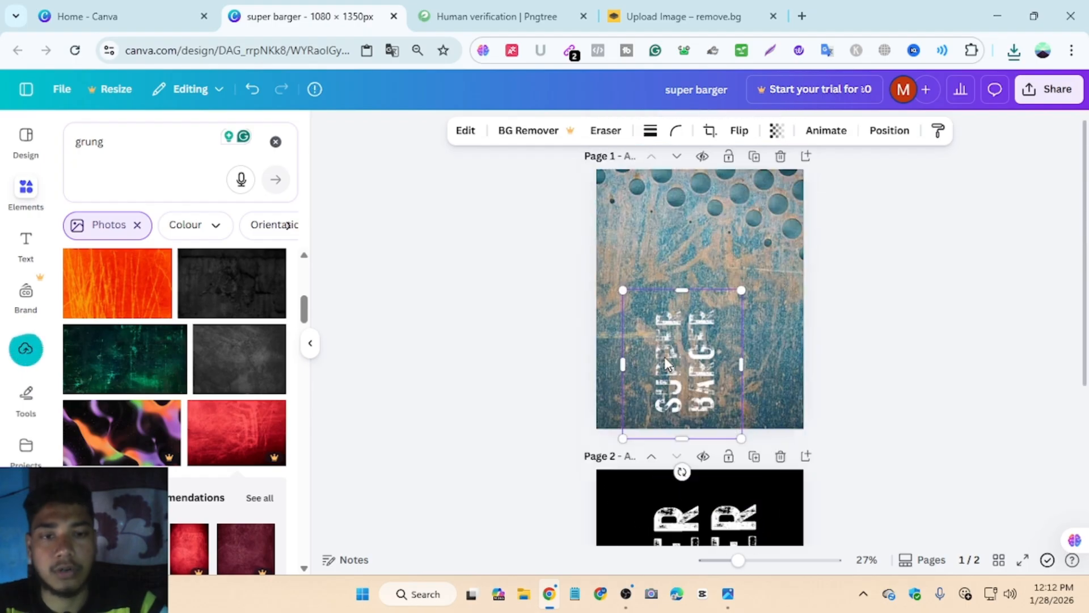
Enlarge the heading image to slightly more than page 1's width and move it over the page's lower part.
{"action": "left_click_drag", "start_coordinate": [740, 290], "coordinate": [831, 173]}
{"action": "left_click_drag", "start_coordinate": [723, 354], "coordinate": [718, 354]}
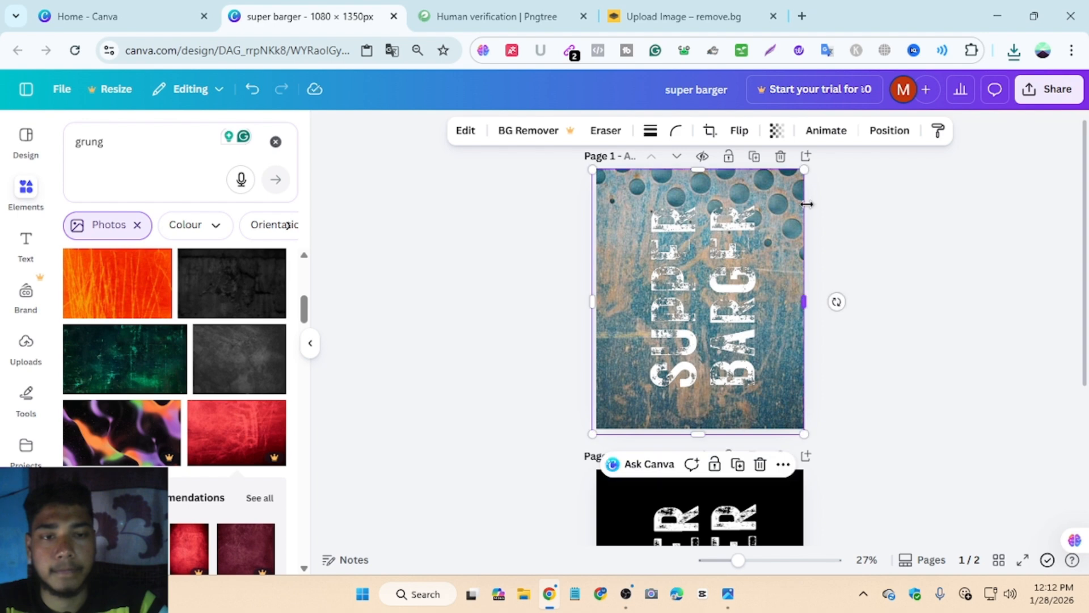
{"action": "mouse_move", "coordinate": [805, 168]}
{"action": "left_mouse_down"}
{"action": "mouse_move", "coordinate": [839, 156]}
{"action": "mouse_move", "coordinate": [820, 165]}
{"action": "left_mouse_up"}
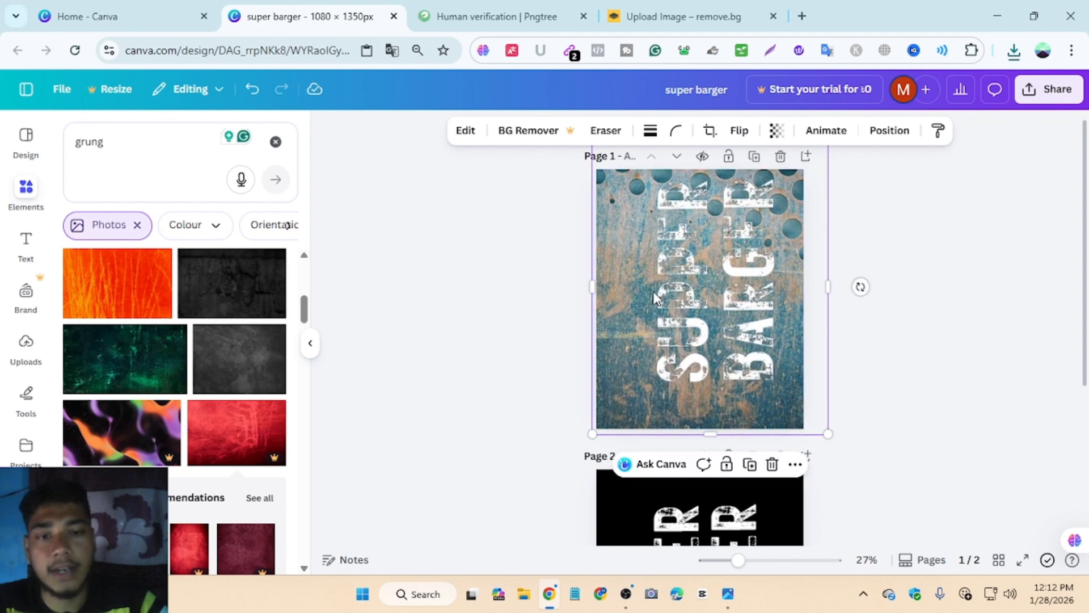
{"action": "left_click_drag", "start_coordinate": [718, 305], "coordinate": [695, 424]}
Add the orange-red scratched photo from the grunge results to page 1 and make it the page background.
{"action": "scroll", "coordinate": [236, 316], "scroll_direction": "down", "scroll_amount": 4}
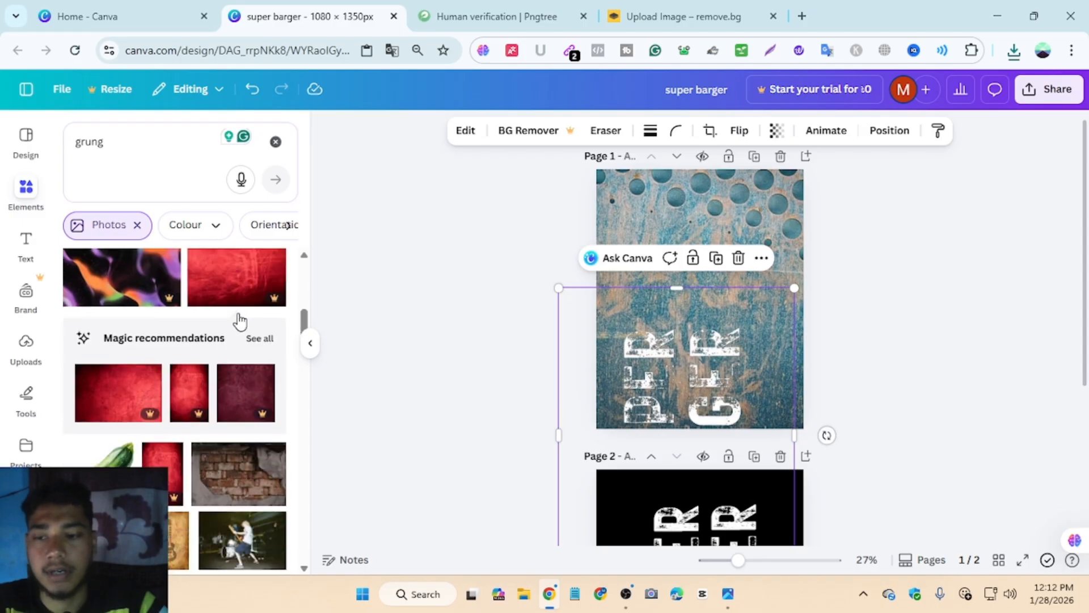
{"action": "scroll", "coordinate": [240, 324], "scroll_direction": "up", "scroll_amount": 5}
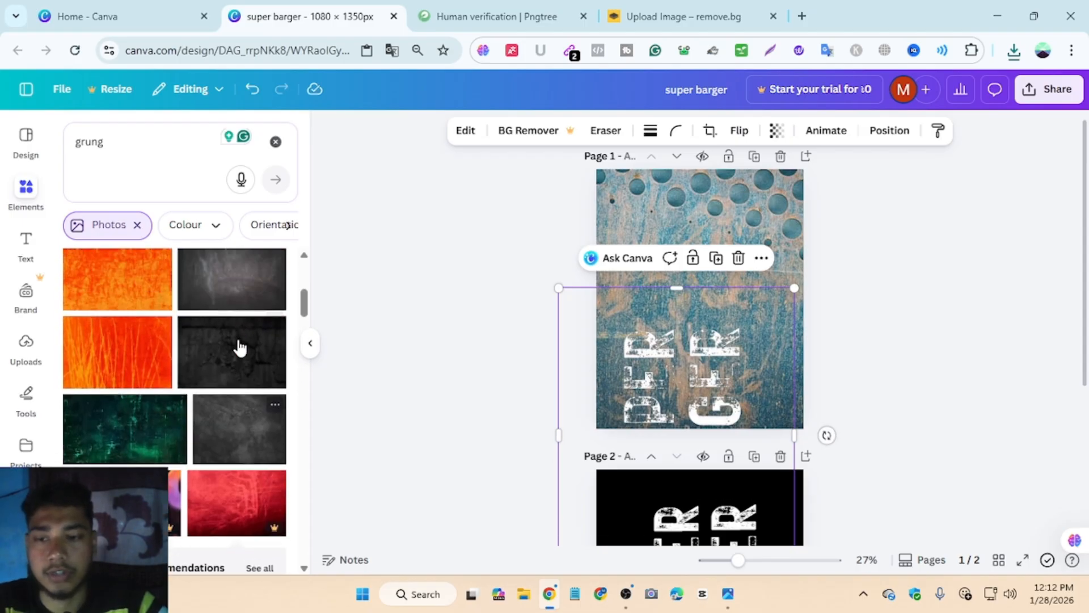
{"action": "scroll", "coordinate": [164, 409], "scroll_direction": "down", "scroll_amount": 5}
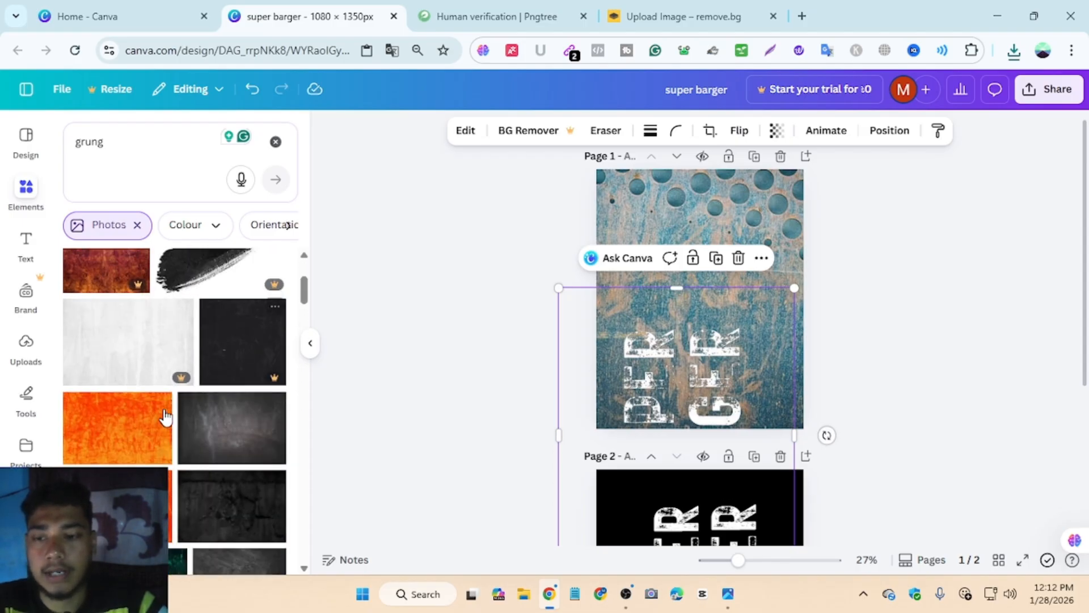
{"action": "left_click", "coordinate": [122, 370]}
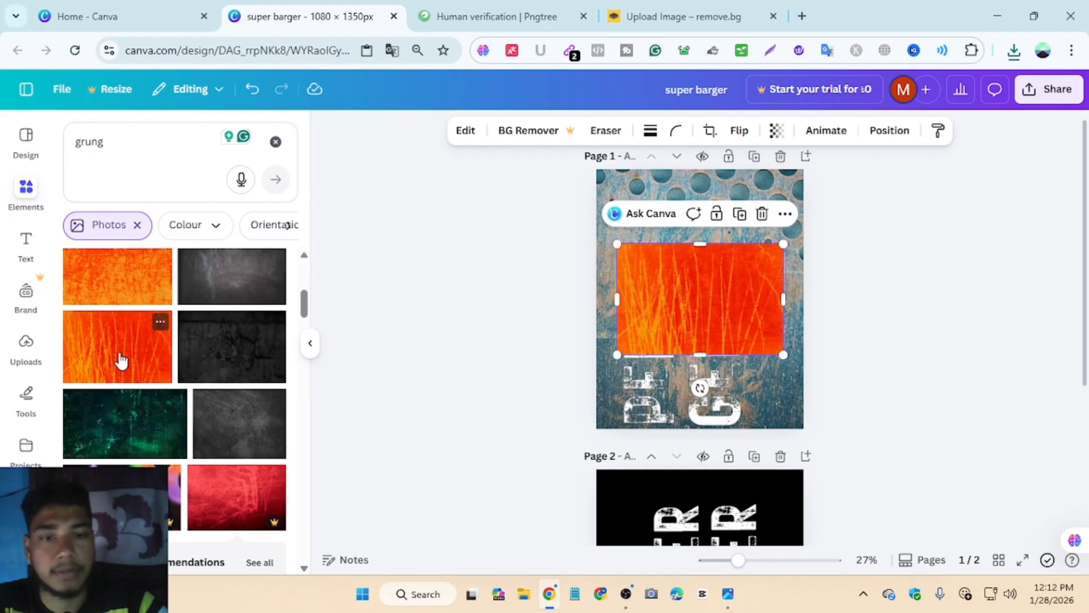
{"action": "left_click_drag", "start_coordinate": [653, 302], "coordinate": [664, 239]}
{"action": "right_click", "coordinate": [664, 239]}
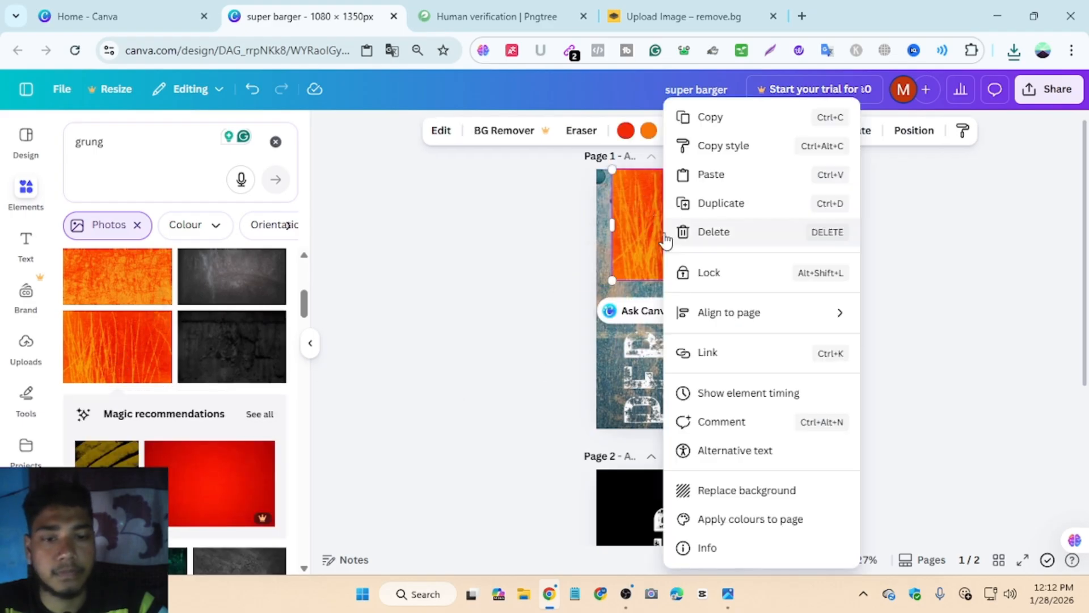
{"action": "left_click", "coordinate": [692, 489]}
Move the heading image over the middle of page 1 to check it against the background, and delete it.
{"action": "left_click_drag", "start_coordinate": [668, 430], "coordinate": [689, 285]}
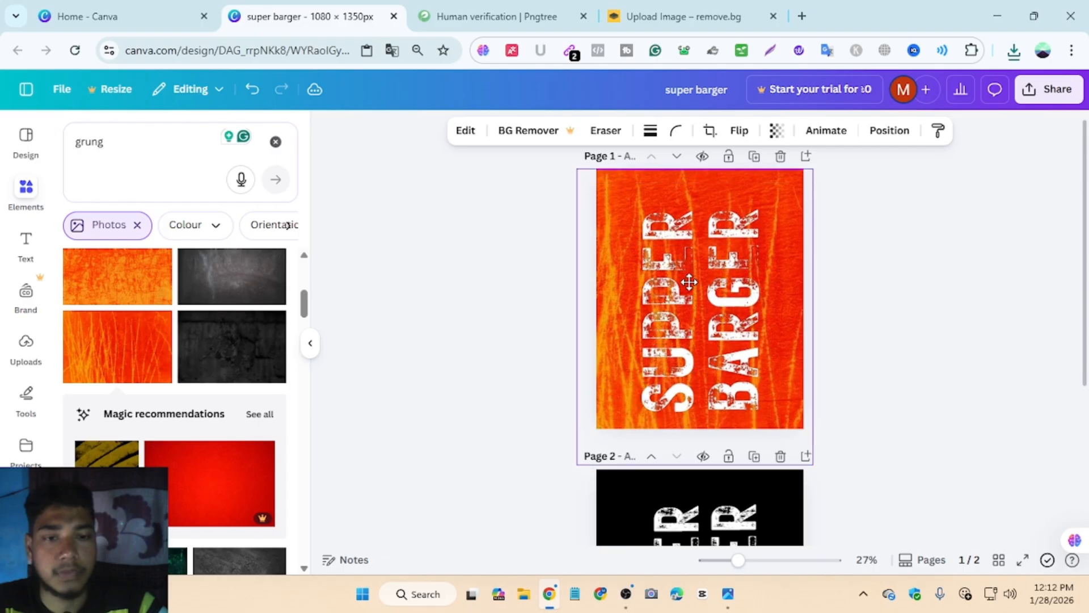
{"action": "double_click", "coordinate": [714, 294]}
{"action": "left_click", "coordinate": [904, 328]}
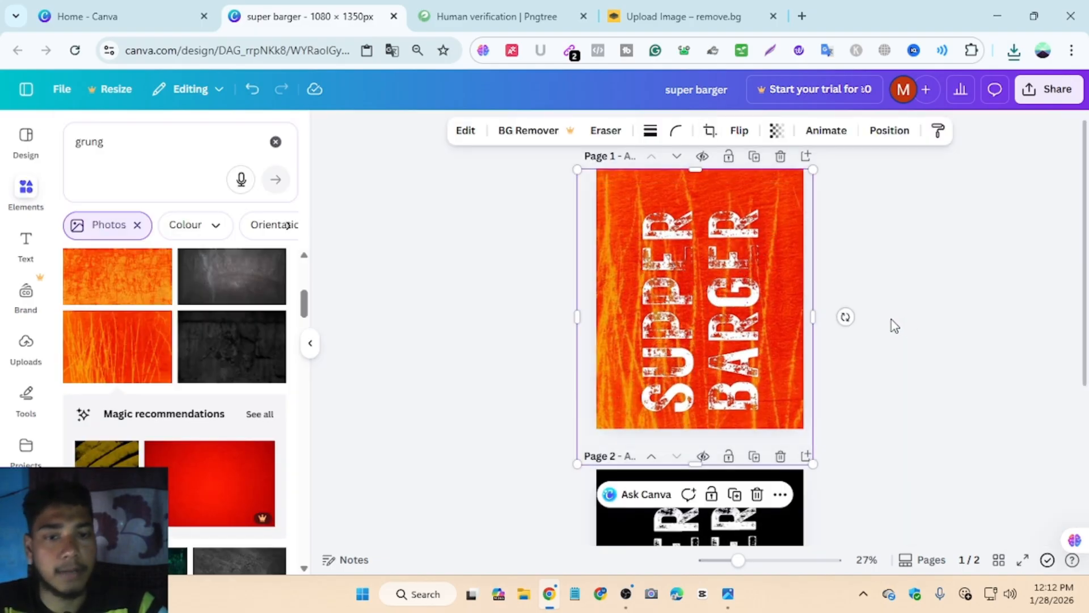
{"action": "left_click_drag", "start_coordinate": [706, 328], "coordinate": [704, 333]}
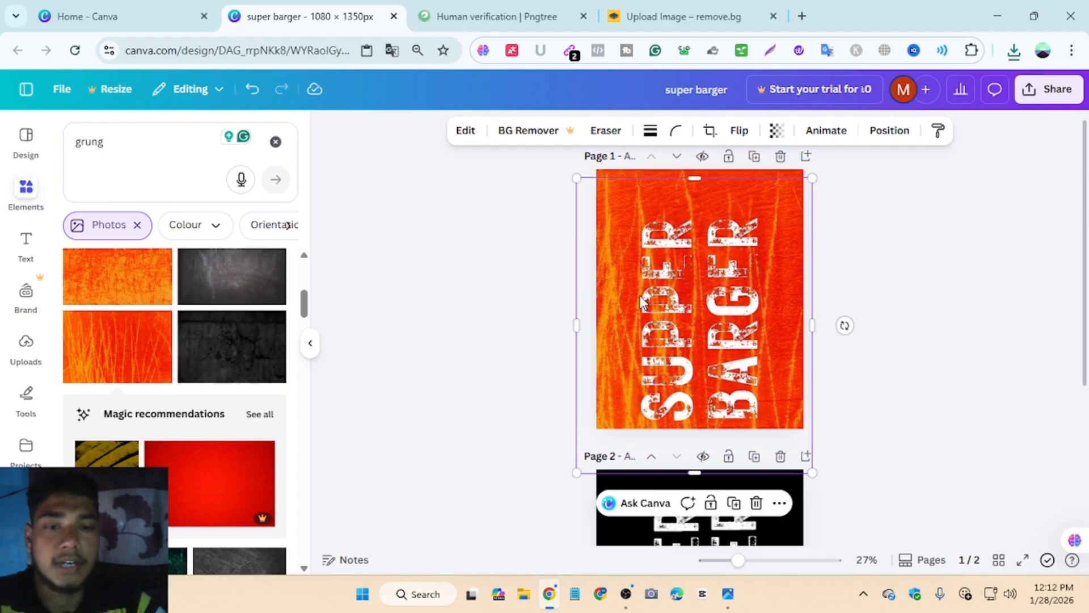
{"action": "key", "text": "Delete"}
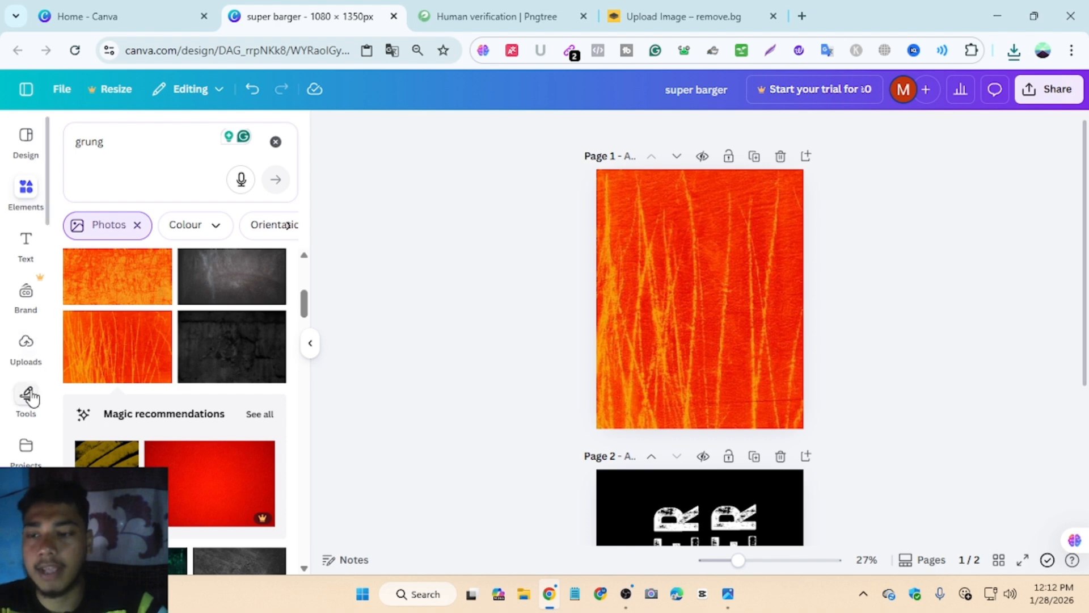
Search the Canva apps for "transfo" and open the Transform Image app.
{"action": "scroll", "coordinate": [31, 399], "scroll_direction": "down", "scroll_amount": 2}
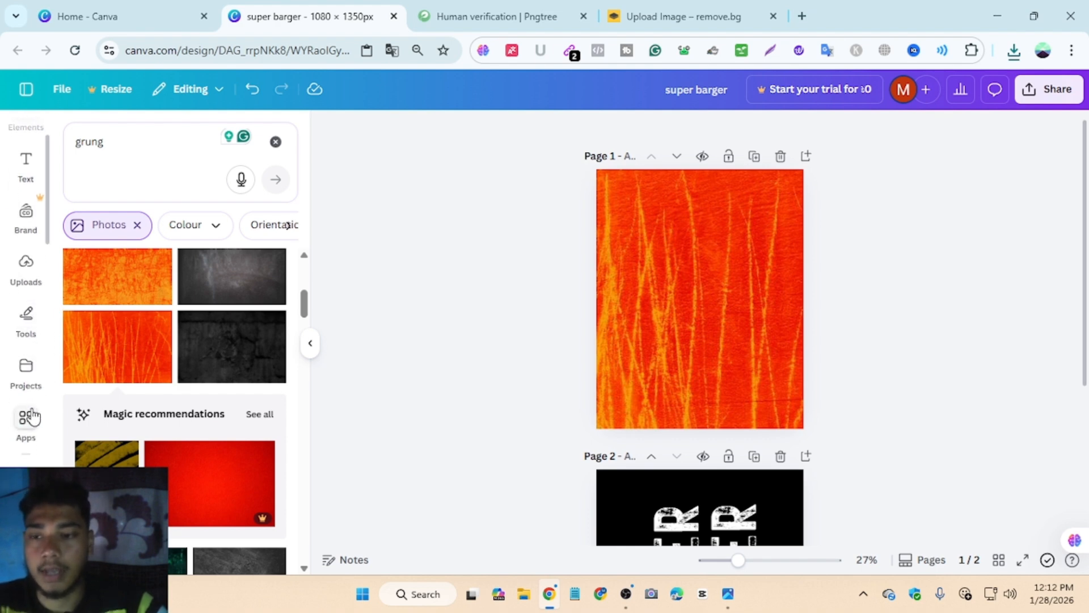
{"action": "left_click", "coordinate": [28, 419]}
{"action": "left_click", "coordinate": [122, 143]}
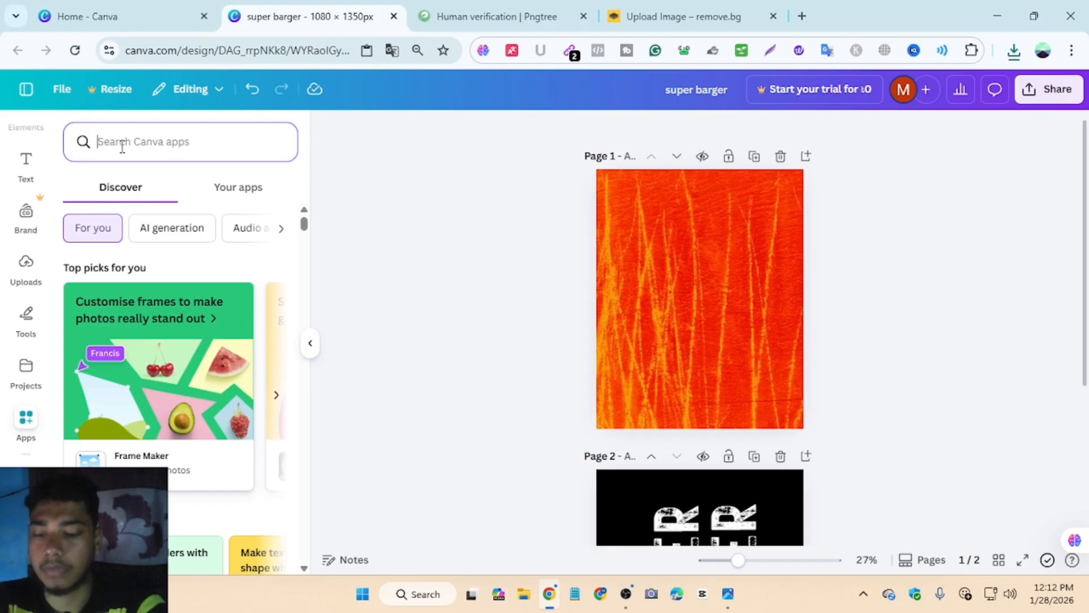
{"action": "type", "text": "trans"}
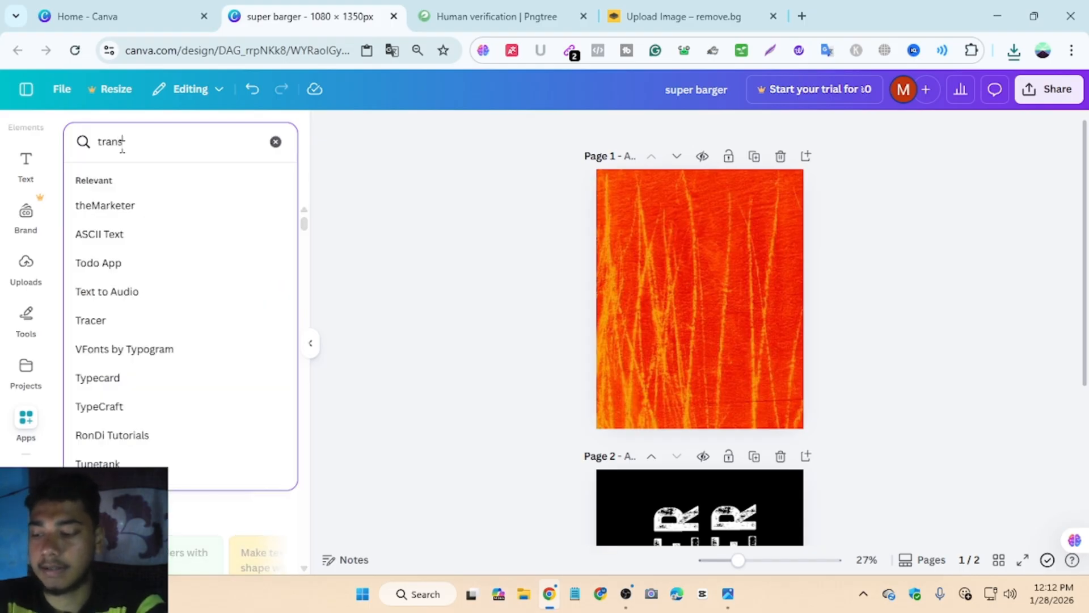
{"action": "type", "text": "fo"}
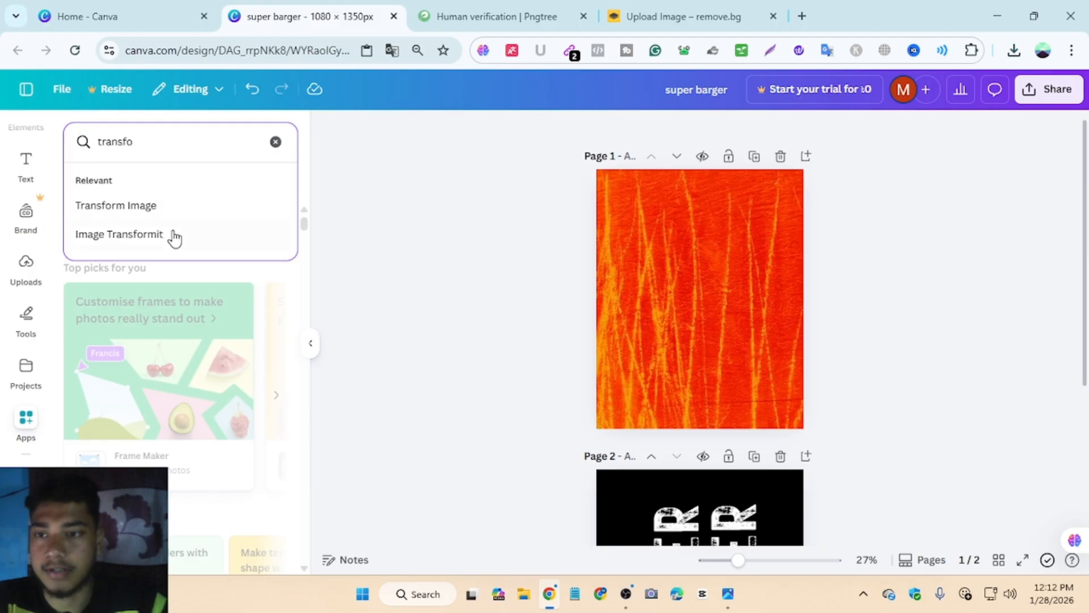
{"action": "left_click", "coordinate": [173, 205]}
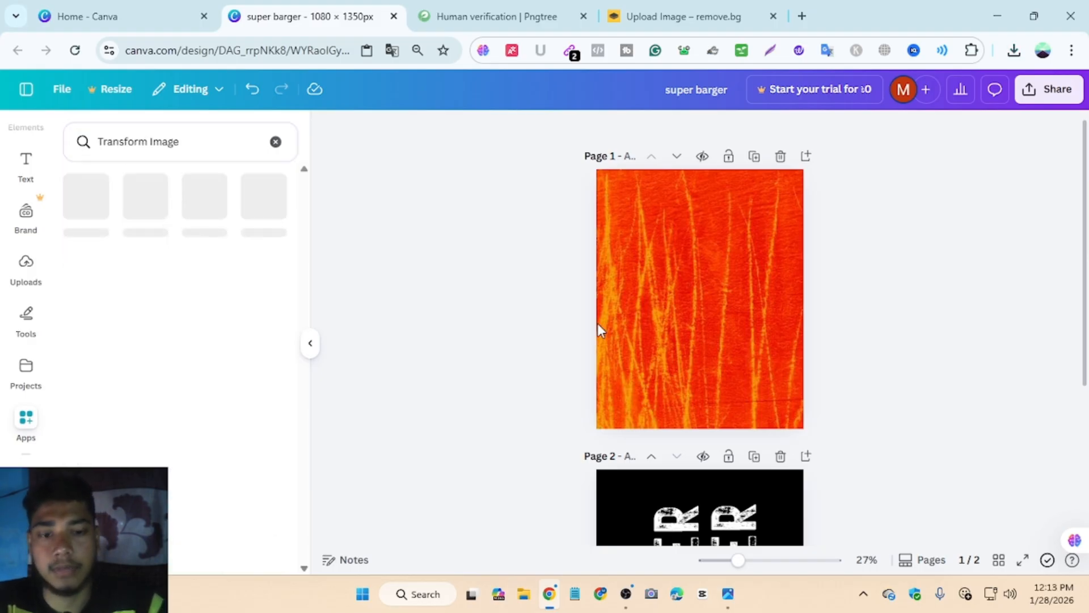
{"action": "left_click", "coordinate": [754, 328]}
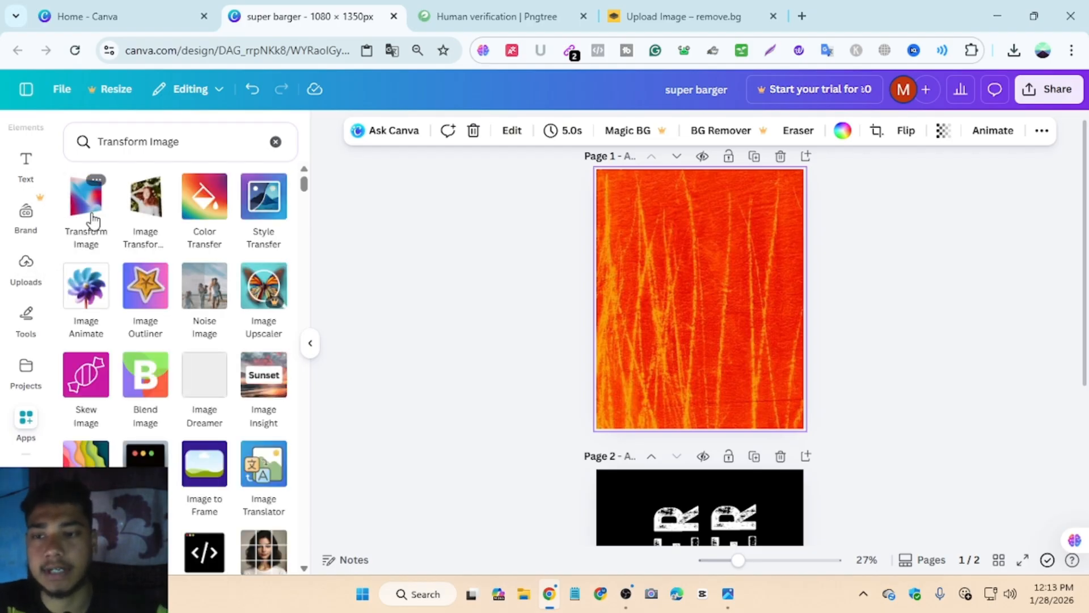
{"action": "left_click", "coordinate": [91, 215]}
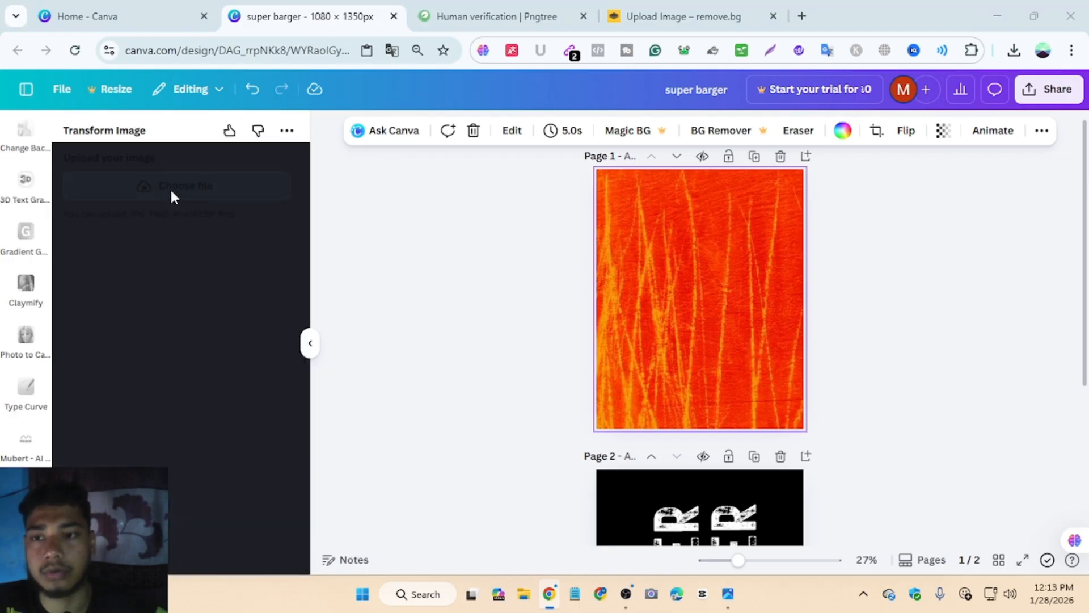
Load super_barger-removebg-preview from the Downloads folder into the Transform Image app.
{"action": "left_click", "coordinate": [171, 197]}
{"action": "scroll", "coordinate": [78, 211], "scroll_direction": "down", "scroll_amount": 5}
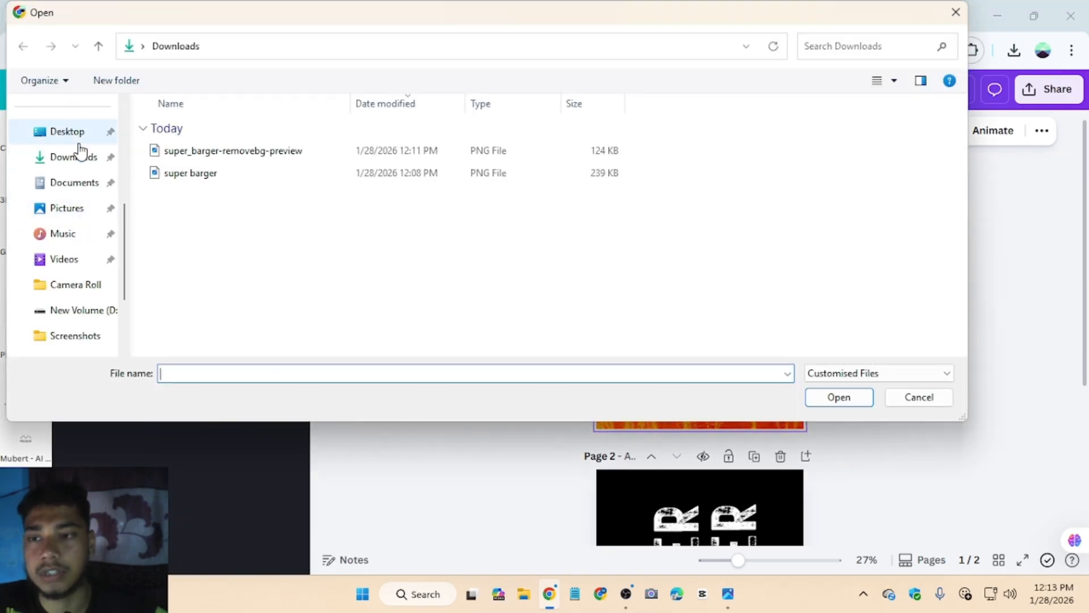
{"action": "left_click", "coordinate": [78, 157]}
{"action": "left_click", "coordinate": [191, 153]}
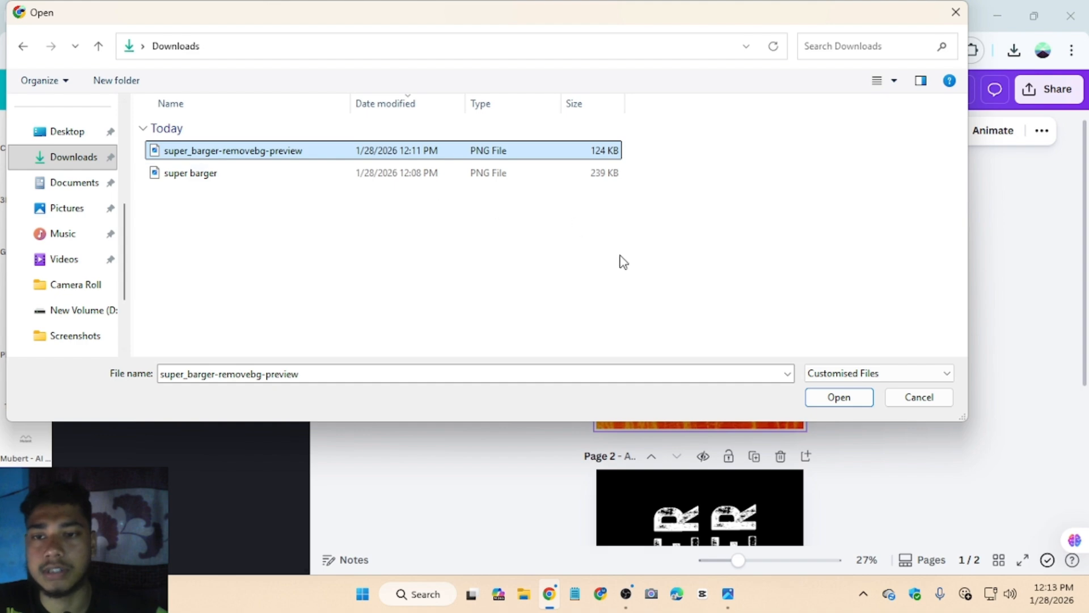
{"action": "left_click", "coordinate": [832, 404]}
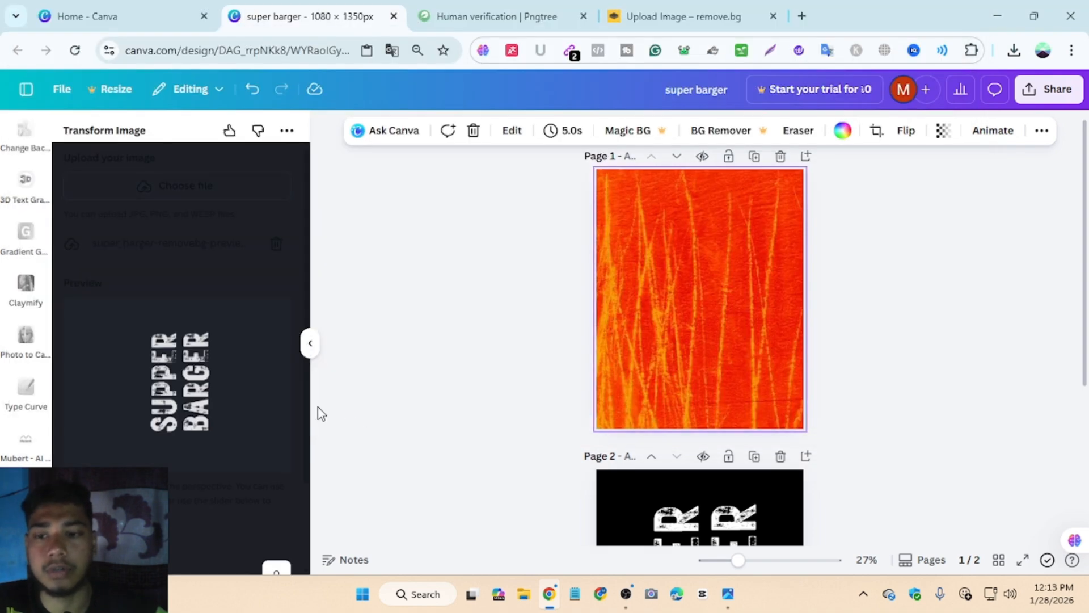
Tilt the heading's perspective so the letters shrink toward the top, and add it to page 1.
{"action": "left_click_drag", "start_coordinate": [165, 428], "coordinate": [244, 439]}
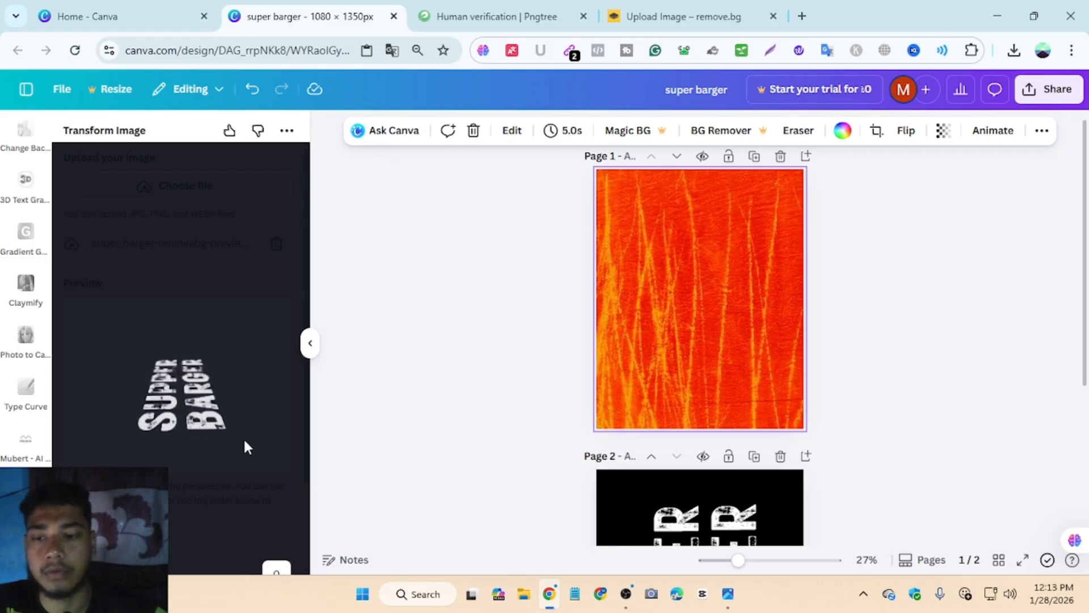
{"action": "scroll", "coordinate": [343, 478], "scroll_direction": "down", "scroll_amount": 3}
{"action": "scroll", "coordinate": [261, 567], "scroll_direction": "down", "scroll_amount": 3}
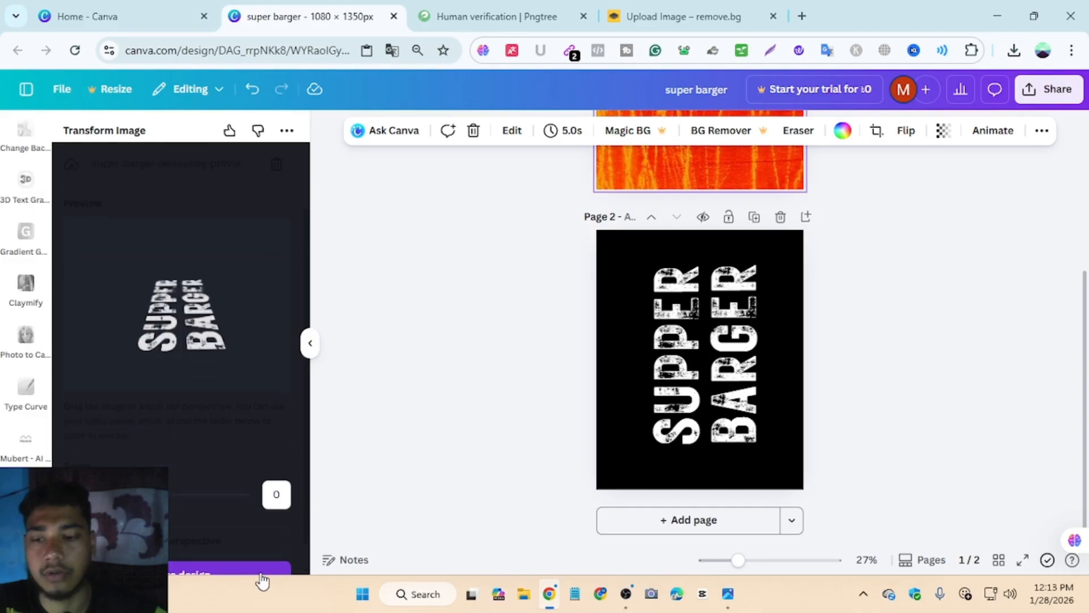
{"action": "left_click", "coordinate": [214, 559]}
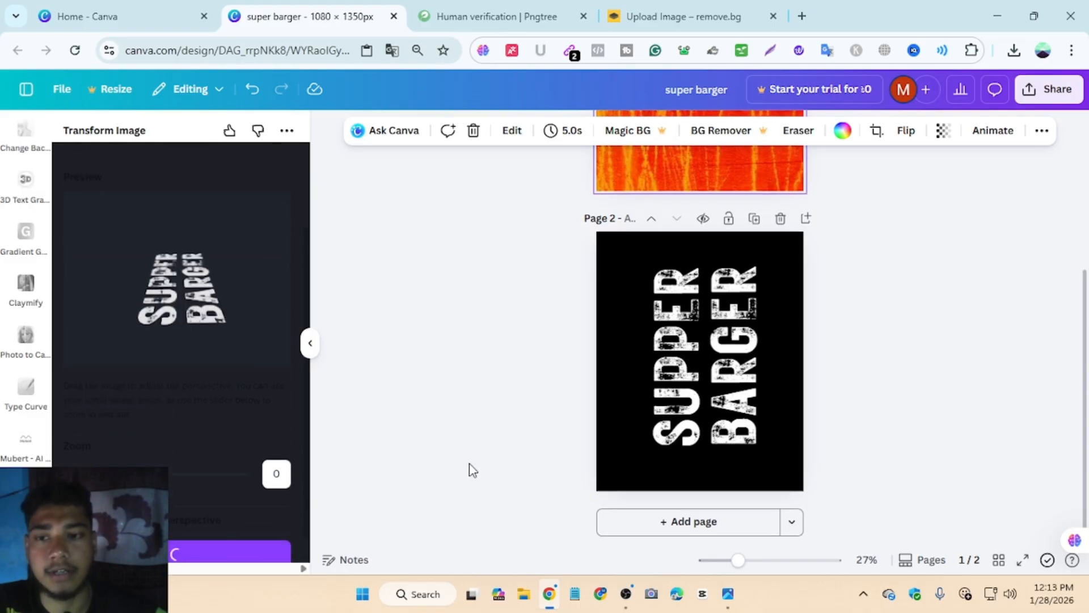
{"action": "scroll", "coordinate": [755, 275], "scroll_direction": "up", "scroll_amount": 1}
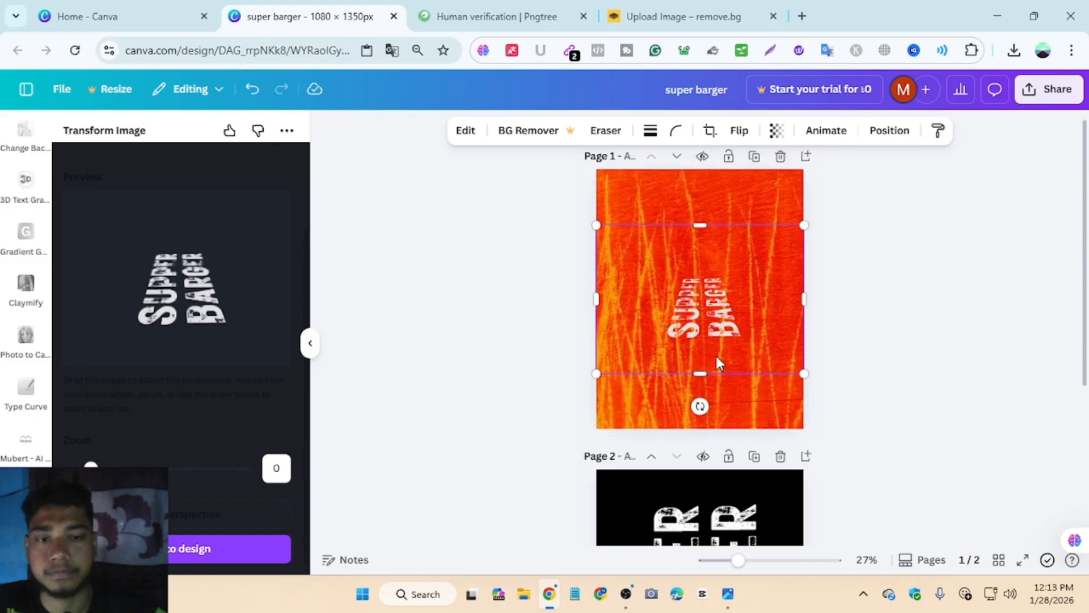
Extend the transformed heading image's lower and upper edges past page 1's height so the lettering grows.
{"action": "left_click_drag", "start_coordinate": [700, 374], "coordinate": [701, 429]}
{"action": "left_click_drag", "start_coordinate": [702, 225], "coordinate": [701, 120]}
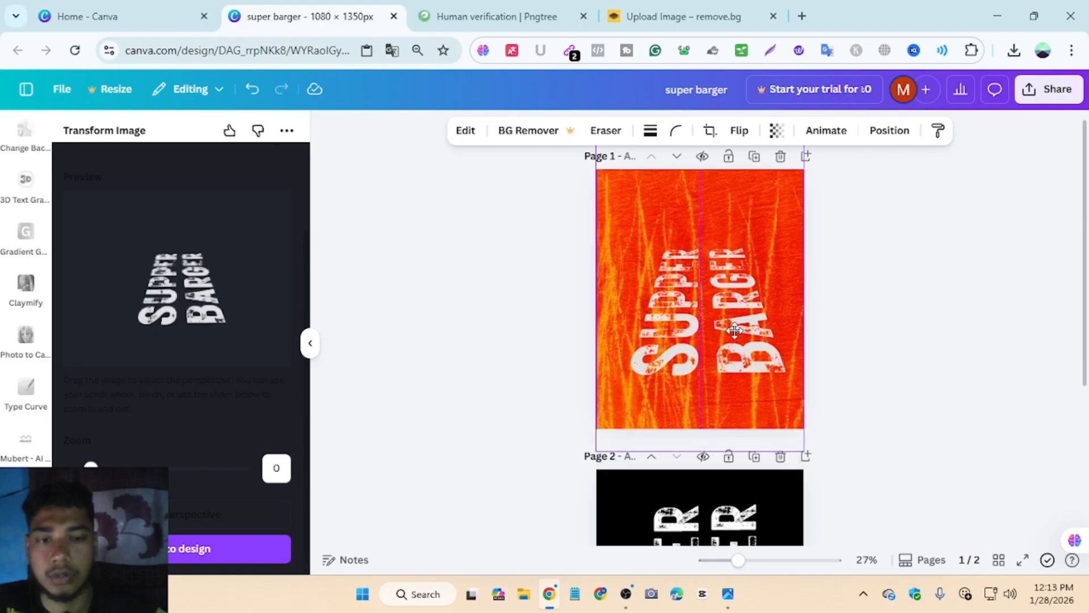
Try a less tilted perspective version of the heading on page 1, and move it off the page.
{"action": "mouse_move", "coordinate": [203, 338]}
{"action": "left_mouse_down"}
{"action": "mouse_move", "coordinate": [194, 344]}
{"action": "mouse_move", "coordinate": [209, 347]}
{"action": "left_mouse_up"}
{"action": "left_click", "coordinate": [227, 548]}
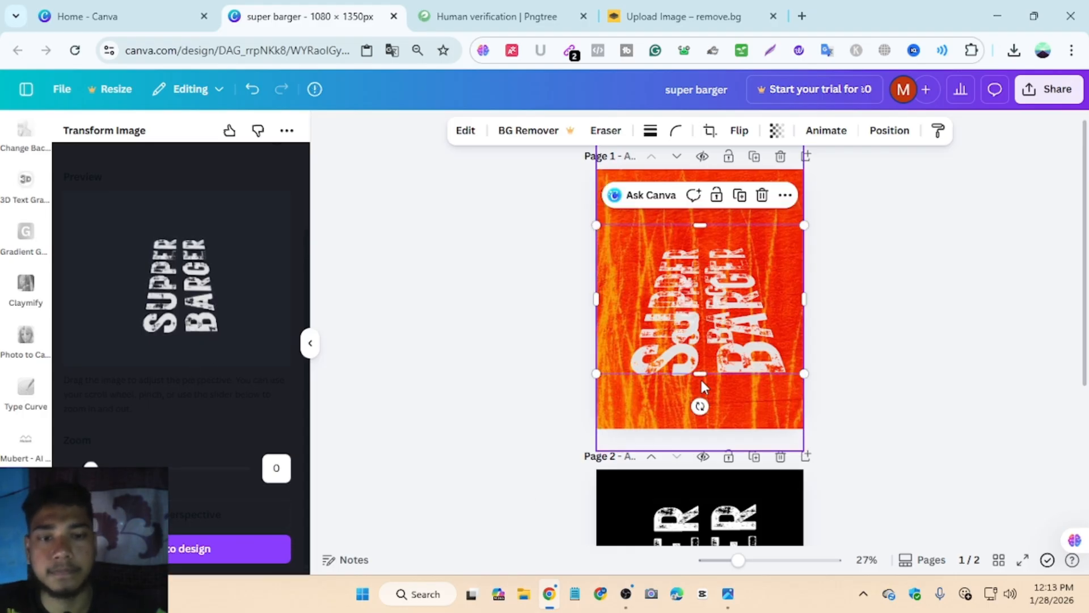
{"action": "left_click_drag", "start_coordinate": [700, 377], "coordinate": [528, 359]}
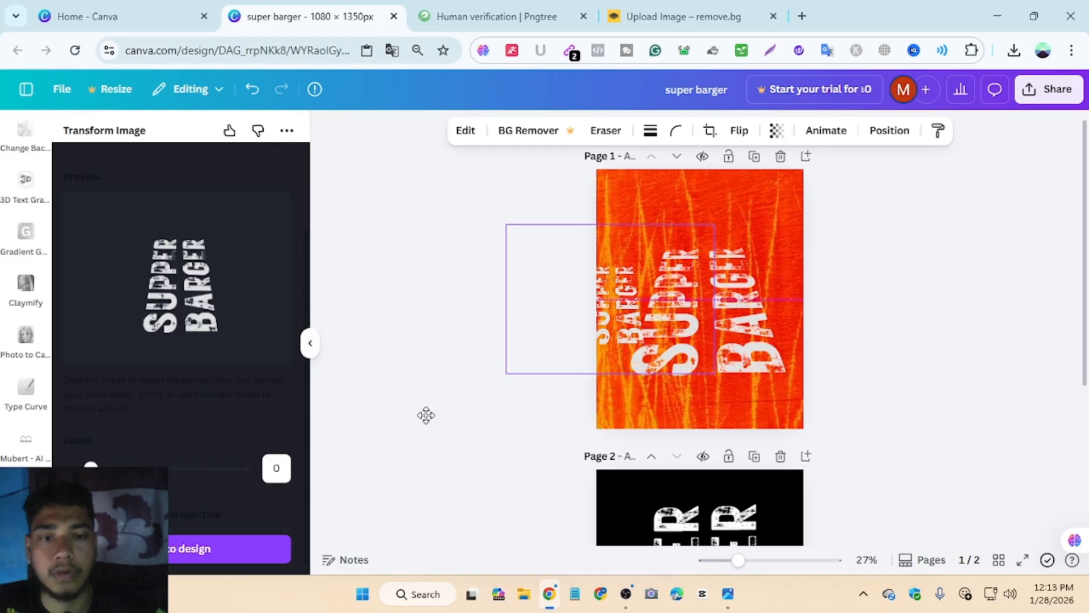
{"action": "left_click_drag", "start_coordinate": [426, 415], "coordinate": [425, 419]}
Enlarge the strongly tilted heading further and position it across the lower part of page 1.
{"action": "left_click", "coordinate": [726, 385]}
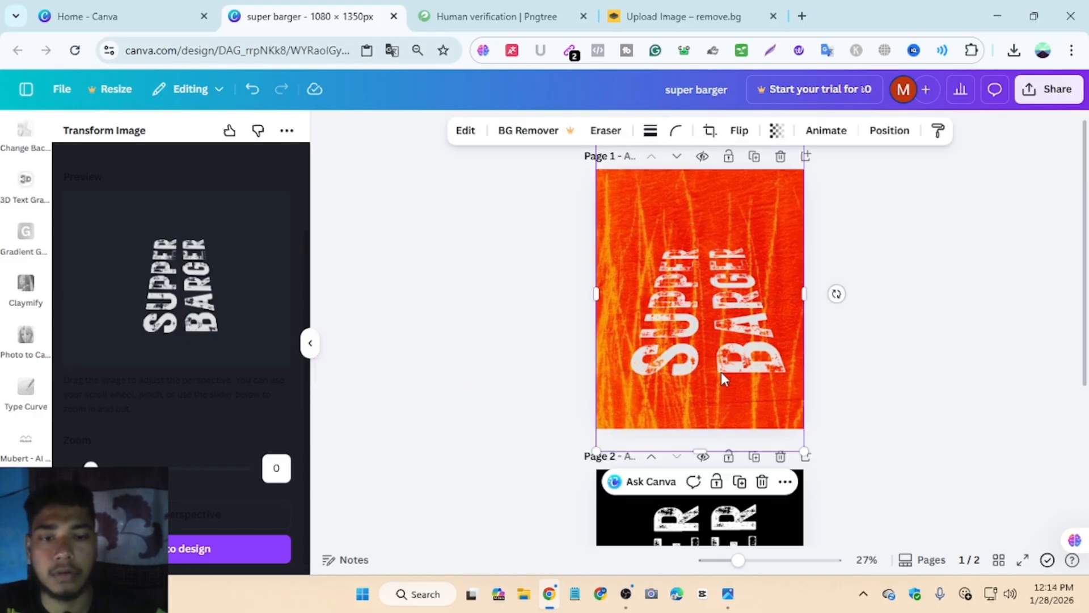
{"action": "mouse_move", "coordinate": [725, 379]}
{"action": "left_mouse_down"}
{"action": "mouse_move", "coordinate": [725, 338]}
{"action": "mouse_move", "coordinate": [727, 394]}
{"action": "mouse_move", "coordinate": [732, 381]}
{"action": "left_mouse_up"}
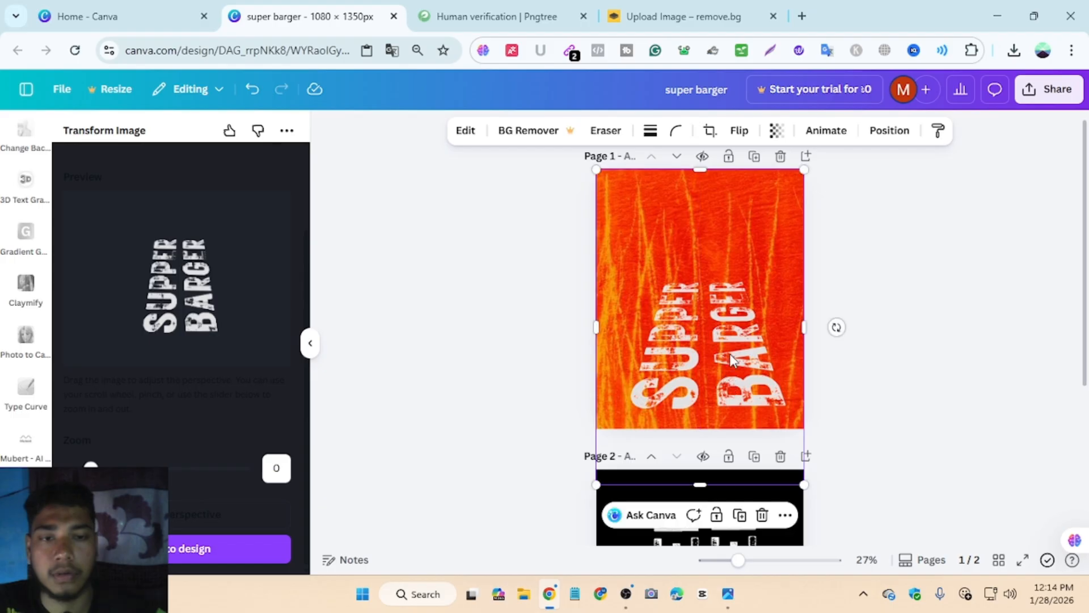
{"action": "left_click_drag", "start_coordinate": [703, 165], "coordinate": [785, 113]}
{"action": "left_click_drag", "start_coordinate": [724, 310], "coordinate": [726, 334]}
{"action": "left_click", "coordinate": [894, 343]}
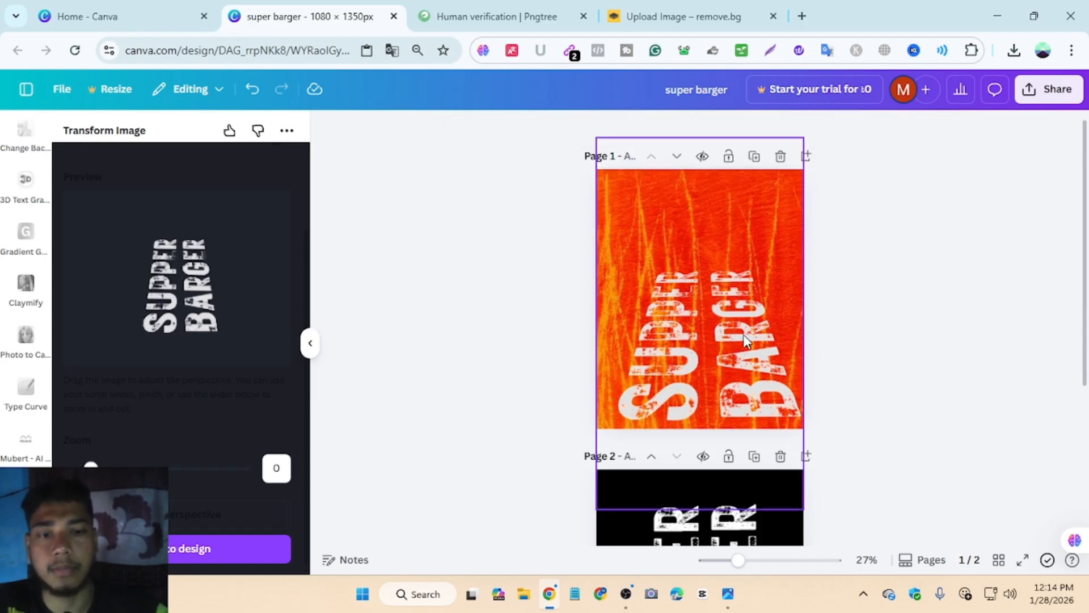
{"action": "left_click_drag", "start_coordinate": [743, 335], "coordinate": [736, 334]}
{"action": "left_click", "coordinate": [823, 351]}
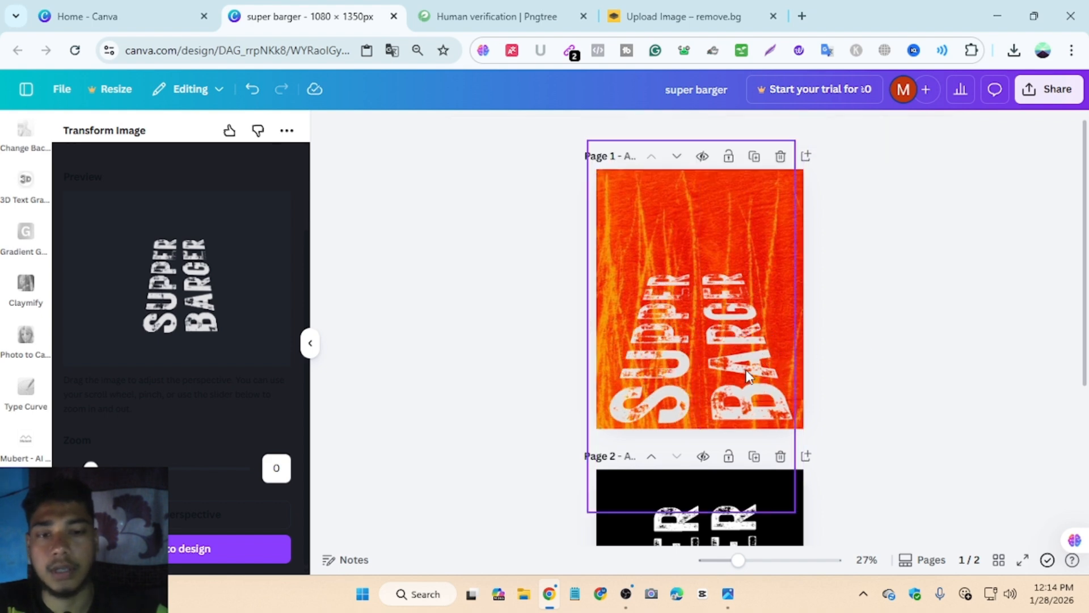
Close the Transform Image app and nudge the heading slightly on page 1.
{"action": "left_click", "coordinate": [313, 349]}
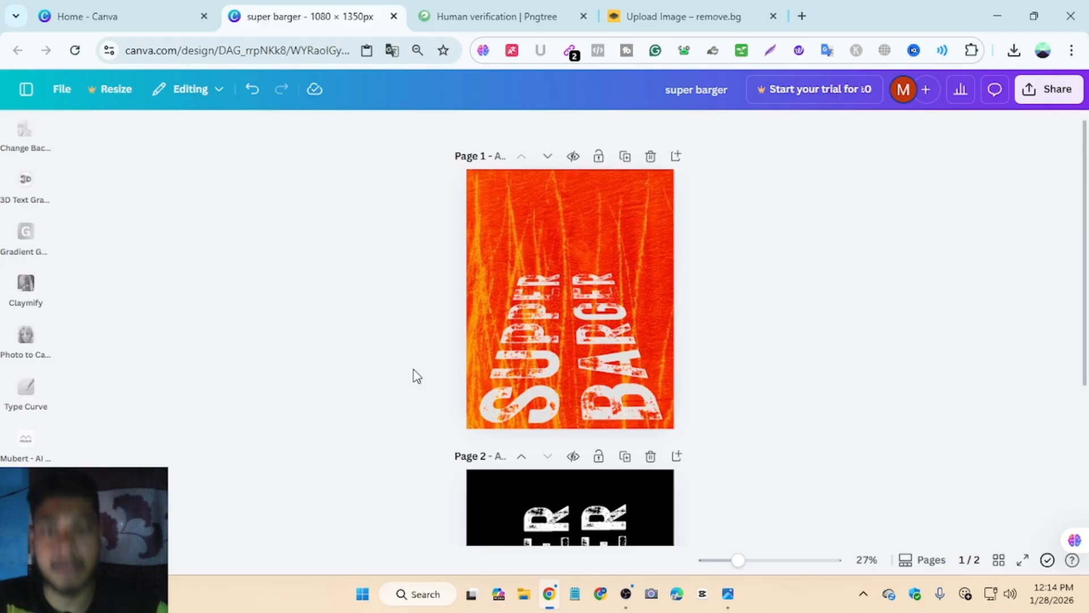
{"action": "left_click", "coordinate": [562, 369]}
{"action": "left_click_drag", "start_coordinate": [563, 369], "coordinate": [565, 371]}
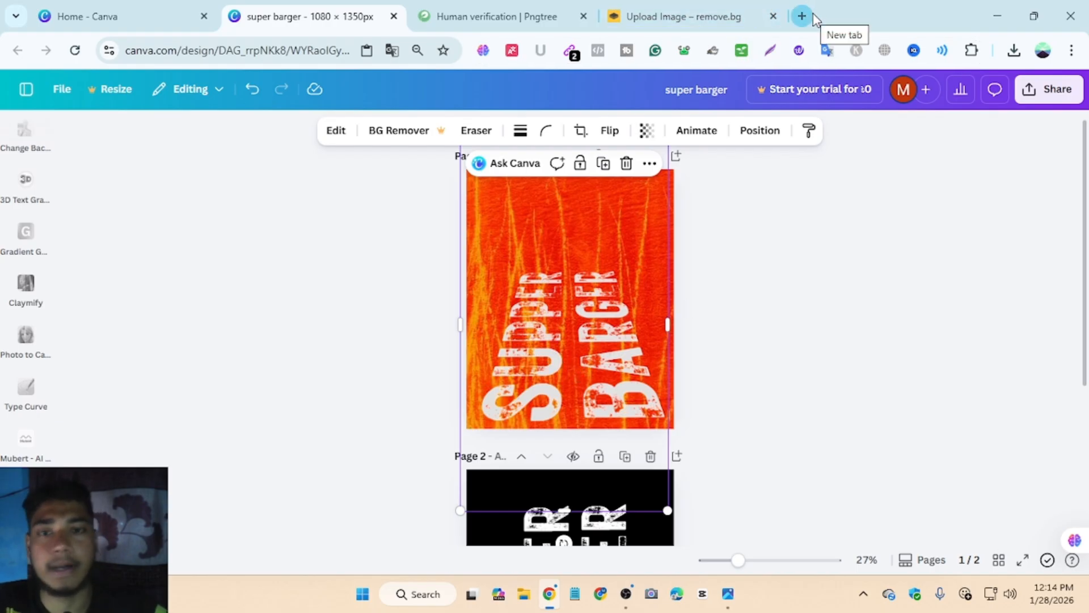
{"action": "scroll", "coordinate": [97, 301], "scroll_direction": "up", "scroll_amount": 1}
{"action": "scroll", "coordinate": [97, 301], "scroll_direction": "down", "scroll_amount": 3}
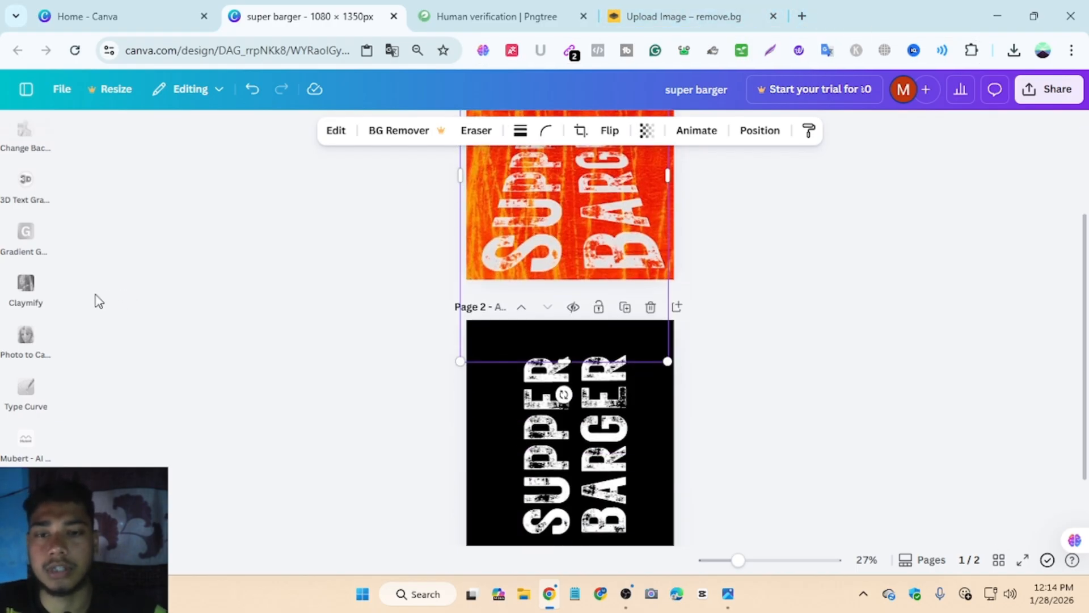
{"action": "scroll", "coordinate": [97, 301], "scroll_direction": "up", "scroll_amount": 3}
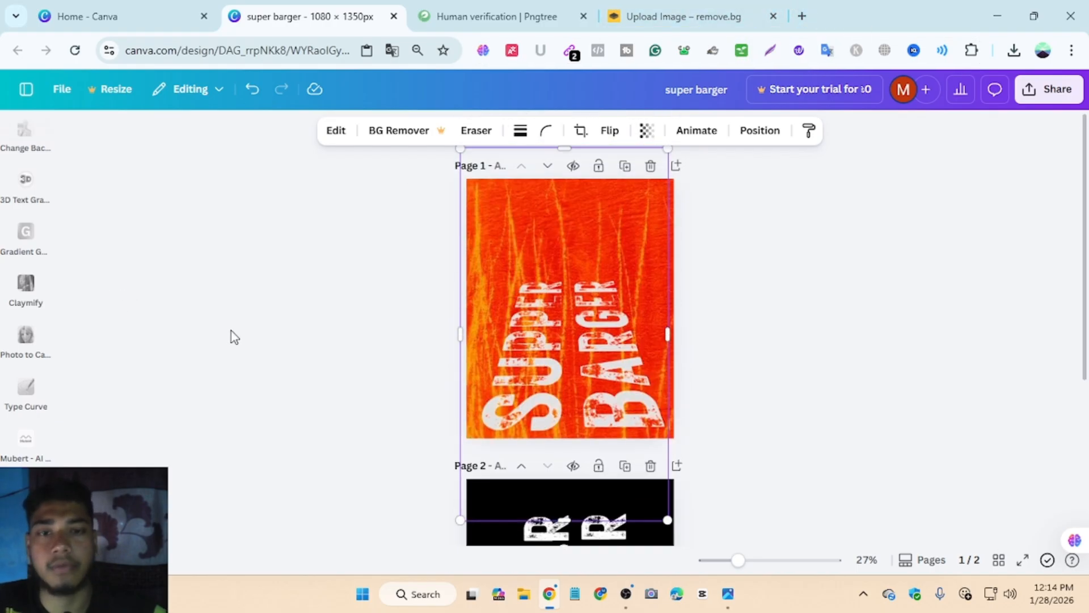
Search Google for "barger png" in a new browser tab.
{"action": "left_click", "coordinate": [802, 17]}
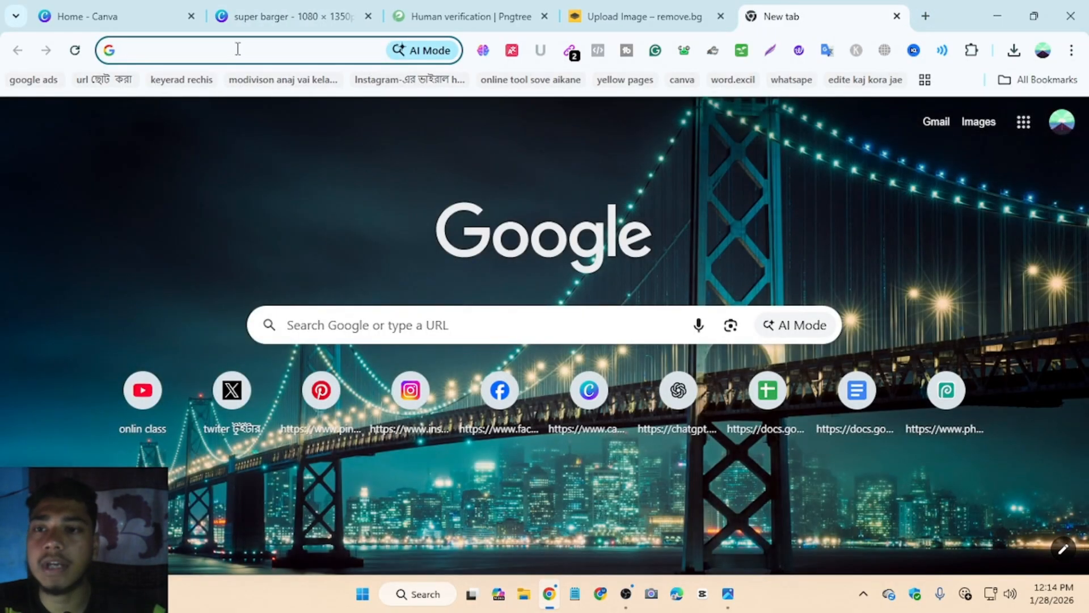
{"action": "left_click", "coordinate": [238, 50]}
{"action": "type", "text": "b"}
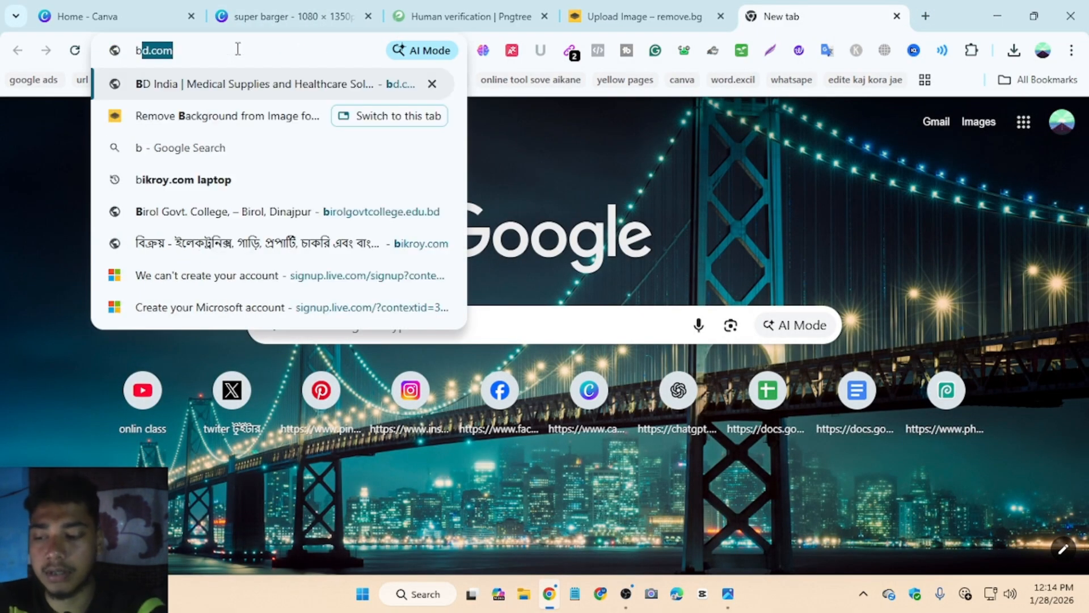
{"action": "type", "text": "a"}
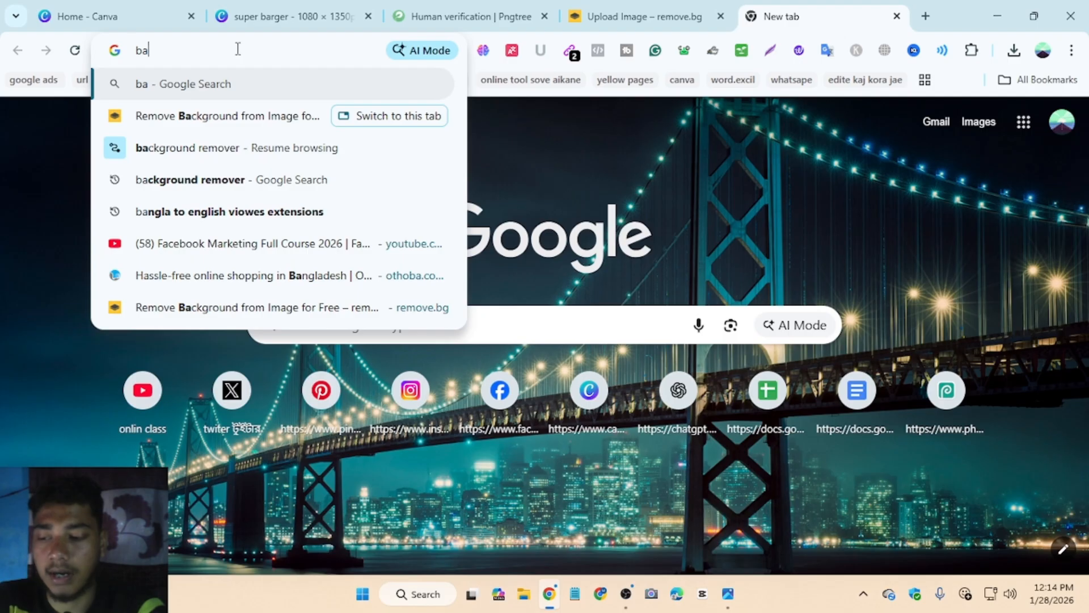
{"action": "type", "text": "g"}
{"action": "key", "text": "BackSpace"}
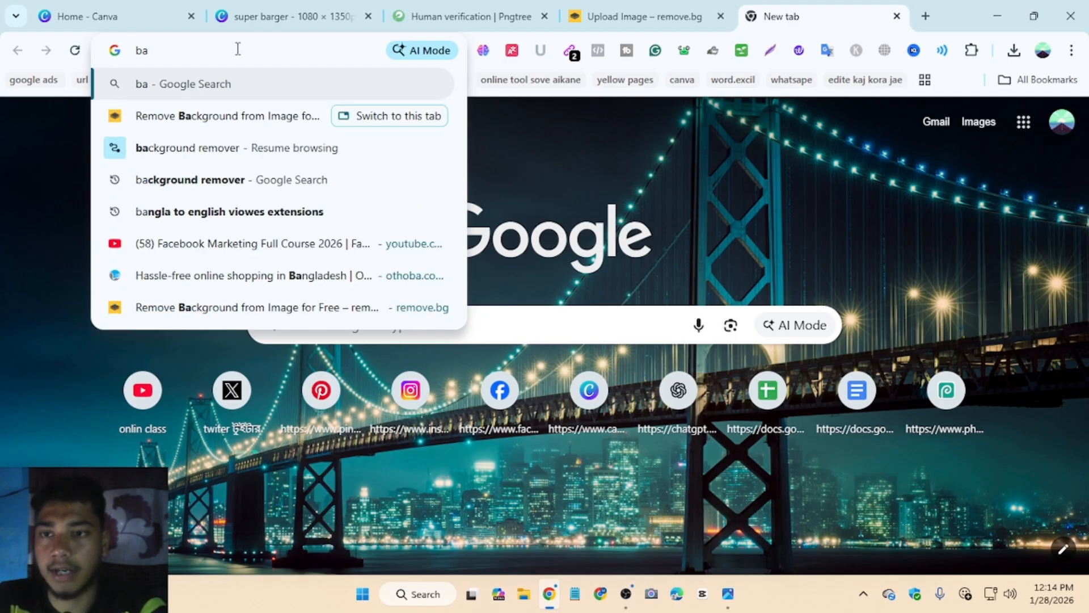
{"action": "type", "text": "rger "}
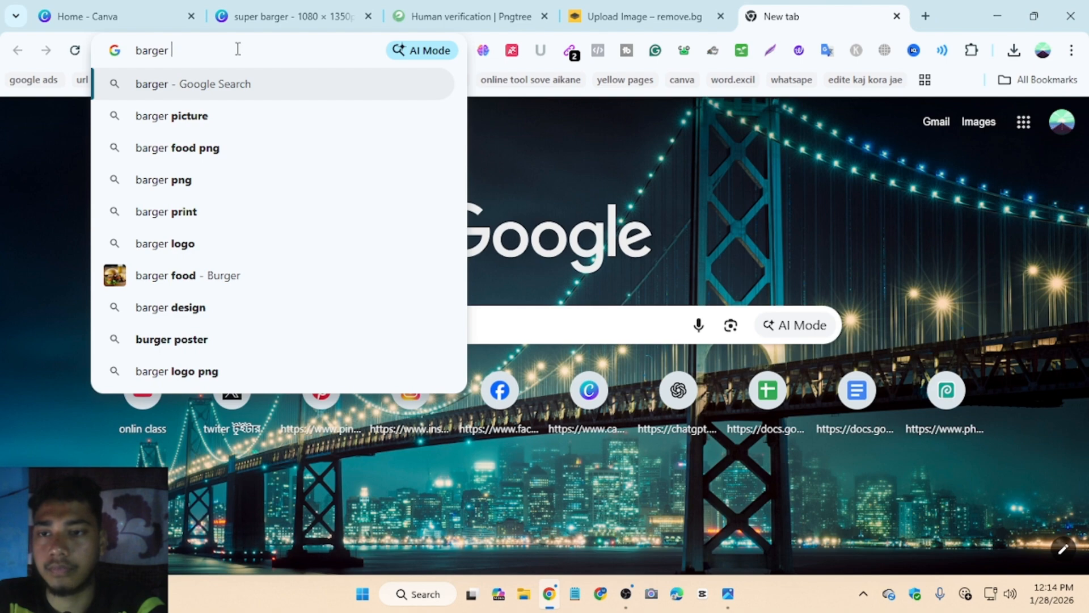
{"action": "type", "text": "png"}
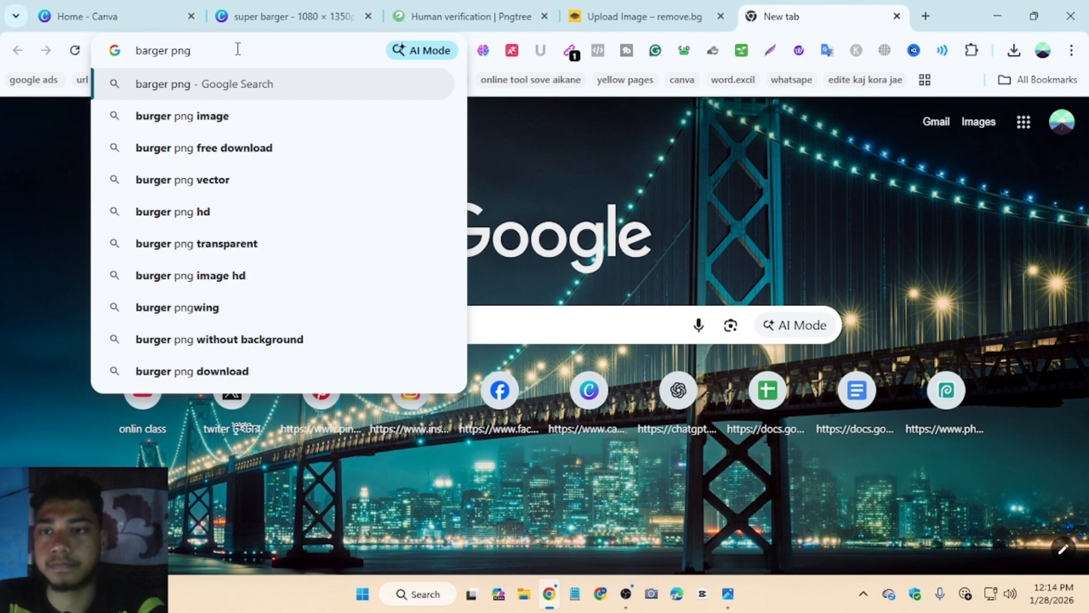
{"action": "key", "text": "Return"}
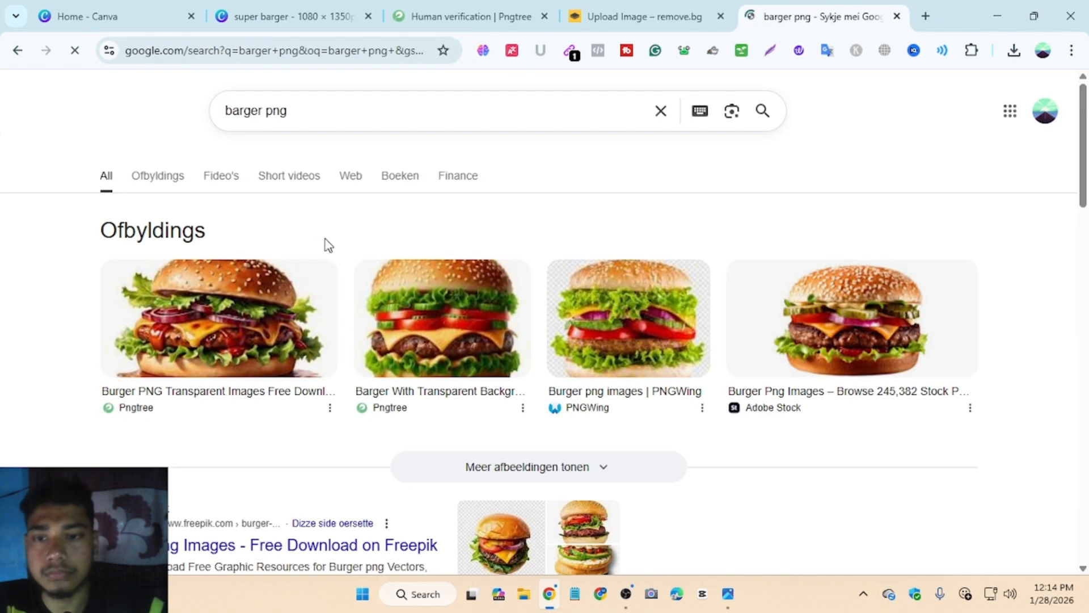
Look through the web results and the image results for a suitable burger picture.
{"action": "scroll", "coordinate": [340, 252], "scroll_direction": "down", "scroll_amount": 2}
{"action": "scroll", "coordinate": [423, 308], "scroll_direction": "down", "scroll_amount": 6}
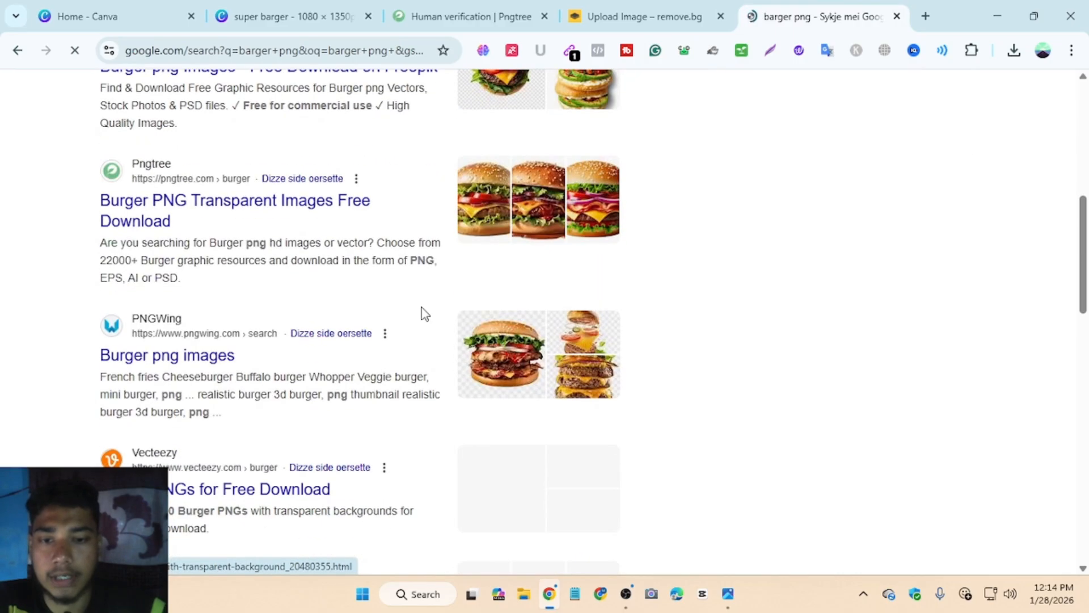
{"action": "scroll", "coordinate": [443, 329], "scroll_direction": "up", "scroll_amount": 1}
{"action": "mouse_move", "coordinate": [538, 461]}
{"action": "left_mouse_down"}
{"action": "mouse_move", "coordinate": [524, 460]}
{"action": "mouse_move", "coordinate": [539, 470]}
{"action": "left_mouse_up"}
{"action": "scroll", "coordinate": [518, 435], "scroll_direction": "up", "scroll_amount": 5}
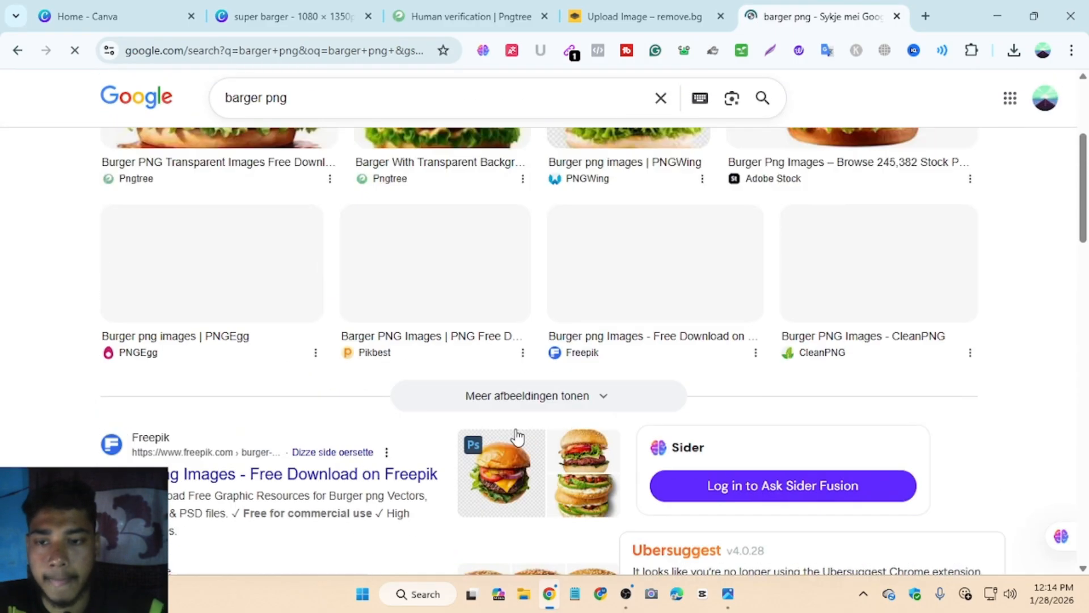
{"action": "scroll", "coordinate": [340, 391], "scroll_direction": "up", "scroll_amount": 3}
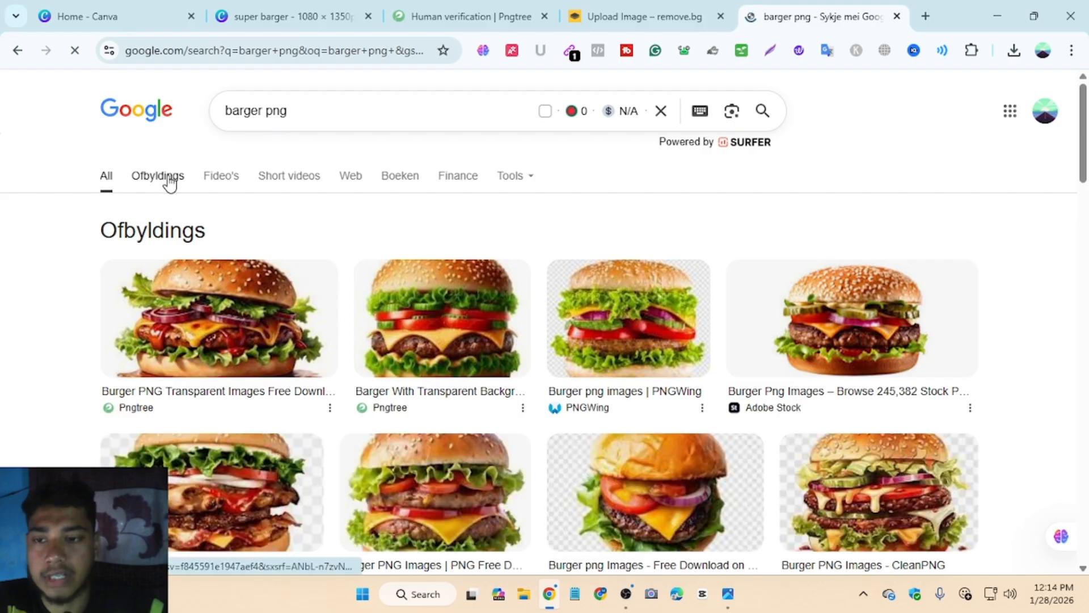
{"action": "scroll", "coordinate": [510, 290], "scroll_direction": "down", "scroll_amount": 2}
{"action": "scroll", "coordinate": [652, 354], "scroll_direction": "down", "scroll_amount": 1}
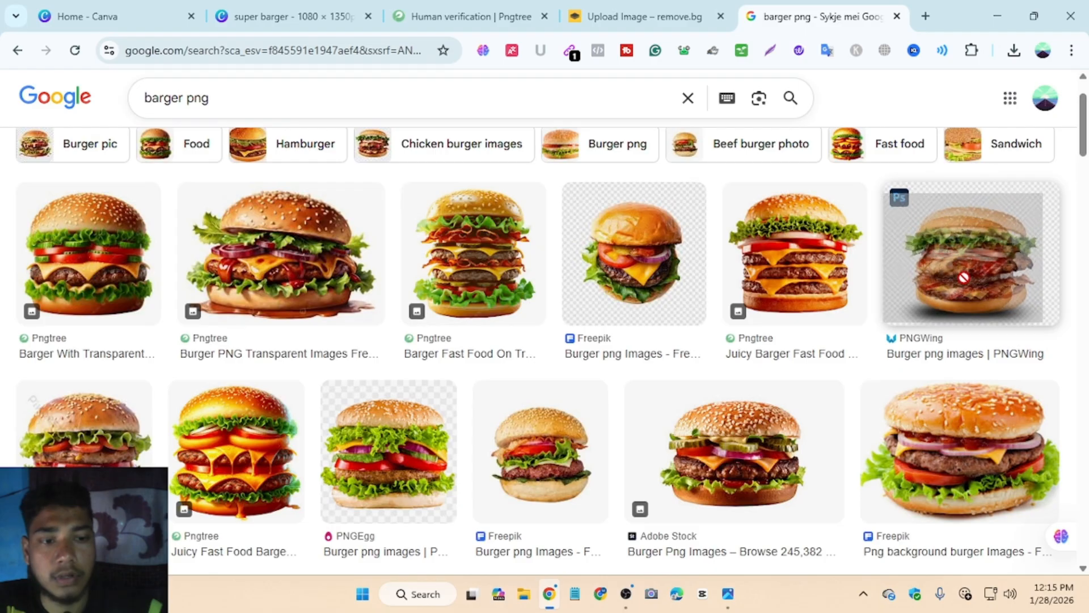
{"action": "scroll", "coordinate": [464, 338], "scroll_direction": "down", "scroll_amount": 1}
{"action": "scroll", "coordinate": [339, 334], "scroll_direction": "up", "scroll_amount": 1}
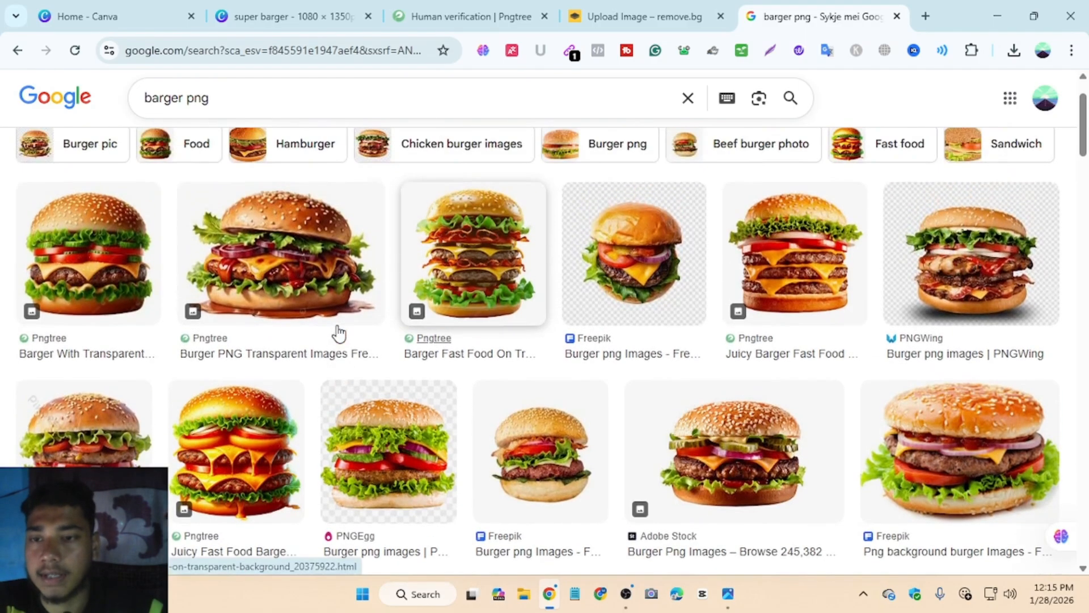
Save Pngtree's tall stacked "Barger Fast Food On Transparent Background" picture as a PNG in the Pictures folder.
{"action": "left_click", "coordinate": [513, 267]}
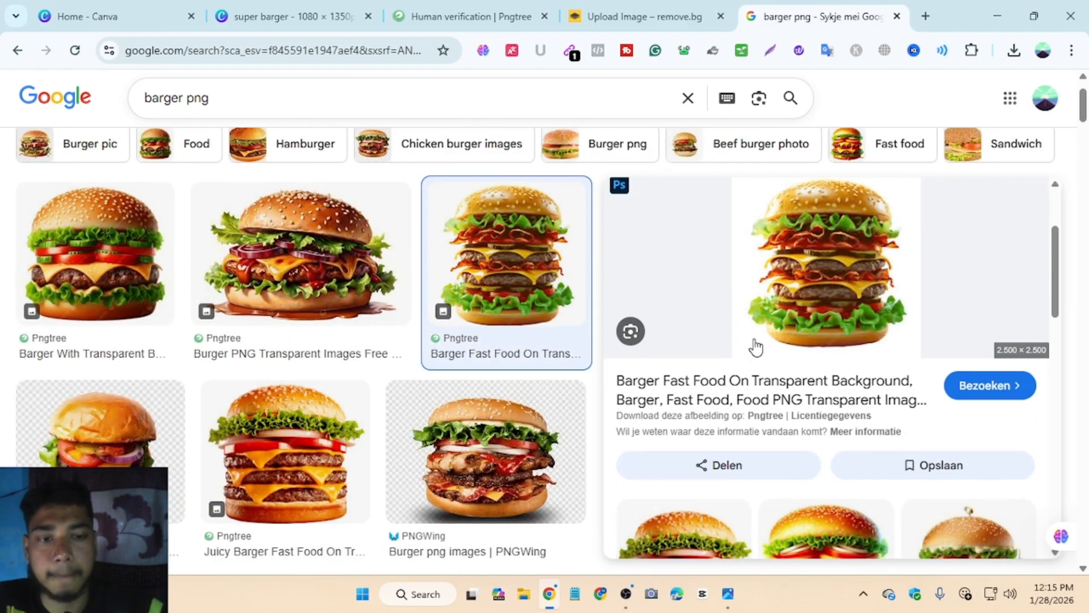
{"action": "scroll", "coordinate": [772, 352], "scroll_direction": "up", "scroll_amount": 1}
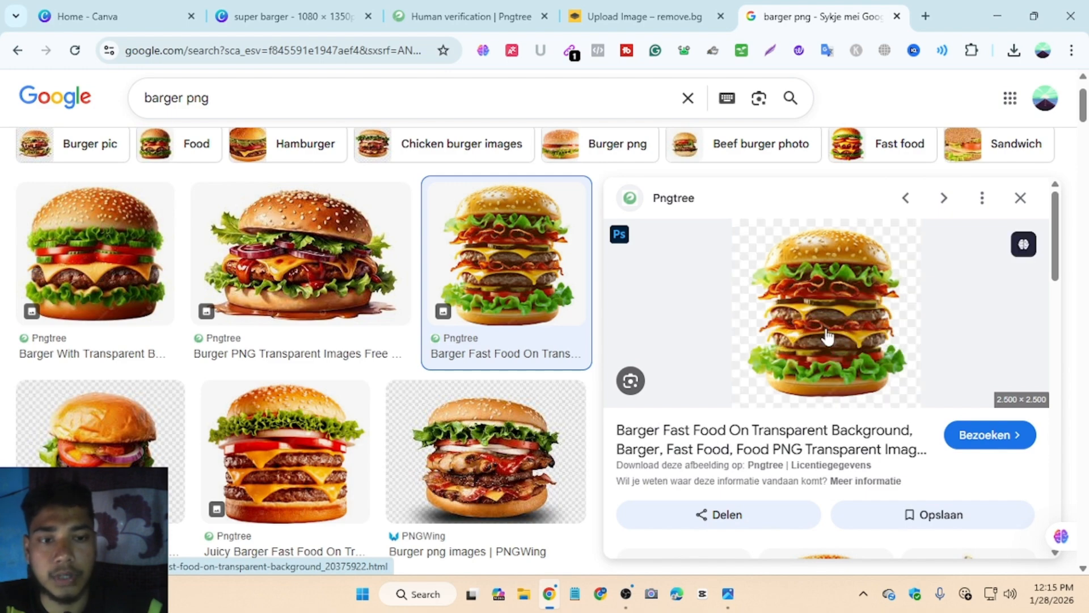
{"action": "right_click", "coordinate": [827, 332]}
{"action": "left_click", "coordinate": [592, 353]}
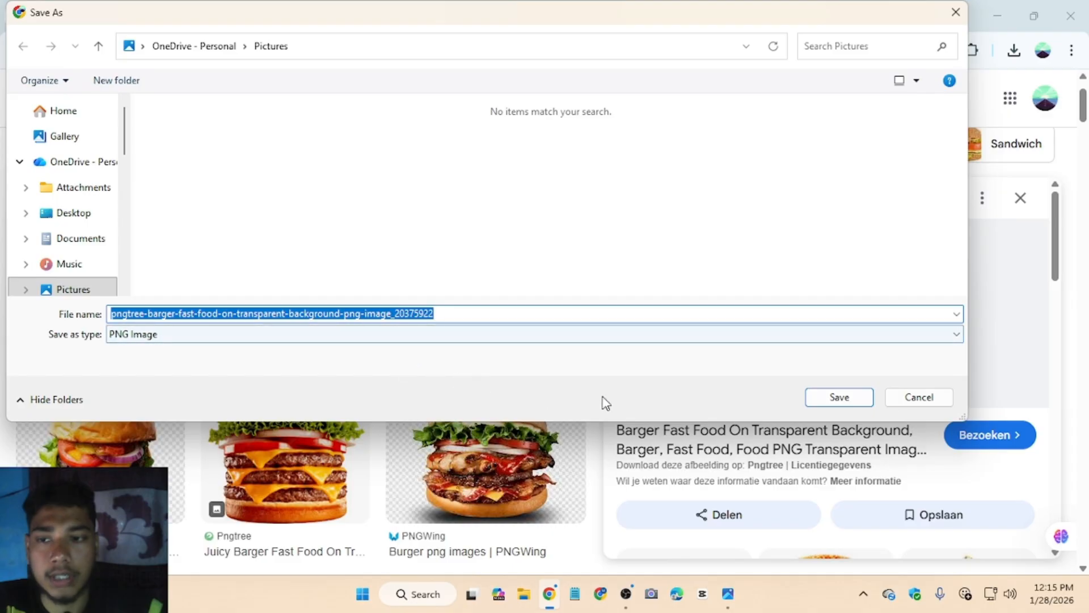
{"action": "left_click", "coordinate": [839, 396]}
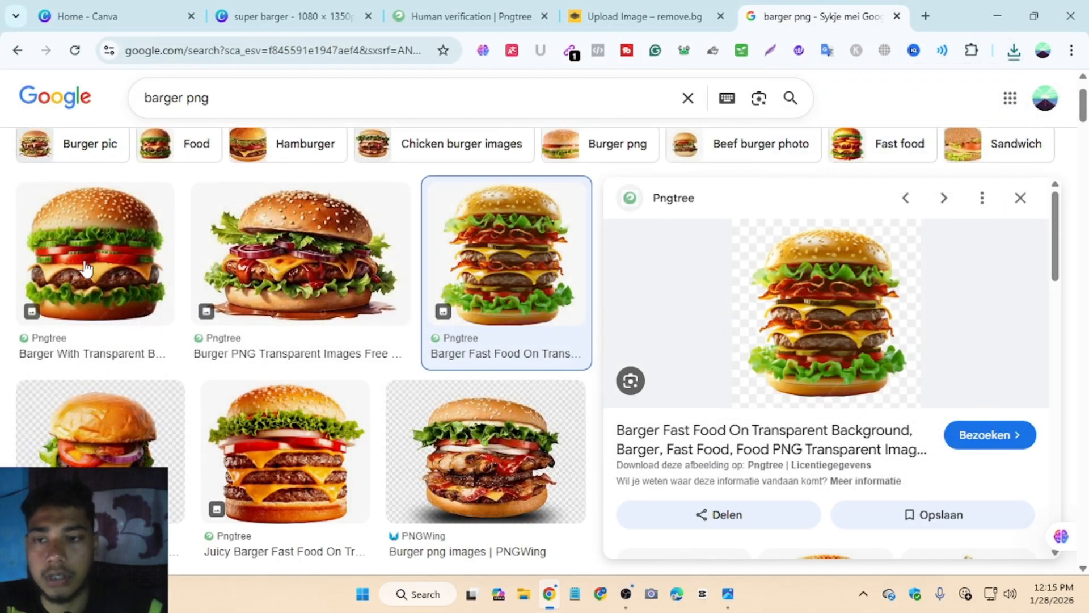
Run a Google image search with the first cheeseburger picture from the results.
{"action": "left_click_drag", "start_coordinate": [87, 267], "coordinate": [732, 144]}
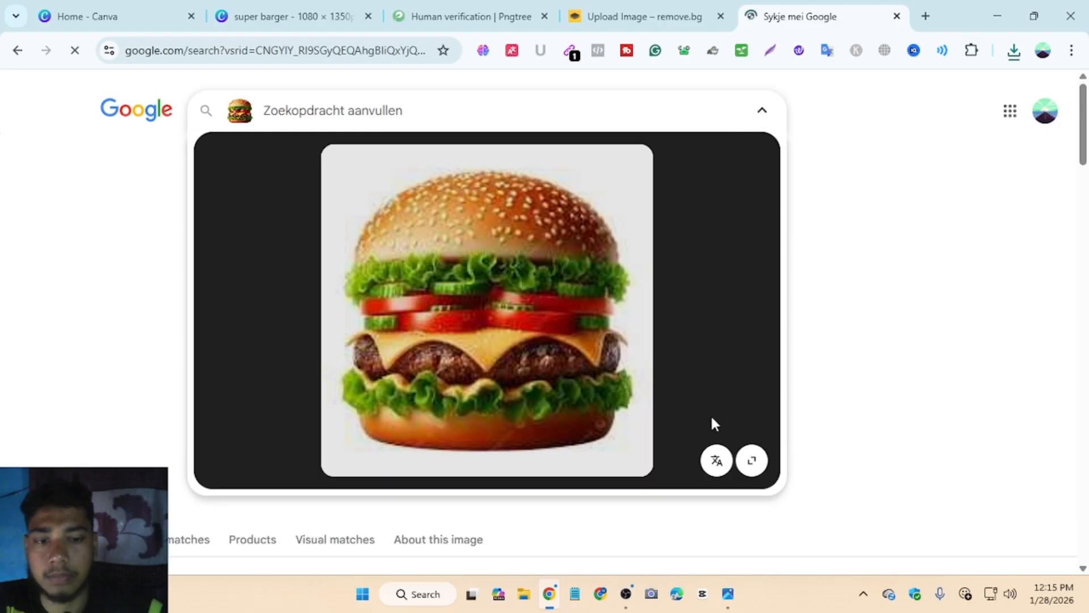
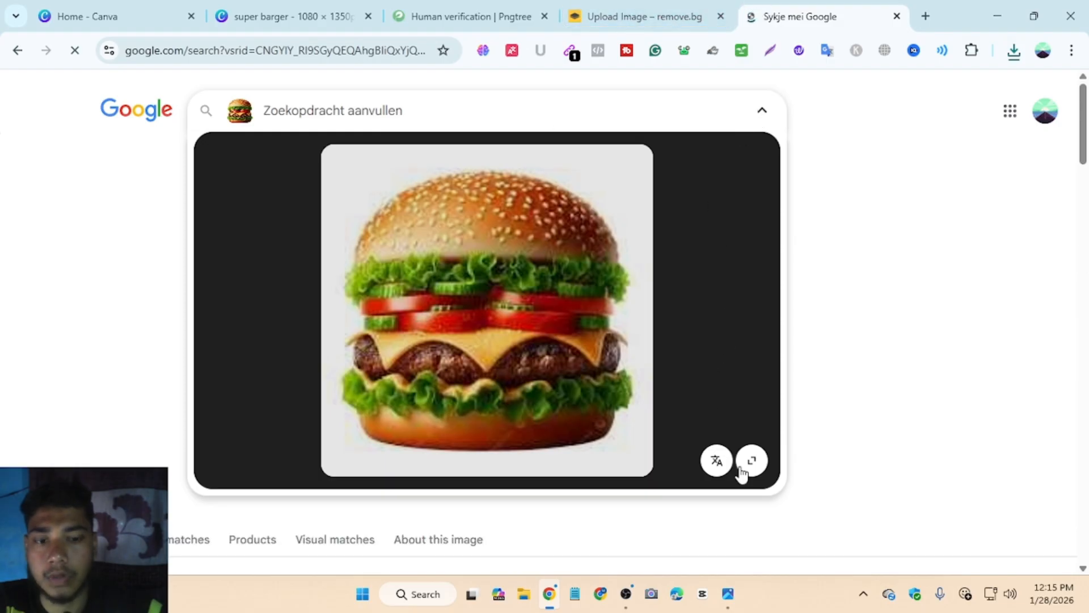
Close the Google Lens results page and view the downloaded Pngtree burger picture from File Explorer's recent files.
{"action": "left_click", "coordinate": [896, 16]}
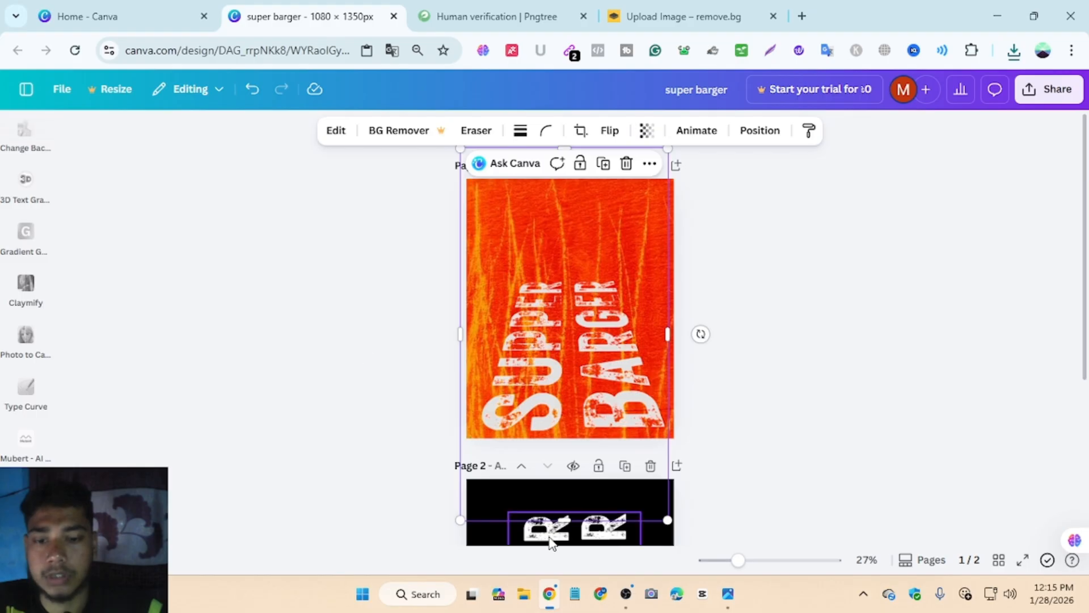
{"action": "left_click", "coordinate": [525, 604]}
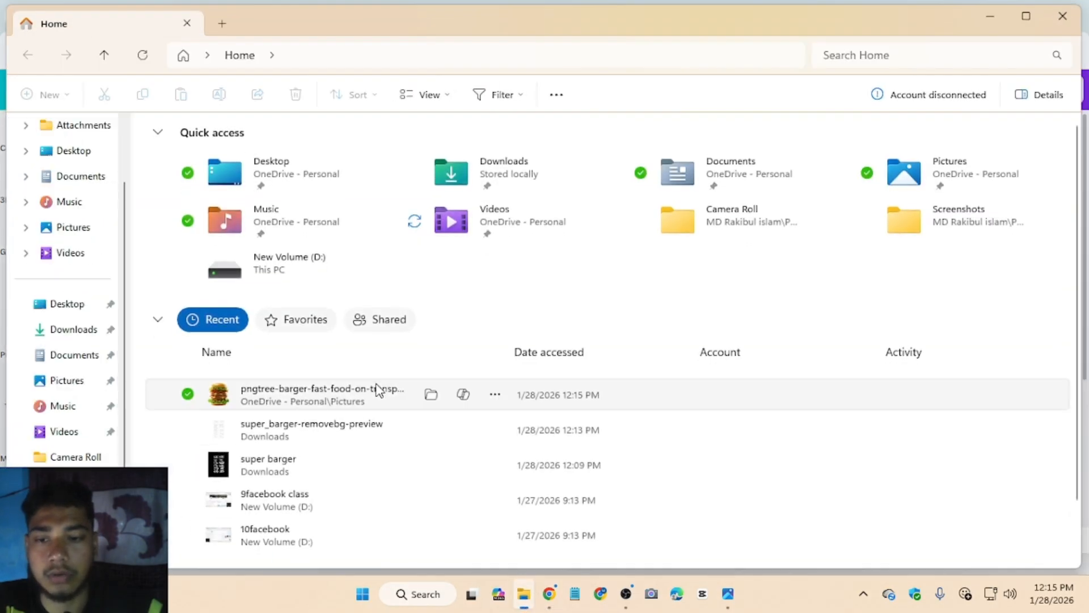
{"action": "left_click", "coordinate": [378, 391]}
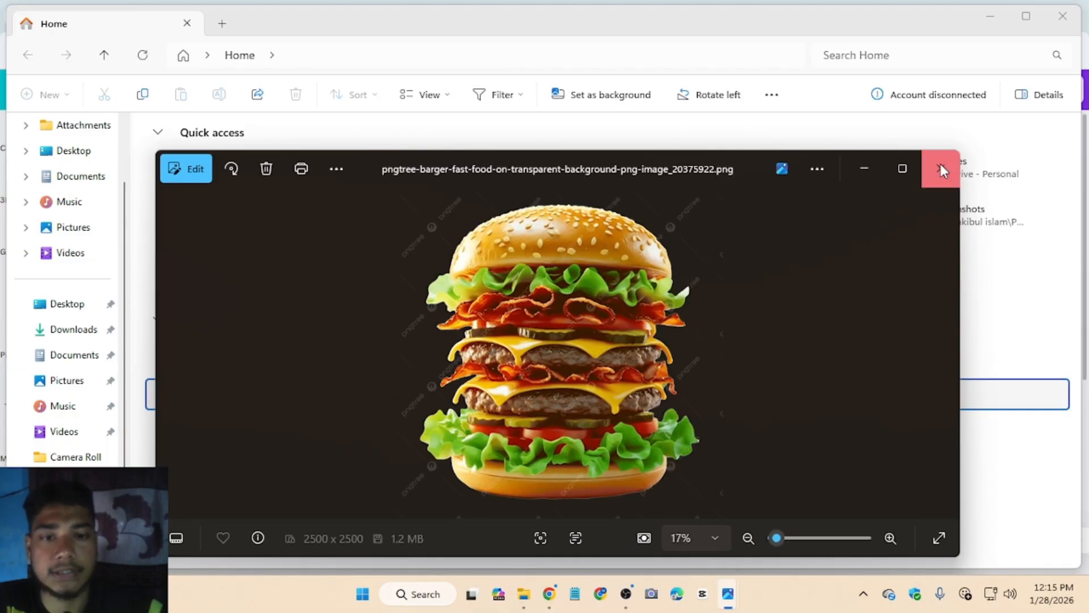
{"action": "left_click", "coordinate": [941, 166]}
Return to Chrome and run a Google image search for "barger png".
{"action": "left_click", "coordinate": [550, 599]}
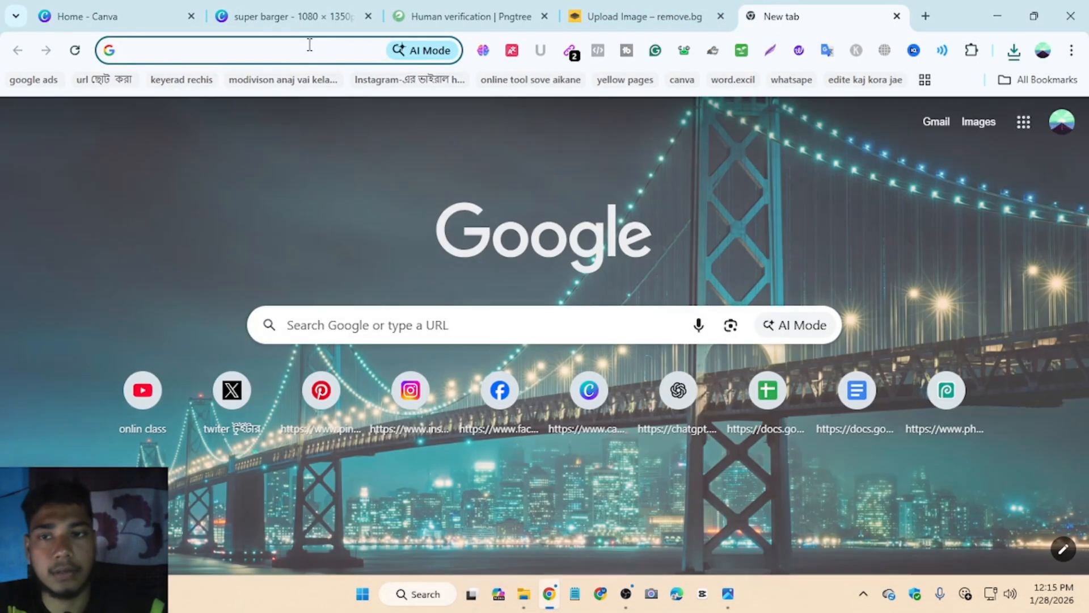
{"action": "left_click", "coordinate": [309, 45]}
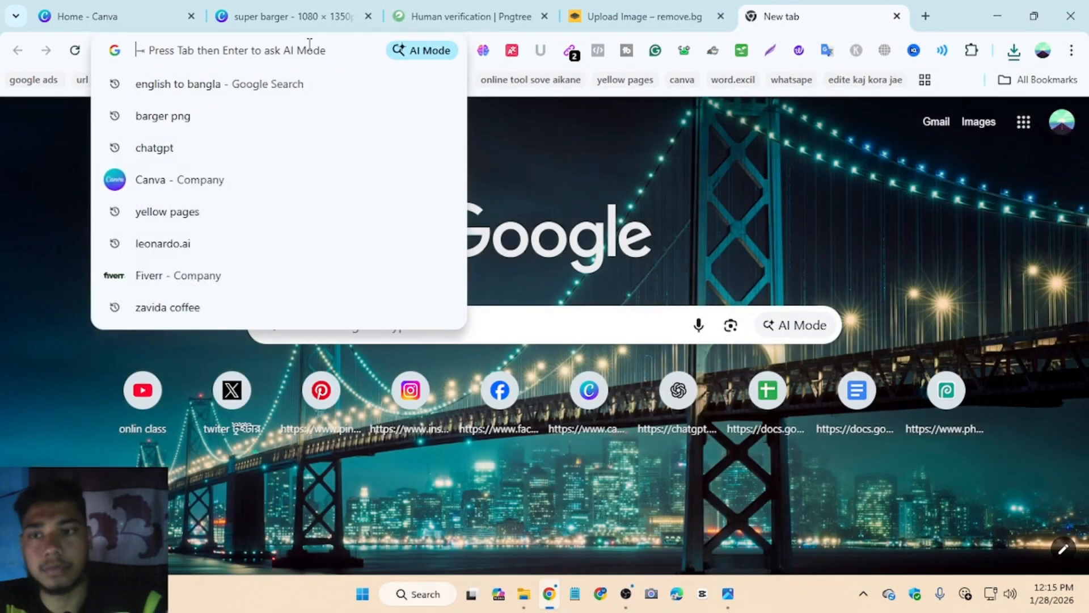
{"action": "left_click", "coordinate": [190, 125]}
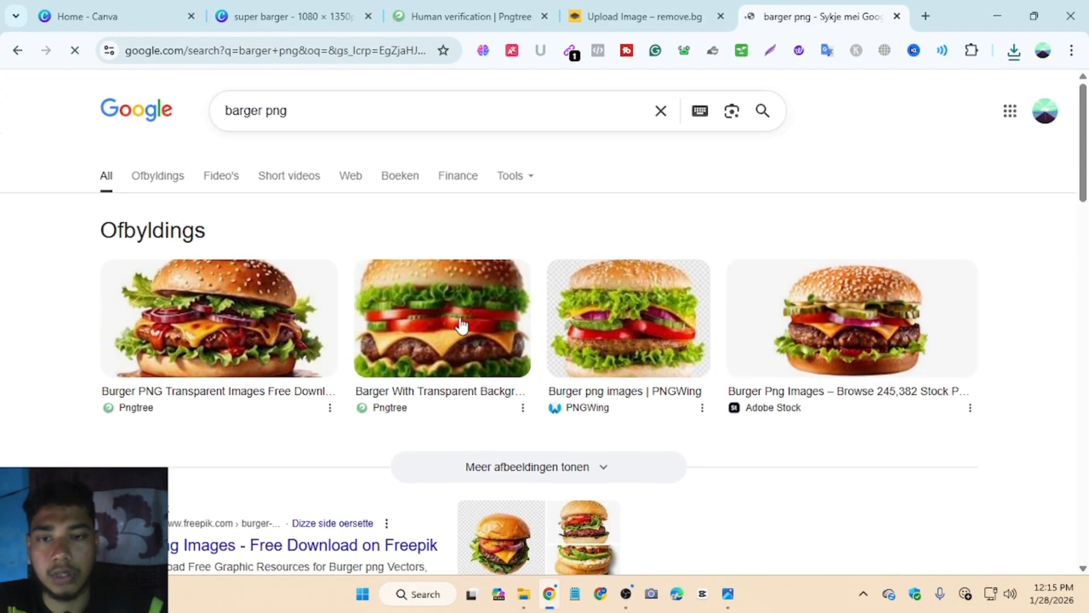
{"action": "left_click", "coordinate": [152, 187]}
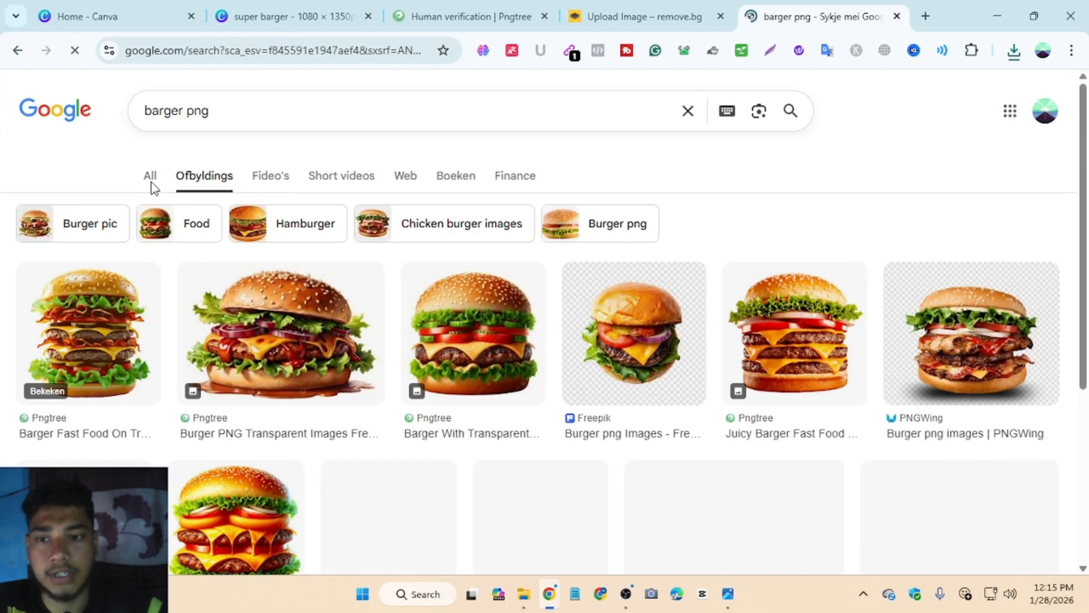
Look through the burger image results for a suitable picture.
{"action": "scroll", "coordinate": [460, 260], "scroll_direction": "down", "scroll_amount": 1}
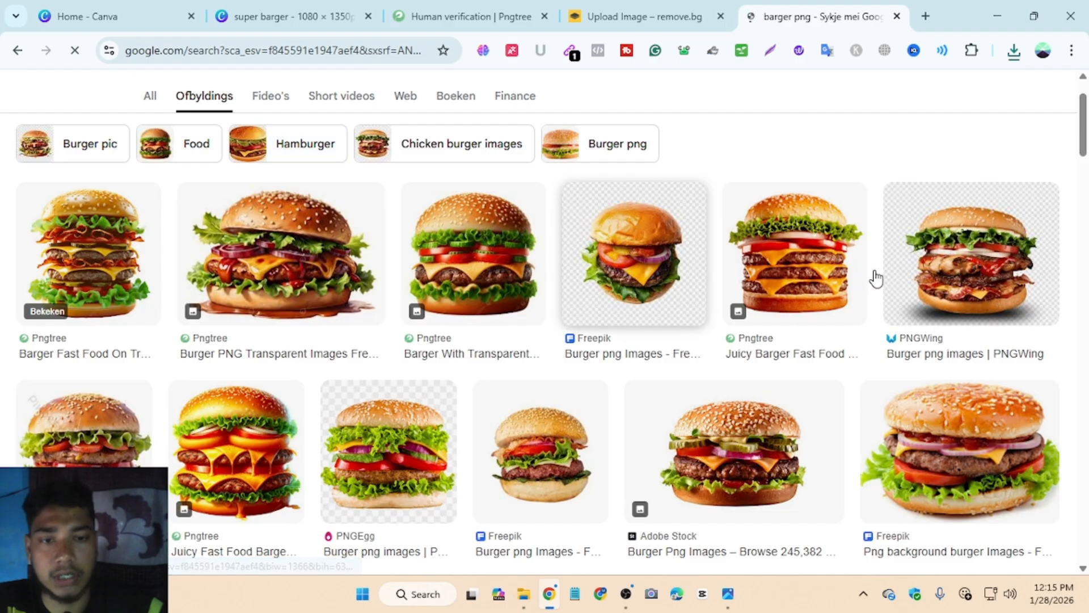
{"action": "scroll", "coordinate": [146, 272], "scroll_direction": "down", "scroll_amount": 1}
{"action": "scroll", "coordinate": [94, 219], "scroll_direction": "down", "scroll_amount": 1}
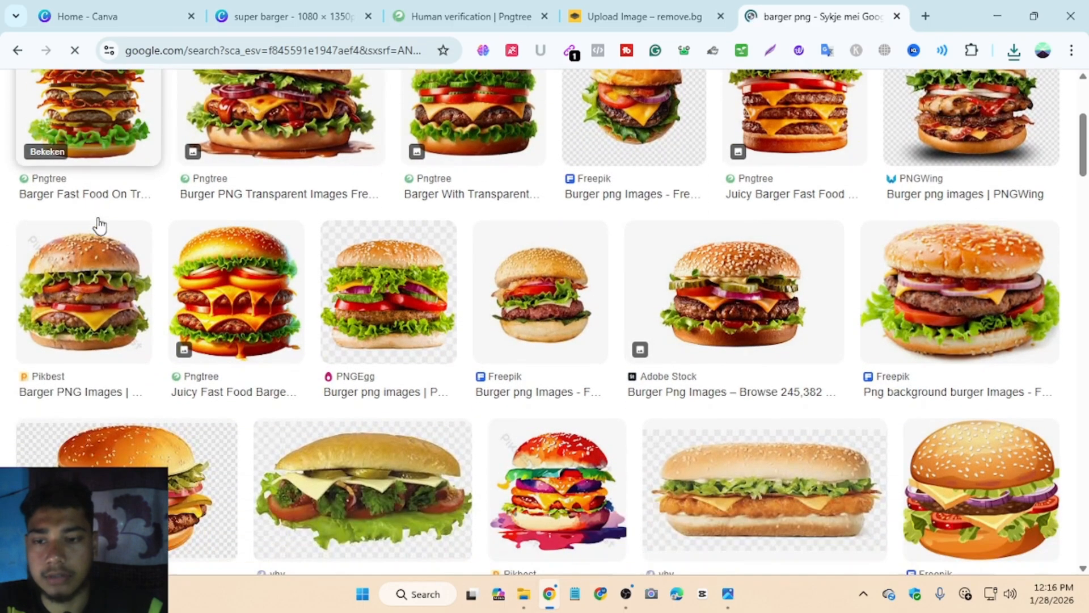
{"action": "scroll", "coordinate": [749, 309], "scroll_direction": "down", "scroll_amount": 1}
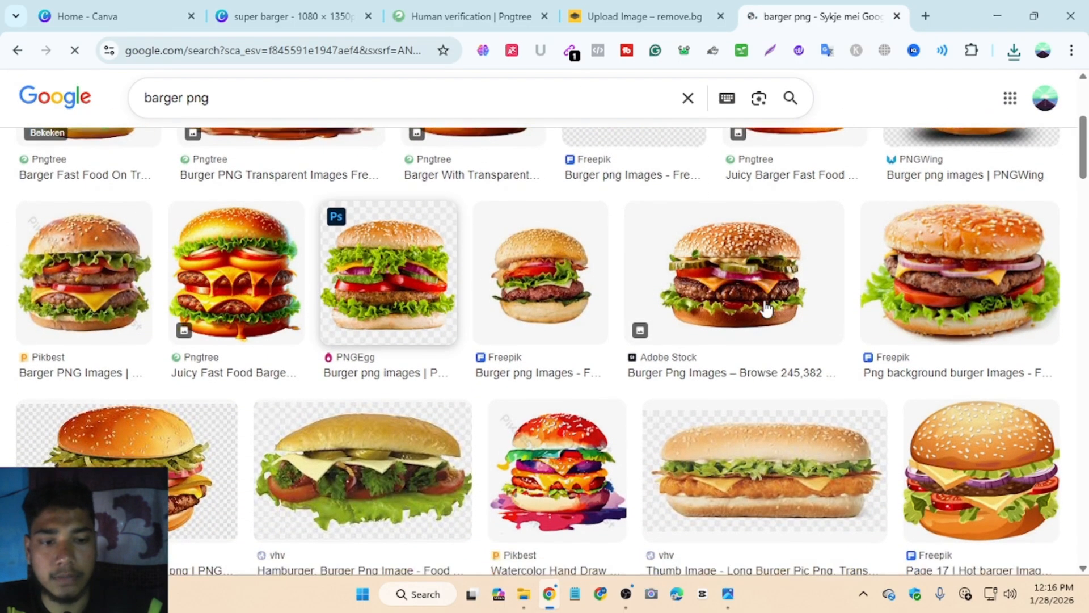
{"action": "scroll", "coordinate": [695, 333], "scroll_direction": "down", "scroll_amount": 3}
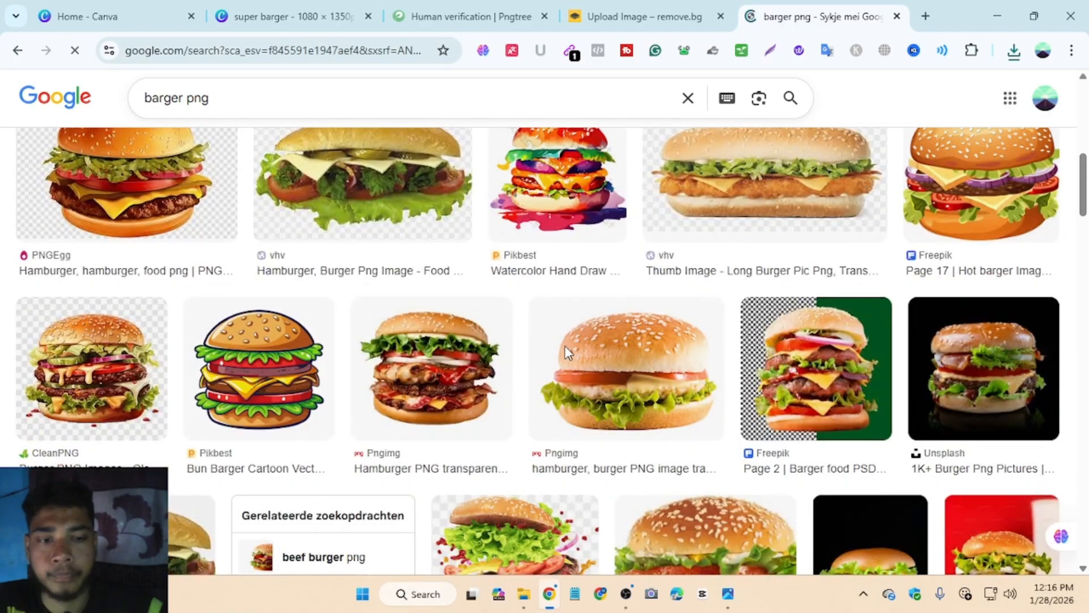
{"action": "scroll", "coordinate": [851, 366], "scroll_direction": "down", "scroll_amount": 2}
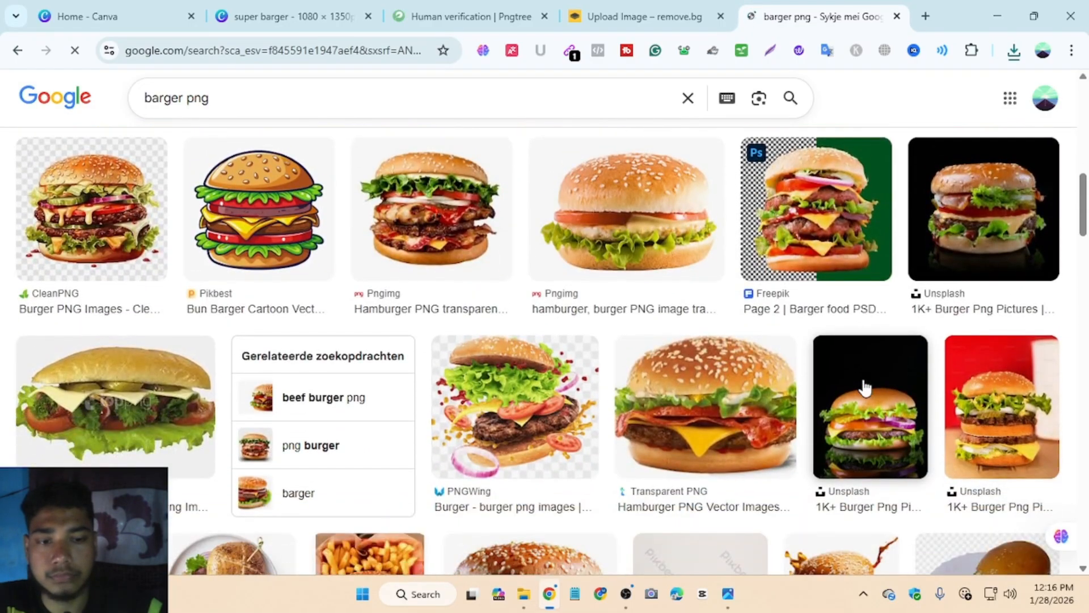
{"action": "scroll", "coordinate": [839, 394], "scroll_direction": "down", "scroll_amount": 1}
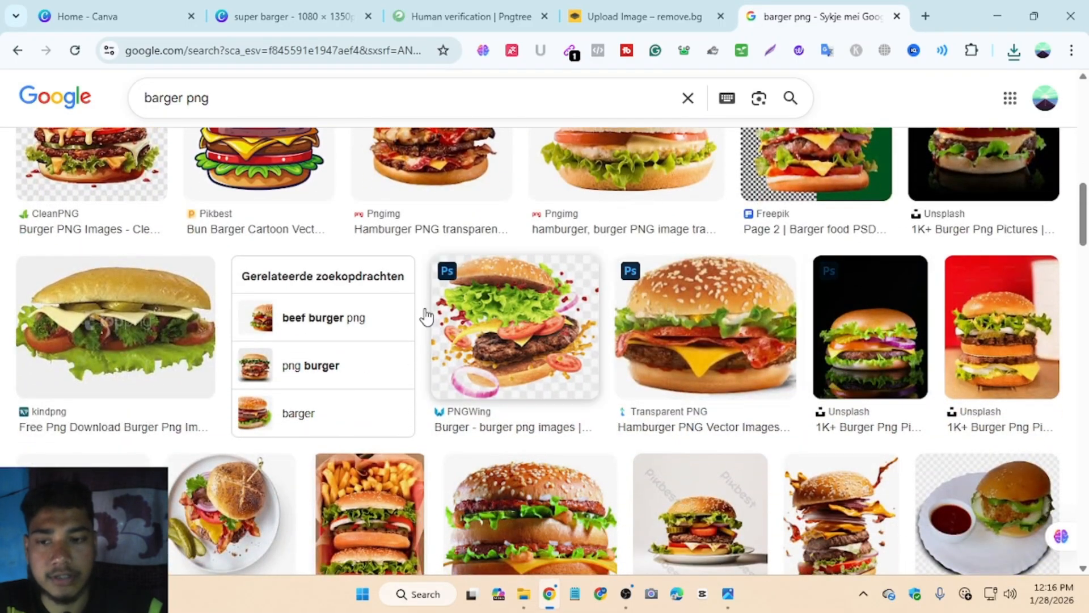
{"action": "scroll", "coordinate": [182, 324], "scroll_direction": "down", "scroll_amount": 1}
{"action": "scroll", "coordinate": [151, 316], "scroll_direction": "up", "scroll_amount": 5}
{"action": "scroll", "coordinate": [152, 319], "scroll_direction": "up", "scroll_amount": 5}
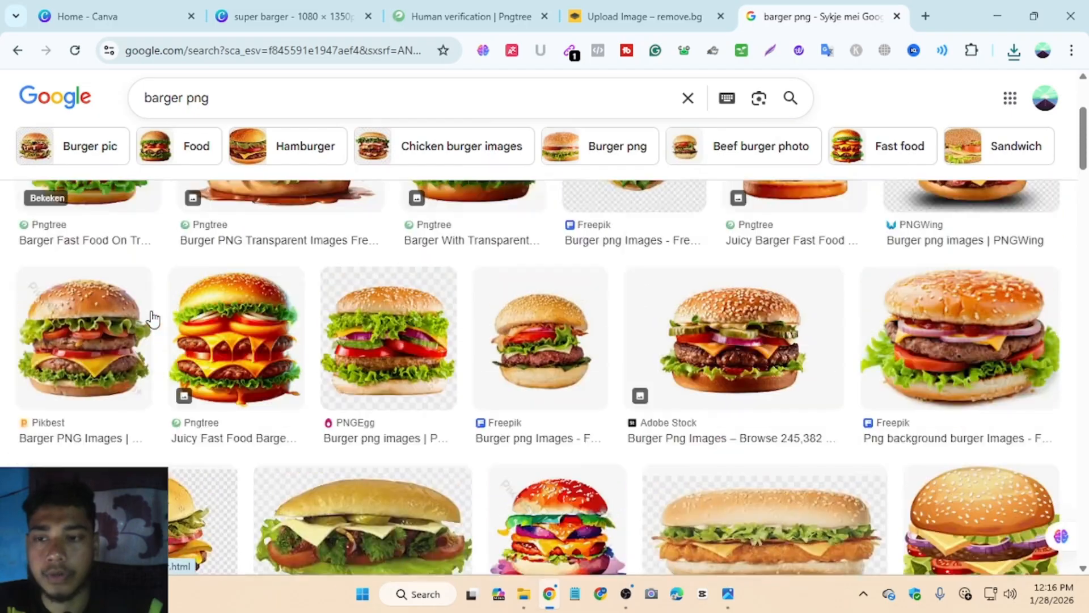
{"action": "scroll", "coordinate": [152, 318], "scroll_direction": "up", "scroll_amount": 3}
Save the Pngtree "Burger PNG Transparent Images" picture to the Pictures folder as the JPEG file images, and view the saved file.
{"action": "right_click", "coordinate": [274, 327]}
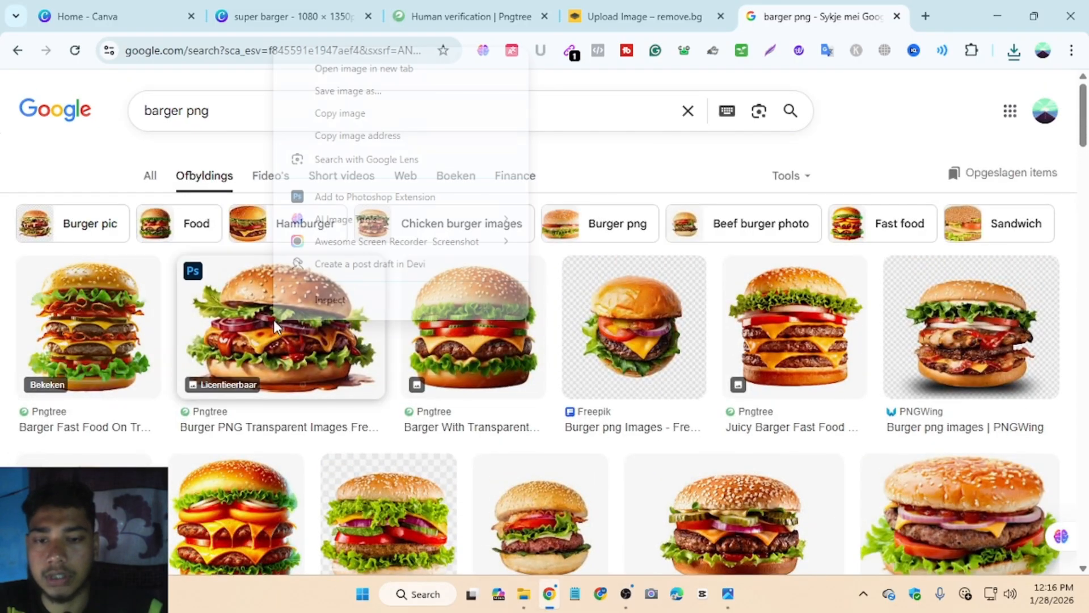
{"action": "left_click", "coordinate": [235, 321]}
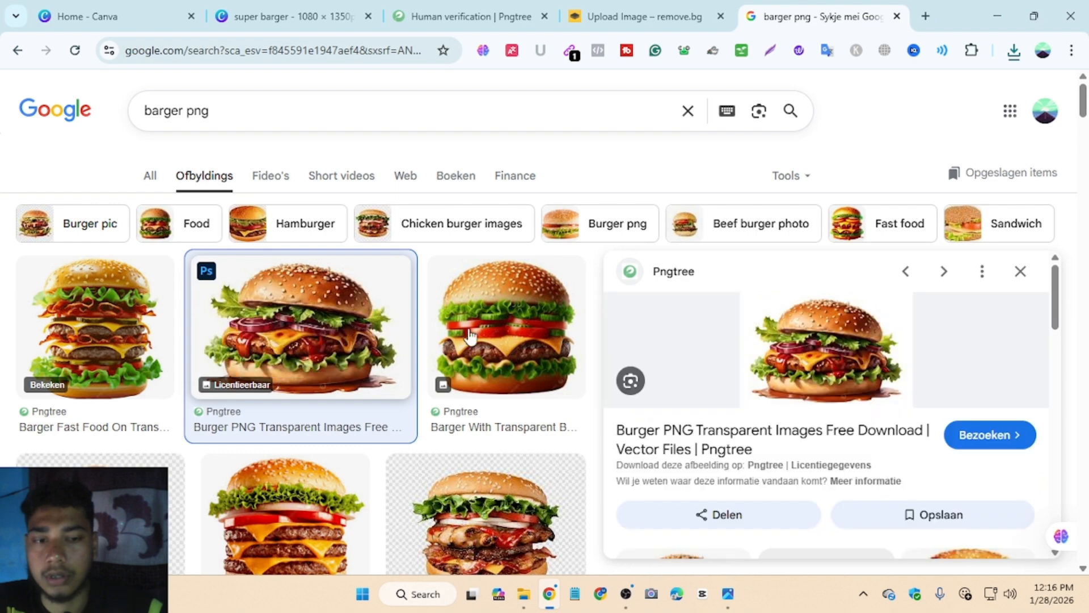
{"action": "scroll", "coordinate": [758, 419], "scroll_direction": "down", "scroll_amount": 5}
{"action": "scroll", "coordinate": [758, 420], "scroll_direction": "up", "scroll_amount": 5}
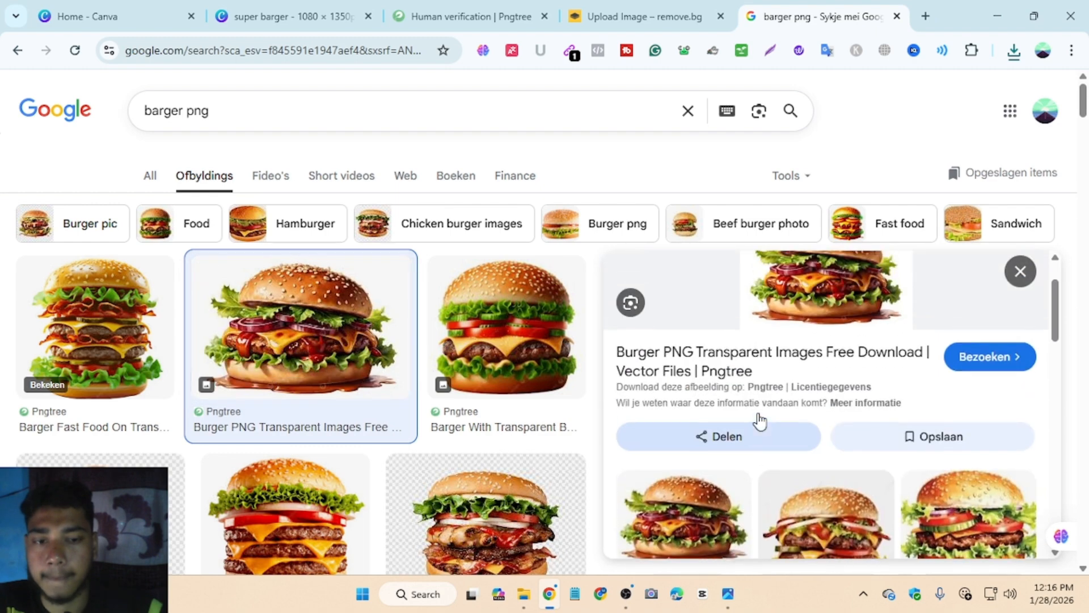
{"action": "right_click", "coordinate": [815, 348]}
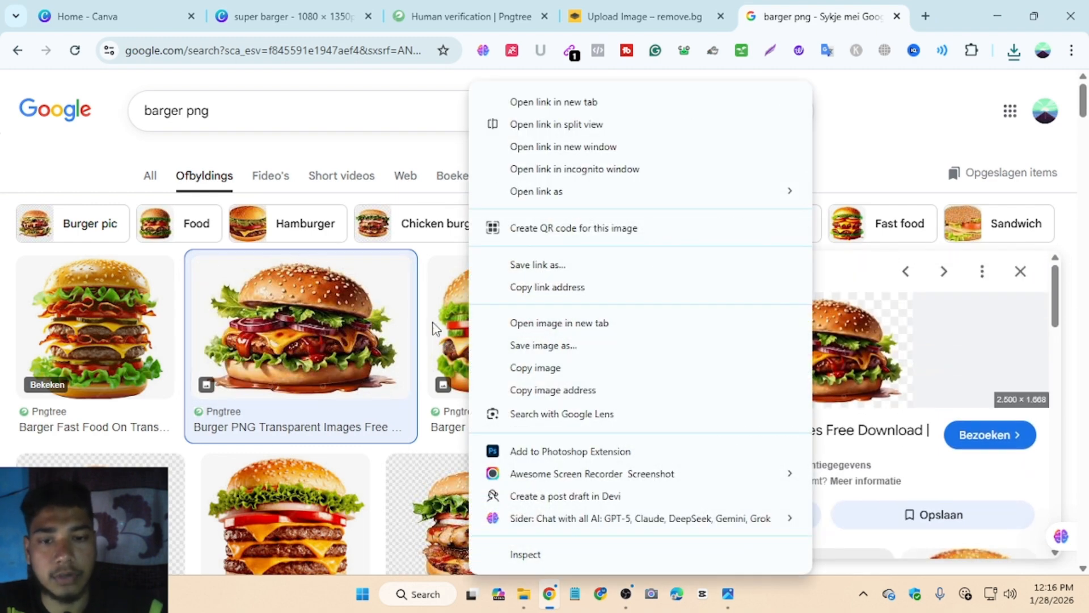
{"action": "left_click", "coordinate": [520, 367]}
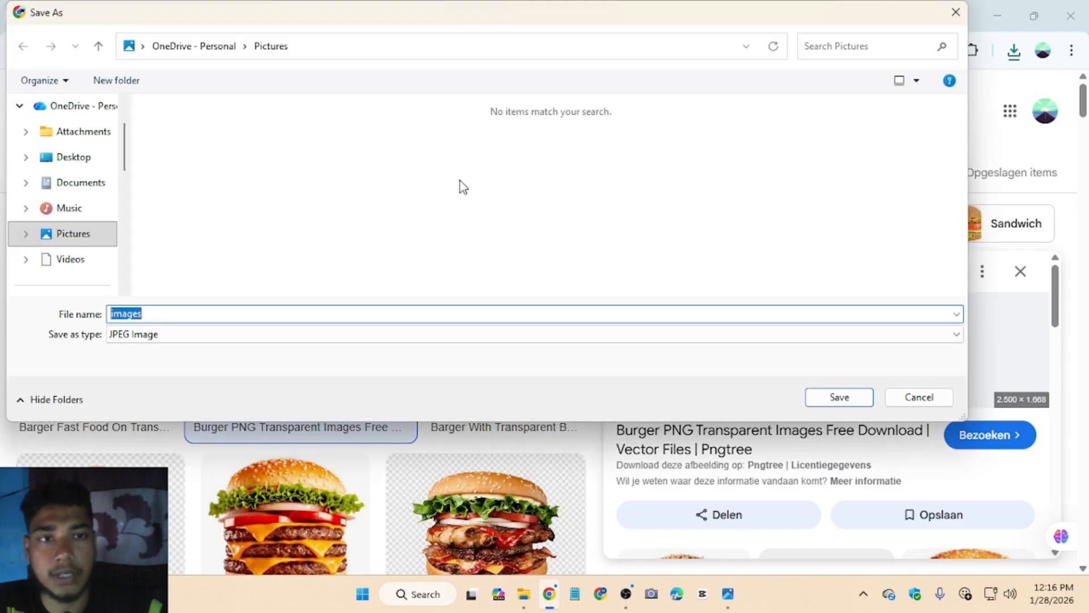
{"action": "left_click", "coordinate": [857, 402]}
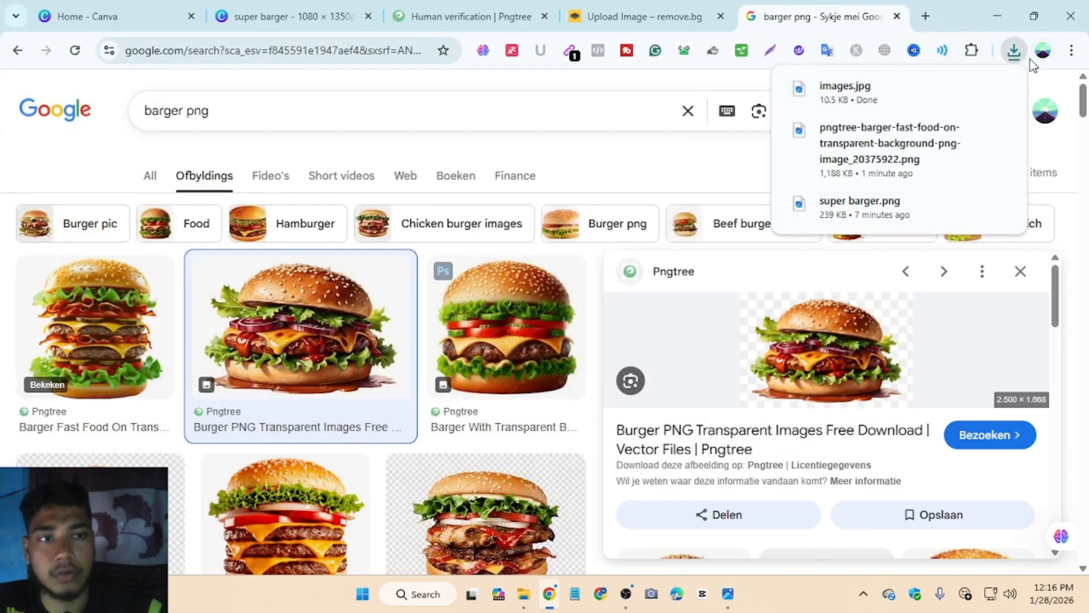
{"action": "left_click", "coordinate": [916, 91]}
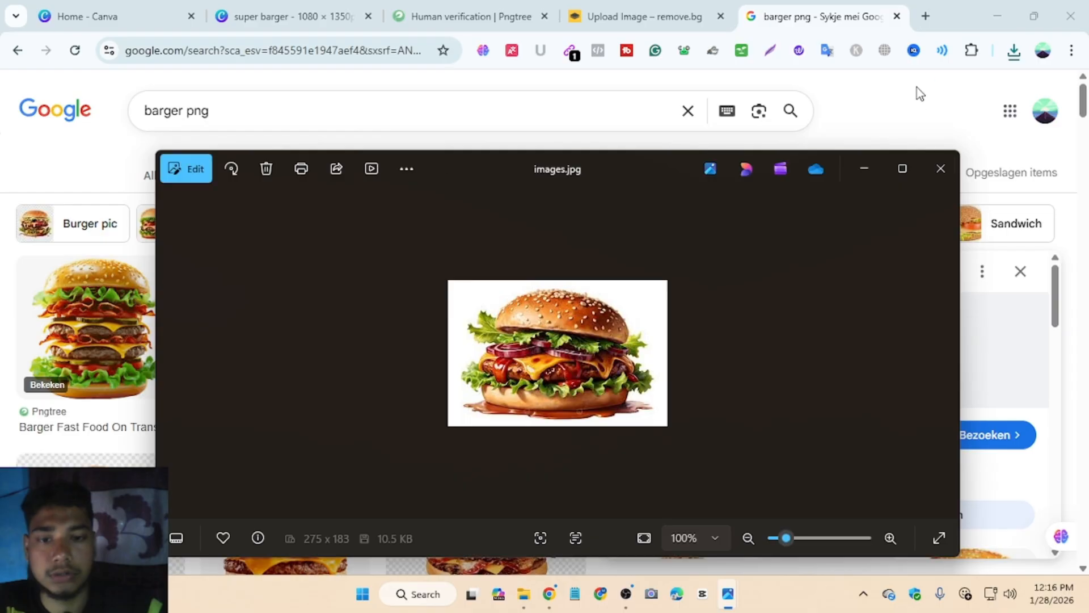
{"action": "left_click", "coordinate": [941, 168]}
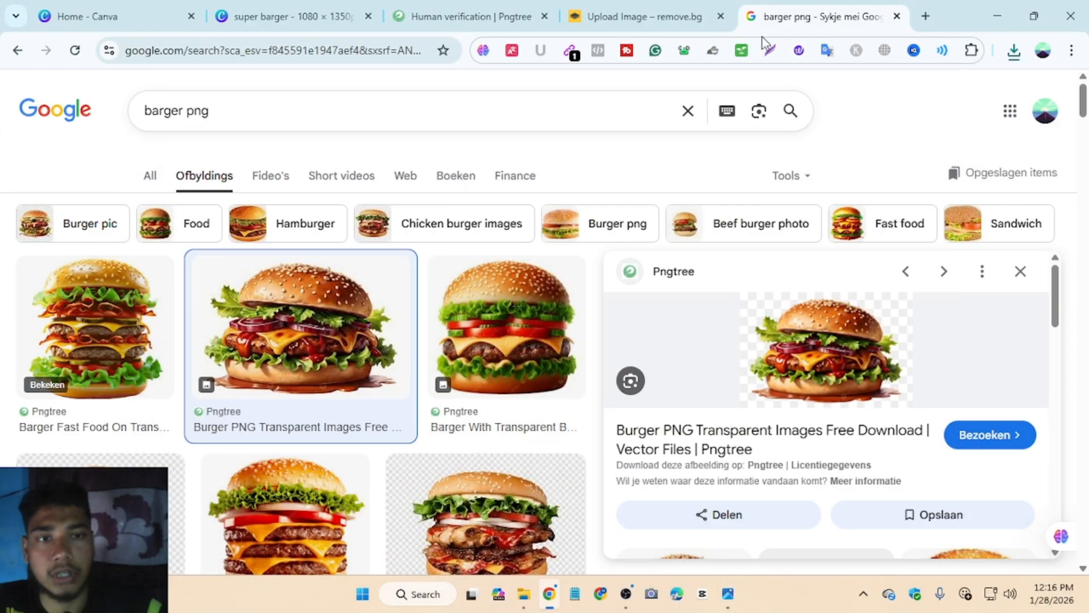
Upload the burger picture named images from the Pictures folder to remove.bg for background removal.
{"action": "left_click", "coordinate": [664, 10]}
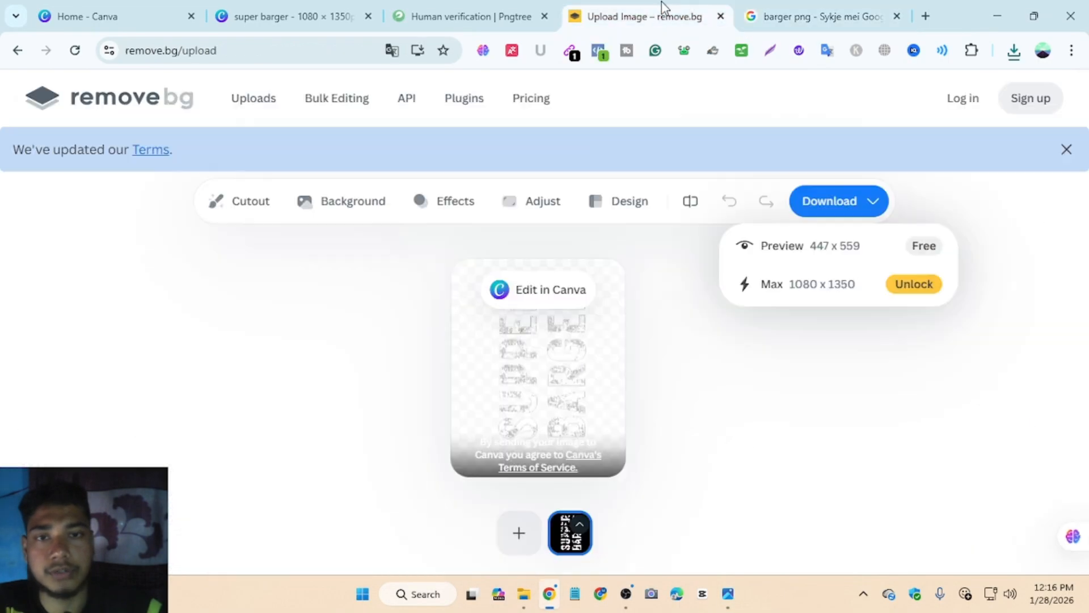
{"action": "left_click", "coordinate": [511, 530]}
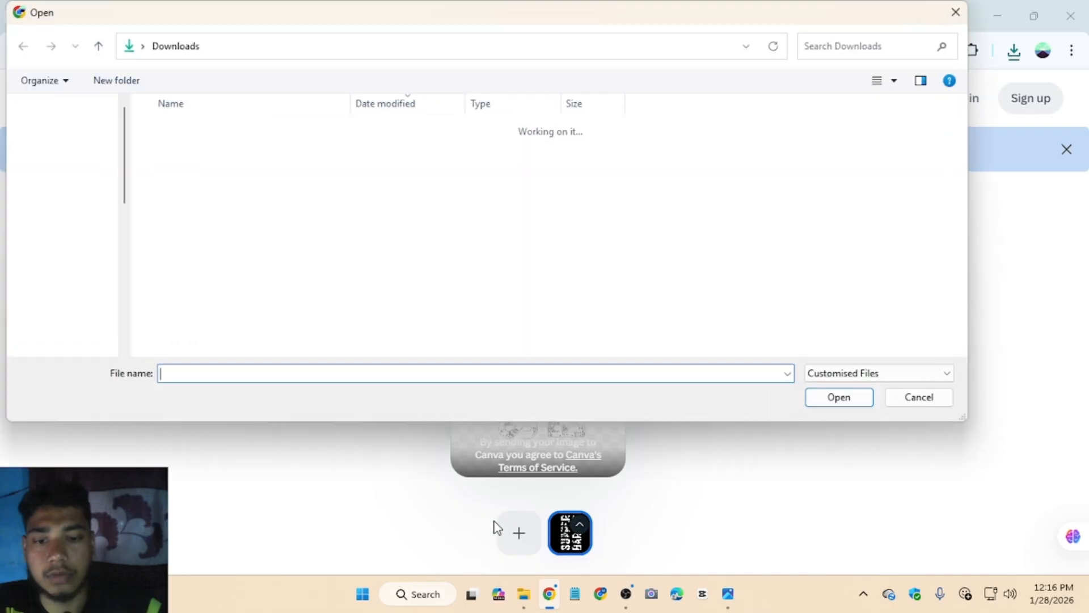
{"action": "scroll", "coordinate": [72, 205], "scroll_direction": "down", "scroll_amount": 3}
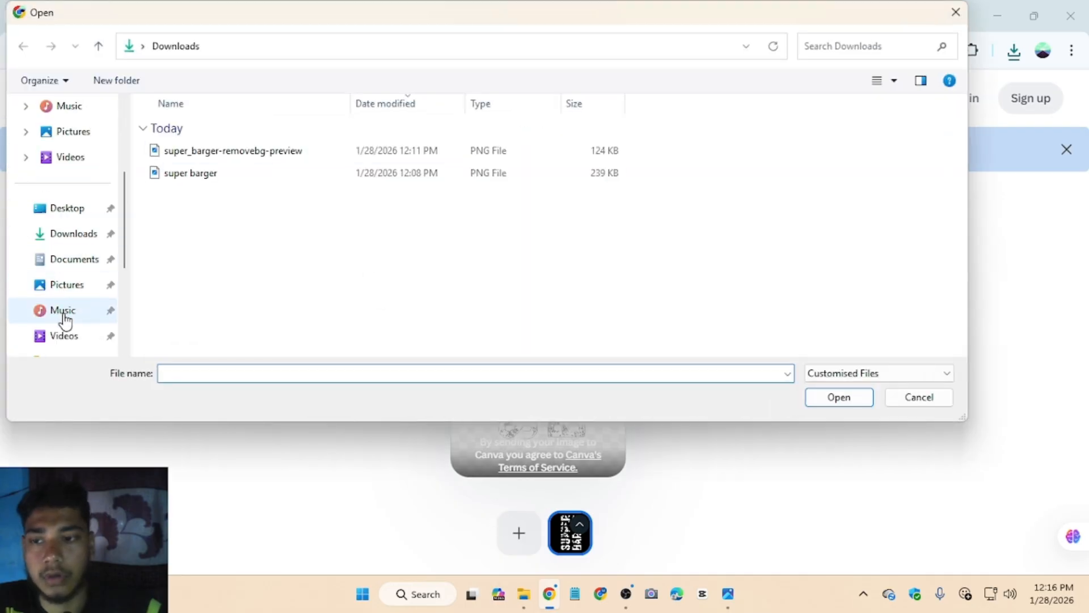
{"action": "left_click", "coordinate": [91, 285]}
{"action": "left_click", "coordinate": [186, 149]}
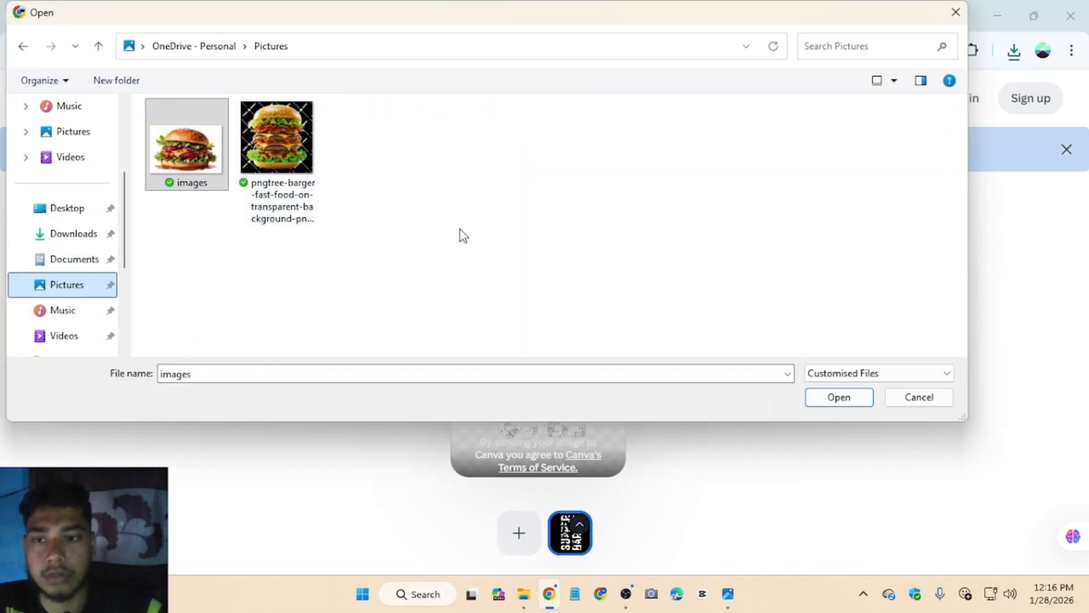
{"action": "left_click", "coordinate": [858, 401]}
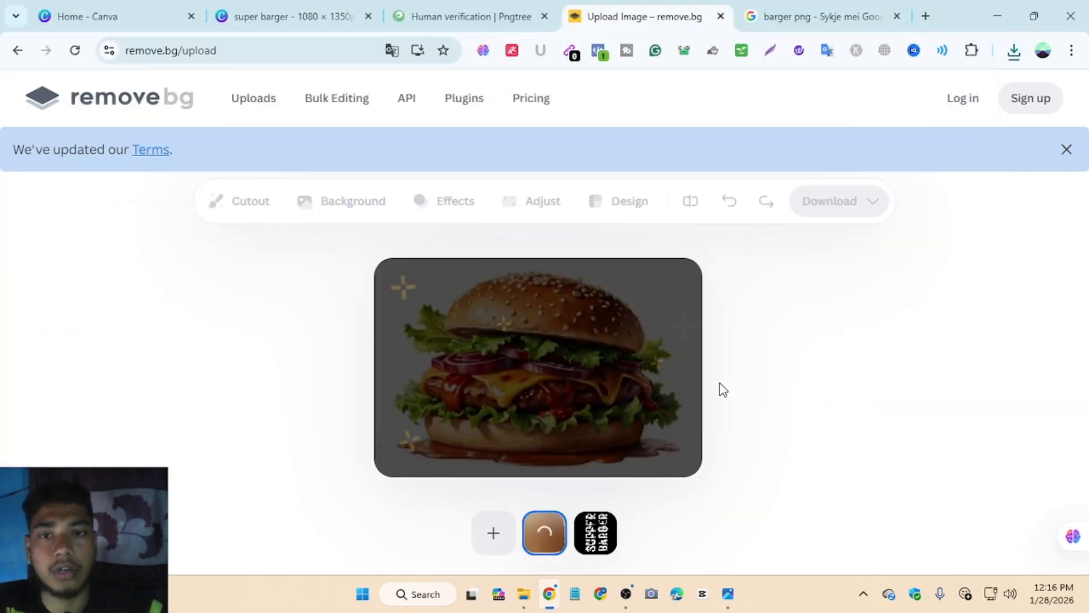
In the super barger Canva design, nudge the text image slightly upward on page 1 and delete page 2.
{"action": "left_click", "coordinate": [334, 8]}
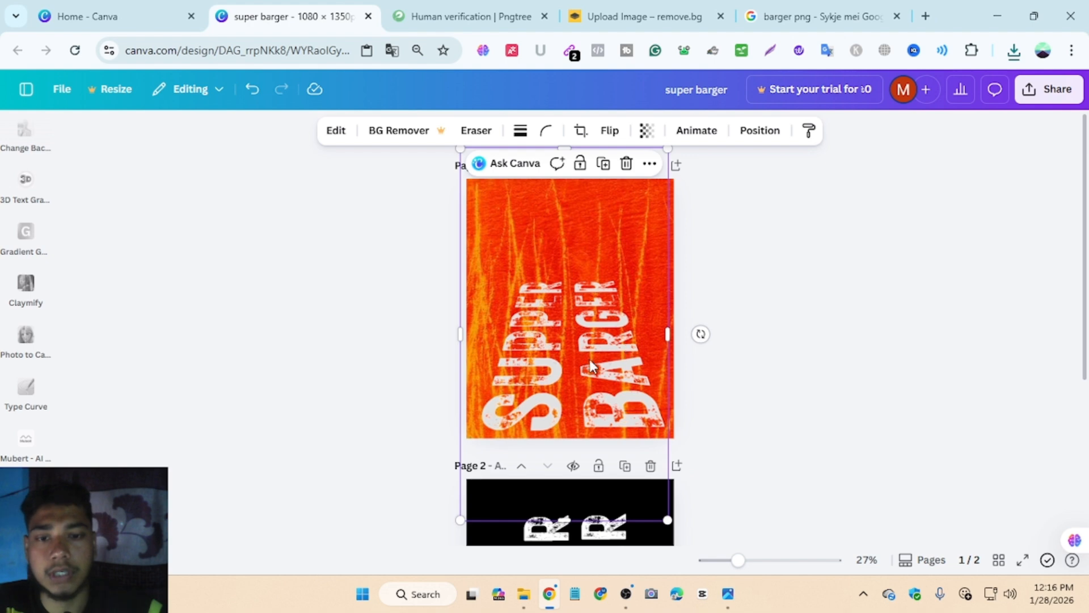
{"action": "left_click_drag", "start_coordinate": [590, 359], "coordinate": [593, 356]}
{"action": "left_click", "coordinate": [848, 361]}
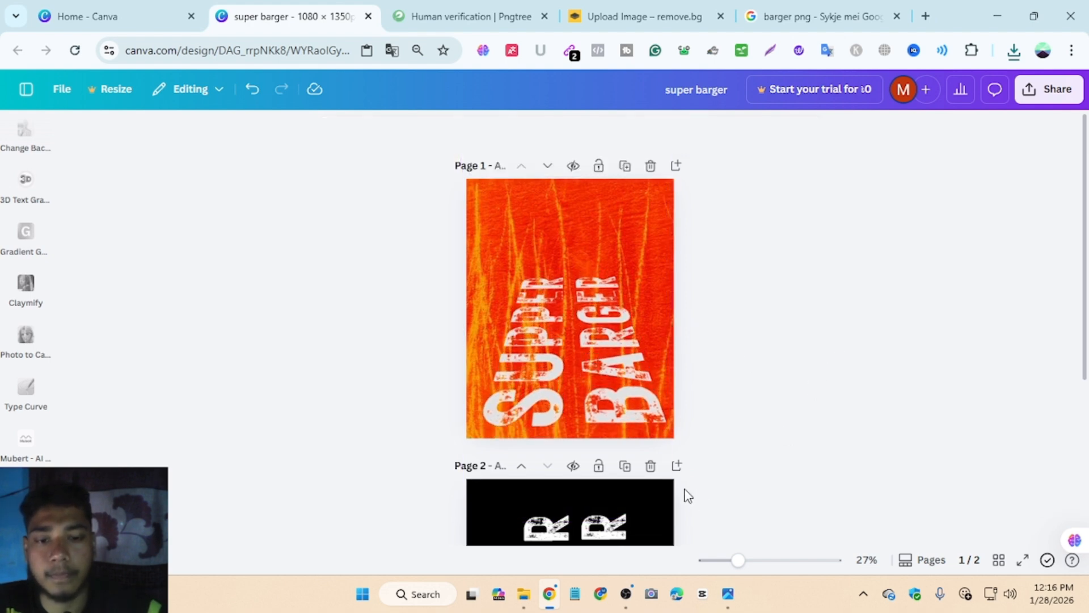
{"action": "left_click", "coordinate": [650, 466]}
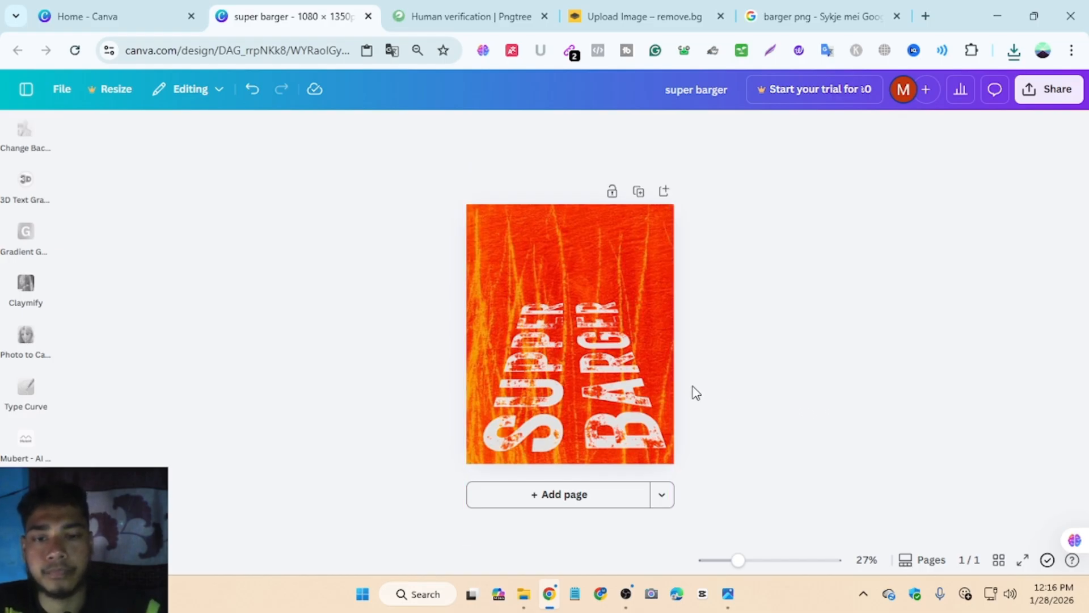
Try the SUPPER BARGER text image at 52 transparency and return it to 100.
{"action": "left_click", "coordinate": [641, 257]}
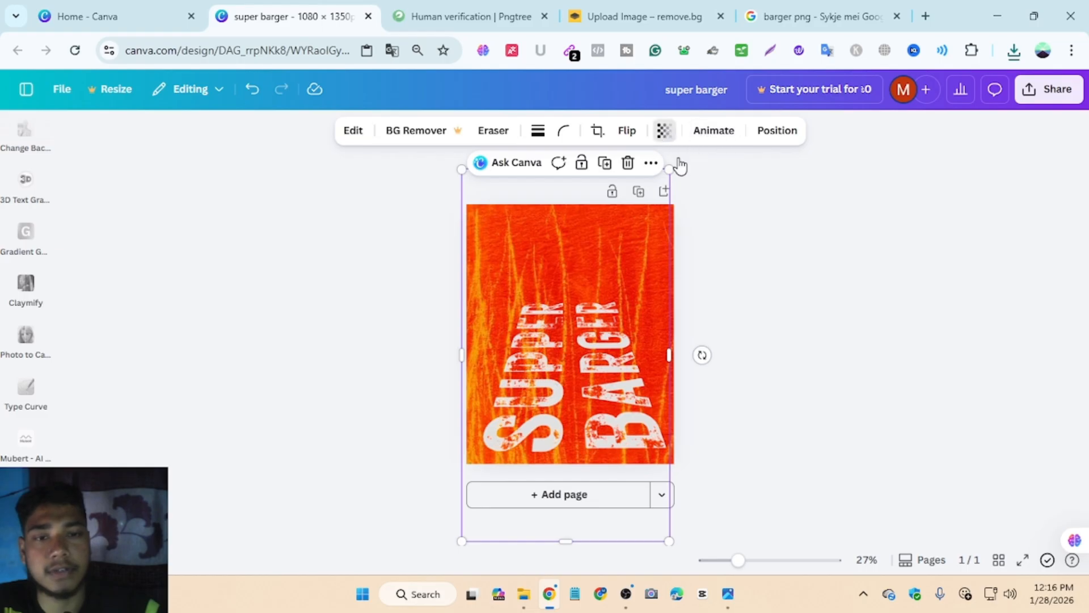
{"action": "left_click", "coordinate": [664, 130]}
{"action": "left_click_drag", "start_coordinate": [698, 189], "coordinate": [648, 199]}
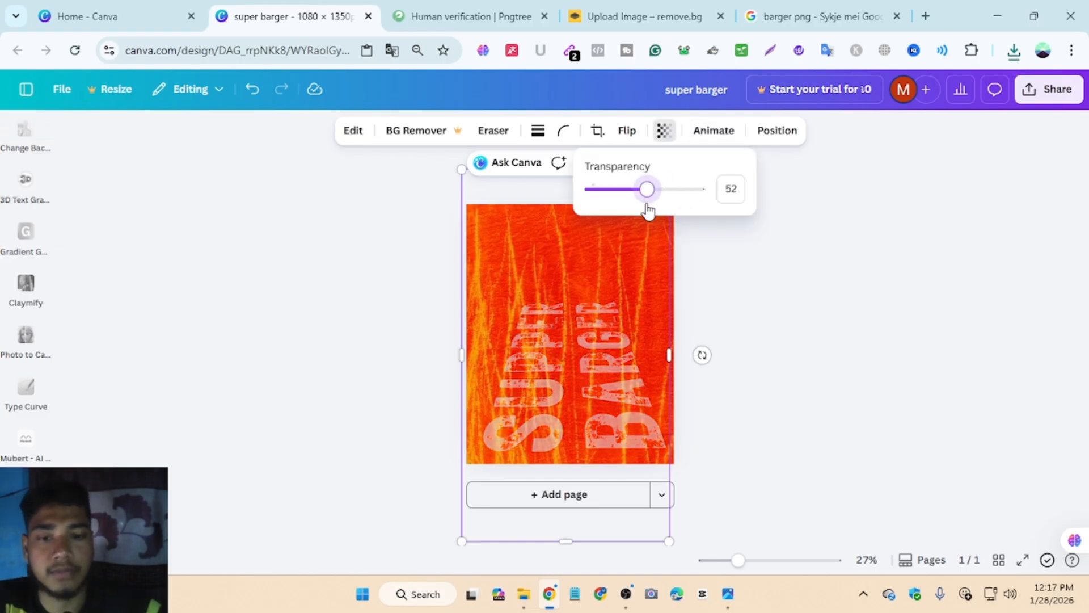
{"action": "left_click_drag", "start_coordinate": [648, 196], "coordinate": [744, 204]}
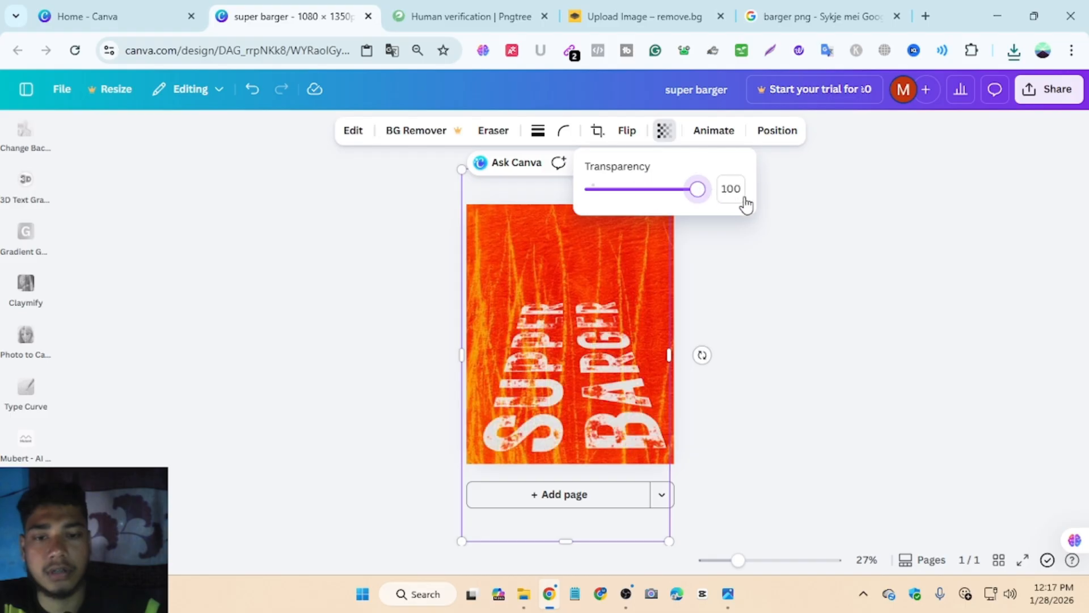
Select the red textured background in the layers, try changing its transparency and return it to 100.
{"action": "left_click", "coordinate": [777, 131]}
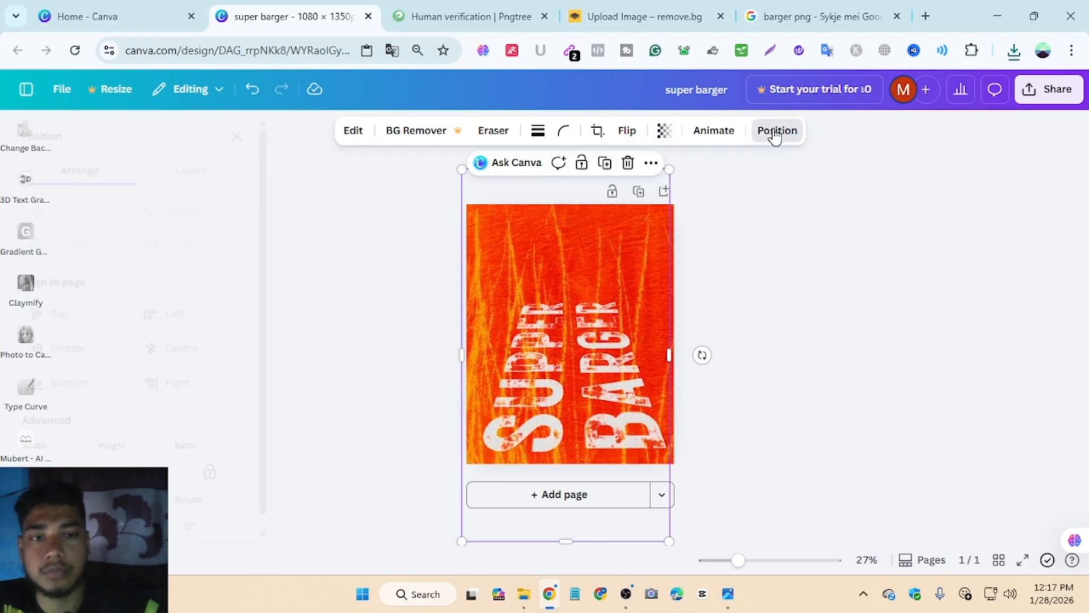
{"action": "left_click", "coordinate": [272, 187]}
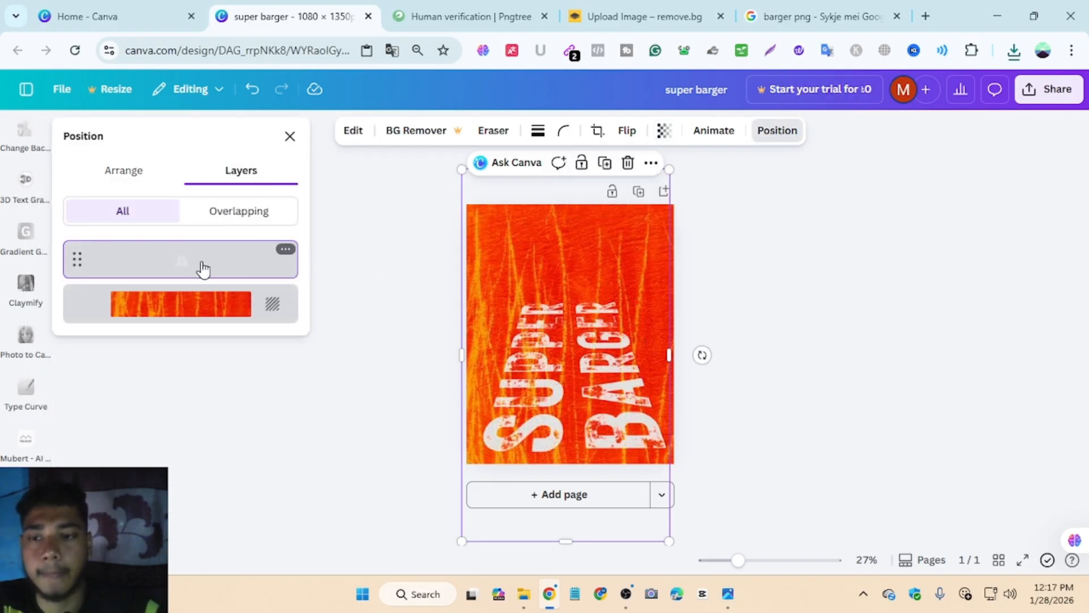
{"action": "left_click", "coordinate": [255, 304]}
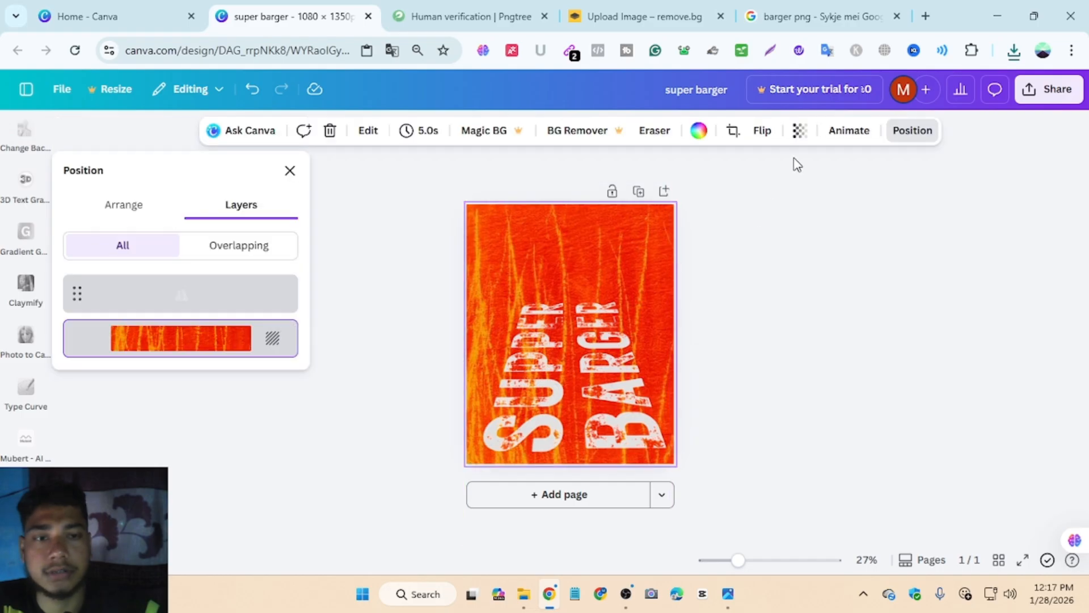
{"action": "left_click", "coordinate": [797, 131]}
{"action": "left_click_drag", "start_coordinate": [819, 191], "coordinate": [842, 187]}
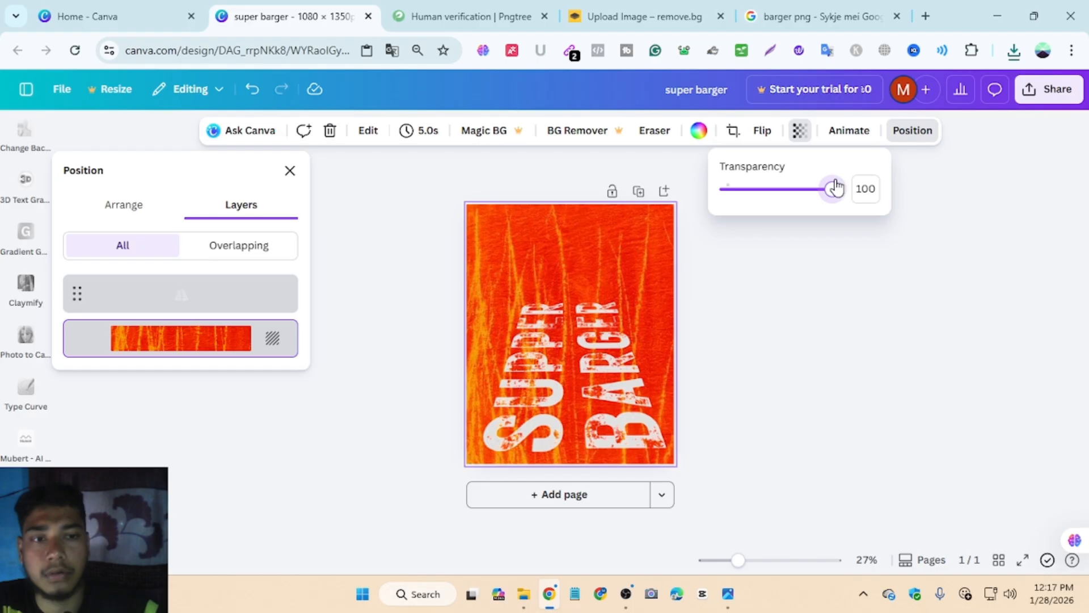
{"action": "left_click_drag", "start_coordinate": [826, 187], "coordinate": [834, 189]}
{"action": "left_click", "coordinate": [826, 292]}
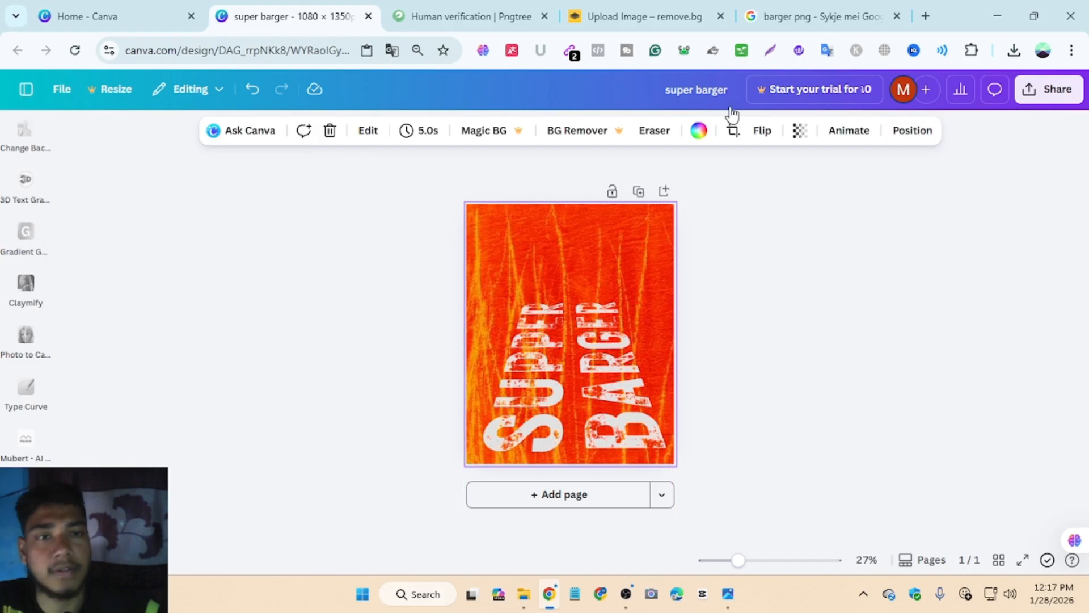
Switch to remove.bg and download the free 275 x 183 preview of the background-free burger.
{"action": "left_click", "coordinate": [636, 7]}
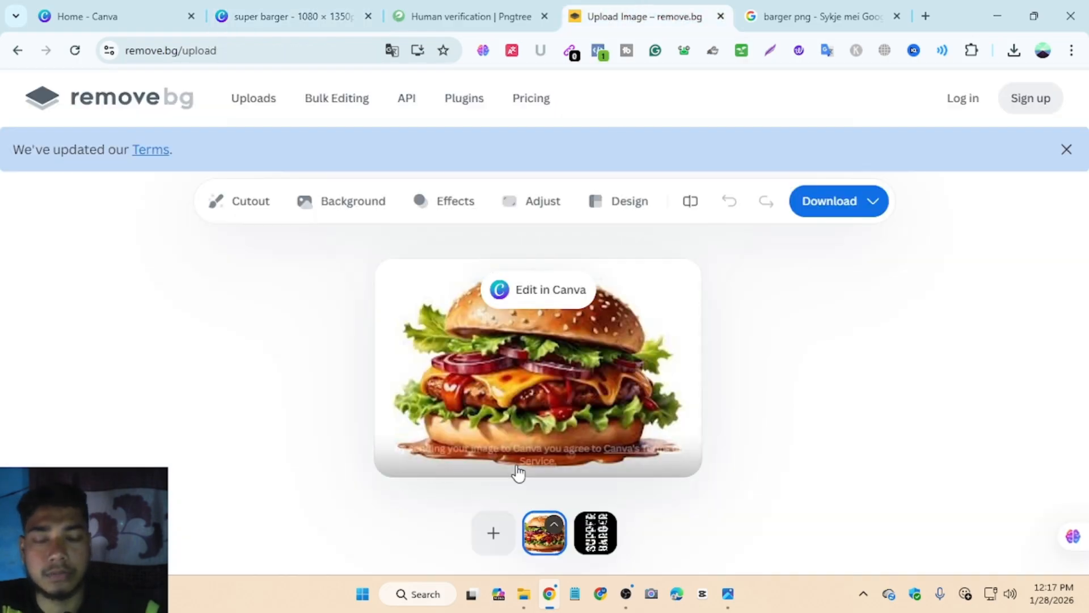
{"action": "left_click", "coordinate": [833, 201]}
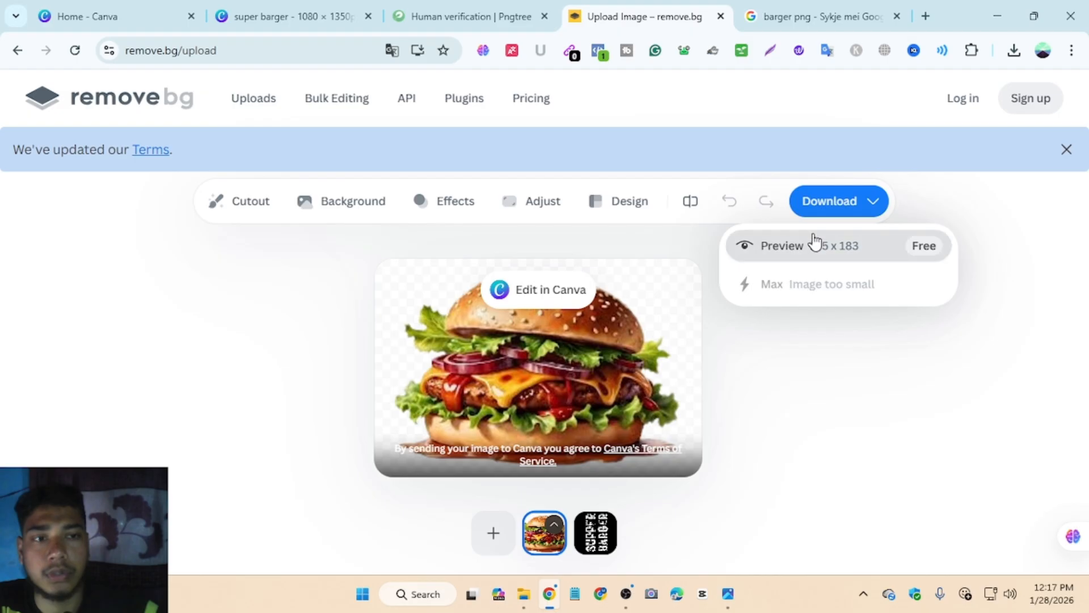
{"action": "left_click", "coordinate": [763, 250]}
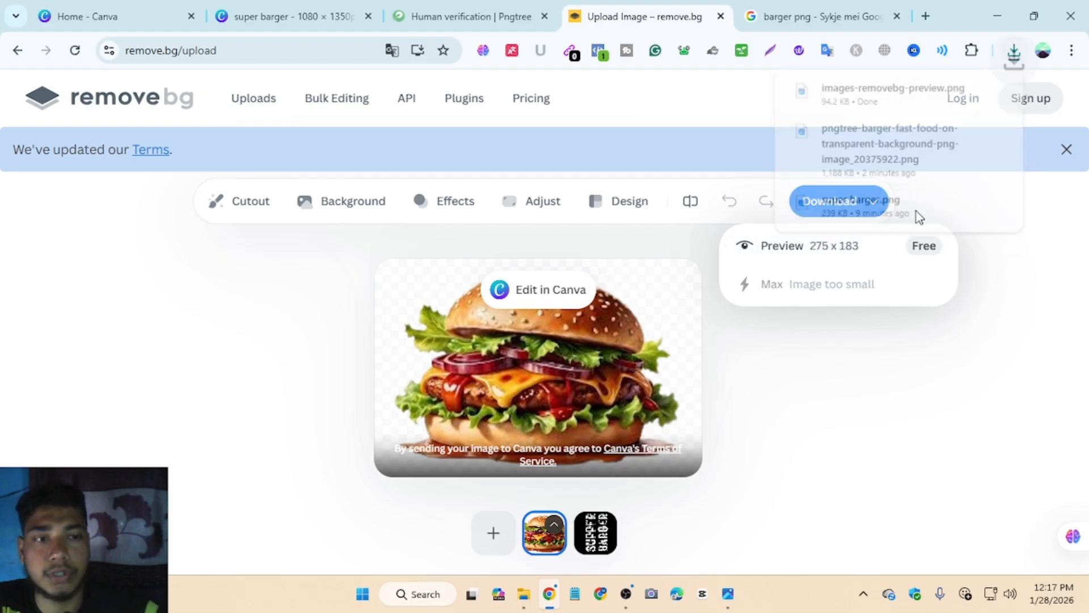
In File Explorer, view the recent burger pictures named images and pngtree-barger-fast-food-on-transparent-background and close each preview.
{"action": "left_click", "coordinate": [342, 8]}
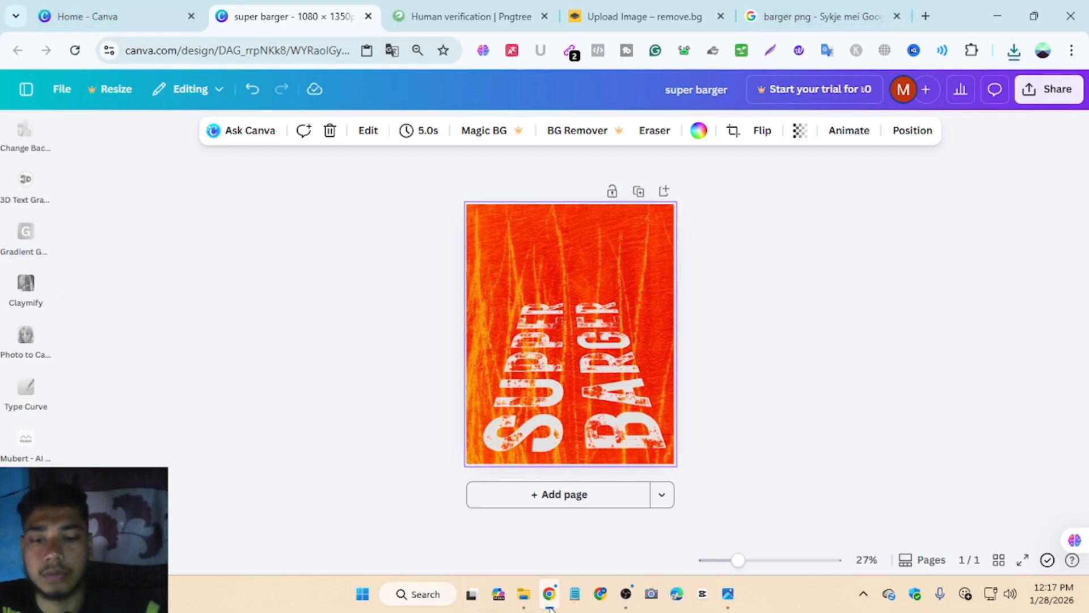
{"action": "left_click", "coordinate": [523, 595]}
{"action": "left_click", "coordinate": [304, 401]}
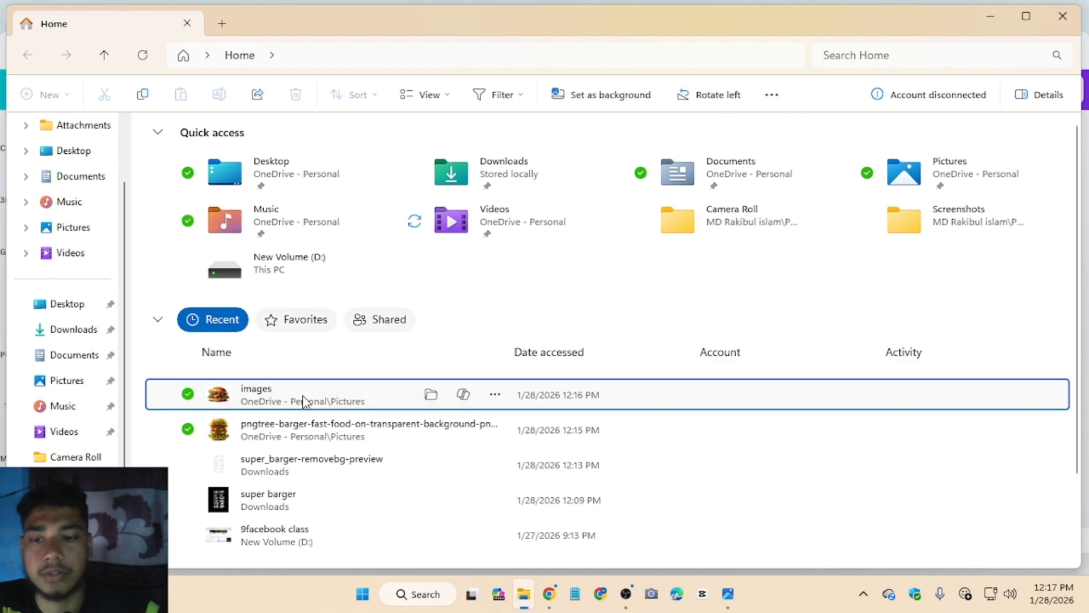
{"action": "double_click", "coordinate": [306, 402]}
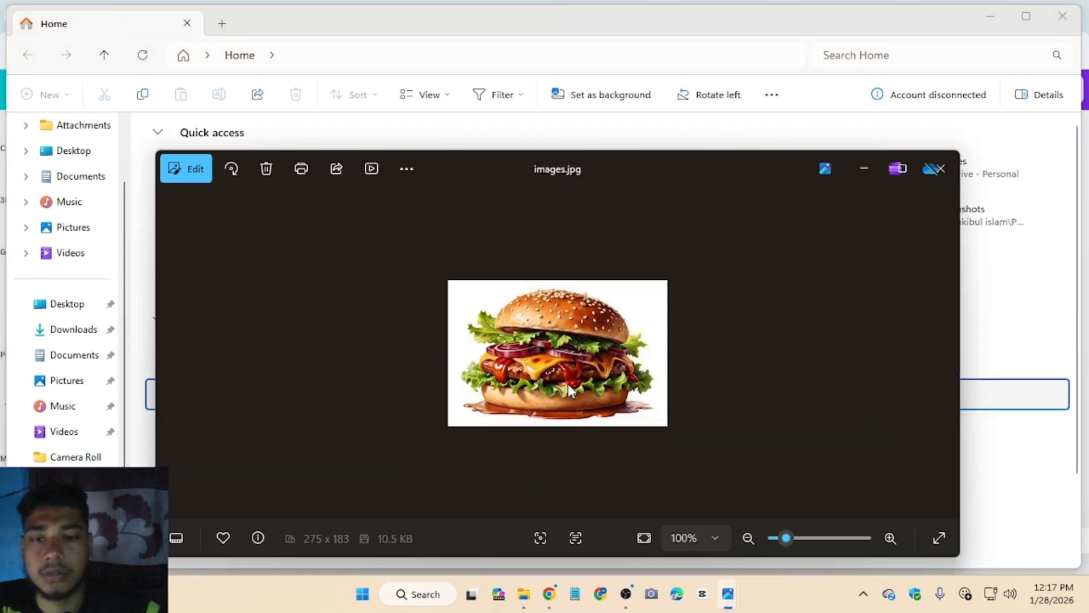
{"action": "left_click", "coordinate": [941, 168]}
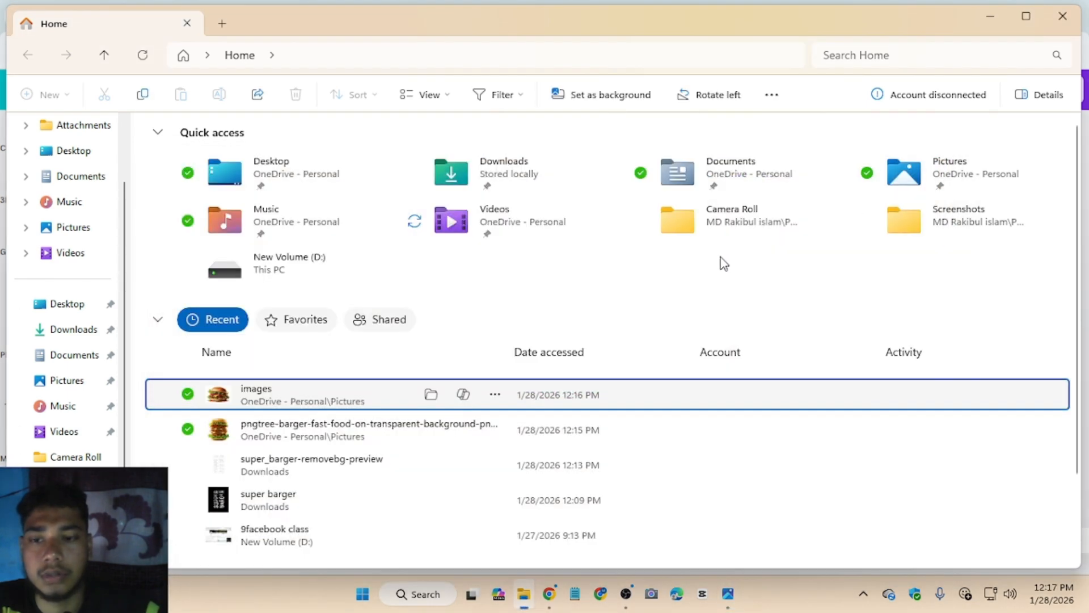
{"action": "left_click", "coordinate": [333, 442]}
{"action": "double_click", "coordinate": [334, 444]}
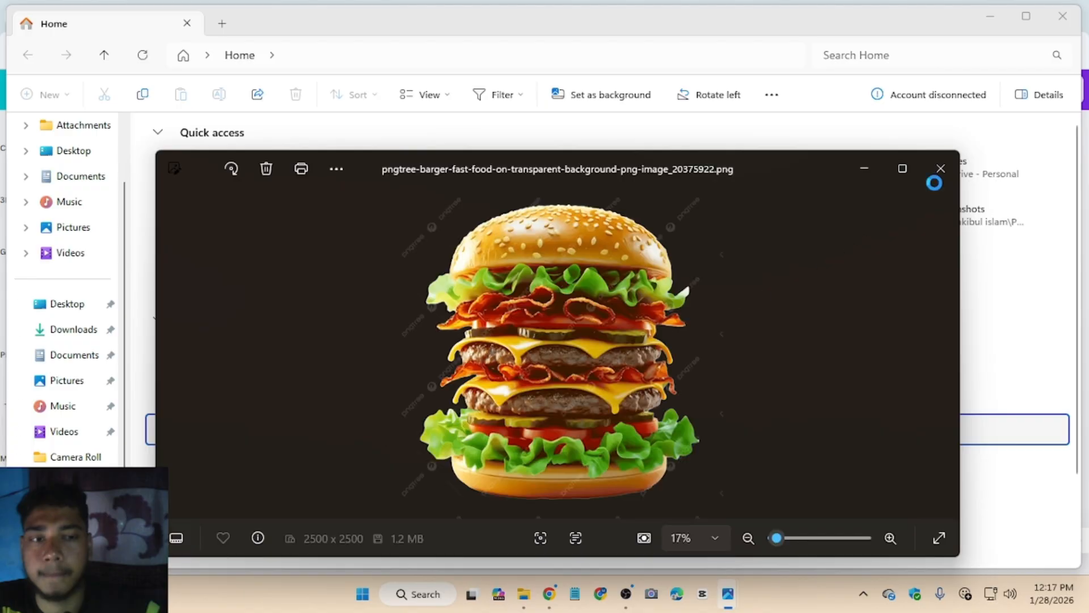
{"action": "left_click", "coordinate": [939, 167]}
Place images-removebg-preview from the Downloads folder on the super barger Canva page, enlarge it to about page width and move it to the page's upper part.
{"action": "left_click", "coordinate": [55, 327]}
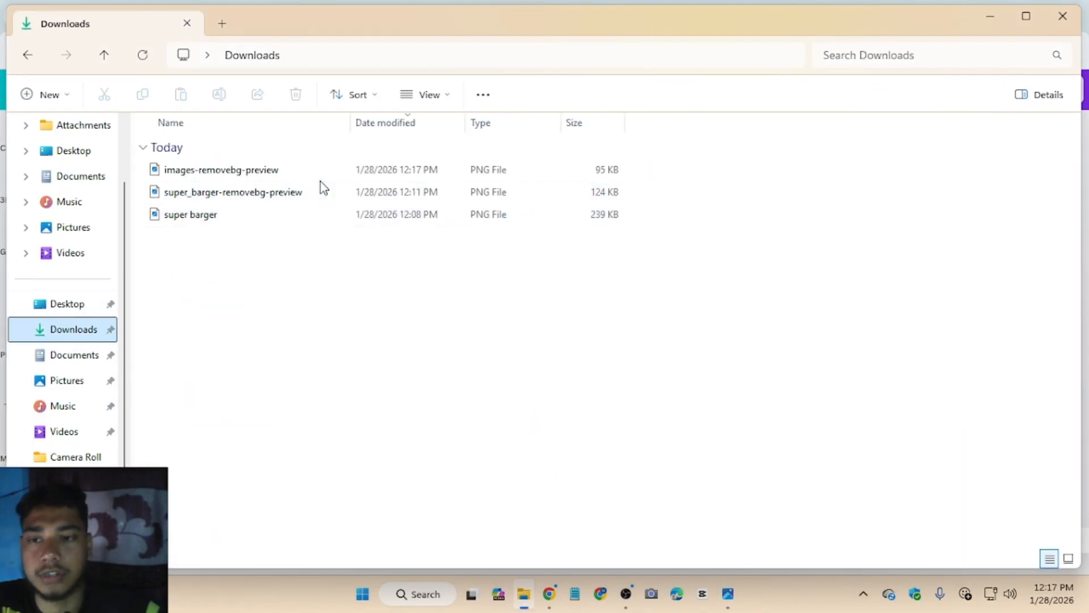
{"action": "double_click", "coordinate": [322, 176]}
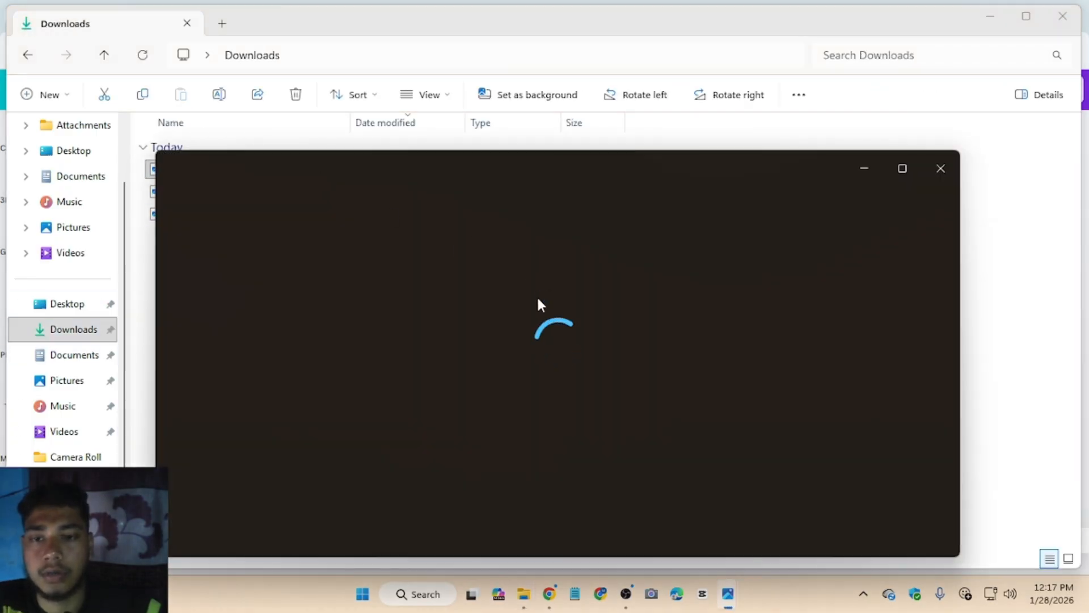
{"action": "left_click_drag", "start_coordinate": [567, 374], "coordinate": [512, 317]}
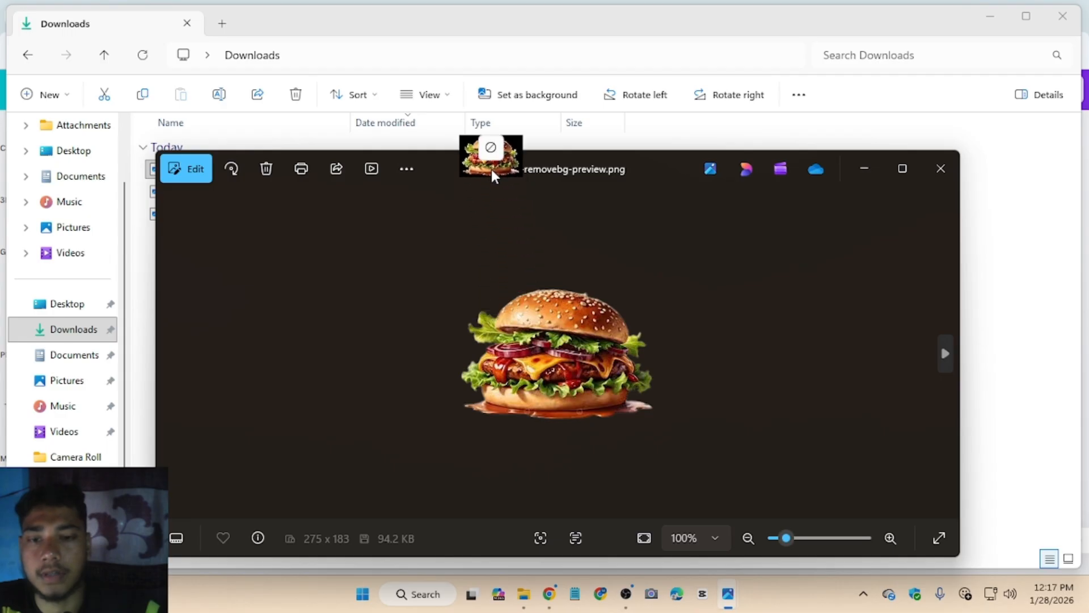
{"action": "left_click_drag", "start_coordinate": [491, 169], "coordinate": [537, 322]}
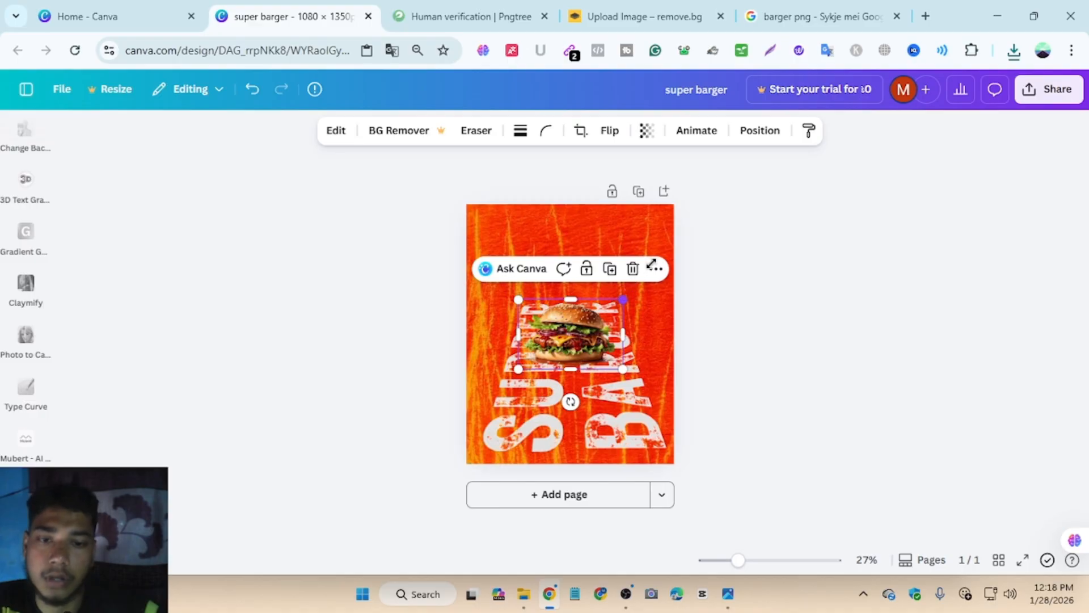
{"action": "left_click_drag", "start_coordinate": [623, 299], "coordinate": [732, 211]}
{"action": "left_click_drag", "start_coordinate": [587, 319], "coordinate": [597, 298]}
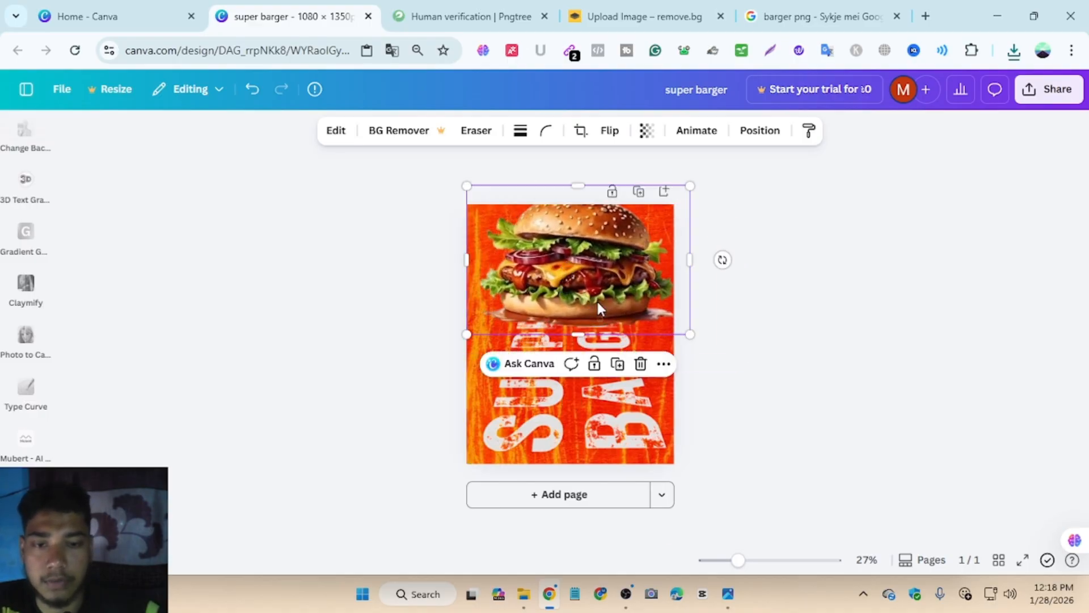
{"action": "mouse_move", "coordinate": [664, 331]}
{"action": "left_mouse_down"}
{"action": "mouse_move", "coordinate": [624, 328]}
{"action": "mouse_move", "coordinate": [671, 333]}
{"action": "mouse_move", "coordinate": [655, 326]}
{"action": "left_mouse_up"}
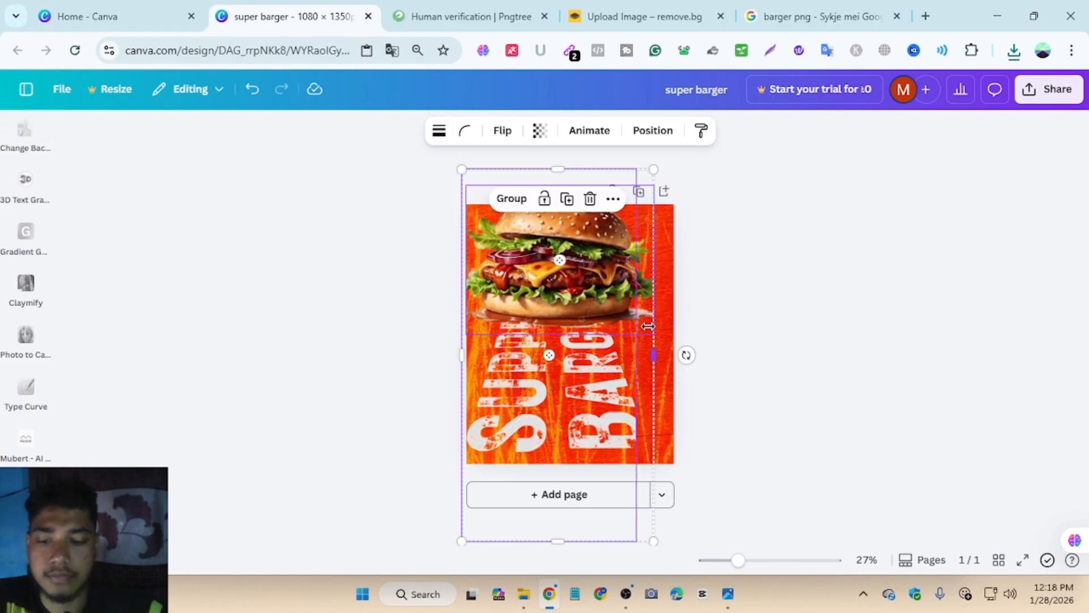
{"action": "key", "text": "ctrl+z"}
{"action": "left_click", "coordinate": [773, 313]}
Shrink the burger picture and centre it near the page's upper edge, just above the SUPPER BARGER text.
{"action": "left_click", "coordinate": [631, 297]}
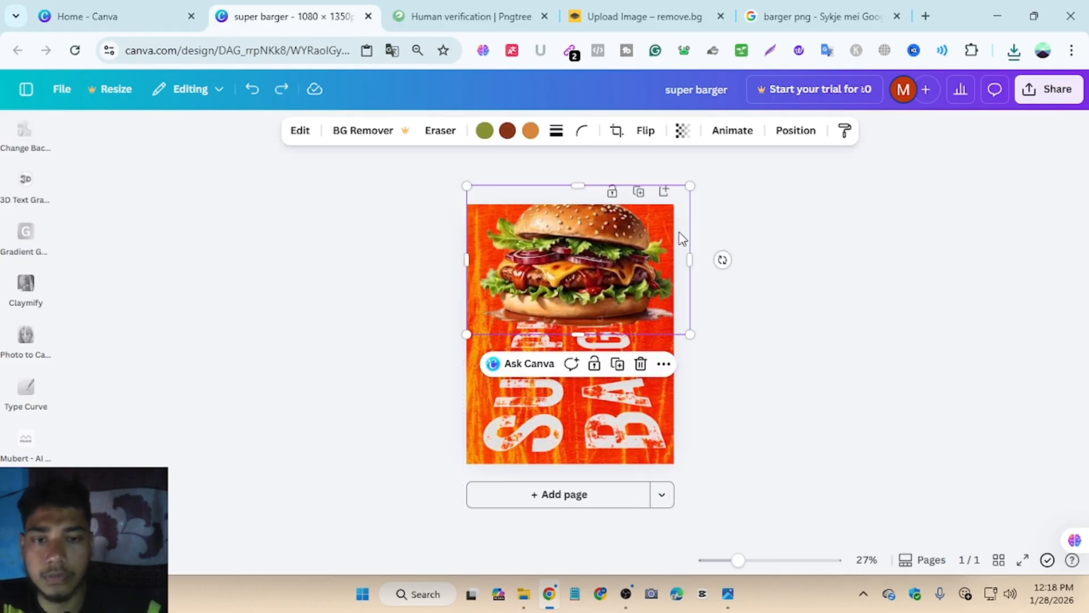
{"action": "left_click_drag", "start_coordinate": [671, 195], "coordinate": [635, 232]}
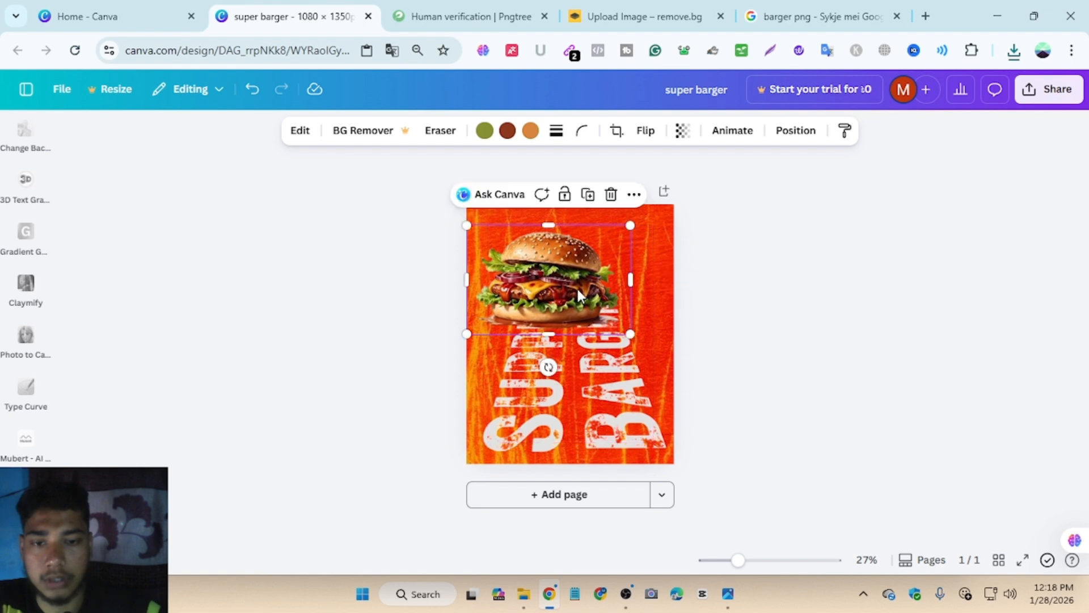
{"action": "mouse_move", "coordinate": [576, 285]}
{"action": "left_mouse_down"}
{"action": "mouse_move", "coordinate": [603, 259]}
{"action": "mouse_move", "coordinate": [583, 271]}
{"action": "left_mouse_up"}
{"action": "left_click", "coordinate": [829, 299]}
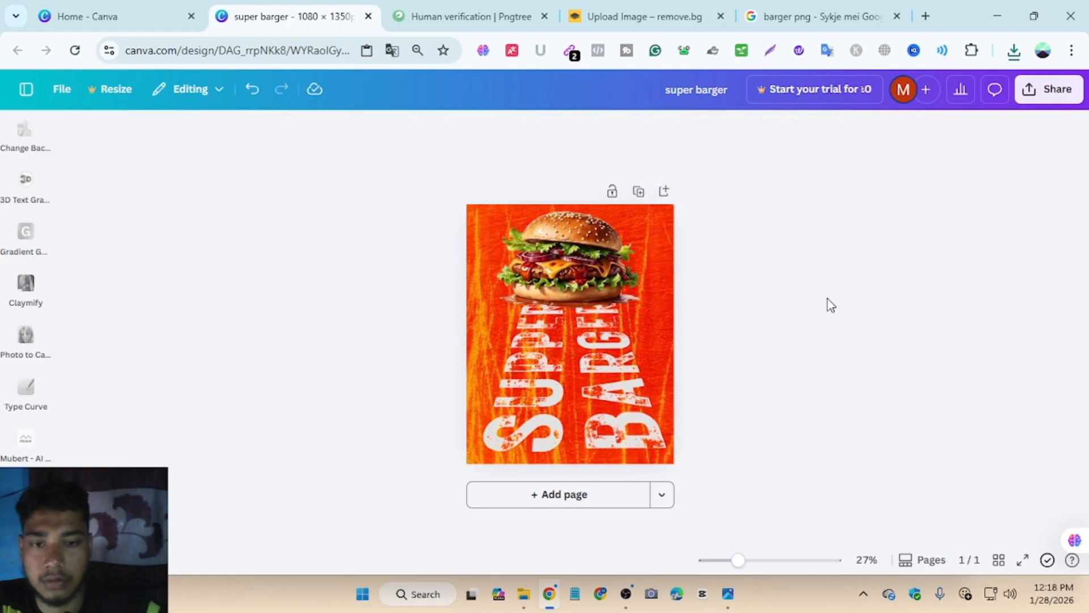
Nudge the SUPPER BARGER text slightly down and left, and shift the burger slightly down, keeping it centred horizontally on the page.
{"action": "left_click", "coordinate": [550, 379]}
{"action": "left_click_drag", "start_coordinate": [546, 379], "coordinate": [547, 382]}
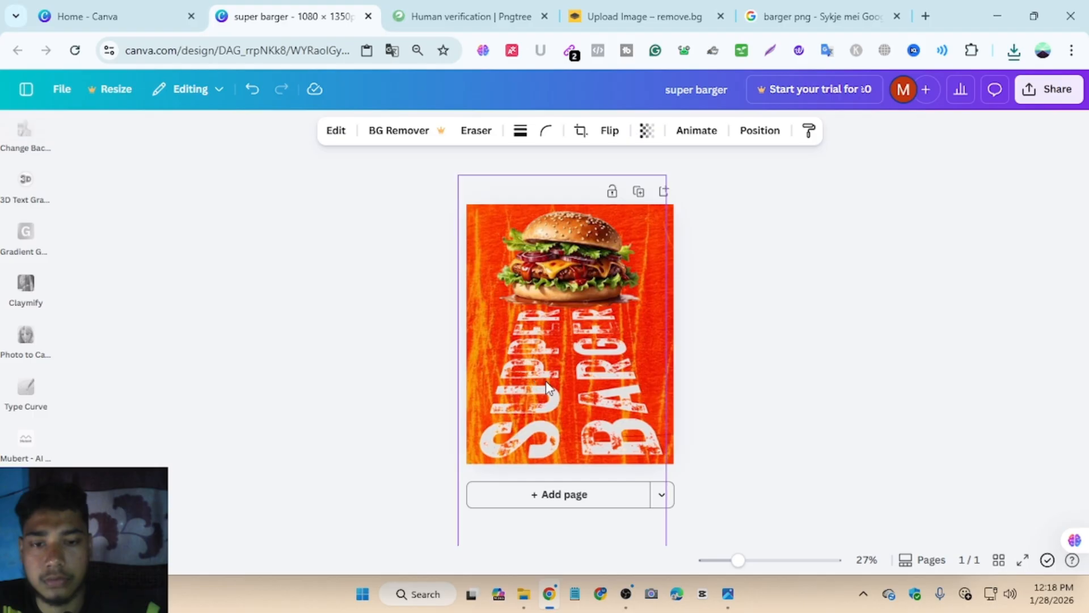
{"action": "left_click", "coordinate": [571, 277]}
{"action": "left_click_drag", "start_coordinate": [572, 277], "coordinate": [591, 279]}
{"action": "left_click", "coordinate": [754, 307]}
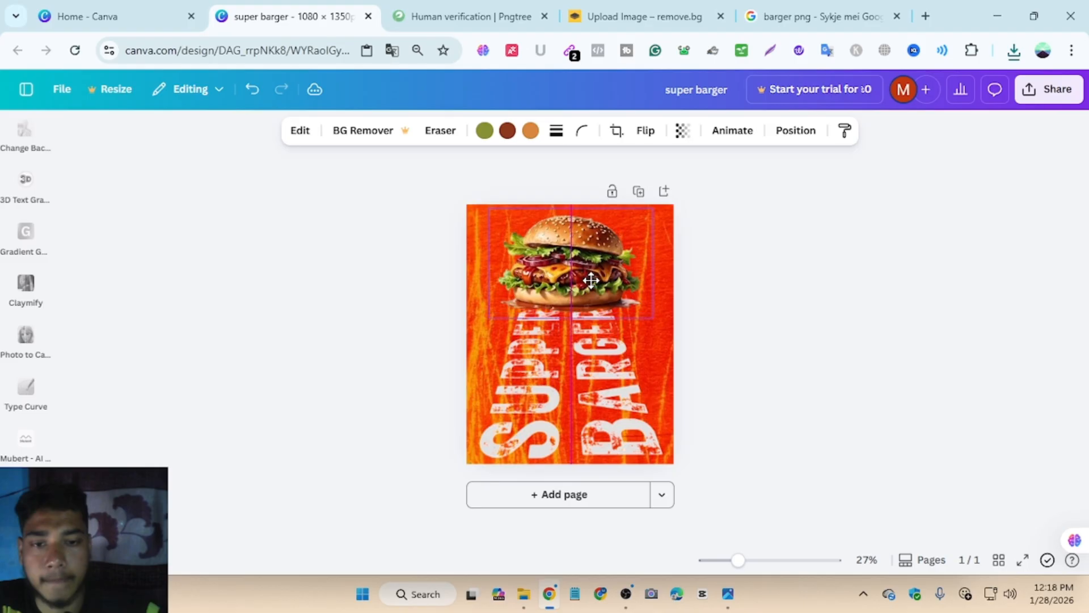
{"action": "left_click", "coordinate": [786, 273]}
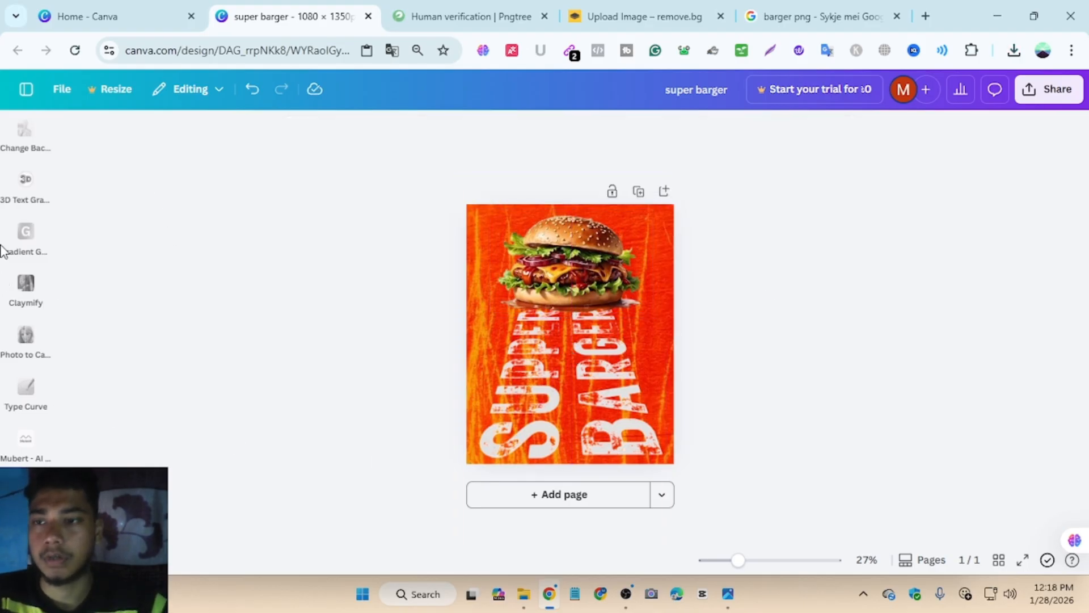
{"action": "left_click", "coordinate": [56, 91]}
{"action": "left_click", "coordinate": [56, 91]}
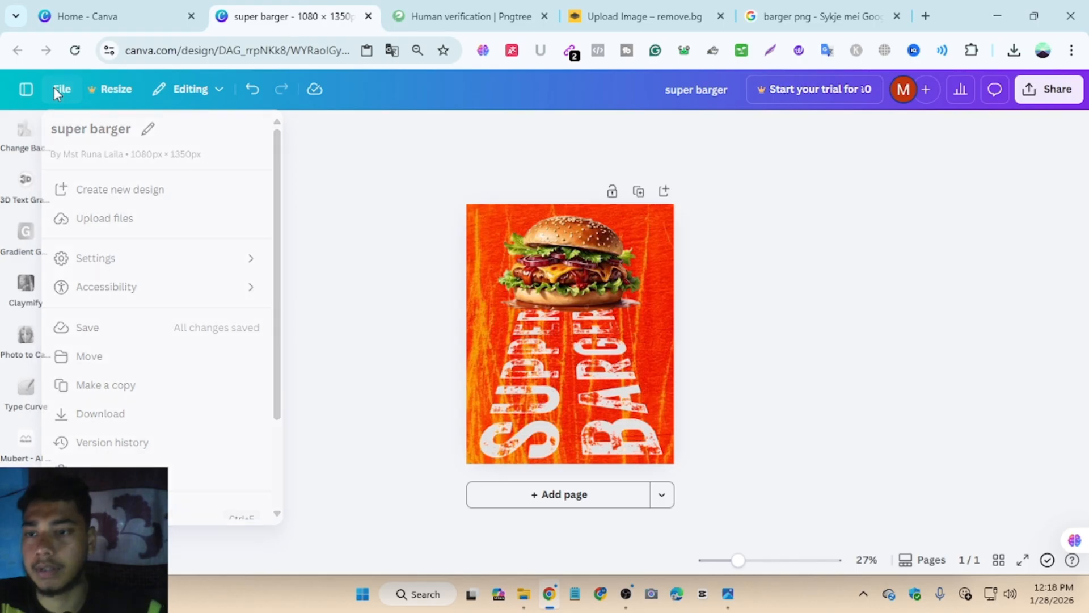
{"action": "scroll", "coordinate": [29, 418], "scroll_direction": "down", "scroll_amount": 5}
{"action": "scroll", "coordinate": [52, 446], "scroll_direction": "up", "scroll_amount": 1}
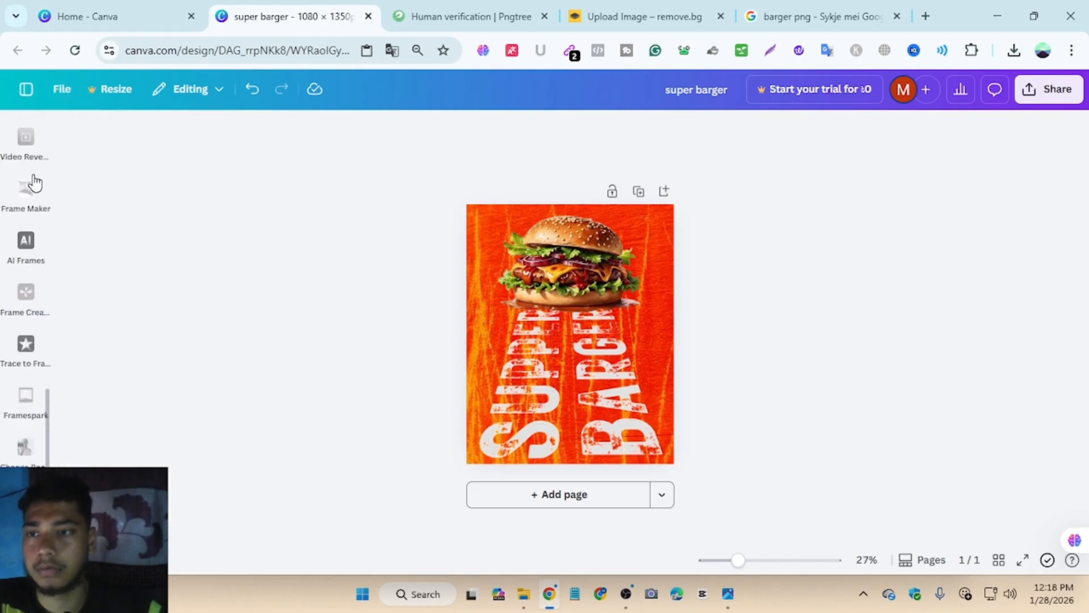
{"action": "left_click", "coordinate": [208, 91]}
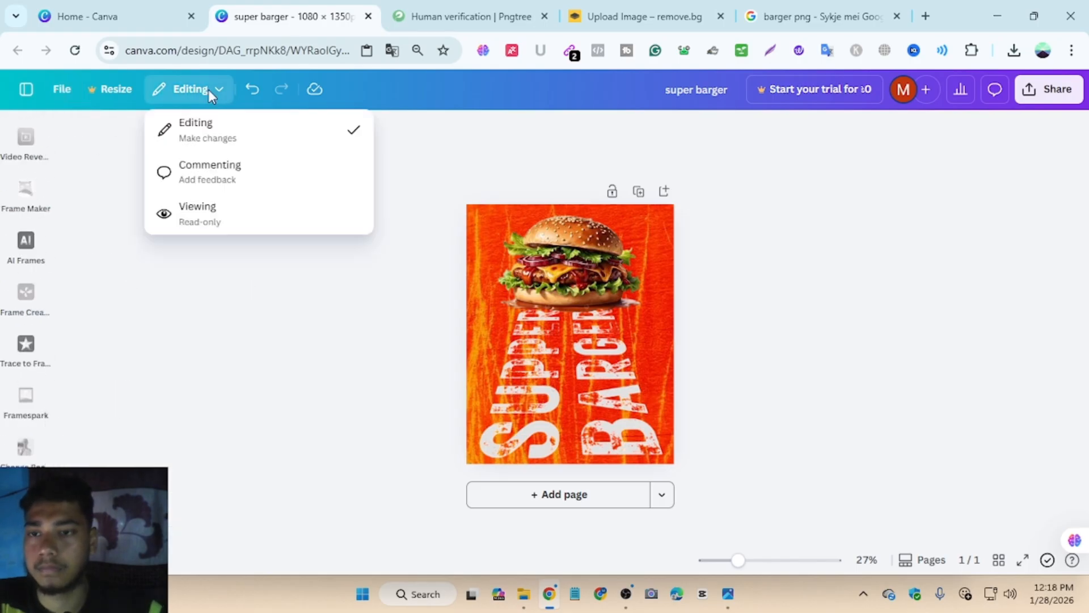
{"action": "left_click", "coordinate": [209, 91]}
Replace the grung search in the elements library with a search for shadow.
{"action": "scroll", "coordinate": [34, 171], "scroll_direction": "up", "scroll_amount": 5}
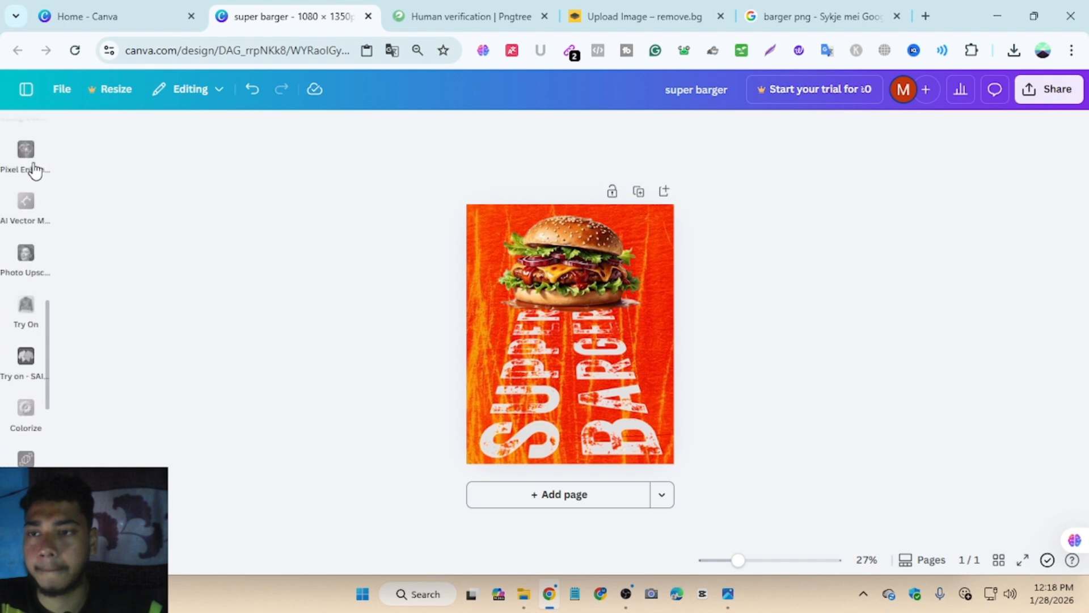
{"action": "left_click", "coordinate": [33, 161]}
{"action": "left_click", "coordinate": [26, 187]}
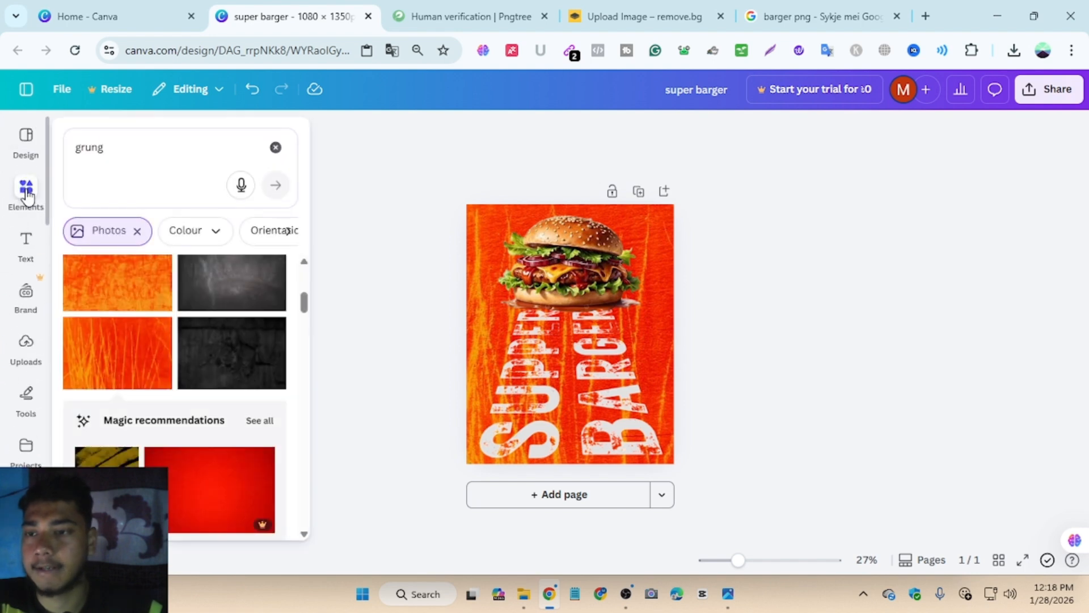
{"action": "left_click_drag", "start_coordinate": [152, 165], "coordinate": [53, 144]}
{"action": "key", "text": "BackSpace"}
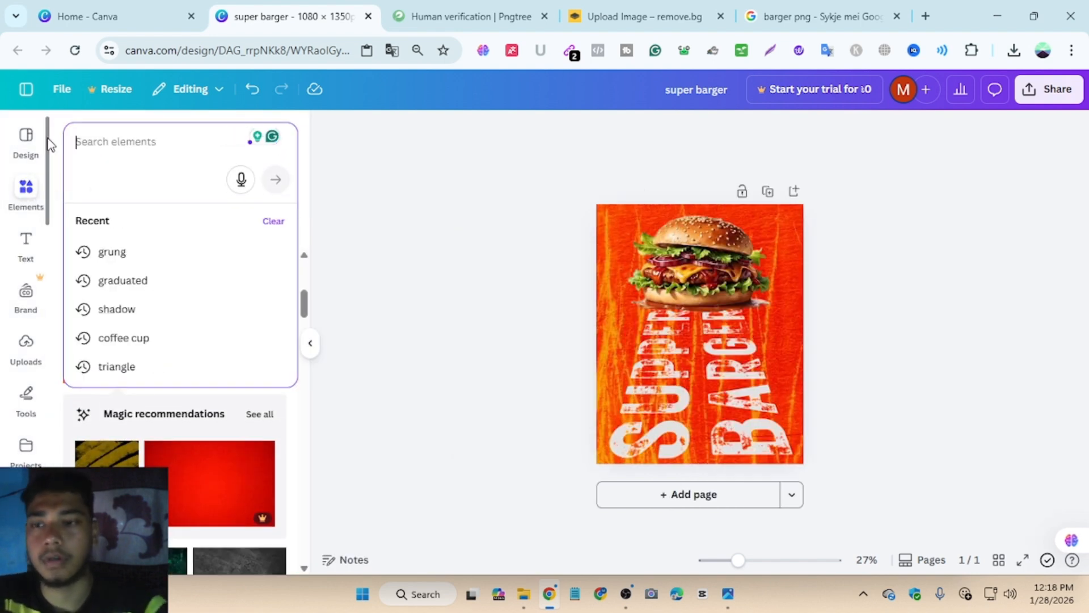
{"action": "type", "text": "s"}
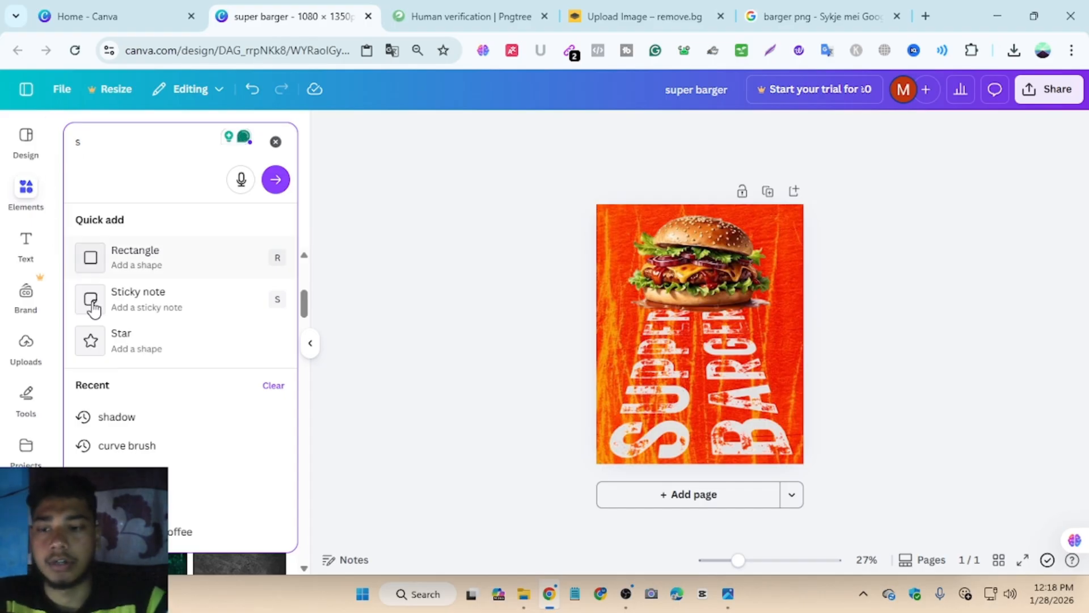
{"action": "left_click", "coordinate": [163, 414]}
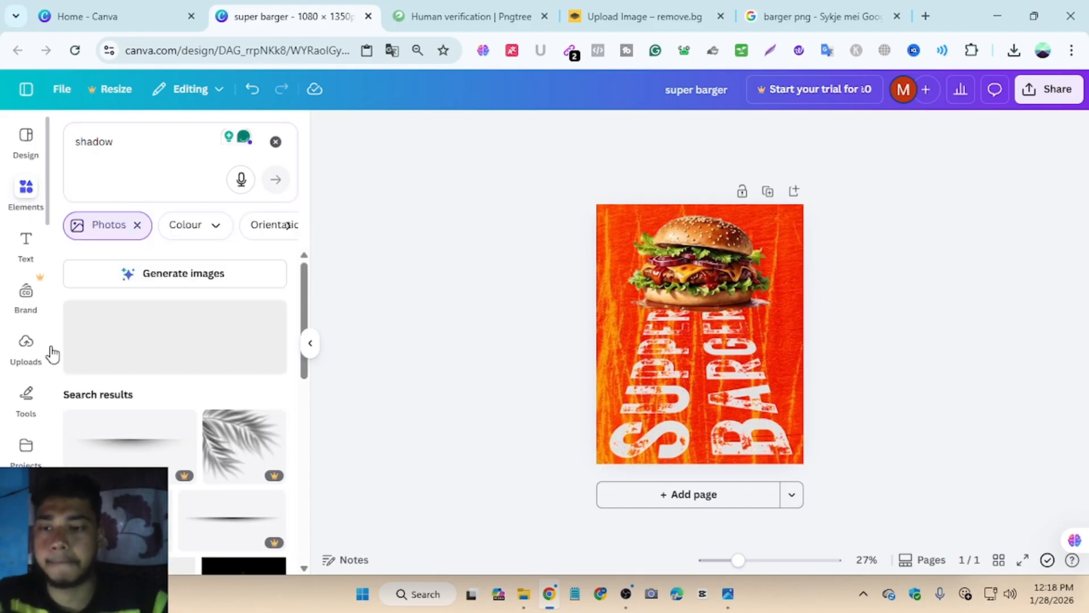
Look through the shadow photo results for a soft shadow that would suit the burger.
{"action": "scroll", "coordinate": [114, 457], "scroll_direction": "down", "scroll_amount": 3}
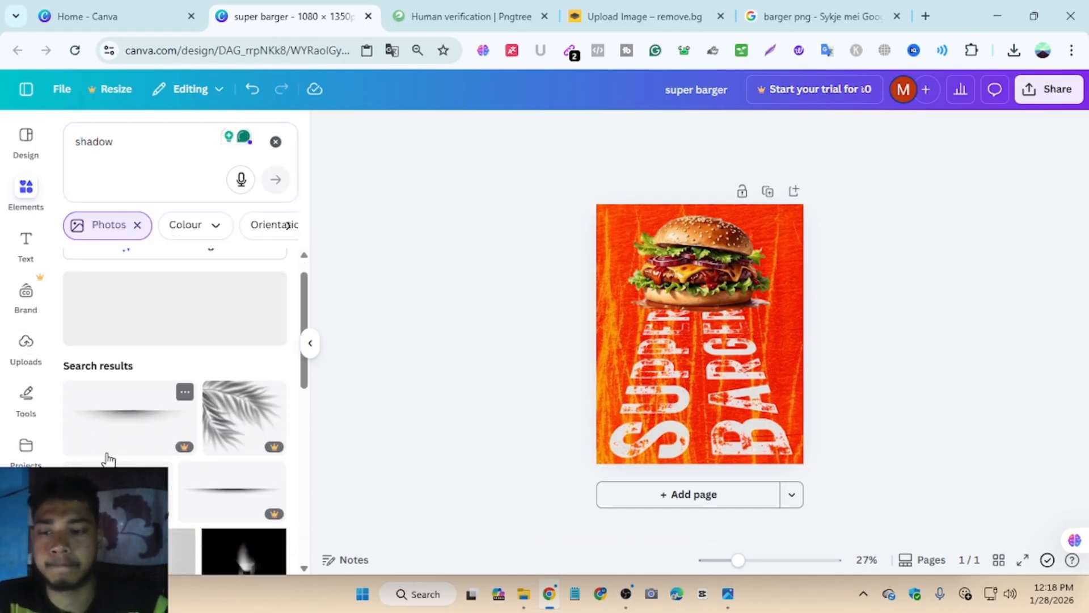
{"action": "scroll", "coordinate": [136, 460], "scroll_direction": "down", "scroll_amount": 5}
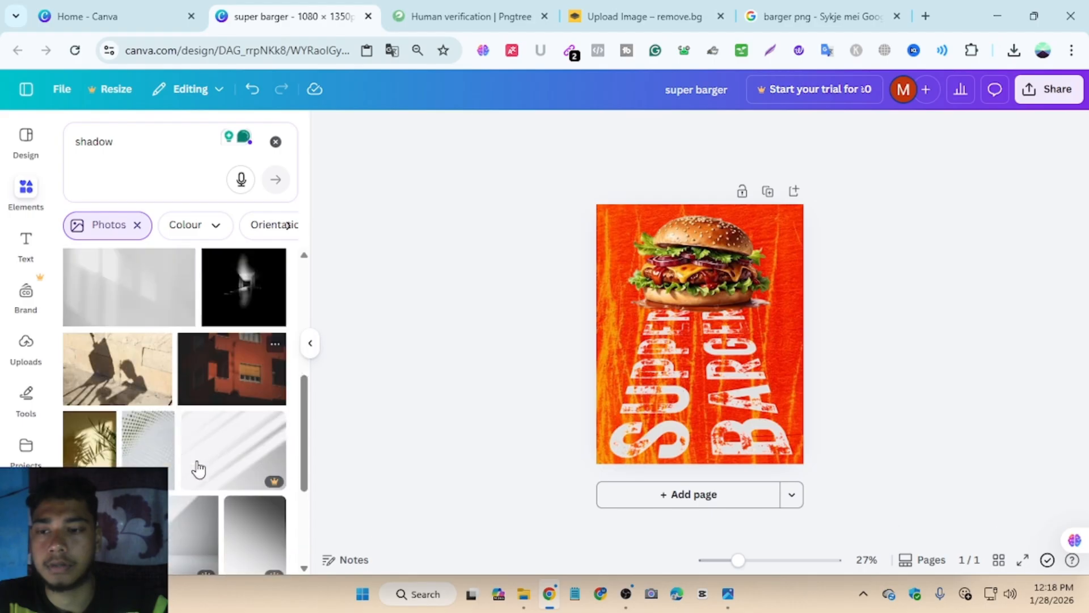
{"action": "scroll", "coordinate": [199, 468], "scroll_direction": "down", "scroll_amount": 5}
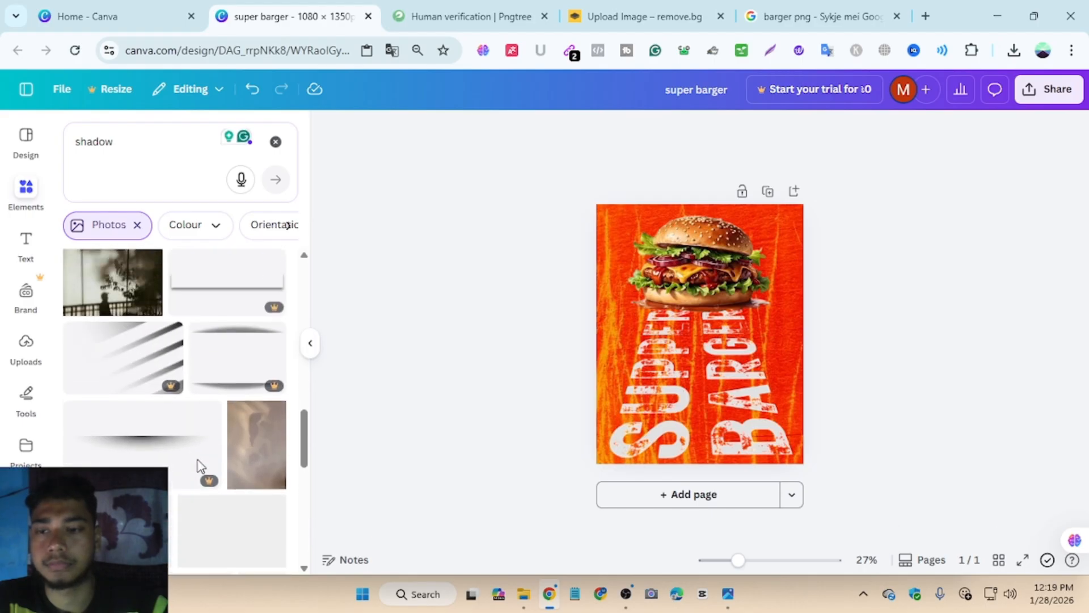
{"action": "scroll", "coordinate": [170, 449], "scroll_direction": "down", "scroll_amount": 6}
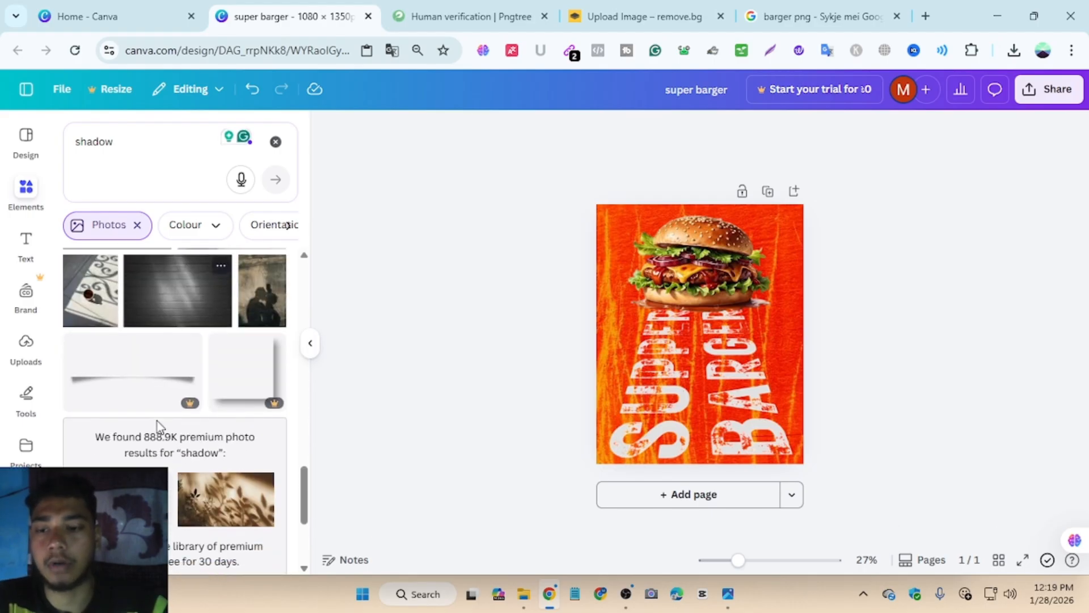
{"action": "scroll", "coordinate": [165, 430], "scroll_direction": "down", "scroll_amount": 8}
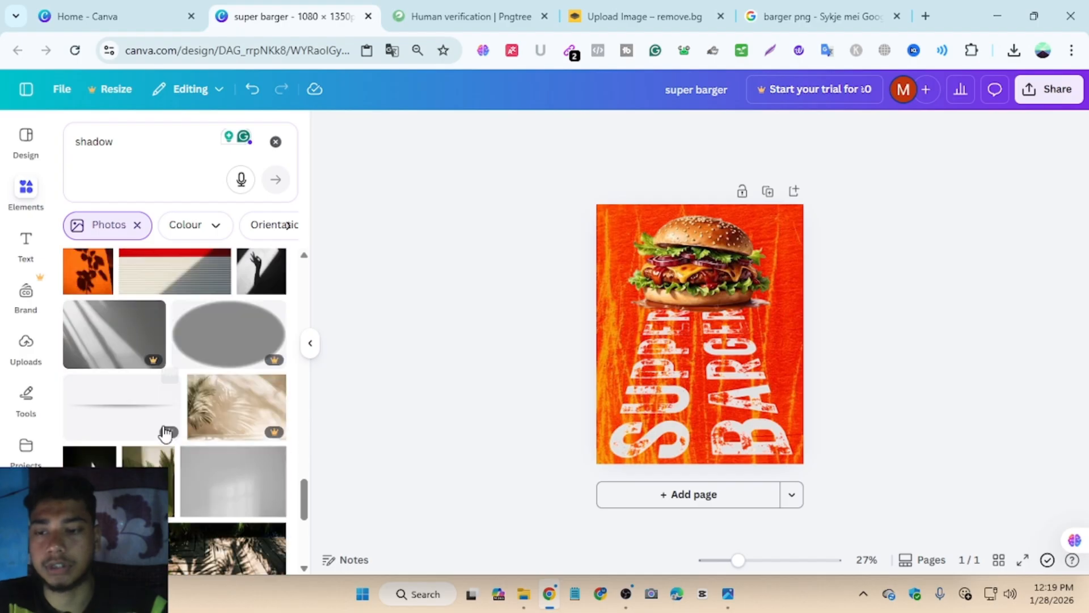
{"action": "scroll", "coordinate": [166, 434], "scroll_direction": "down", "scroll_amount": 3}
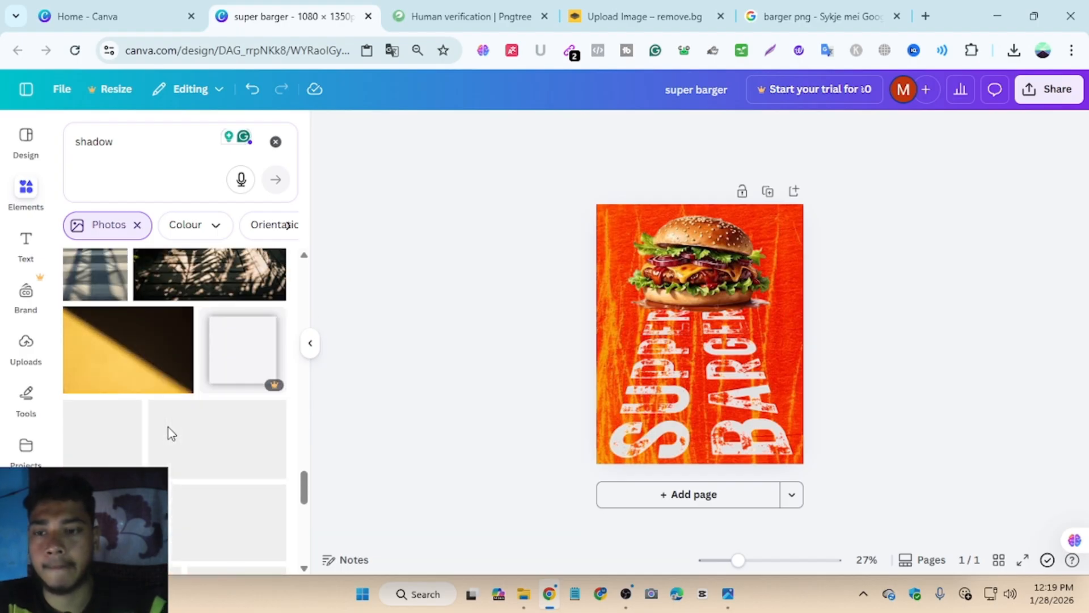
{"action": "scroll", "coordinate": [168, 429], "scroll_direction": "down", "scroll_amount": 10}
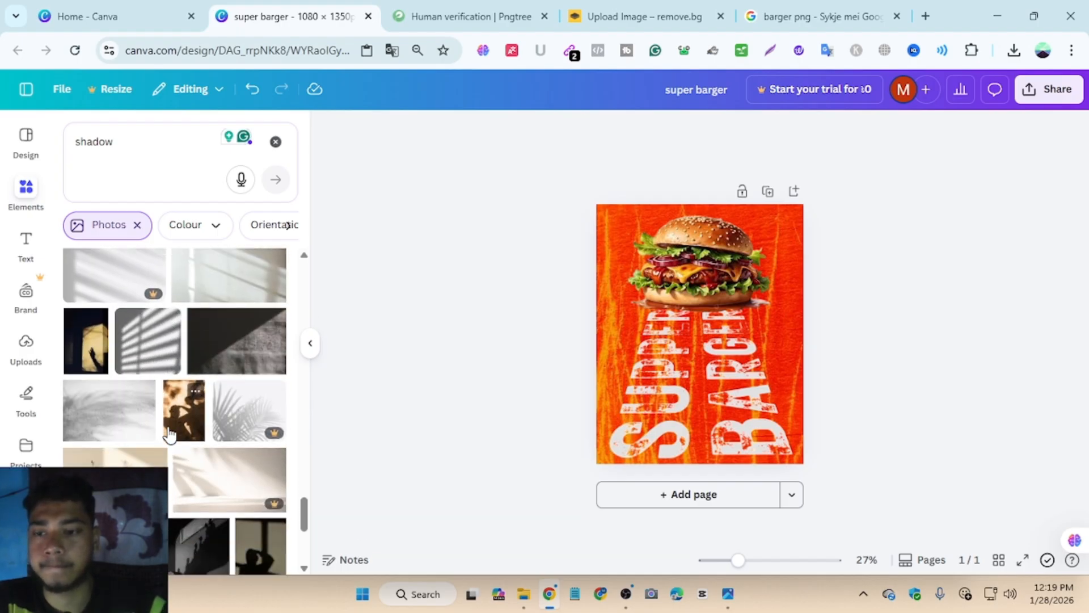
{"action": "scroll", "coordinate": [169, 430], "scroll_direction": "down", "scroll_amount": 5}
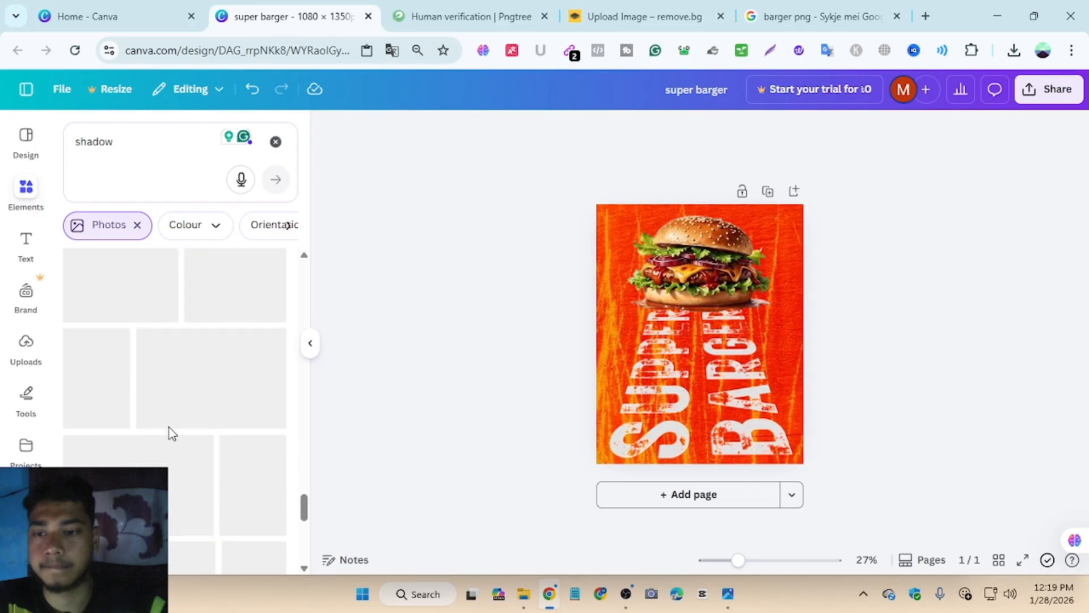
{"action": "scroll", "coordinate": [172, 437], "scroll_direction": "up", "scroll_amount": 6}
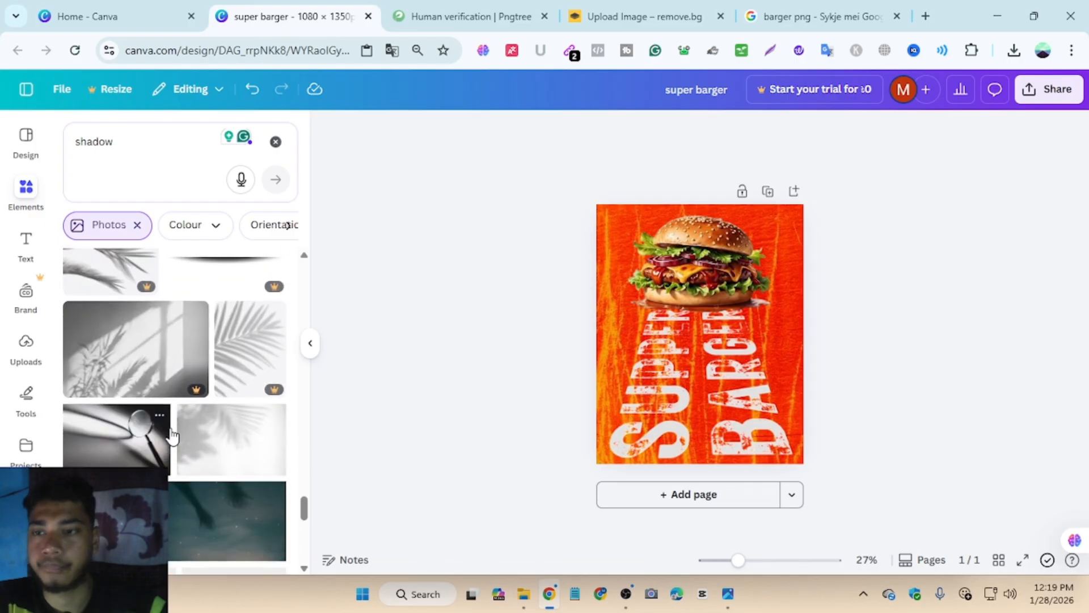
Remove the photo filter from the shadow search and show all the graphics results instead.
{"action": "left_click", "coordinate": [124, 234]}
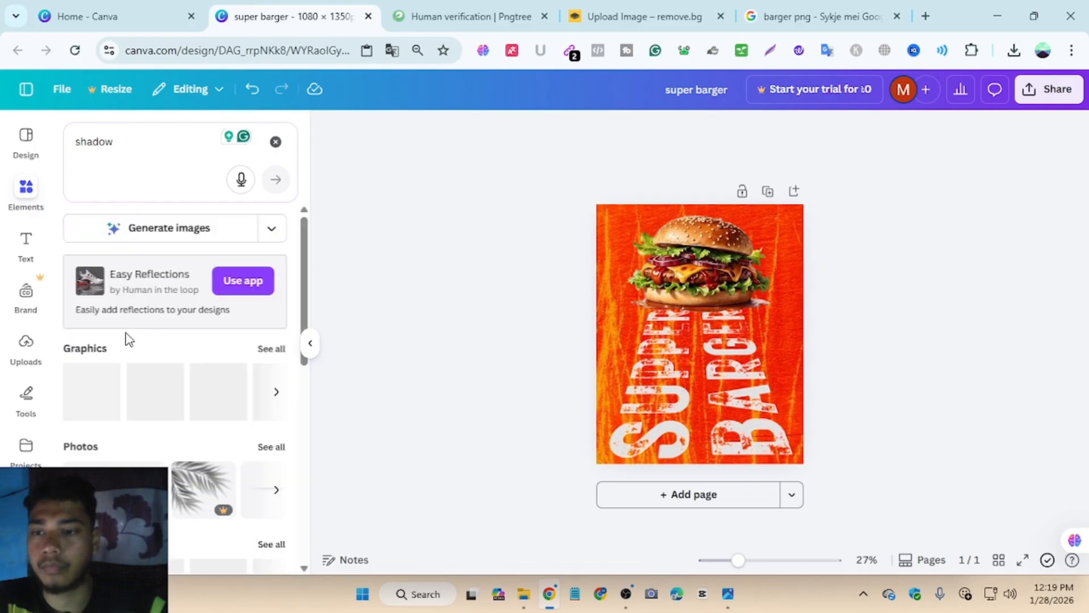
{"action": "left_click", "coordinate": [266, 404]}
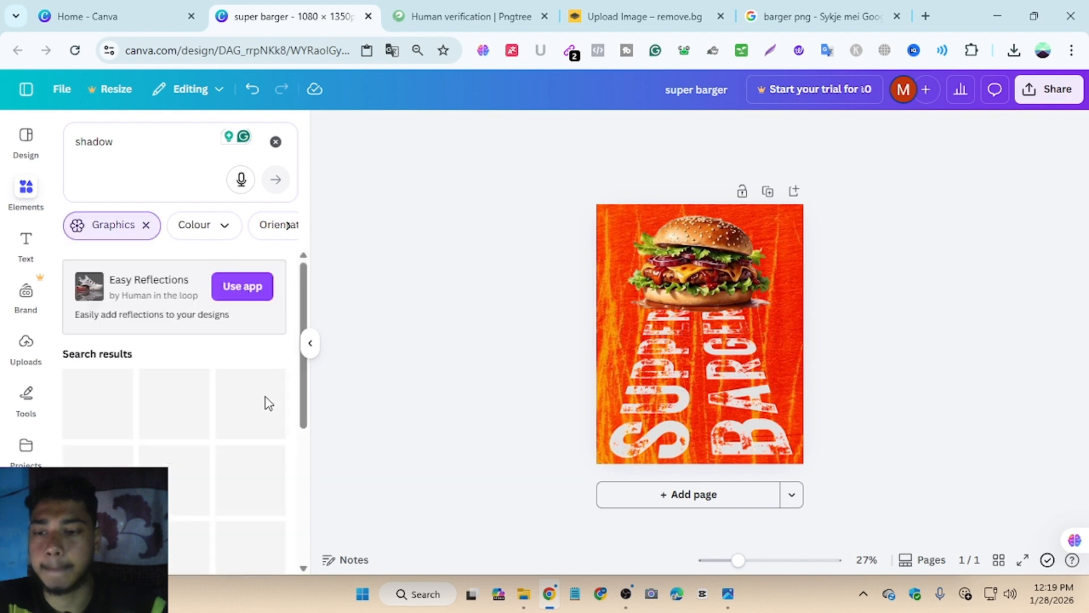
{"action": "scroll", "coordinate": [199, 413], "scroll_direction": "down", "scroll_amount": 3}
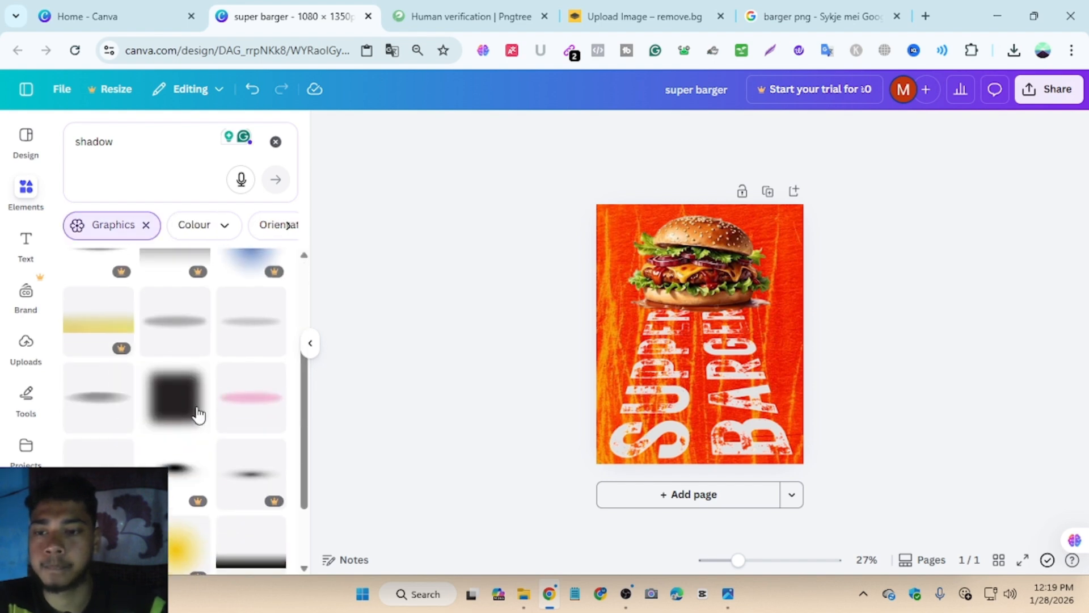
Add the soft grey oval shadow graphic, shrink it to about burger width and place it under the burger.
{"action": "left_click", "coordinate": [95, 404]}
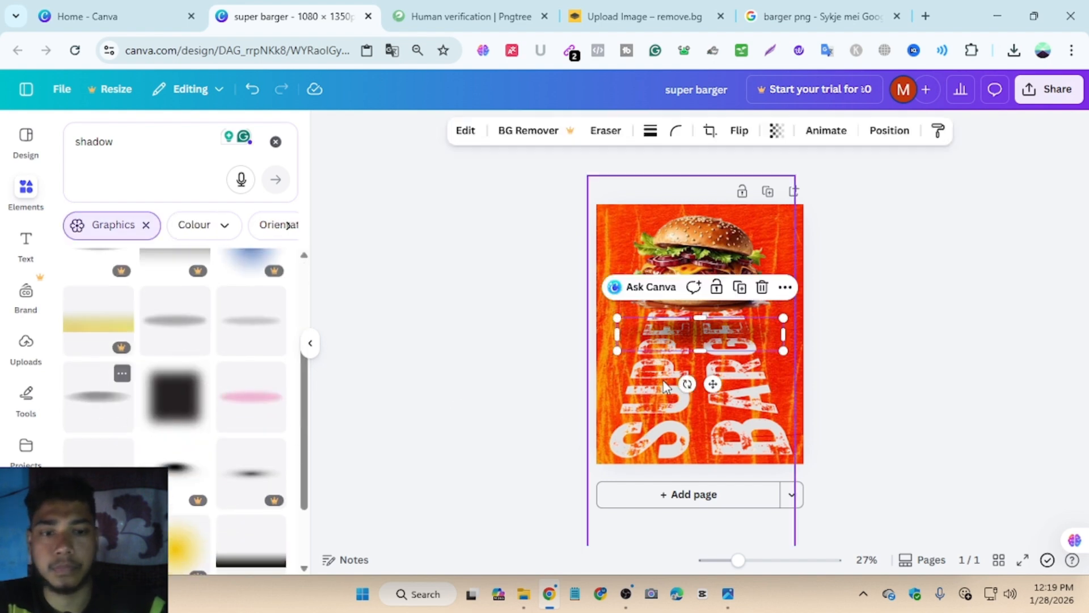
{"action": "left_click_drag", "start_coordinate": [698, 329], "coordinate": [705, 296]}
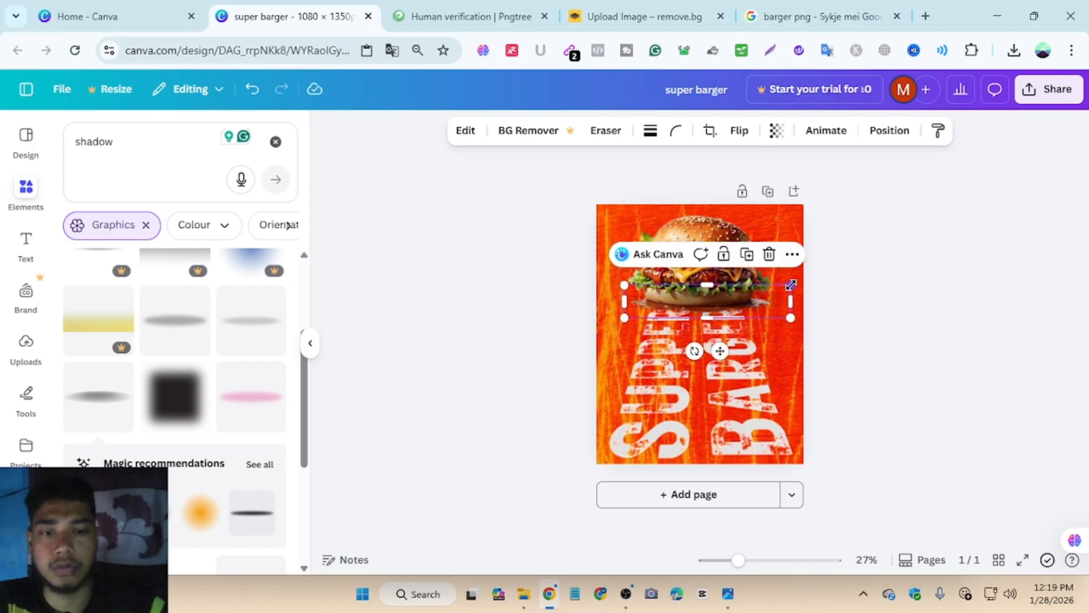
{"action": "left_click_drag", "start_coordinate": [791, 285], "coordinate": [761, 320]}
Try a thin premium shadow graphic over the title text, and remove both shadows from the page.
{"action": "scroll", "coordinate": [131, 386], "scroll_direction": "down", "scroll_amount": 3}
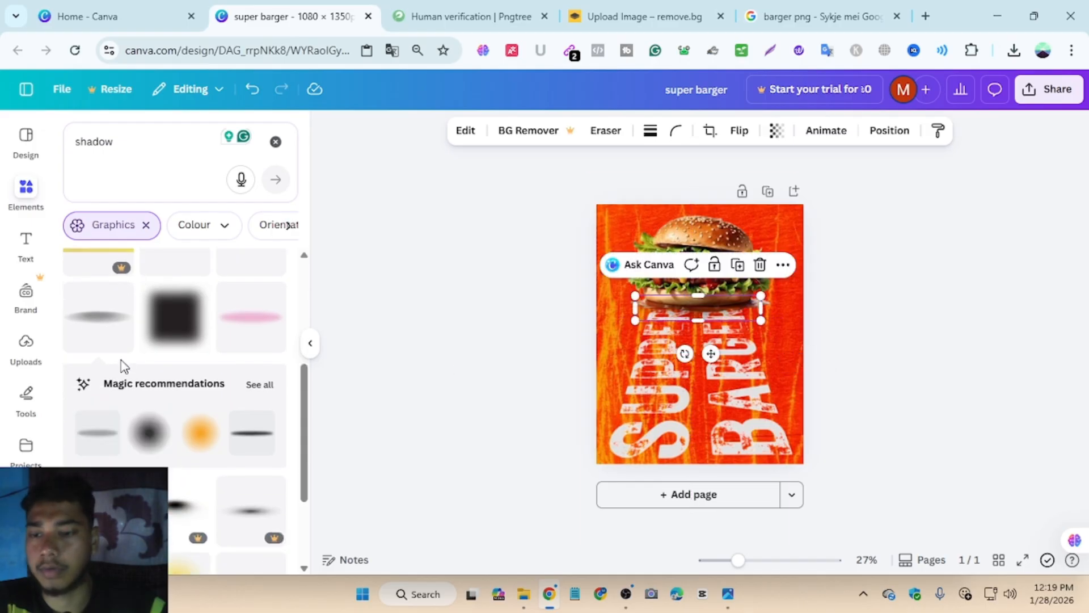
{"action": "scroll", "coordinate": [243, 384], "scroll_direction": "down", "scroll_amount": 2}
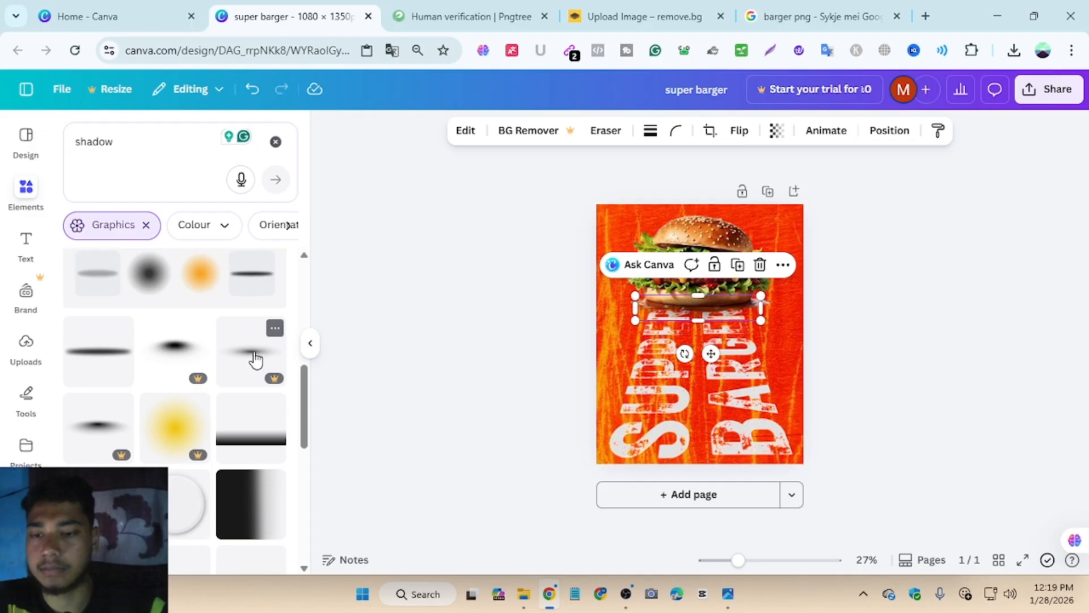
{"action": "left_click", "coordinate": [256, 357]}
{"action": "left_click_drag", "start_coordinate": [682, 342], "coordinate": [693, 350]}
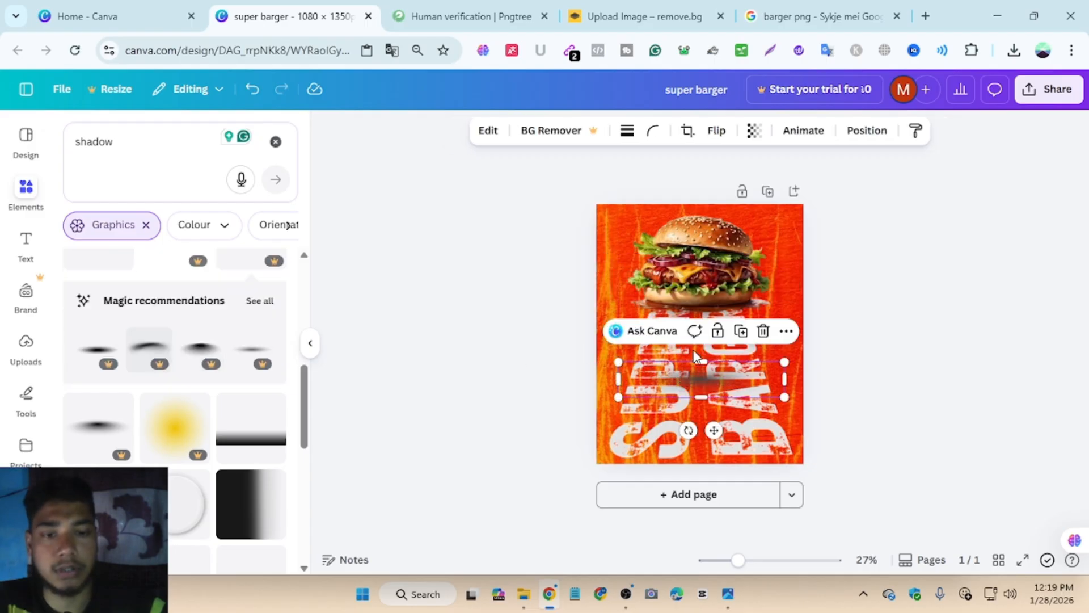
{"action": "left_click", "coordinate": [683, 298]}
{"action": "key", "text": "Escape"}
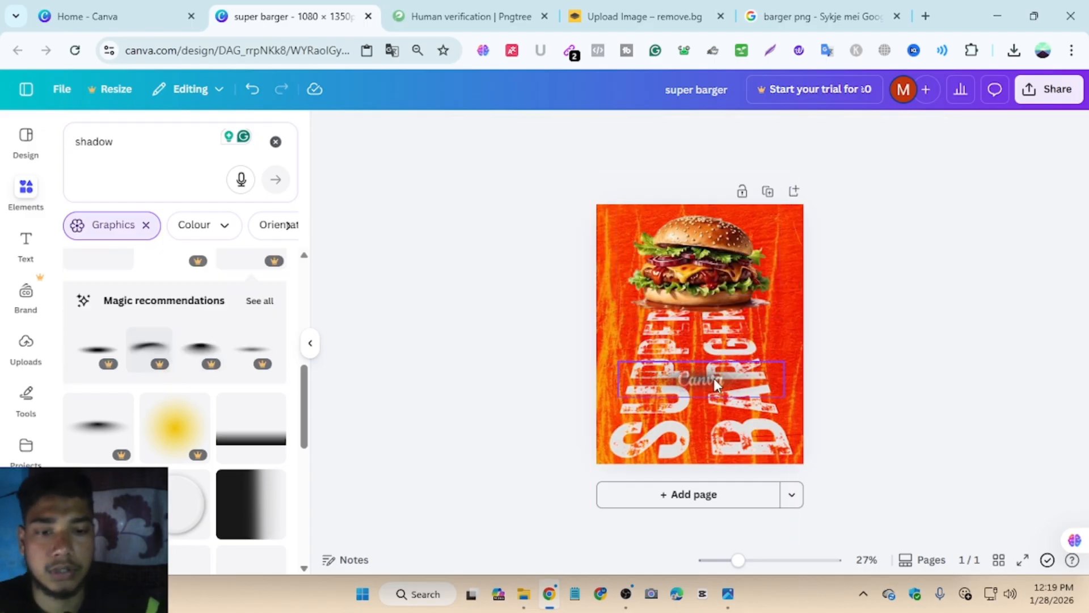
{"action": "left_click", "coordinate": [714, 379]}
{"action": "left_click", "coordinate": [414, 369]}
Add the free soft grey oval shadow graphic again, shrink it to about burger width and place it at the burger's base.
{"action": "scroll", "coordinate": [187, 366], "scroll_direction": "down", "scroll_amount": 1}
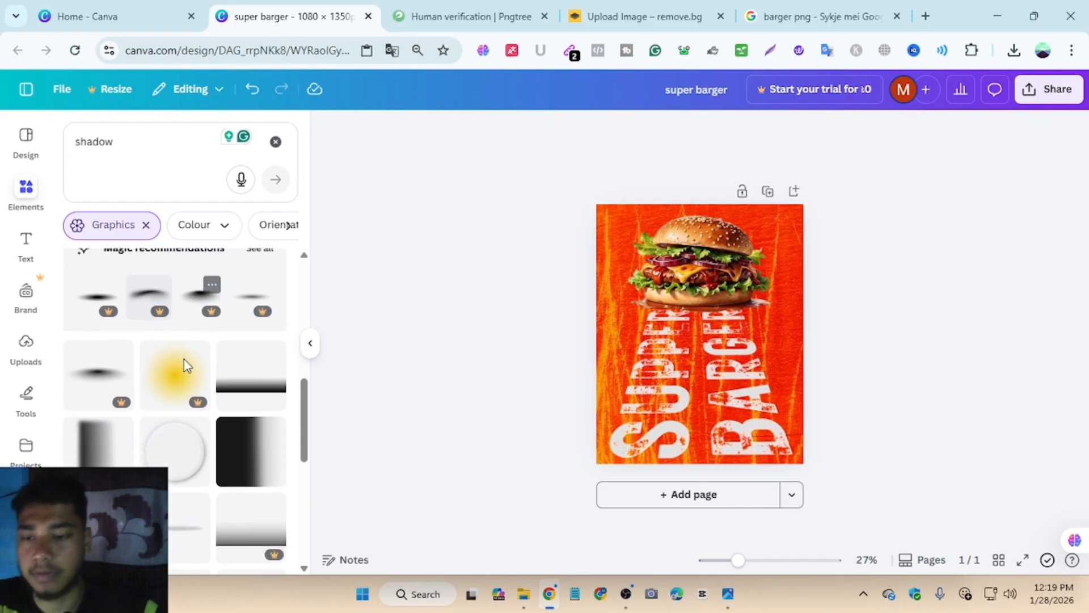
{"action": "scroll", "coordinate": [187, 366], "scroll_direction": "down", "scroll_amount": 3}
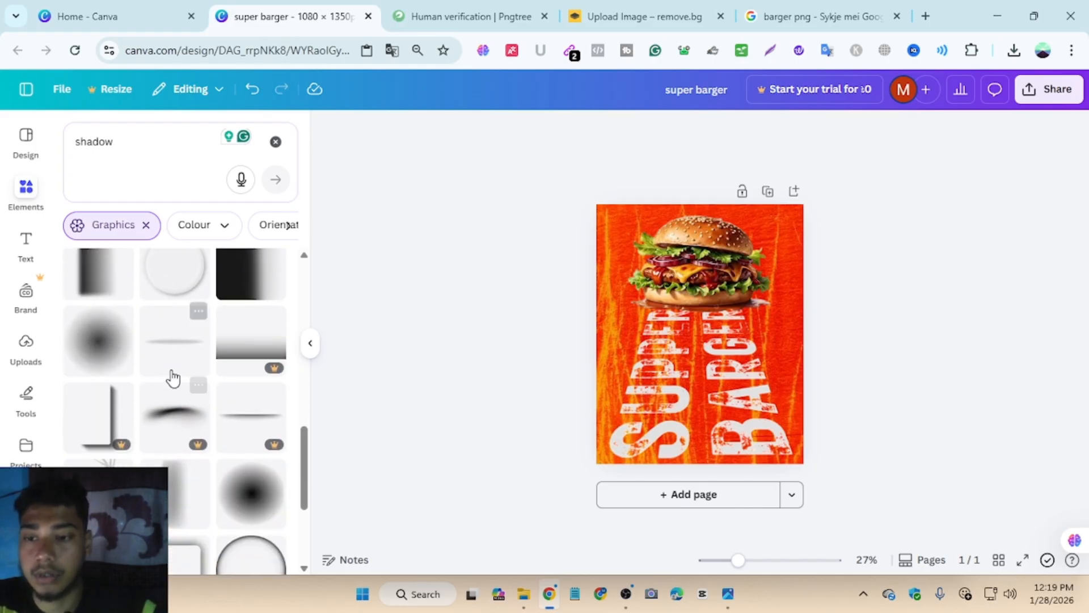
{"action": "scroll", "coordinate": [190, 400], "scroll_direction": "down", "scroll_amount": 5}
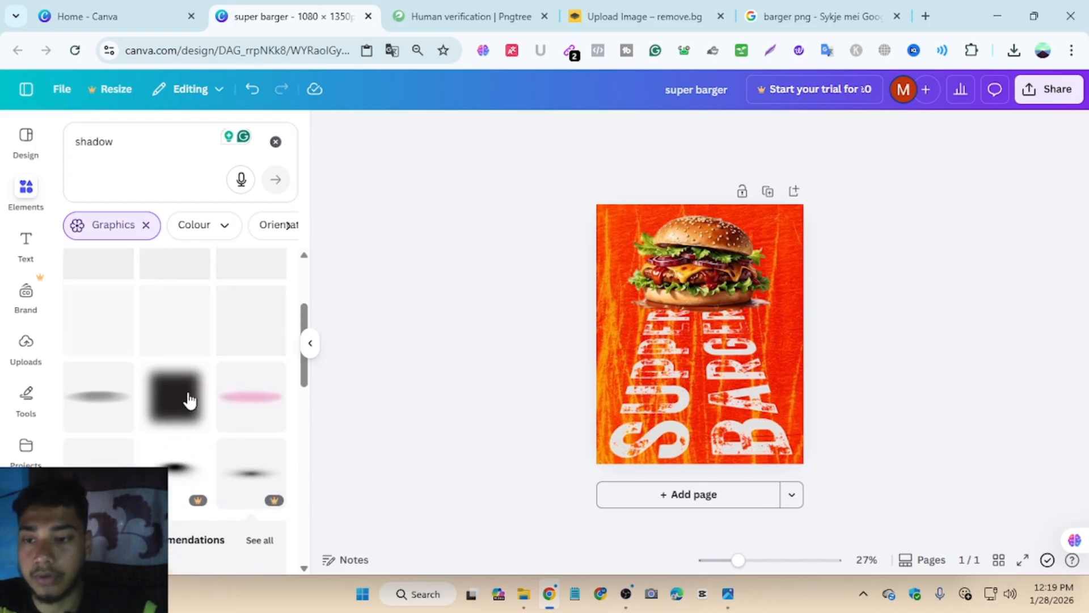
{"action": "left_click", "coordinate": [102, 405]}
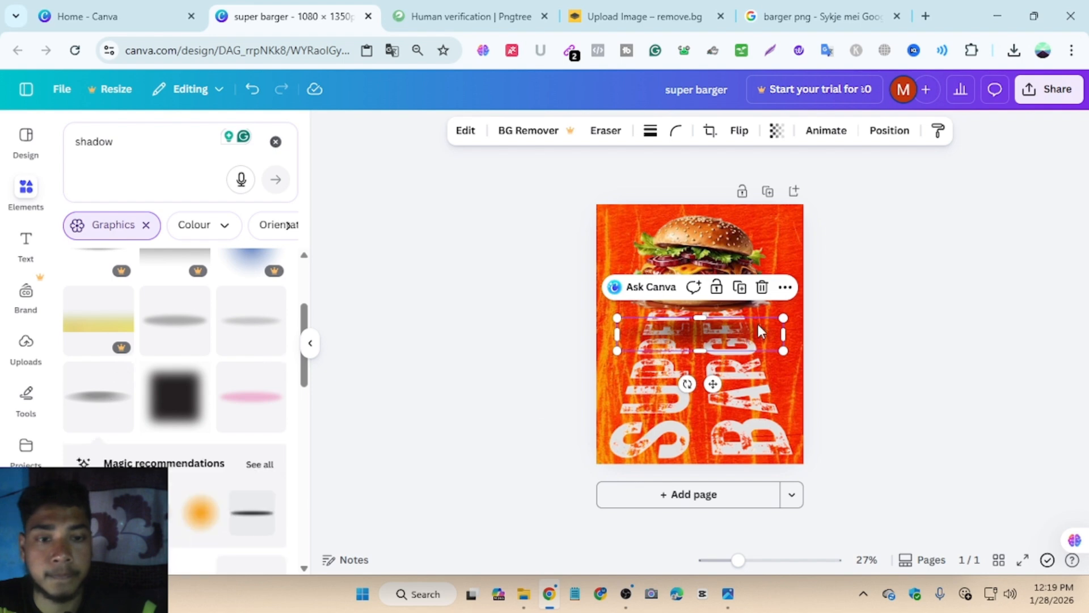
{"action": "left_click_drag", "start_coordinate": [753, 326], "coordinate": [711, 313]}
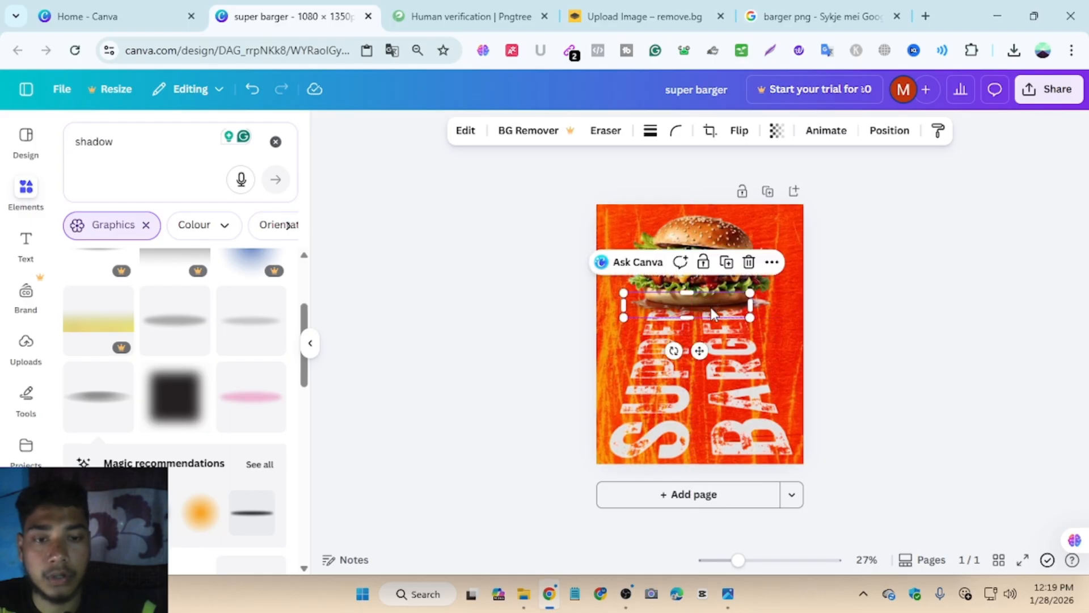
Move the oval shadow's layer behind the burger picture and shift the shadow slightly right under the bun.
{"action": "left_click", "coordinate": [891, 131]}
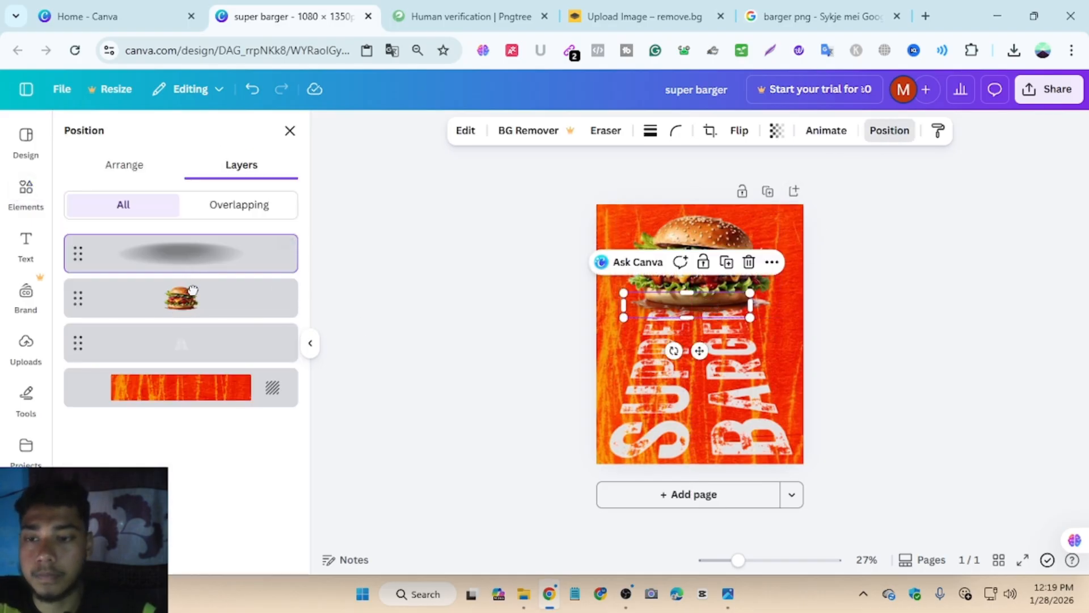
{"action": "left_click_drag", "start_coordinate": [193, 291], "coordinate": [199, 315]}
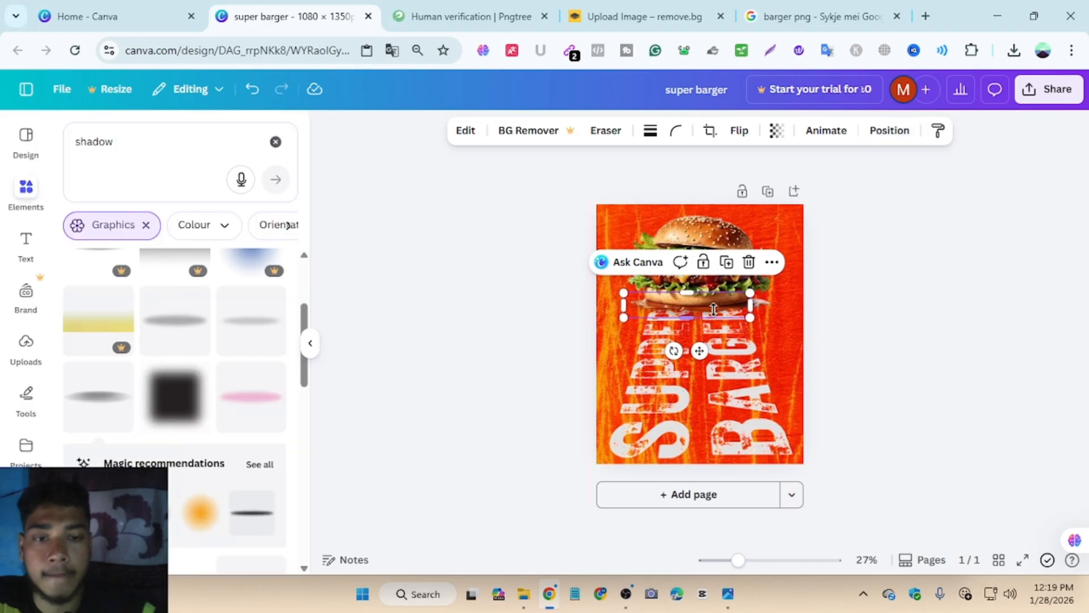
{"action": "left_click_drag", "start_coordinate": [717, 311], "coordinate": [726, 313]}
{"action": "left_click", "coordinate": [851, 324]}
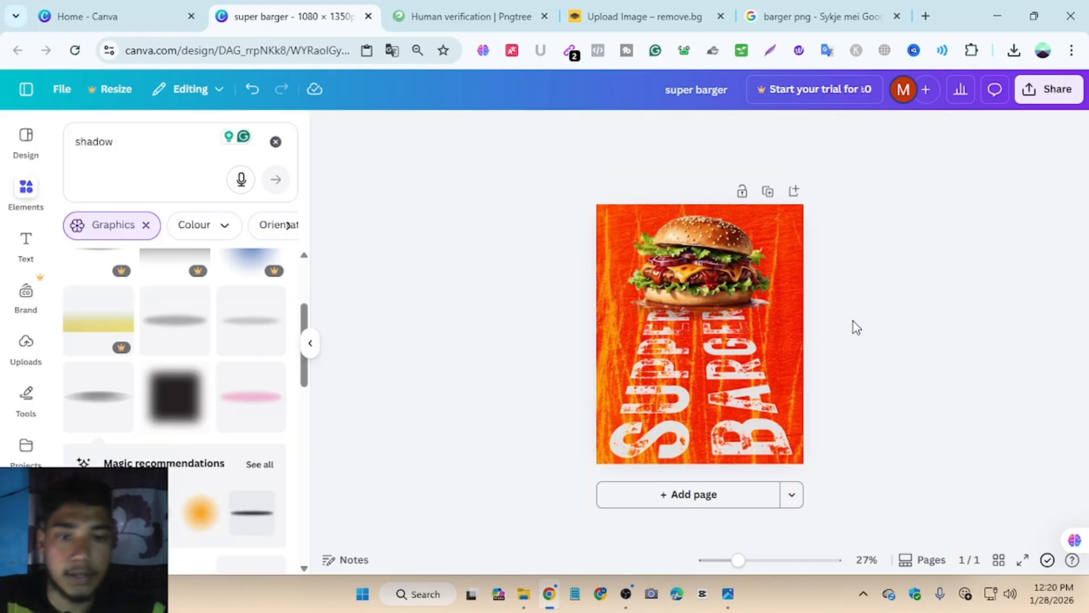
Add the horizontal black fade graphic, enlarge it well beyond the page width and position it to darken the poster's bottom edge.
{"action": "scroll", "coordinate": [178, 431], "scroll_direction": "down", "scroll_amount": 4}
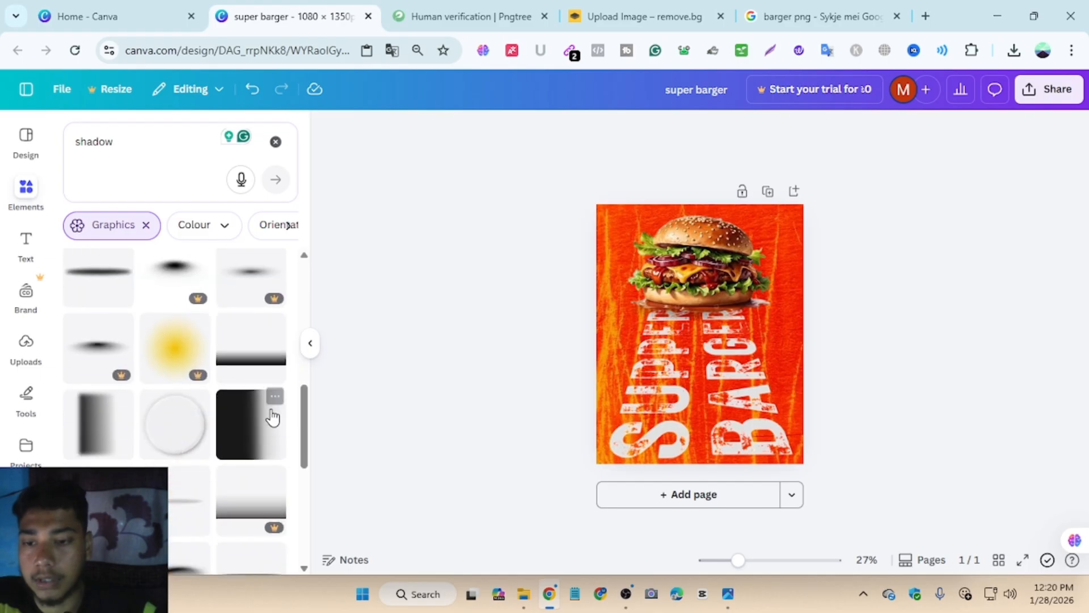
{"action": "left_click", "coordinate": [265, 358]}
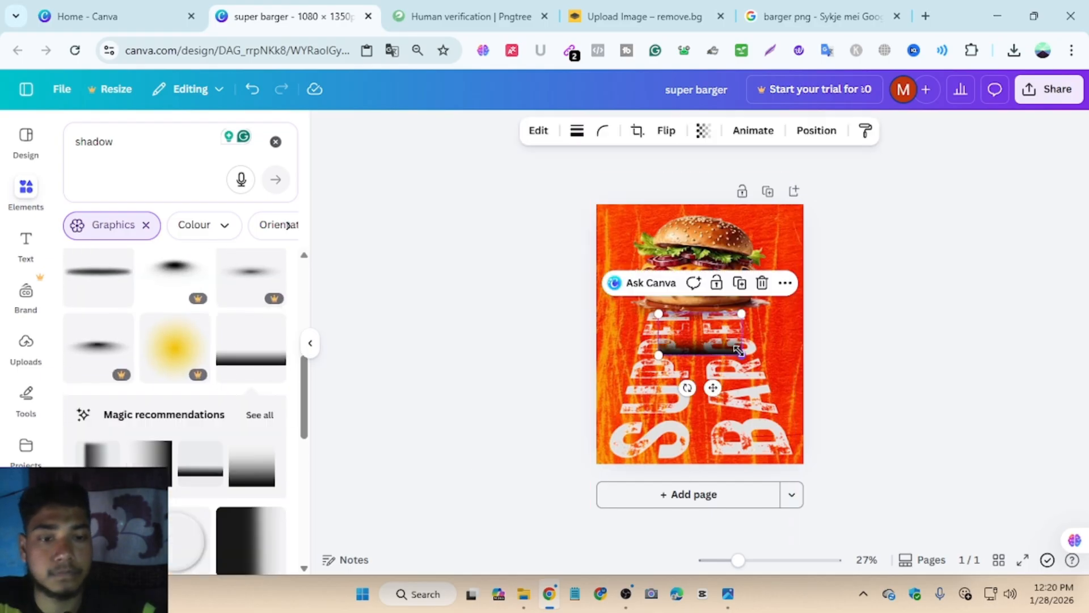
{"action": "left_click_drag", "start_coordinate": [737, 350], "coordinate": [1048, 509]}
{"action": "left_click_drag", "start_coordinate": [893, 437], "coordinate": [844, 423]}
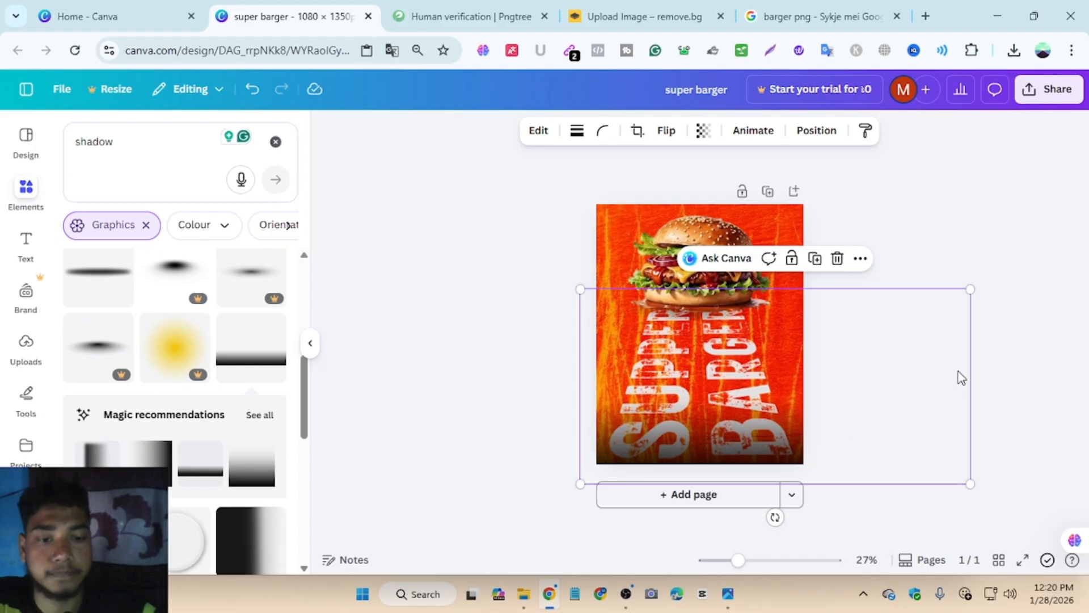
{"action": "left_click_drag", "start_coordinate": [792, 461], "coordinate": [787, 443]}
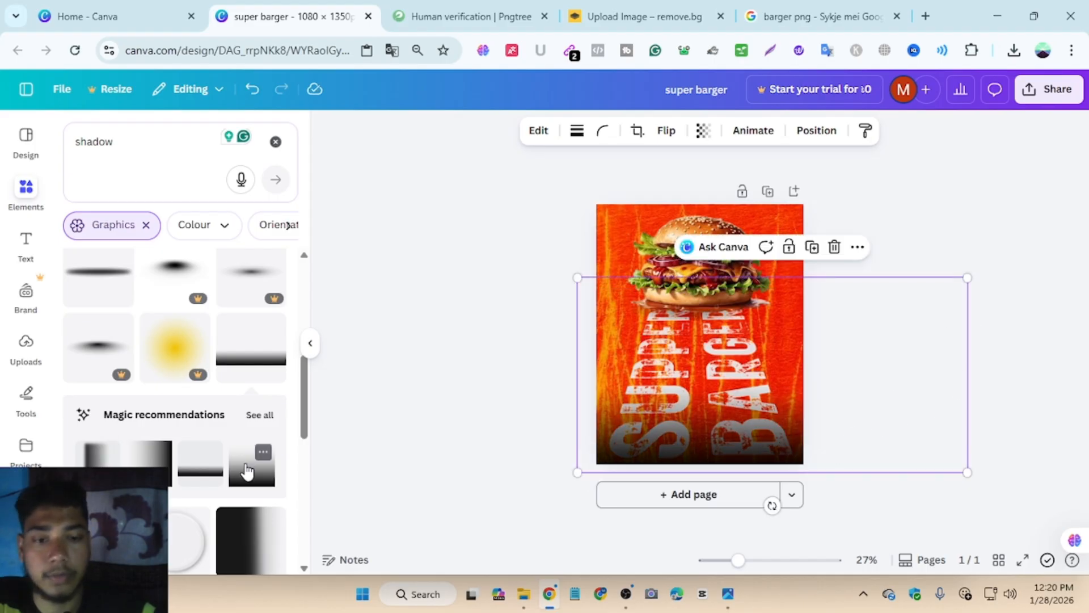
Try replacing the wide black fade with the taller gradient graphic, enlarged to span the page width at the poster's bottom.
{"action": "left_click_drag", "start_coordinate": [643, 381], "coordinate": [623, 457]}
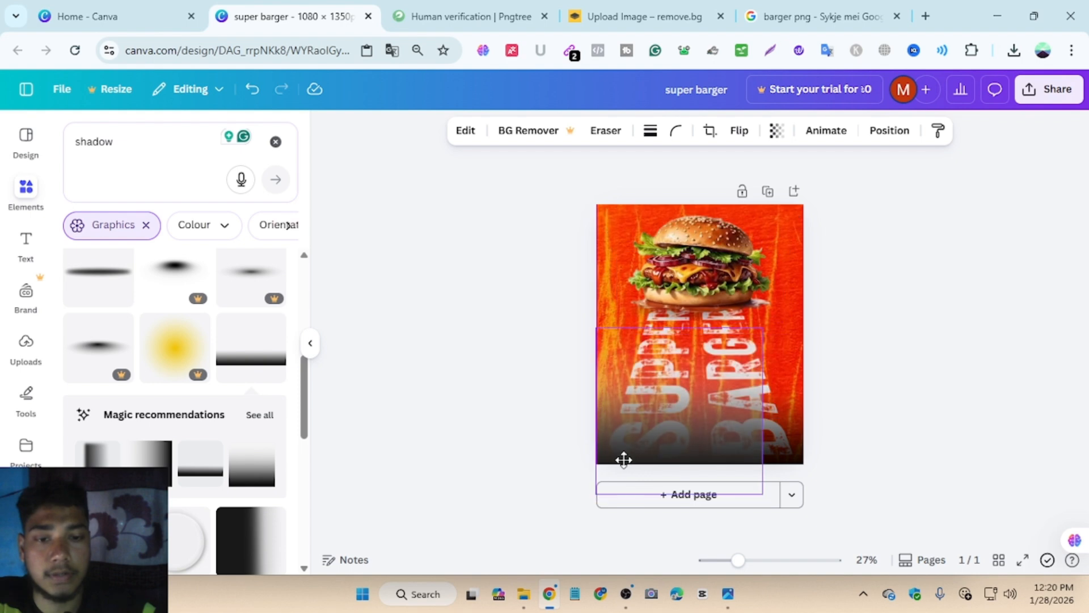
{"action": "left_click", "coordinate": [794, 462]}
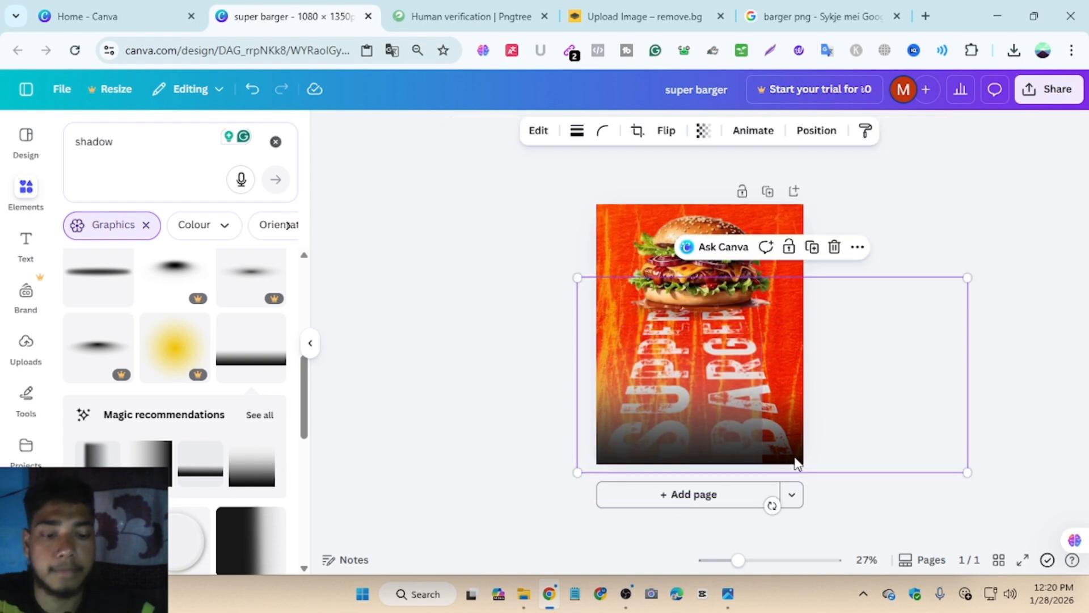
{"action": "left_click", "coordinate": [707, 445]}
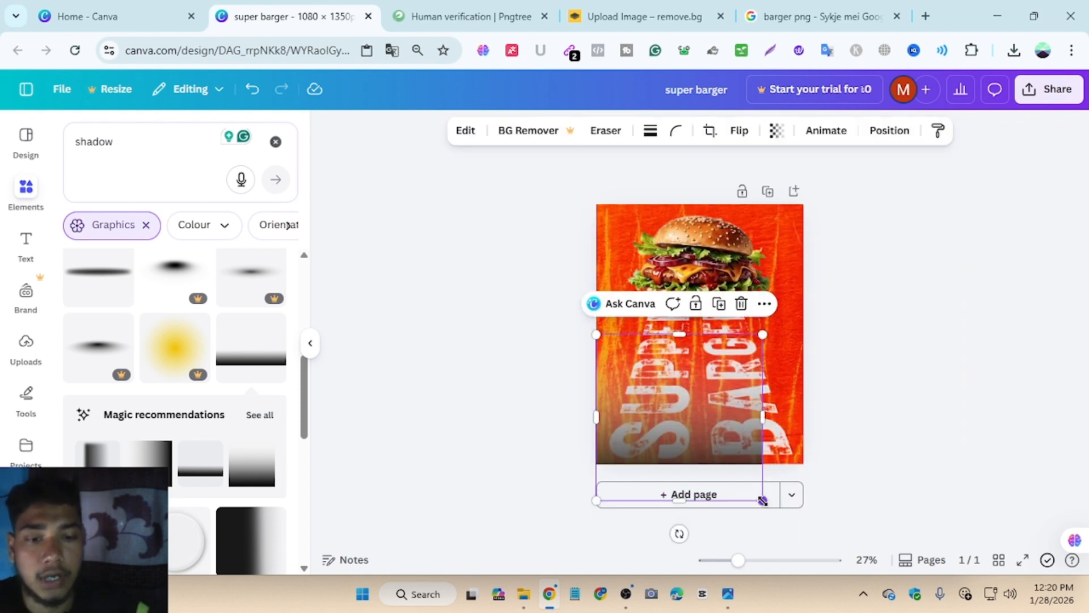
{"action": "left_click_drag", "start_coordinate": [762, 501], "coordinate": [856, 512]}
{"action": "left_click_drag", "start_coordinate": [749, 475], "coordinate": [749, 427]}
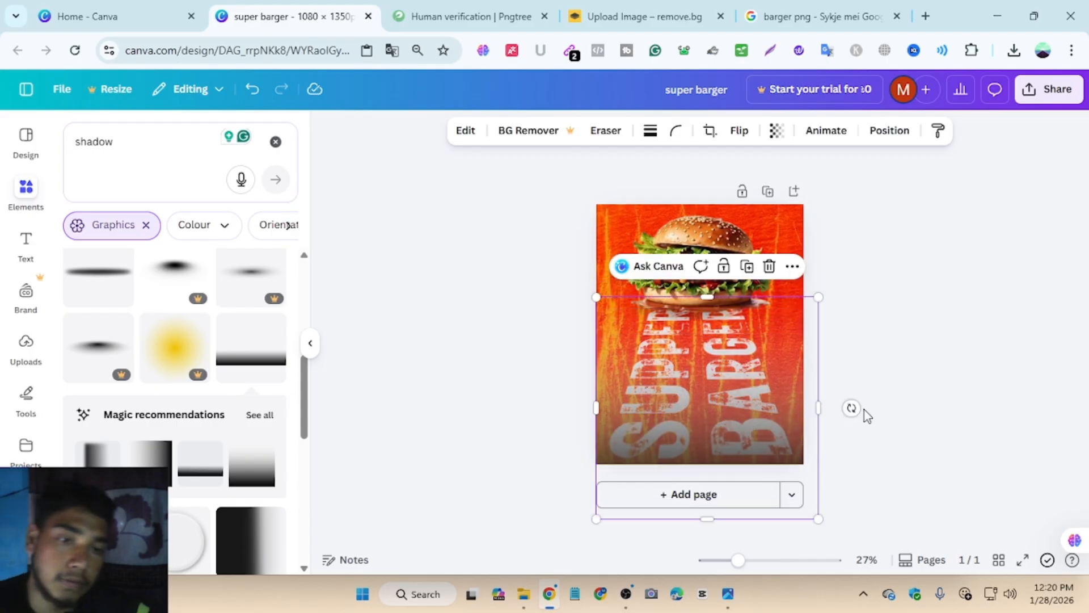
{"action": "left_click", "coordinate": [863, 409]}
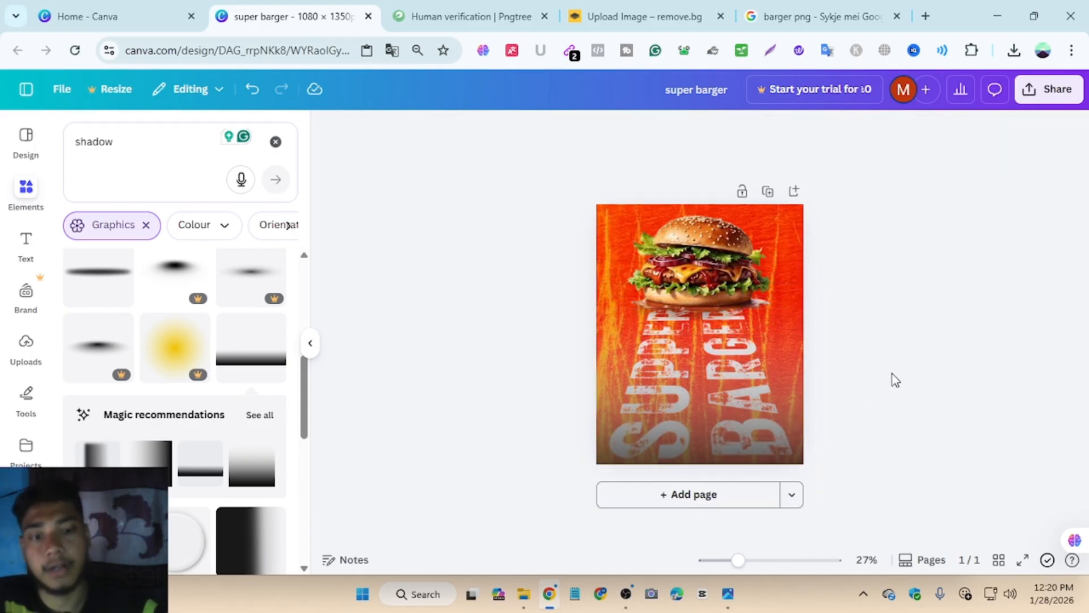
{"action": "left_click", "coordinate": [691, 499]}
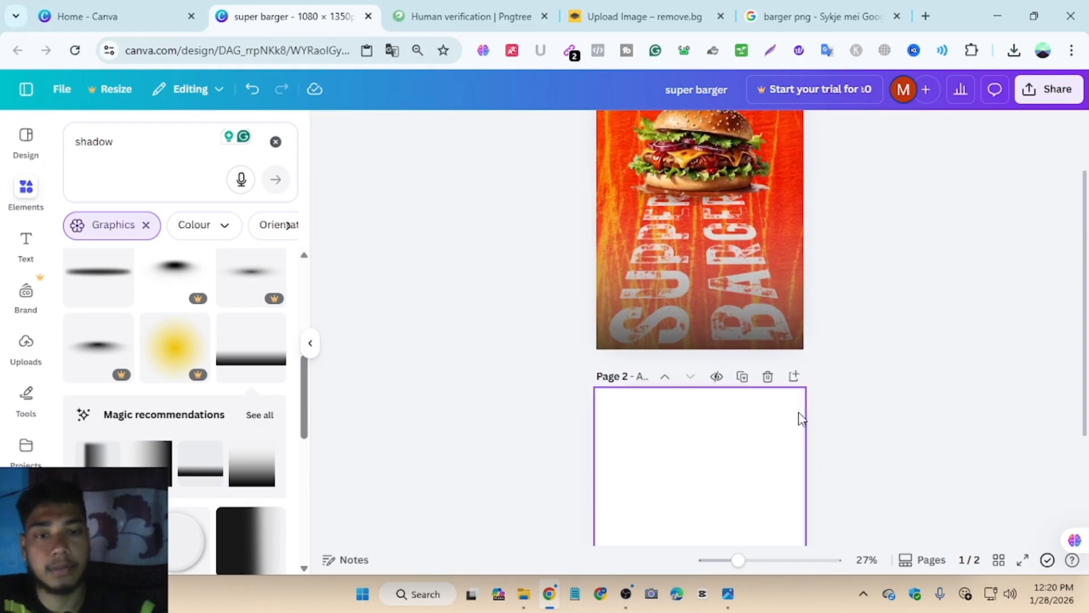
{"action": "left_click", "coordinate": [768, 376]}
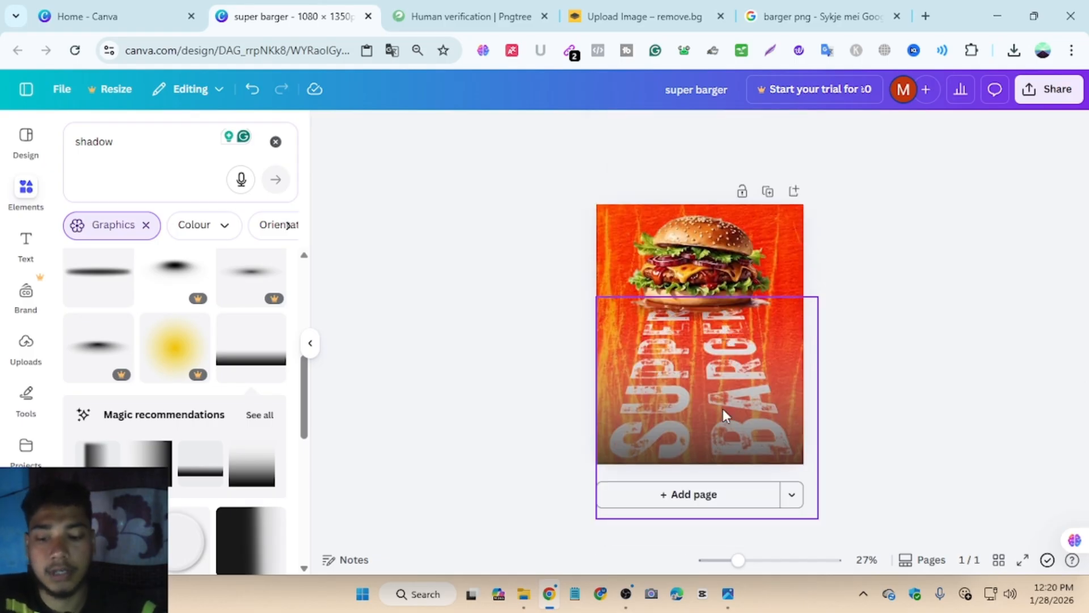
Undo the replacement gradient's placement and resizing until only the original wide black fade is back on the poster.
{"action": "key", "text": "ctrl+z"}
{"action": "key", "text": "ctrl+z"}
{"action": "key", "text": "ctrl+z"}
{"action": "key", "text": "ctrl+z"}
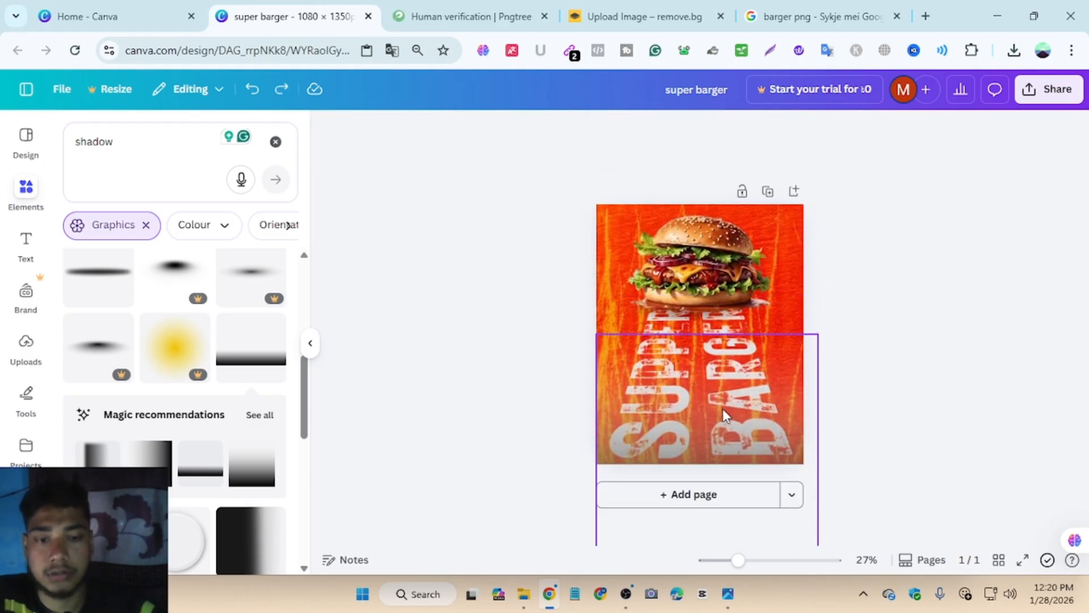
{"action": "key", "text": "ctrl+z"}
{"action": "key", "text": "ctrl+z"}
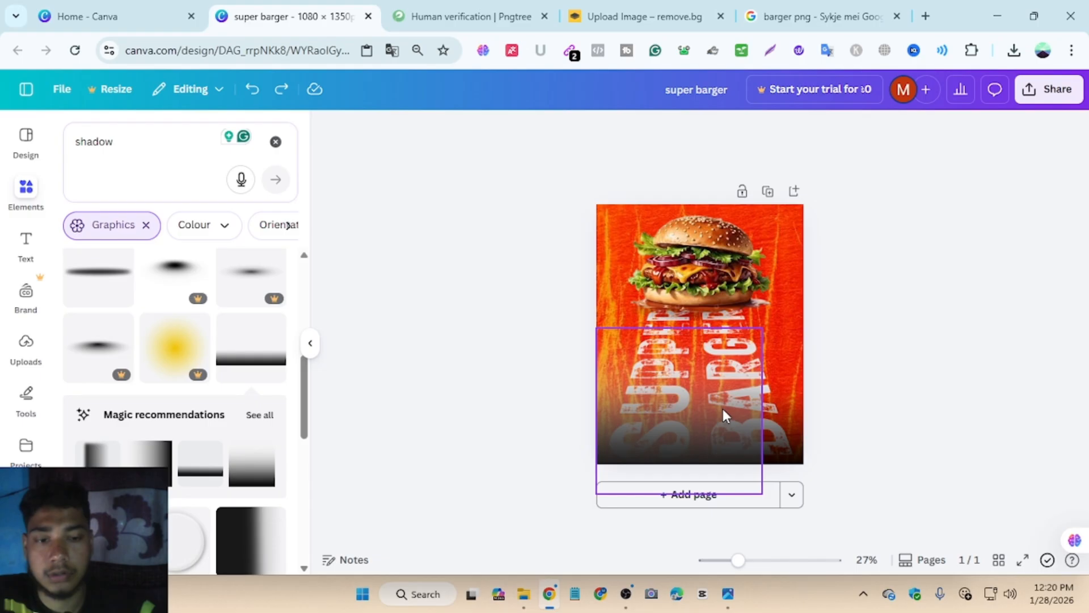
{"action": "key", "text": "ctrl+z"}
{"action": "key", "text": "ctrl+z"}
{"action": "key", "text": "ctrl+z"}
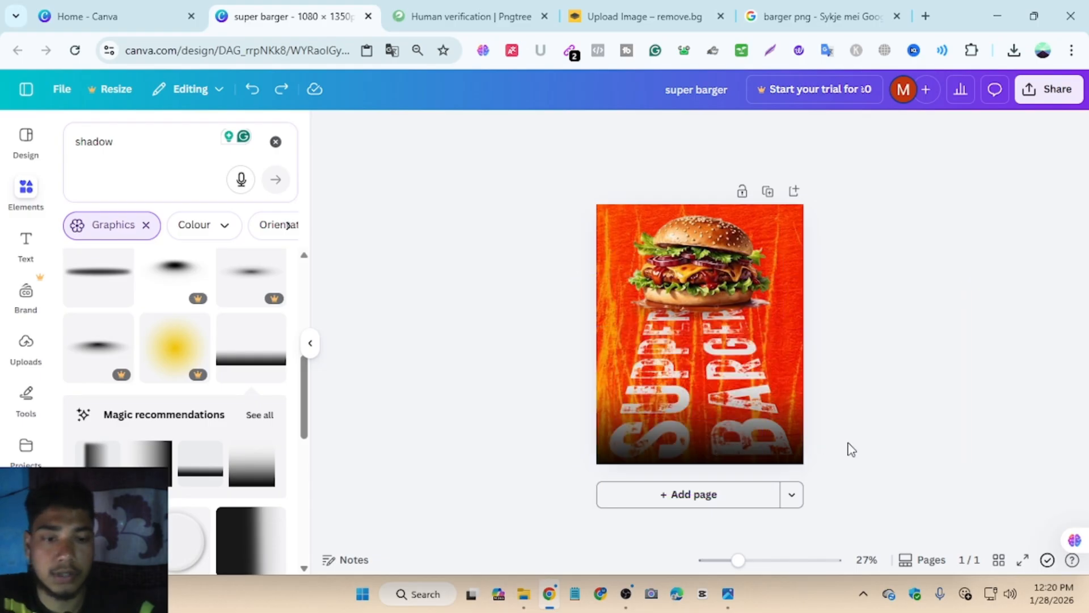
Nudge the wide black fade slightly upward over the poster's bottom edge.
{"action": "left_click_drag", "start_coordinate": [775, 413], "coordinate": [773, 408]}
{"action": "left_click", "coordinate": [1025, 366]}
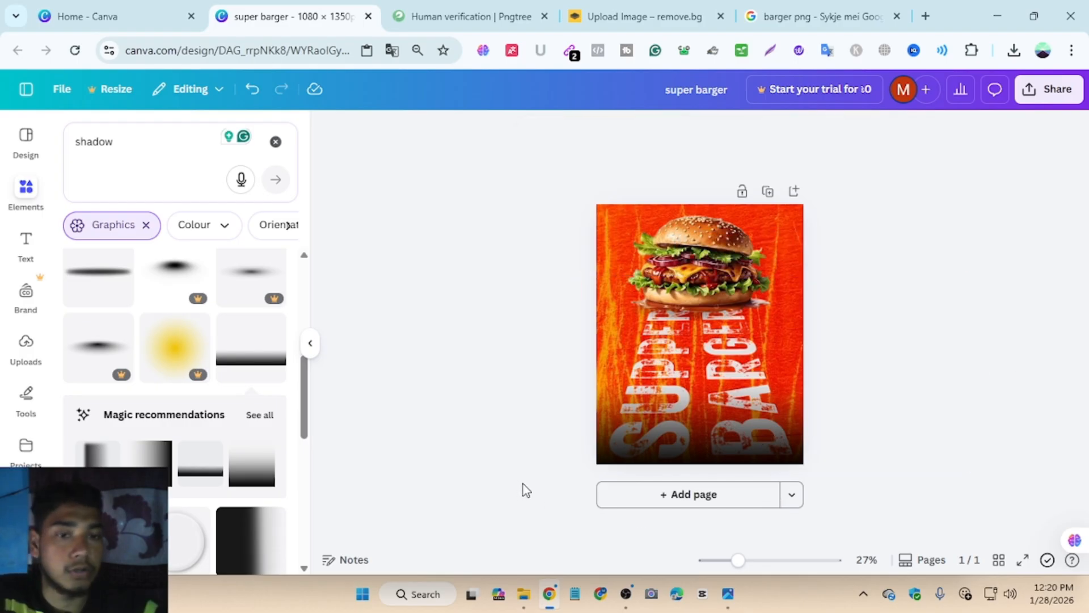
Search the graphics for "shadow" again and look through the results for another shadow that suits the burger.
{"action": "left_click", "coordinate": [133, 140]}
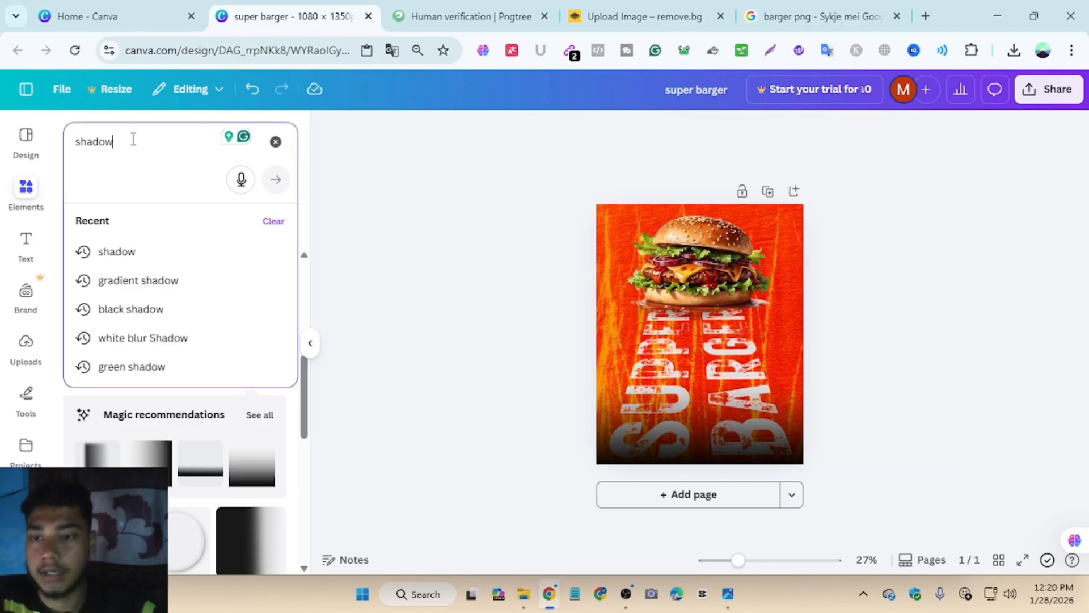
{"action": "key", "text": "Return"}
{"action": "scroll", "coordinate": [170, 346], "scroll_direction": "down", "scroll_amount": 6}
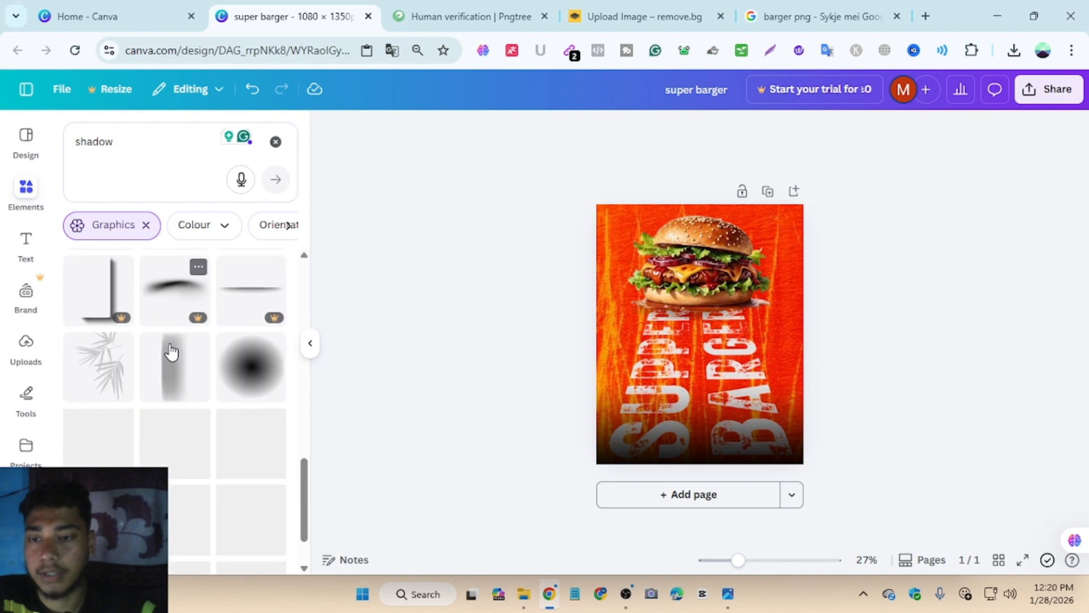
{"action": "scroll", "coordinate": [236, 404], "scroll_direction": "down", "scroll_amount": 4}
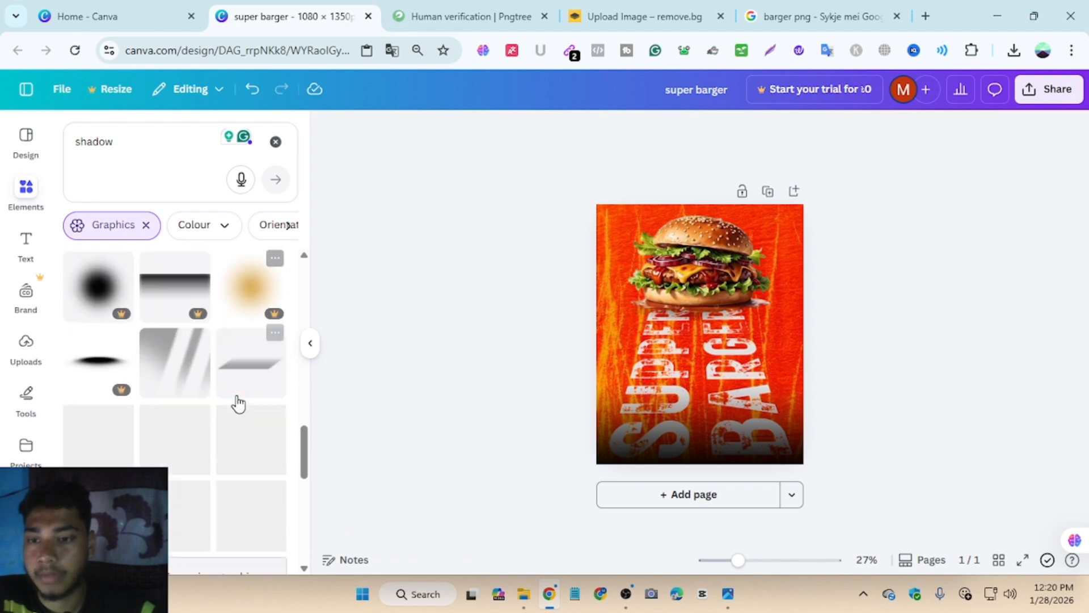
{"action": "scroll", "coordinate": [236, 404], "scroll_direction": "up", "scroll_amount": 3}
{"action": "scroll", "coordinate": [232, 397], "scroll_direction": "down", "scroll_amount": 5}
{"action": "scroll", "coordinate": [230, 393], "scroll_direction": "up", "scroll_amount": 4}
{"action": "scroll", "coordinate": [230, 391], "scroll_direction": "down", "scroll_amount": 2}
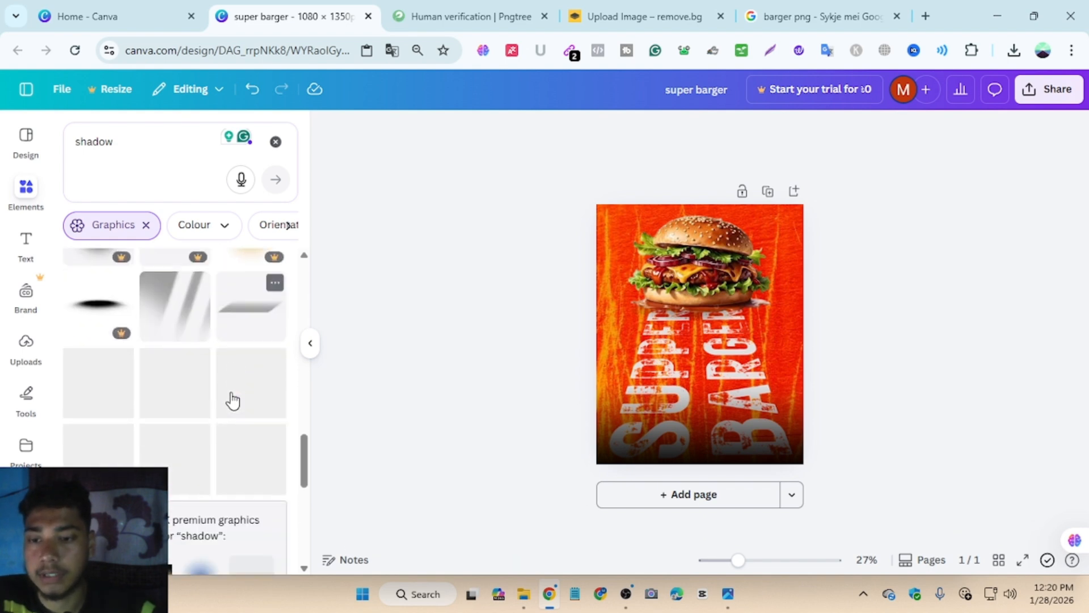
{"action": "scroll", "coordinate": [230, 390], "scroll_direction": "up", "scroll_amount": 1}
{"action": "scroll", "coordinate": [233, 394], "scroll_direction": "down", "scroll_amount": 6}
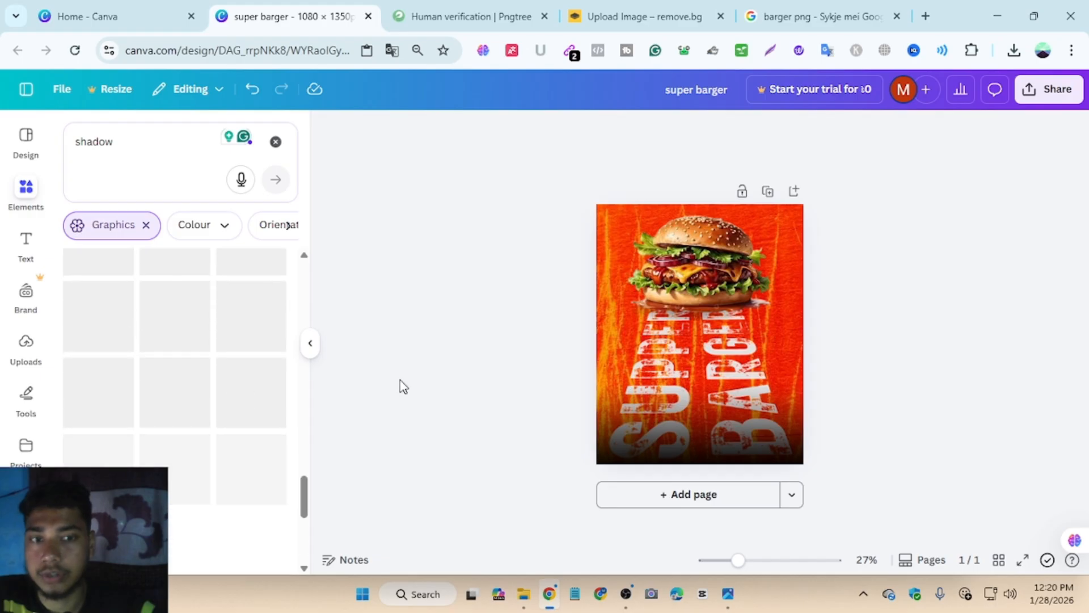
{"action": "scroll", "coordinate": [231, 344], "scroll_direction": "down", "scroll_amount": 2}
{"action": "scroll", "coordinate": [230, 344], "scroll_direction": "up", "scroll_amount": 1}
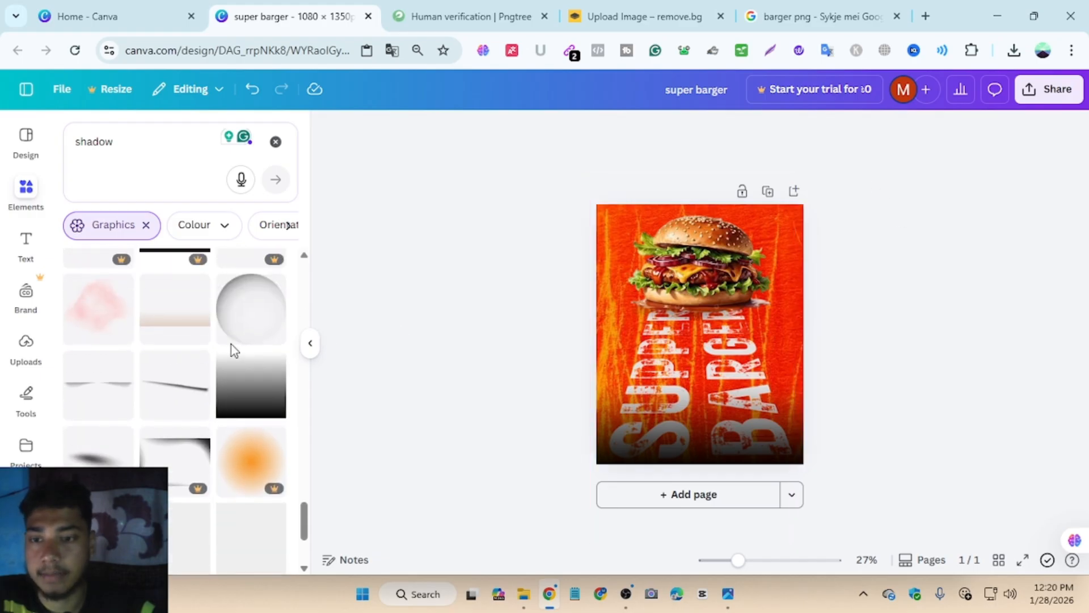
{"action": "scroll", "coordinate": [231, 347], "scroll_direction": "down", "scroll_amount": 2}
{"action": "scroll", "coordinate": [231, 348], "scroll_direction": "up", "scroll_amount": 2}
Try the round grey circle shadow graphic enlarged around the burger picture, and remove it from the poster.
{"action": "left_click", "coordinate": [255, 326]}
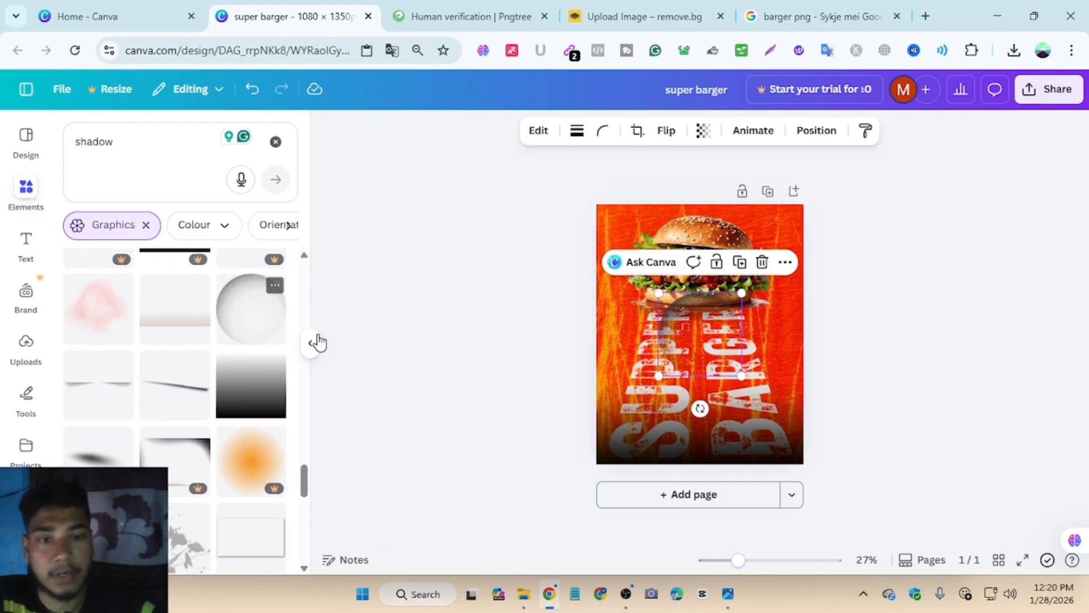
{"action": "left_click_drag", "start_coordinate": [702, 310], "coordinate": [681, 216]}
{"action": "left_click_drag", "start_coordinate": [722, 282], "coordinate": [720, 258]}
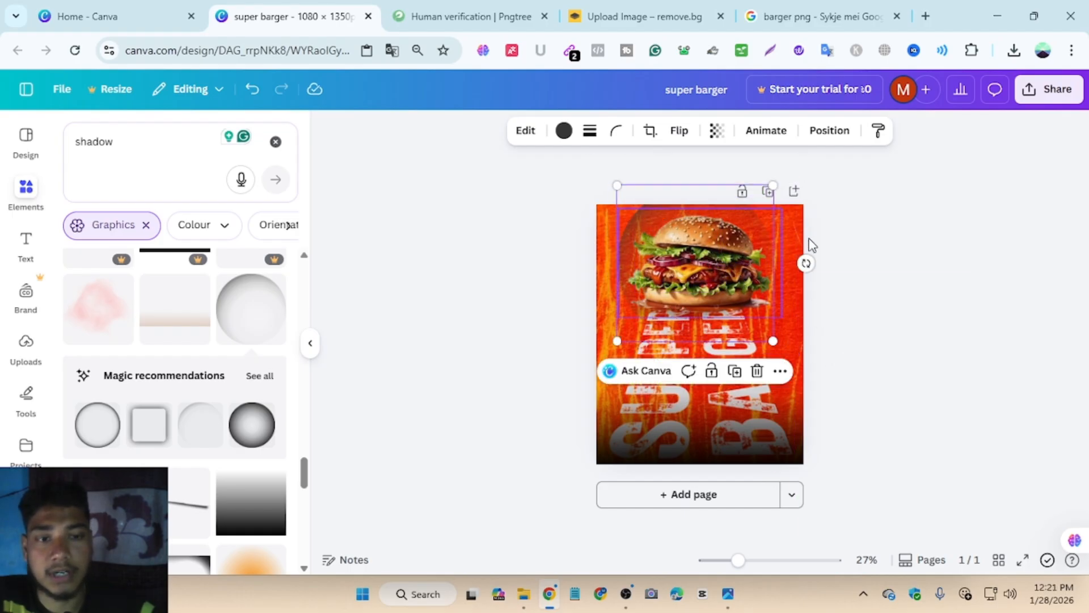
{"action": "left_click", "coordinate": [808, 311]}
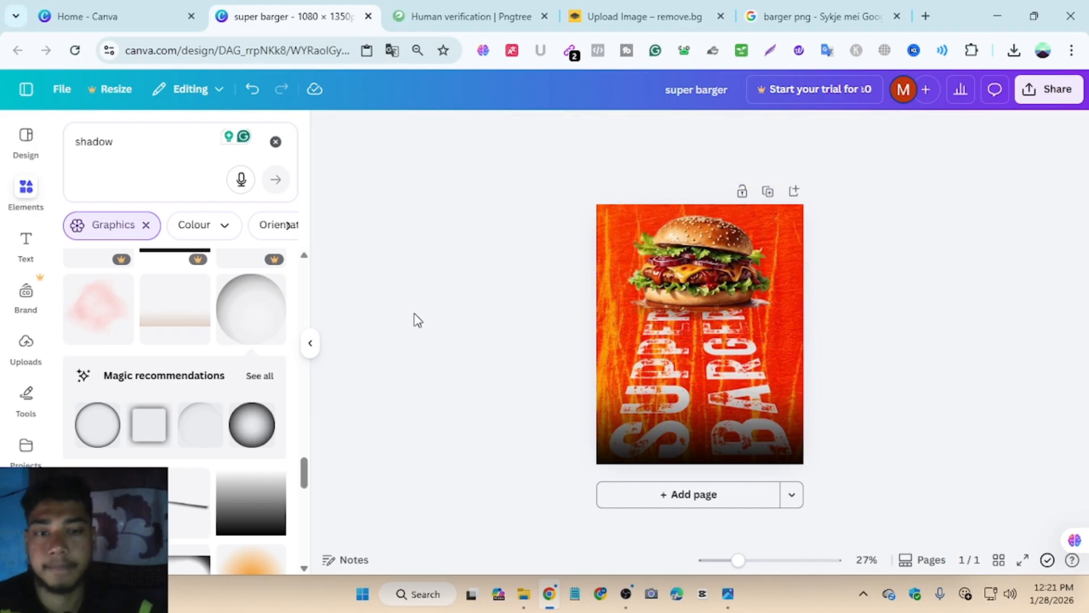
Examine more of the shadow graphics for a shadow or glow effect that fits the poster.
{"action": "scroll", "coordinate": [117, 360], "scroll_direction": "down", "scroll_amount": 6}
{"action": "scroll", "coordinate": [145, 361], "scroll_direction": "down", "scroll_amount": 5}
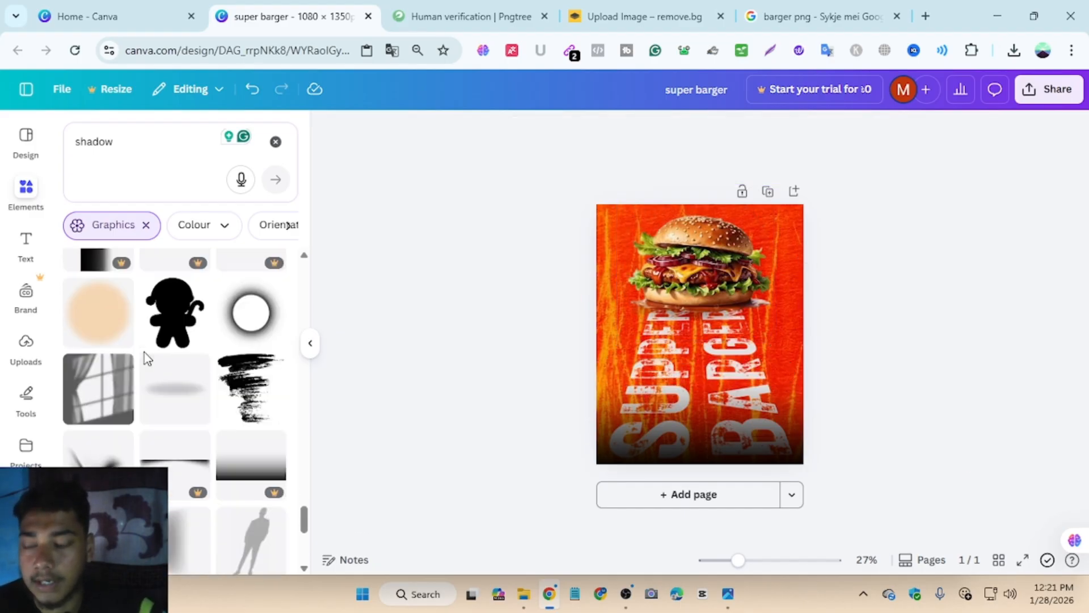
{"action": "scroll", "coordinate": [146, 358], "scroll_direction": "down", "scroll_amount": 5}
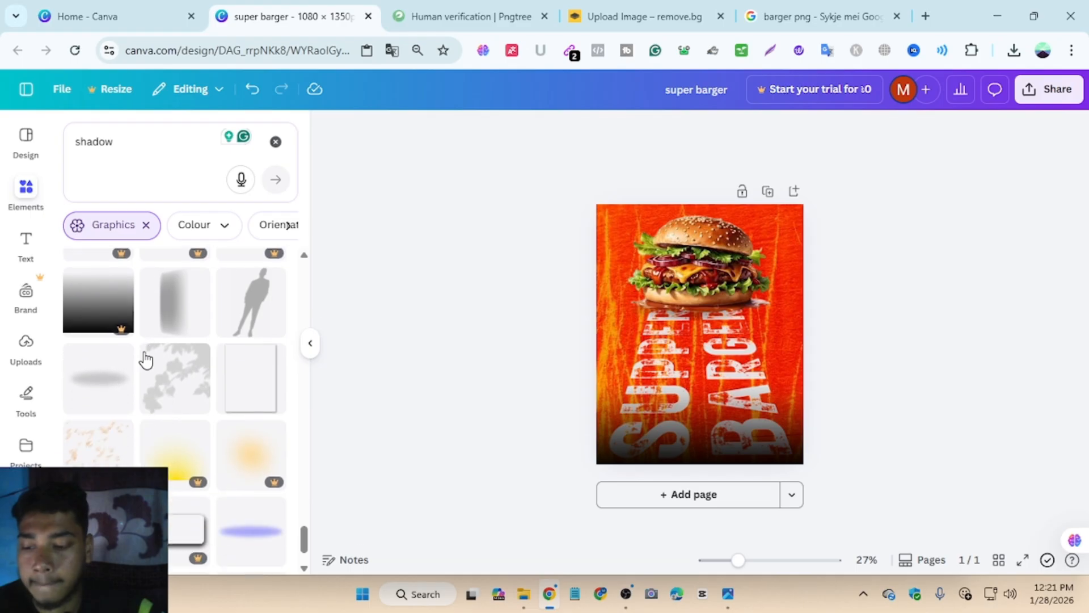
{"action": "scroll", "coordinate": [146, 358], "scroll_direction": "down", "scroll_amount": 5}
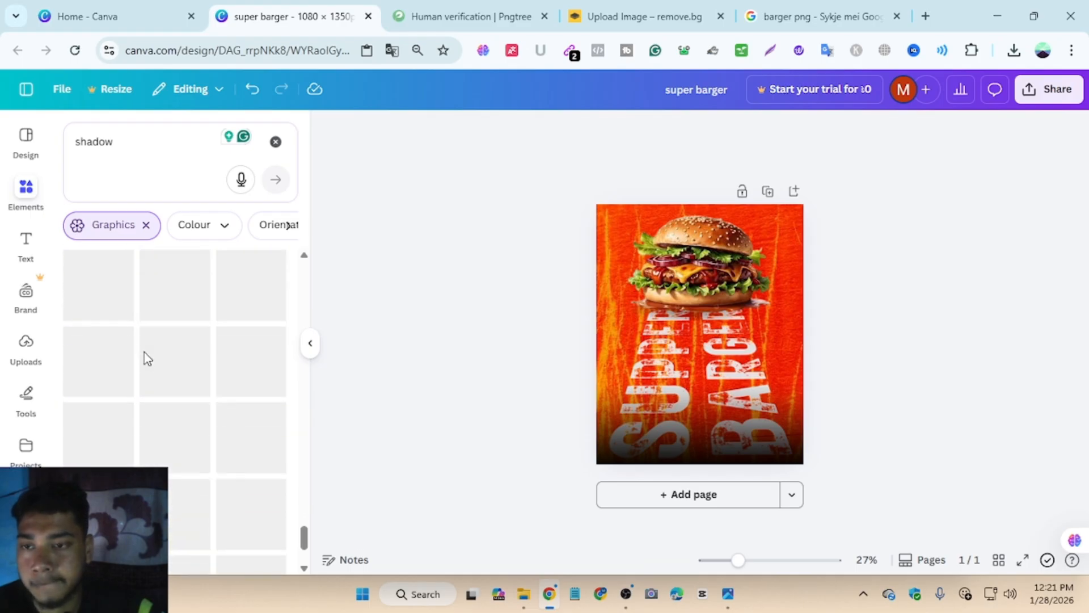
{"action": "scroll", "coordinate": [146, 358], "scroll_direction": "down", "scroll_amount": 5}
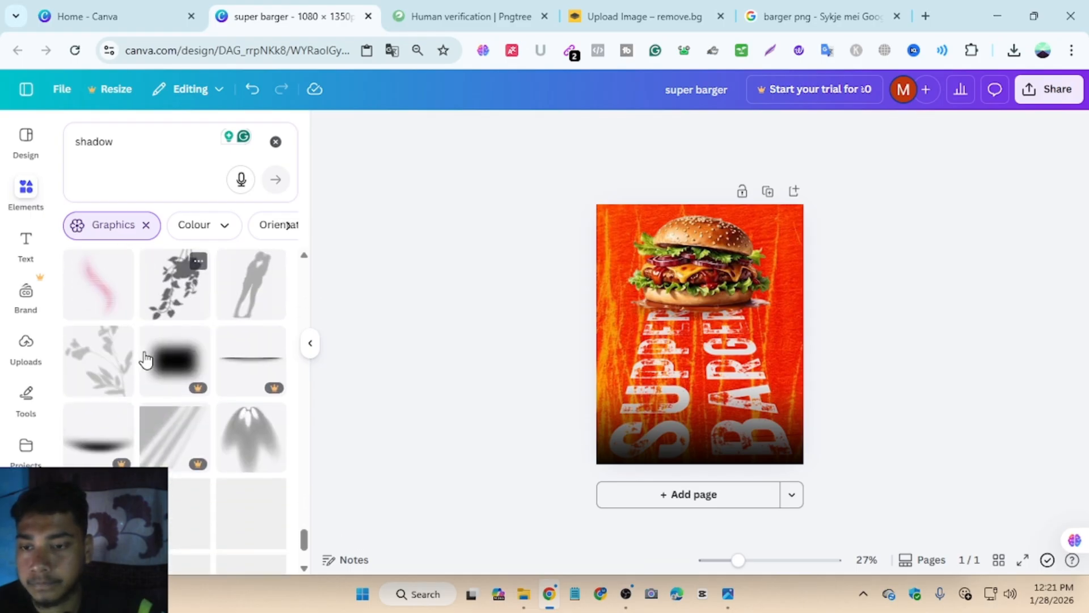
{"action": "scroll", "coordinate": [146, 359], "scroll_direction": "down", "scroll_amount": 3}
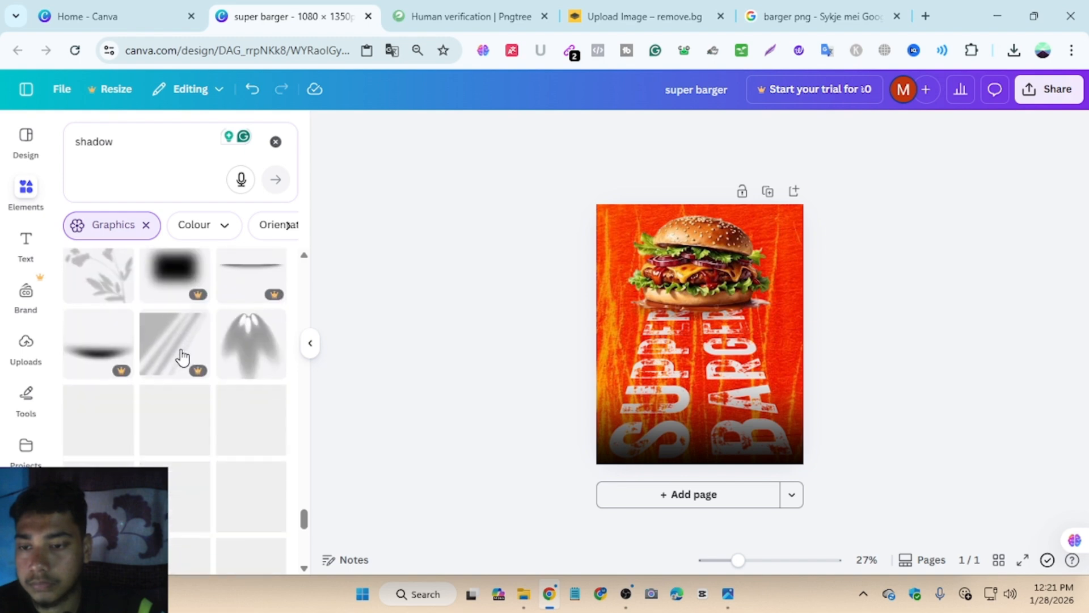
{"action": "scroll", "coordinate": [182, 358], "scroll_direction": "up", "scroll_amount": 5}
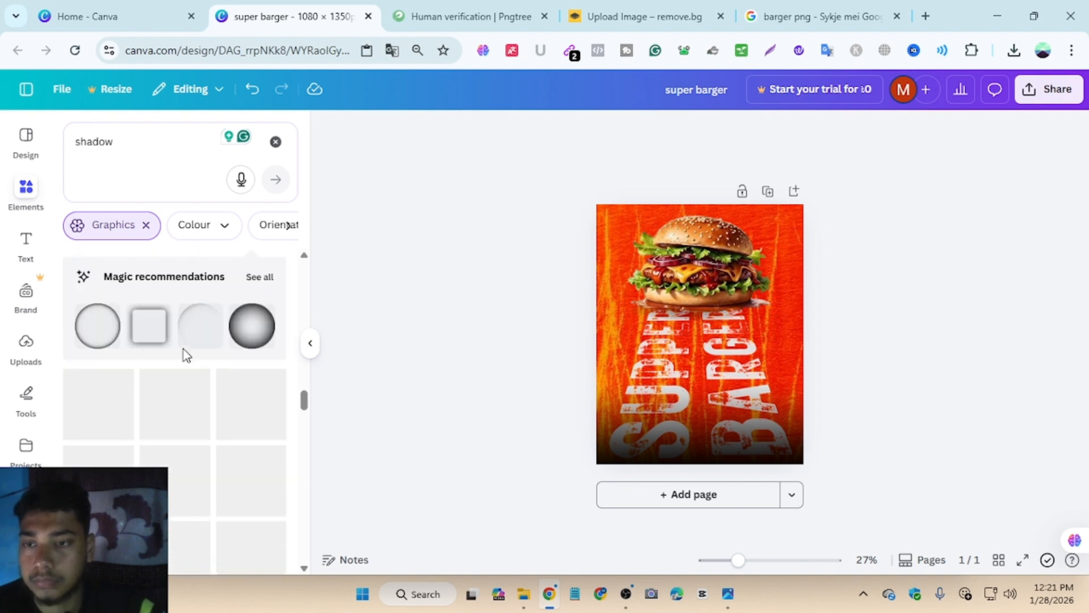
{"action": "scroll", "coordinate": [187, 354], "scroll_direction": "up", "scroll_amount": 5}
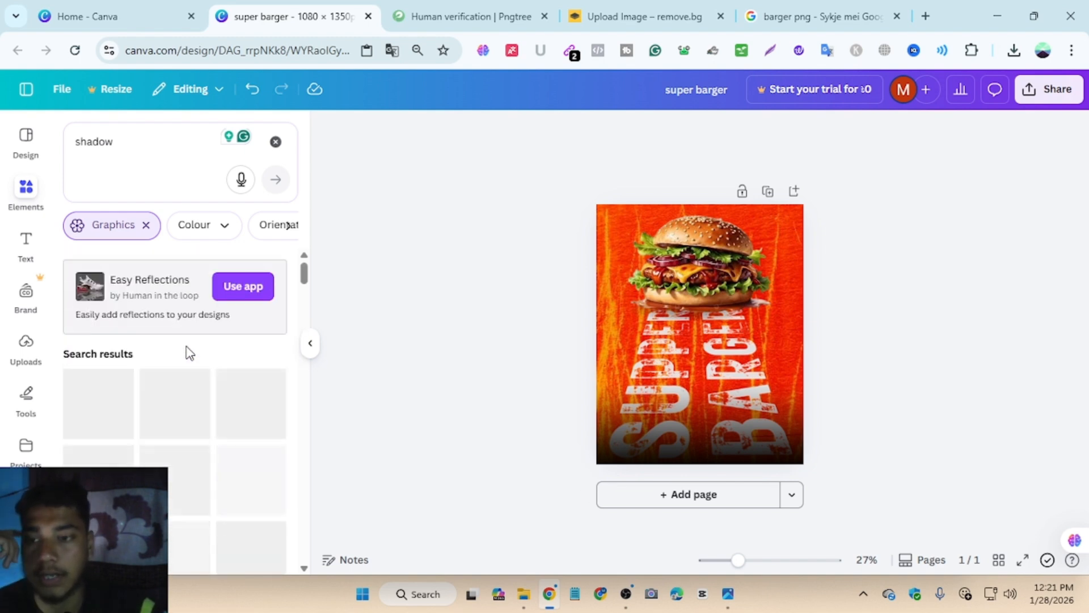
{"action": "scroll", "coordinate": [187, 355], "scroll_direction": "down", "scroll_amount": 4}
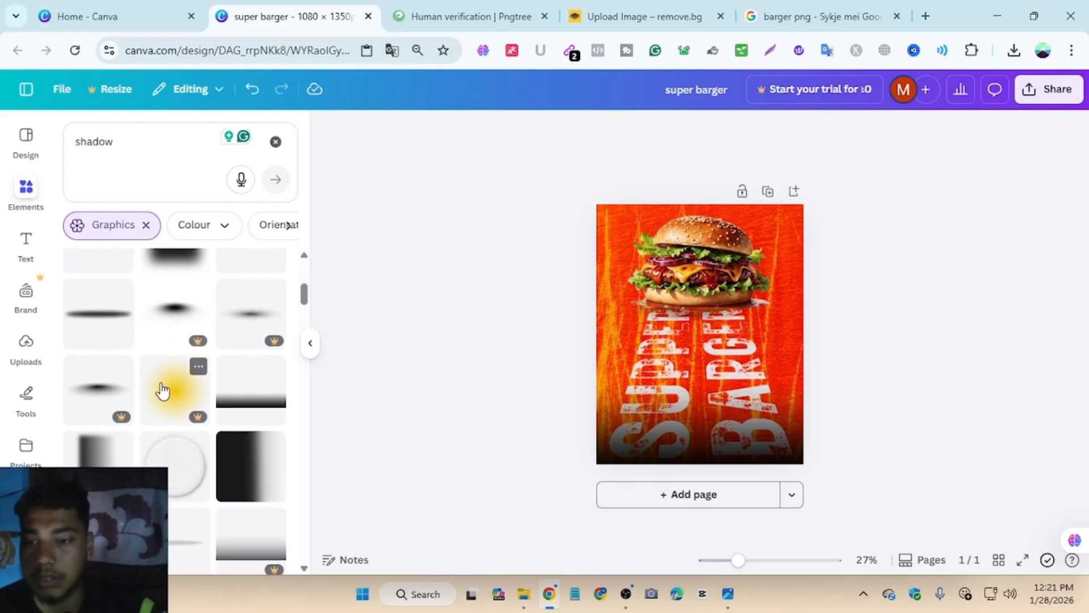
Try the premium yellow glow graphic over the title text, and delete it from the poster.
{"action": "left_click", "coordinate": [163, 390]}
{"action": "scroll", "coordinate": [213, 332], "scroll_direction": "down", "scroll_amount": 3}
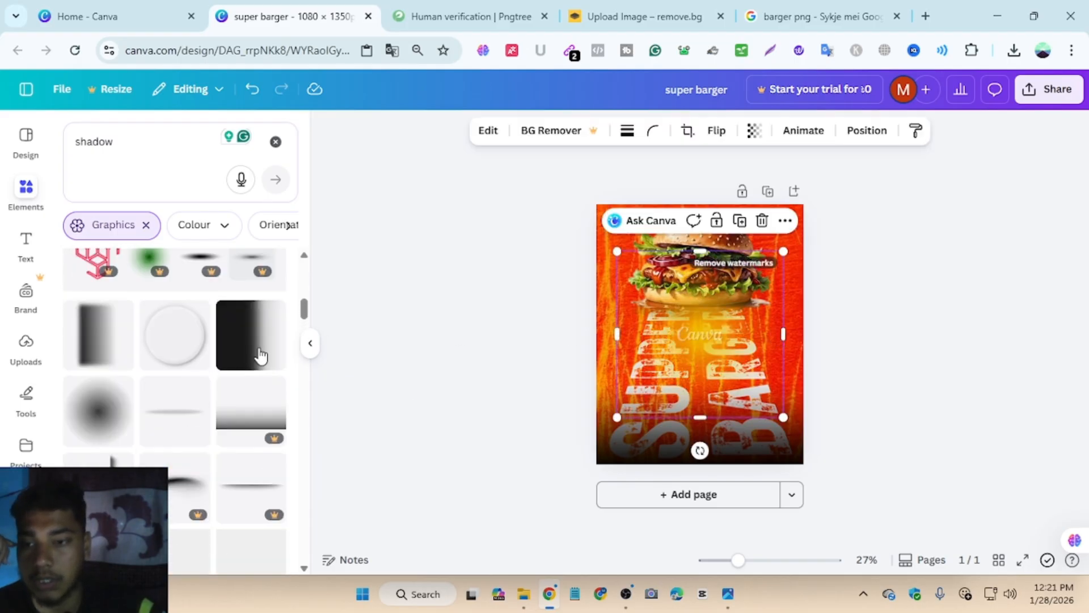
{"action": "key", "text": "Delete"}
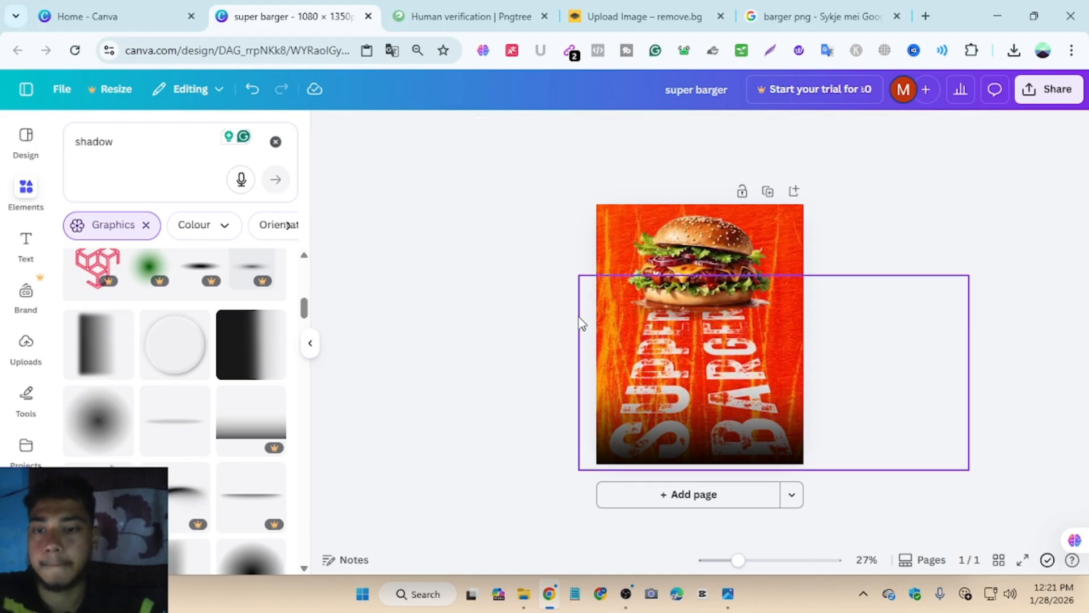
Search the graphics for "light".
{"action": "left_click_drag", "start_coordinate": [132, 146], "coordinate": [71, 140]}
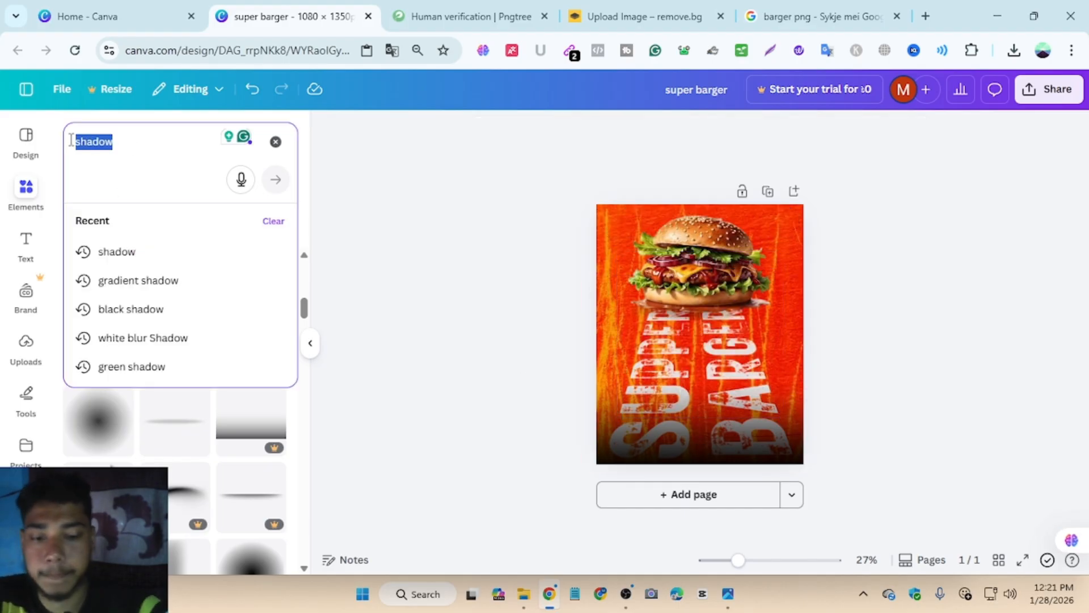
{"action": "key", "text": "BackSpace"}
{"action": "type", "text": "li"}
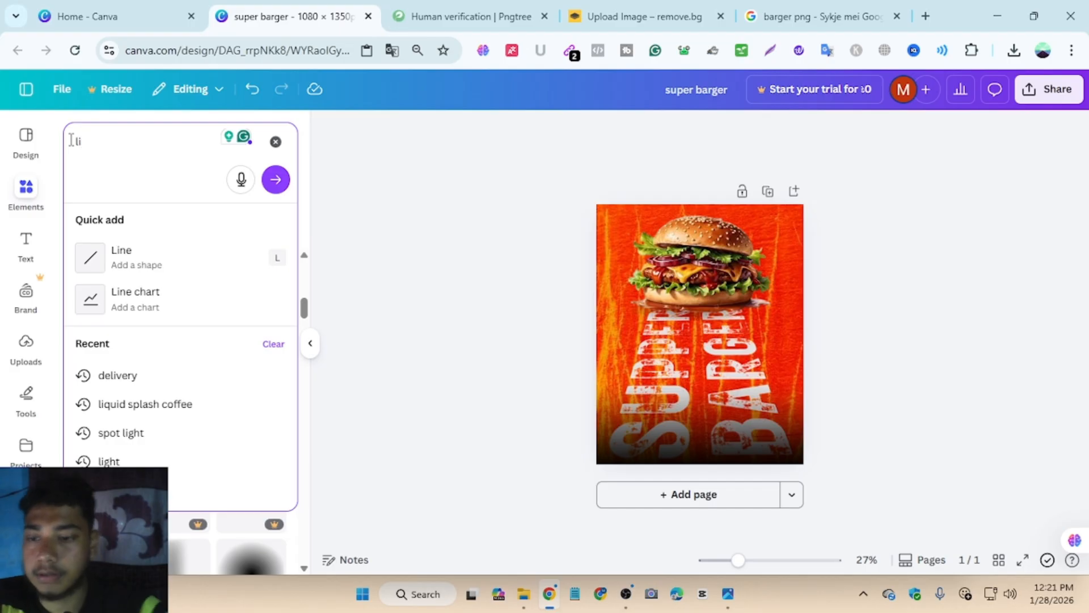
{"action": "left_click", "coordinate": [142, 457]}
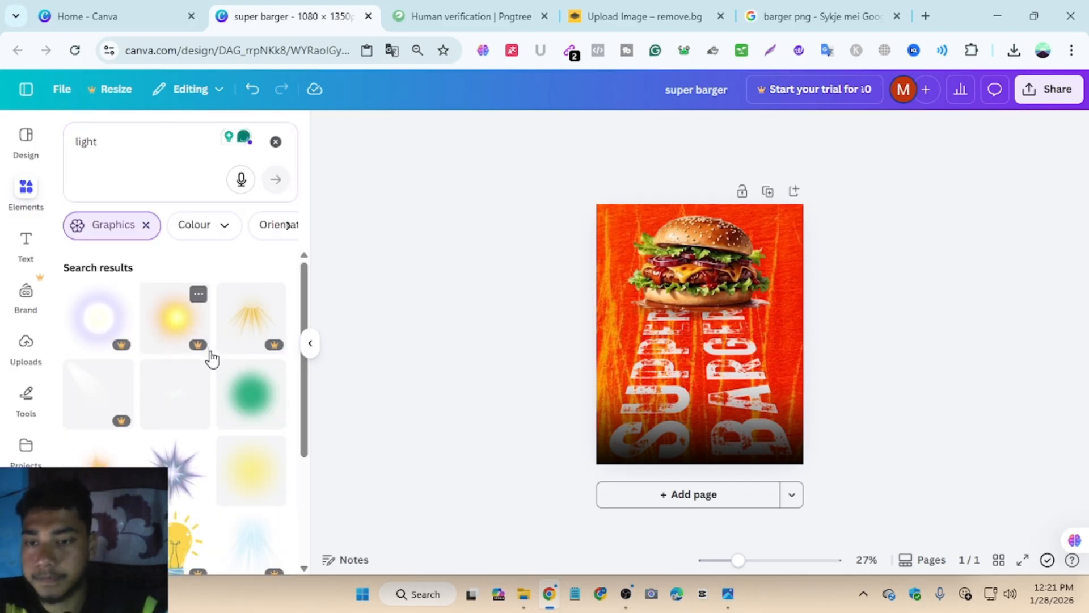
Add the pale yellow spotlight cone graphic from the light results and place it over the burger, shining down from the poster's top edge.
{"action": "scroll", "coordinate": [211, 358], "scroll_direction": "down", "scroll_amount": 3}
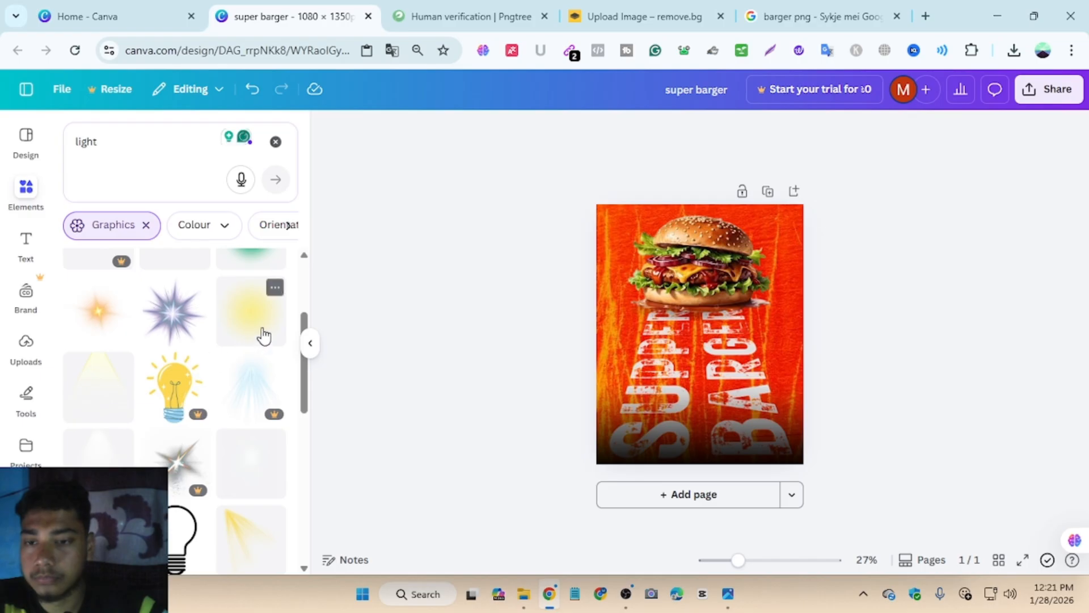
{"action": "scroll", "coordinate": [264, 336], "scroll_direction": "down", "scroll_amount": 8}
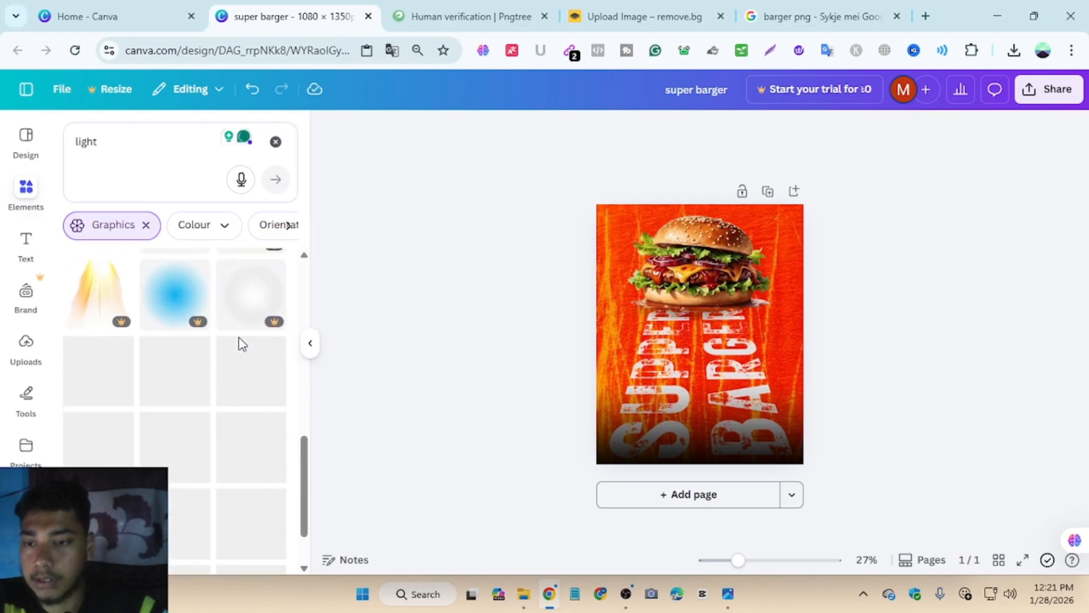
{"action": "scroll", "coordinate": [243, 344], "scroll_direction": "up", "scroll_amount": 4}
{"action": "scroll", "coordinate": [240, 345], "scroll_direction": "down", "scroll_amount": 7}
{"action": "scroll", "coordinate": [241, 345], "scroll_direction": "up", "scroll_amount": 4}
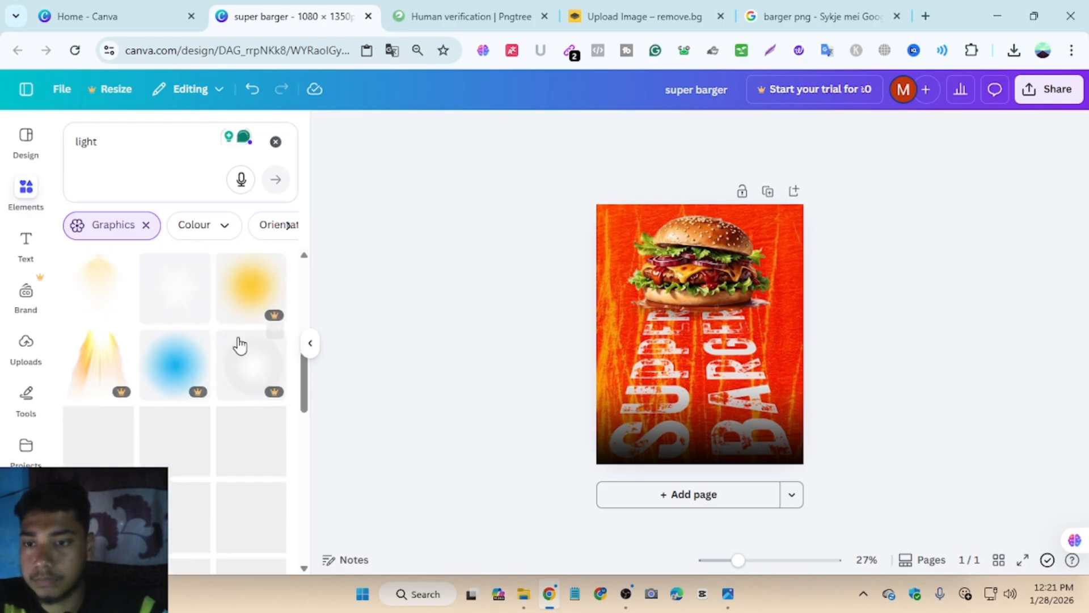
{"action": "scroll", "coordinate": [240, 344], "scroll_direction": "up", "scroll_amount": 3}
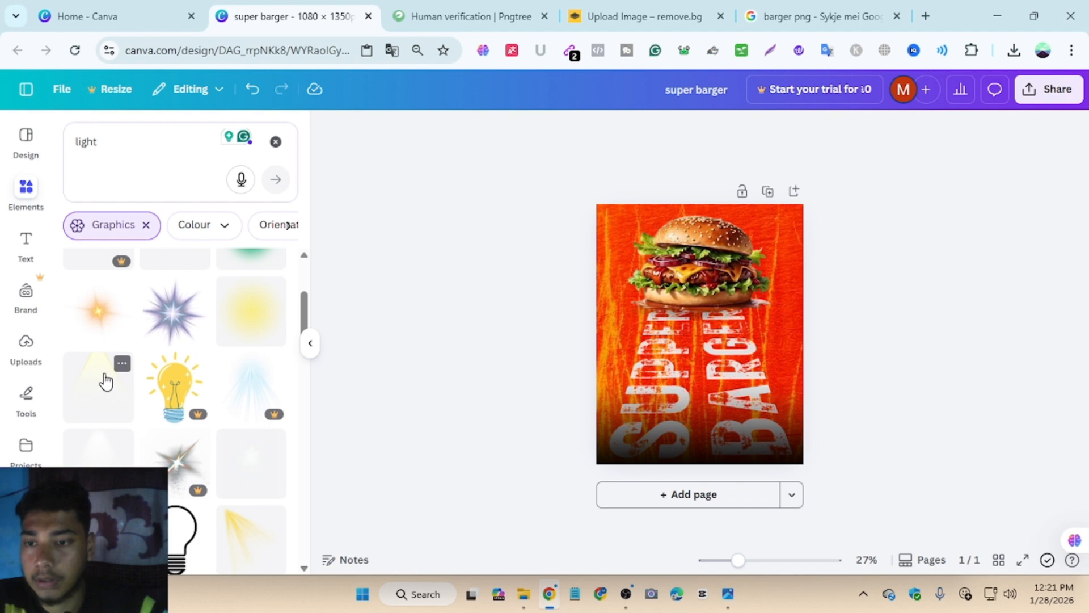
{"action": "left_click", "coordinate": [105, 381]}
{"action": "left_click_drag", "start_coordinate": [616, 335], "coordinate": [643, 190]}
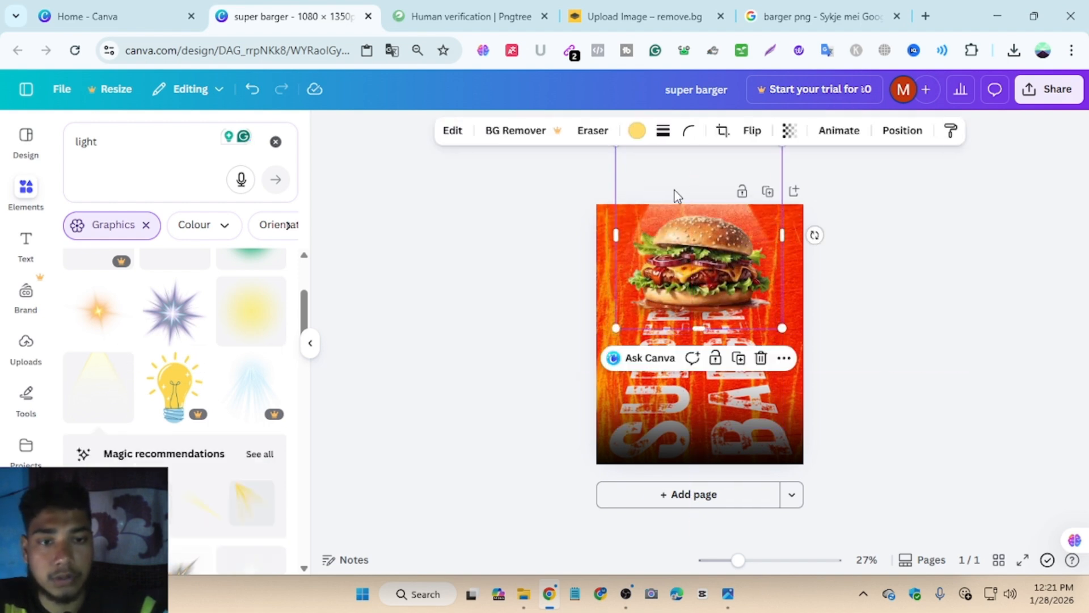
Reload the full graphics results for "light" and look through them for a second light effect.
{"action": "scroll", "coordinate": [169, 356], "scroll_direction": "down", "scroll_amount": 5}
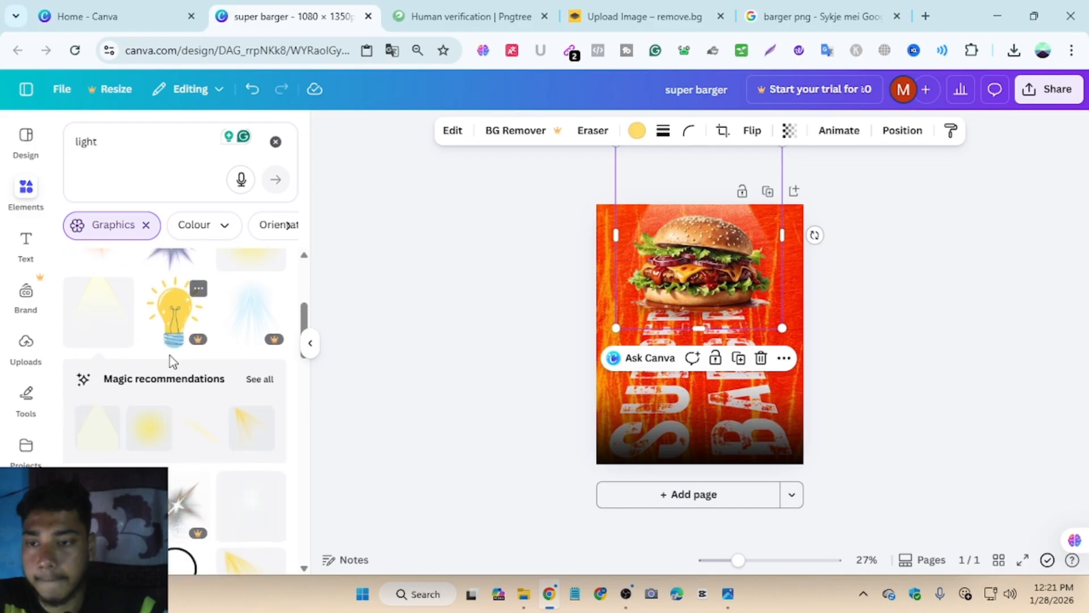
{"action": "scroll", "coordinate": [167, 352], "scroll_direction": "down", "scroll_amount": 3}
{"action": "left_click", "coordinate": [113, 233]}
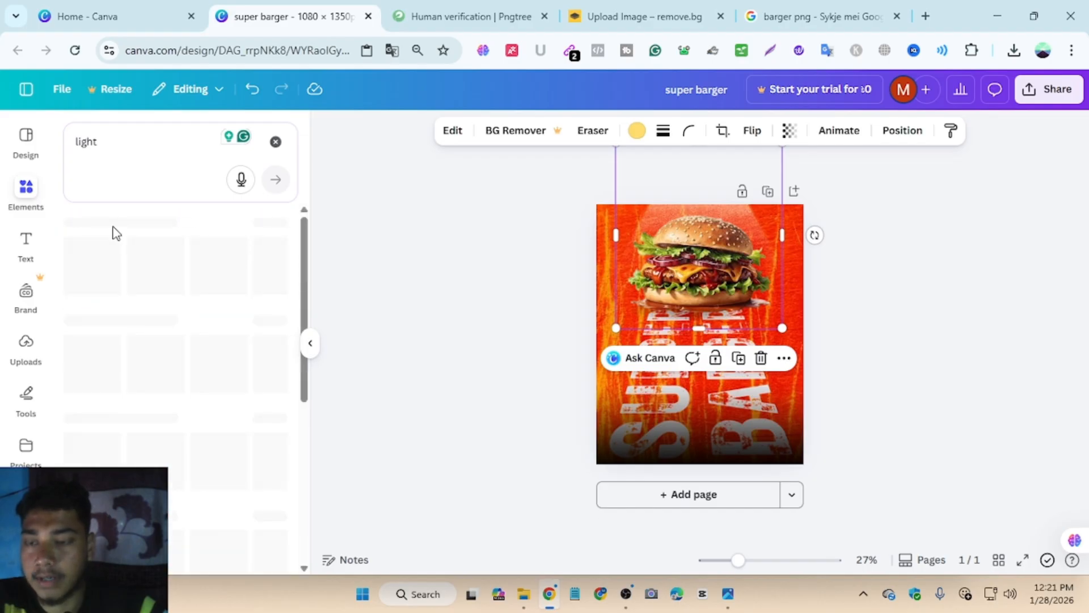
{"action": "left_click", "coordinate": [272, 310]}
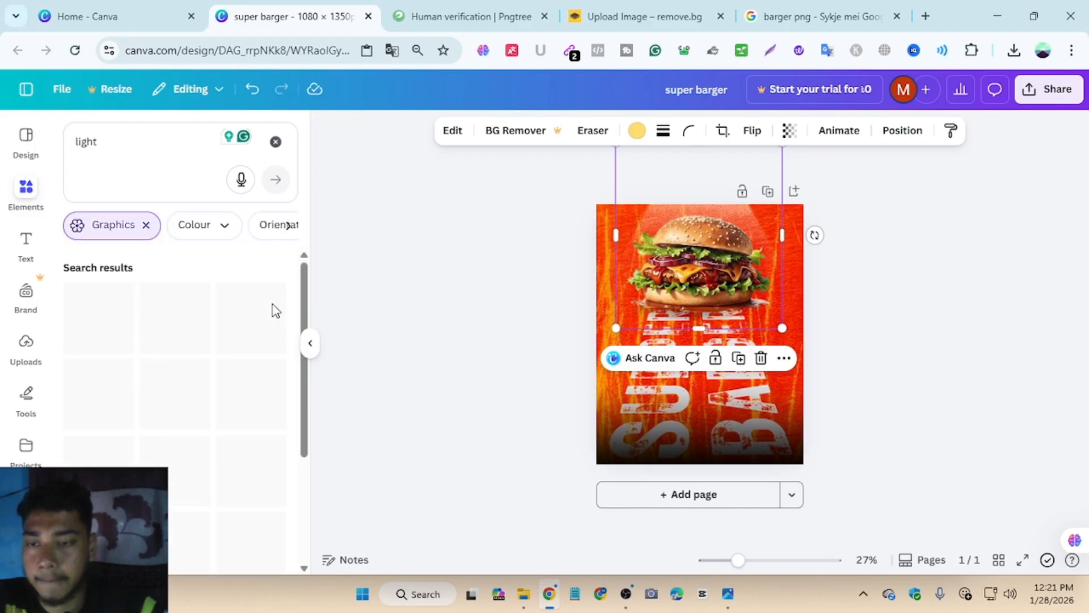
{"action": "scroll", "coordinate": [216, 359], "scroll_direction": "down", "scroll_amount": 3}
{"action": "scroll", "coordinate": [219, 359], "scroll_direction": "up", "scroll_amount": 1}
{"action": "scroll", "coordinate": [204, 363], "scroll_direction": "up", "scroll_amount": 2}
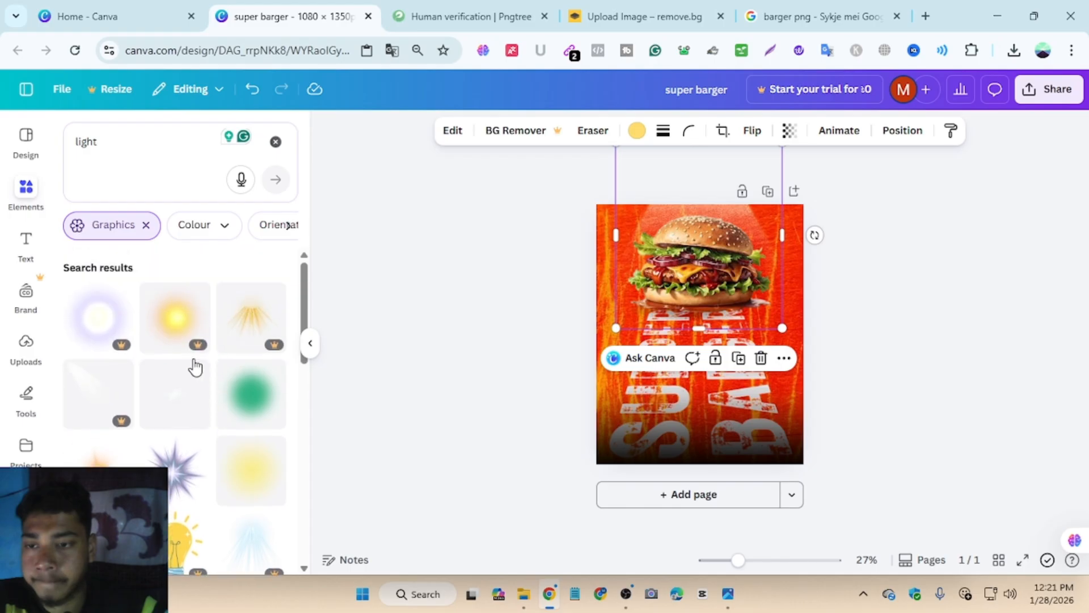
Try the premium white diagonal light ray graphic enlarged at the poster's upper-left corner, and remove it from the poster.
{"action": "left_click", "coordinate": [88, 389]}
{"action": "left_click_drag", "start_coordinate": [651, 287], "coordinate": [587, 204]}
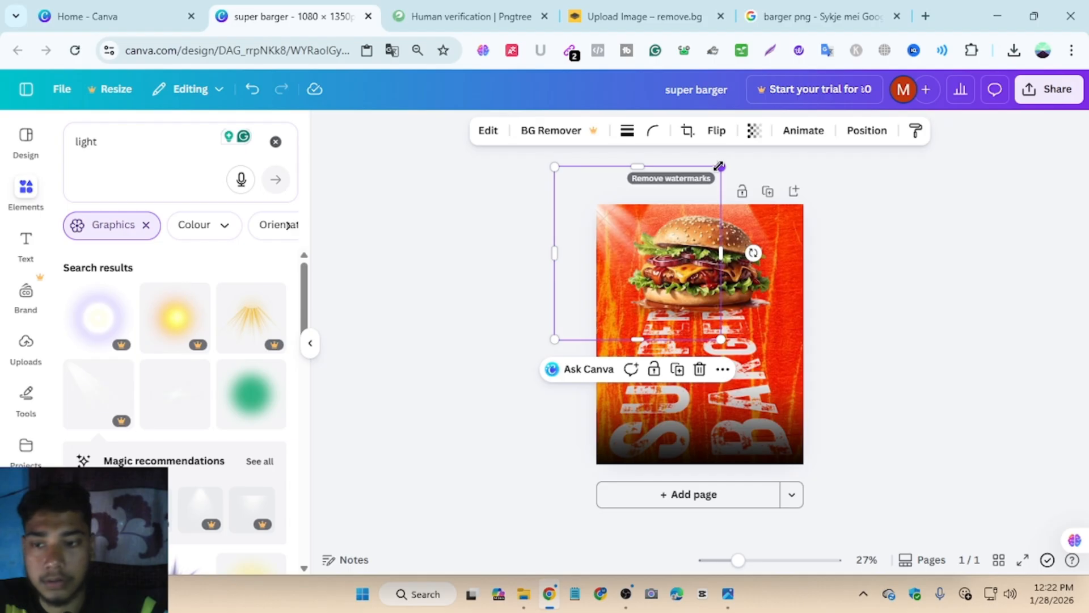
{"action": "left_click_drag", "start_coordinate": [720, 167], "coordinate": [763, 136]}
{"action": "left_click_drag", "start_coordinate": [668, 219], "coordinate": [648, 232]}
{"action": "key", "text": "Escape"}
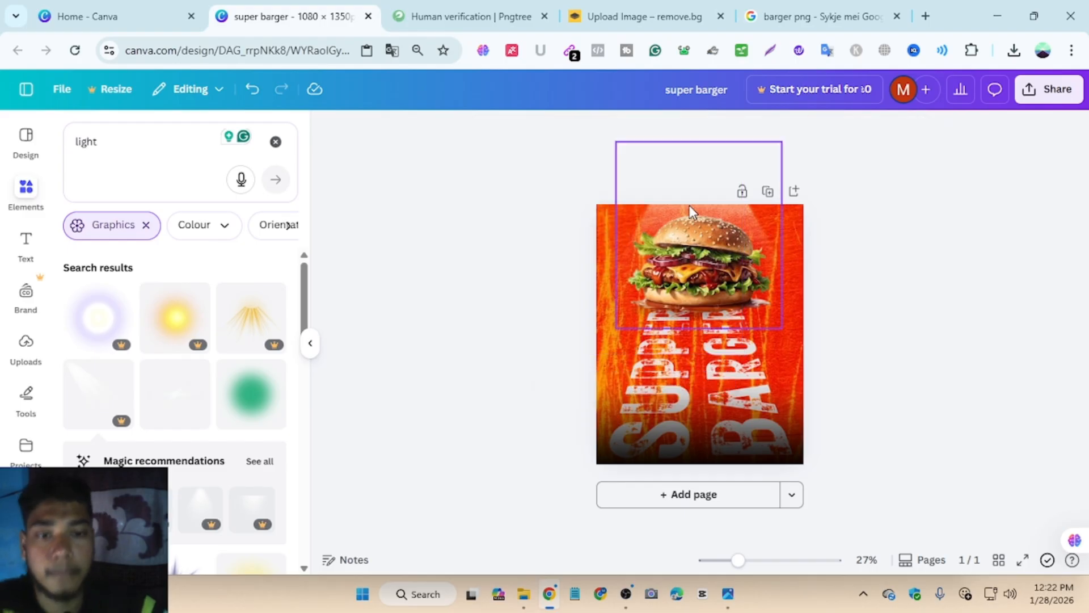
Examine more of the light graphics for a glow that suits the area around the burger.
{"action": "scroll", "coordinate": [119, 411], "scroll_direction": "down", "scroll_amount": 3}
{"action": "scroll", "coordinate": [151, 414], "scroll_direction": "down", "scroll_amount": 2}
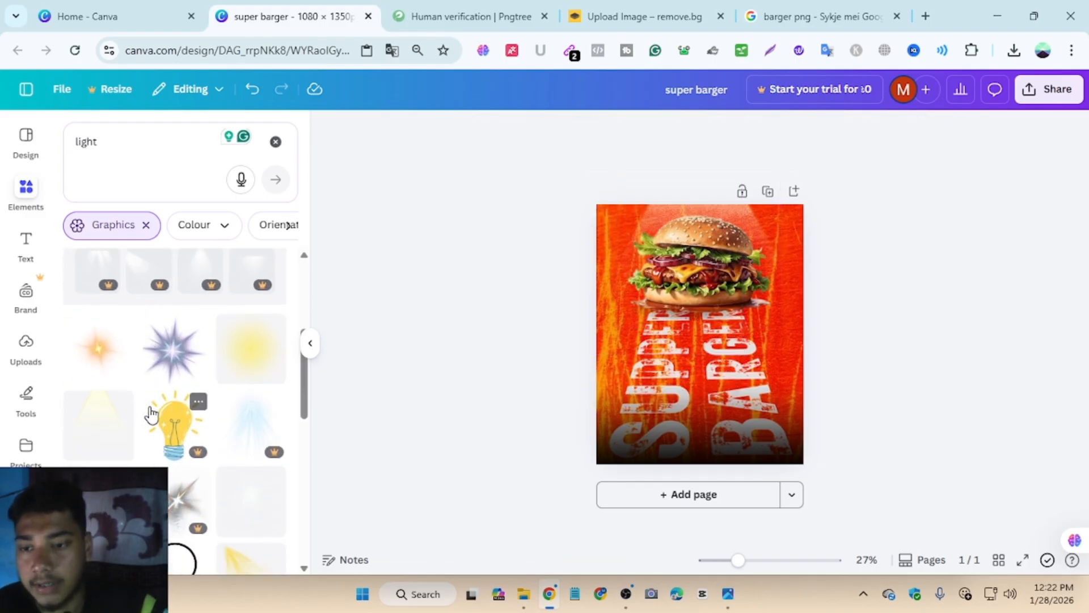
{"action": "scroll", "coordinate": [147, 414], "scroll_direction": "down", "scroll_amount": 2}
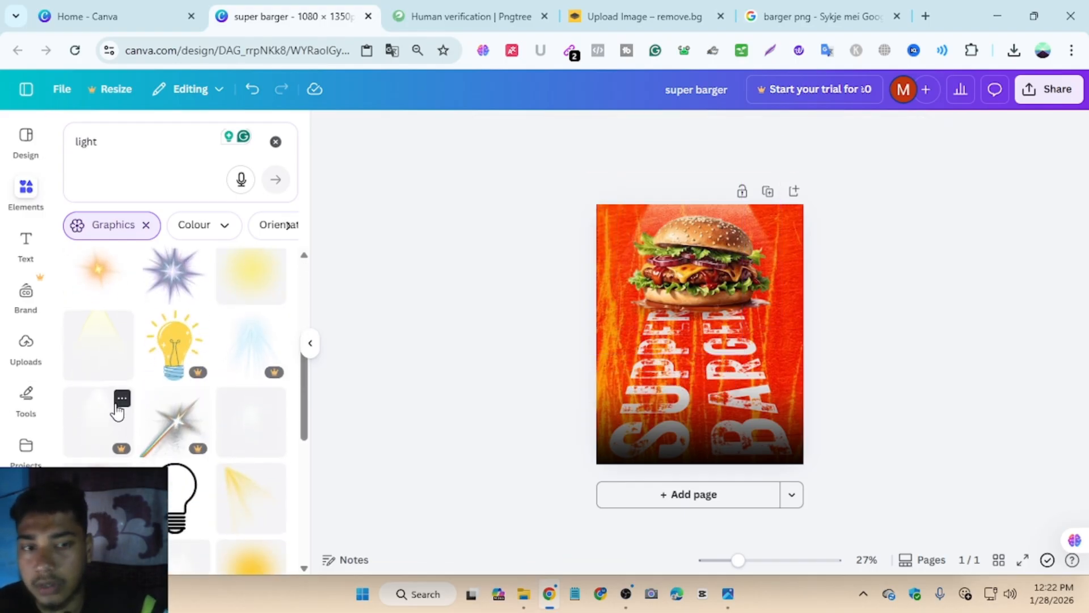
{"action": "left_click", "coordinate": [120, 400]}
{"action": "left_click", "coordinate": [411, 310]}
{"action": "scroll", "coordinate": [142, 377], "scroll_direction": "down", "scroll_amount": 3}
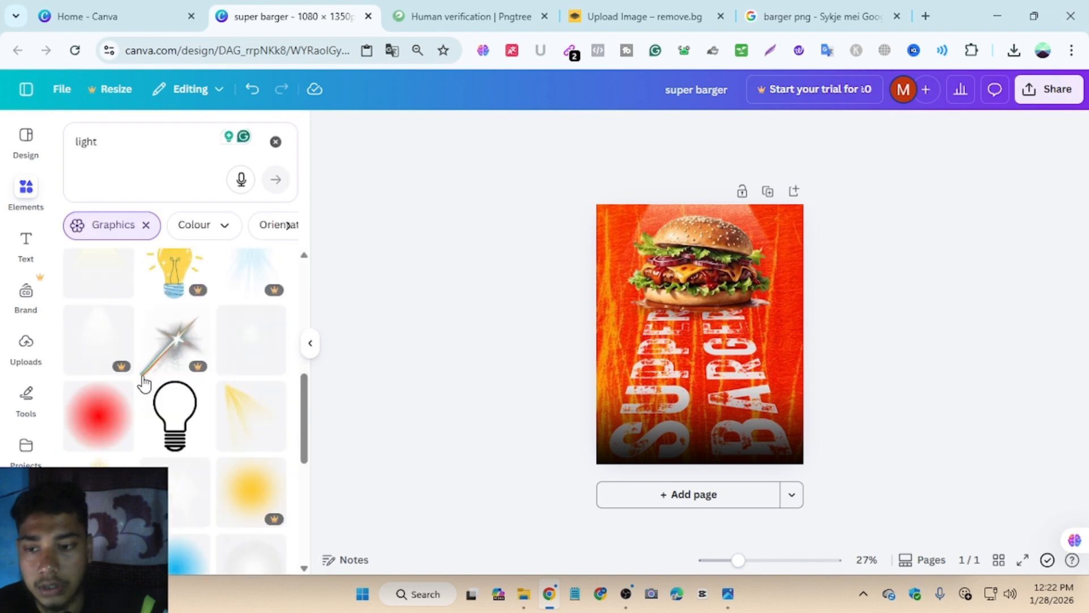
{"action": "scroll", "coordinate": [136, 378], "scroll_direction": "down", "scroll_amount": 1}
{"action": "scroll", "coordinate": [138, 386], "scroll_direction": "down", "scroll_amount": 3}
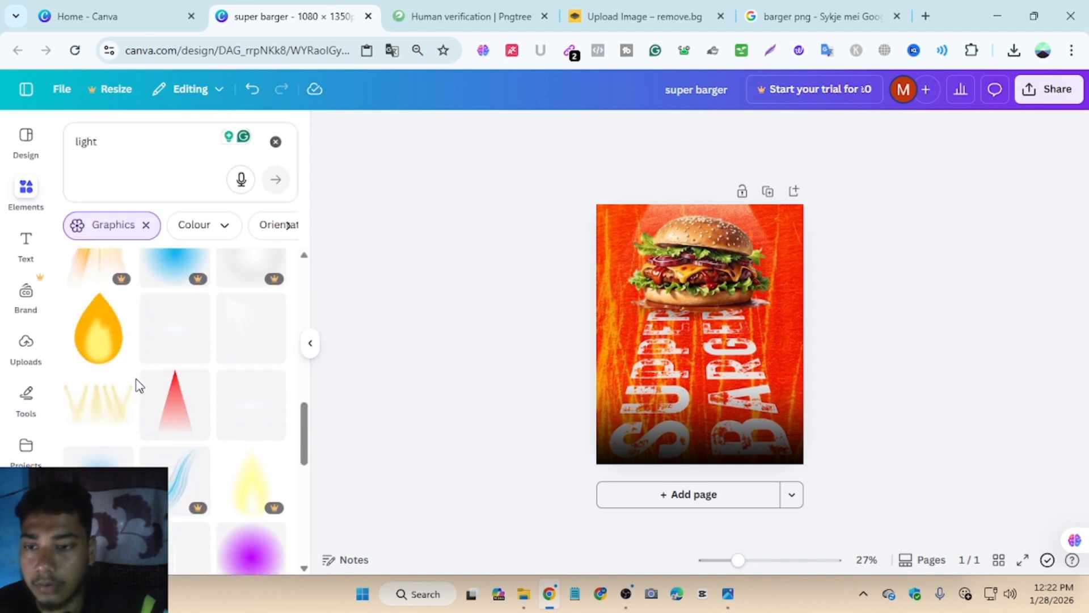
{"action": "scroll", "coordinate": [138, 386], "scroll_direction": "up", "scroll_amount": 1}
{"action": "scroll", "coordinate": [139, 386], "scroll_direction": "down", "scroll_amount": 1}
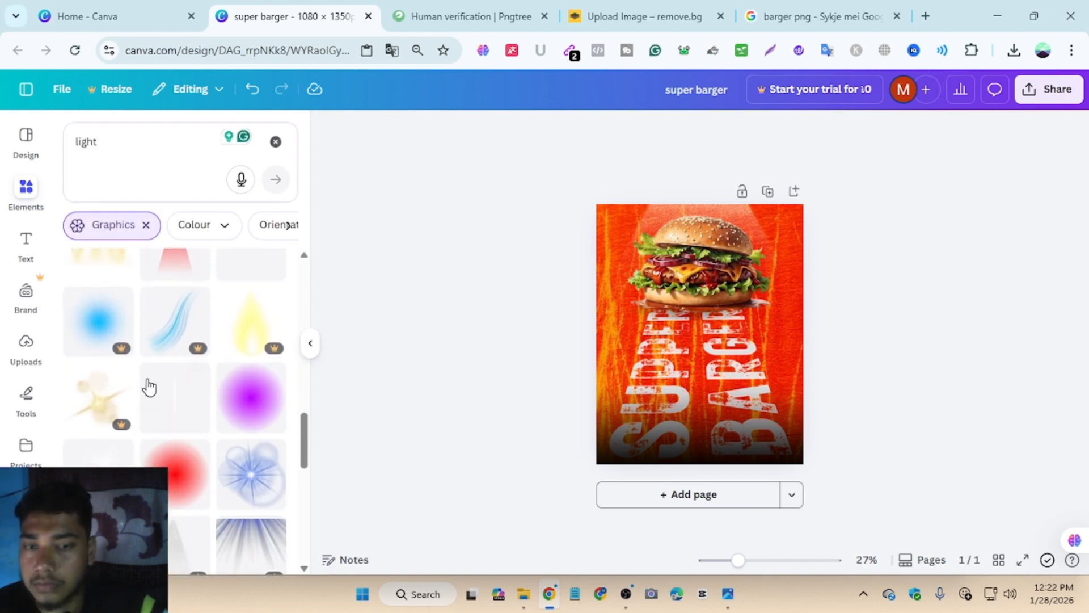
{"action": "scroll", "coordinate": [218, 384], "scroll_direction": "down", "scroll_amount": 3}
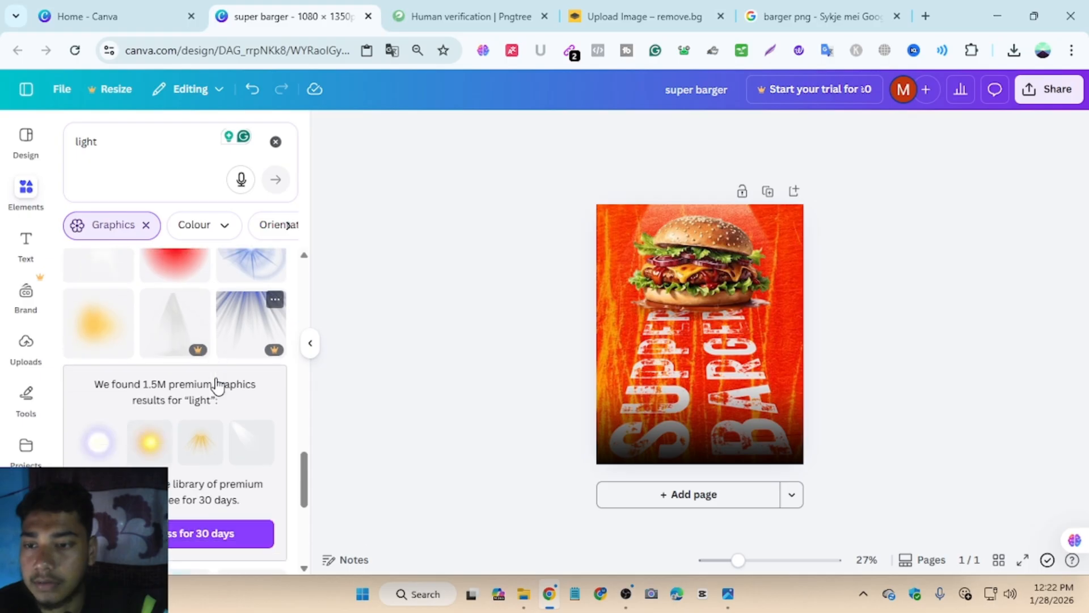
Add the soft orange glow graphic, enlarge it to nearly the poster's width and centre it over the burger.
{"action": "left_click", "coordinate": [116, 312]}
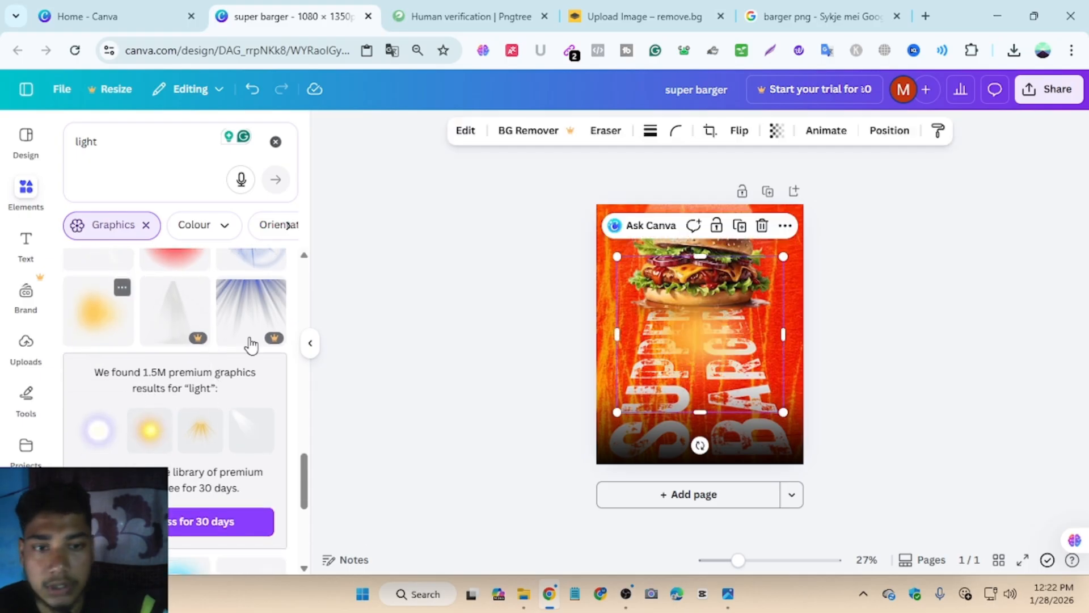
{"action": "left_click_drag", "start_coordinate": [700, 335], "coordinate": [704, 231]}
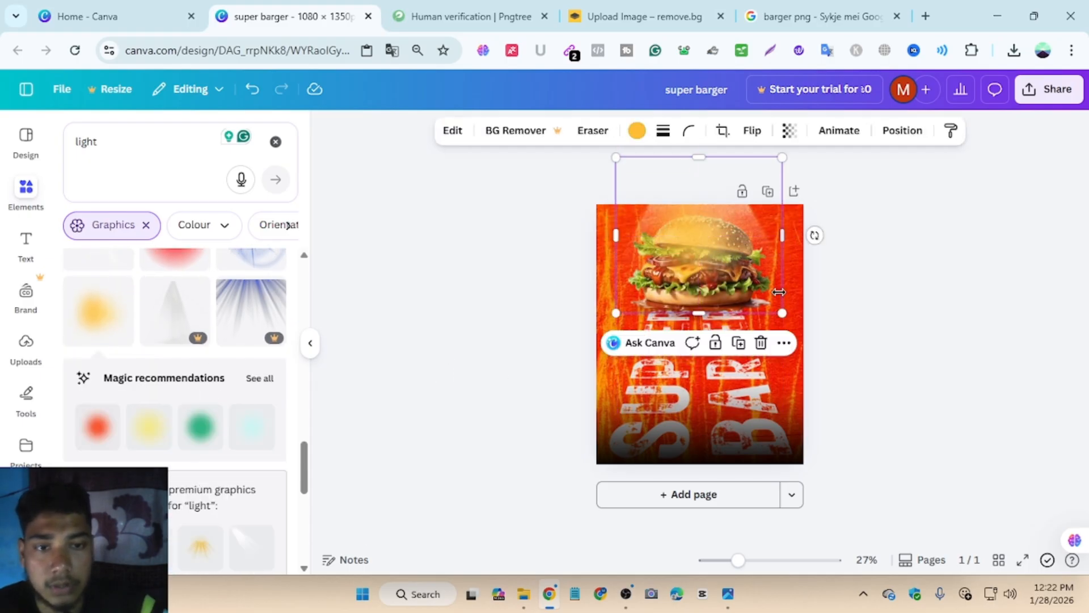
{"action": "left_click_drag", "start_coordinate": [782, 313], "coordinate": [795, 320]}
{"action": "left_click_drag", "start_coordinate": [812, 328], "coordinate": [810, 331]}
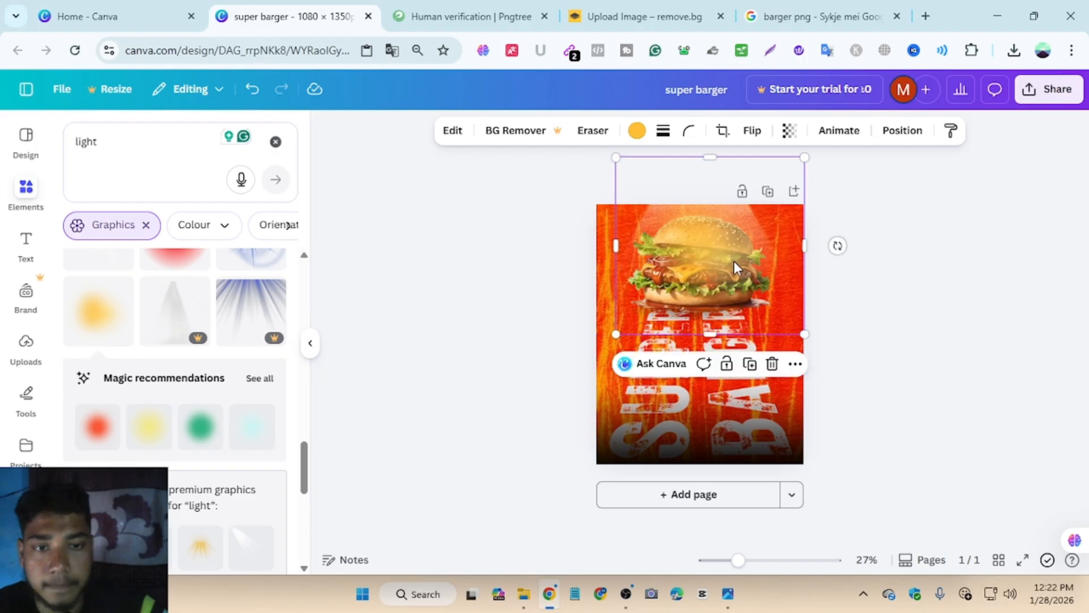
{"action": "left_click_drag", "start_coordinate": [734, 261], "coordinate": [729, 261]}
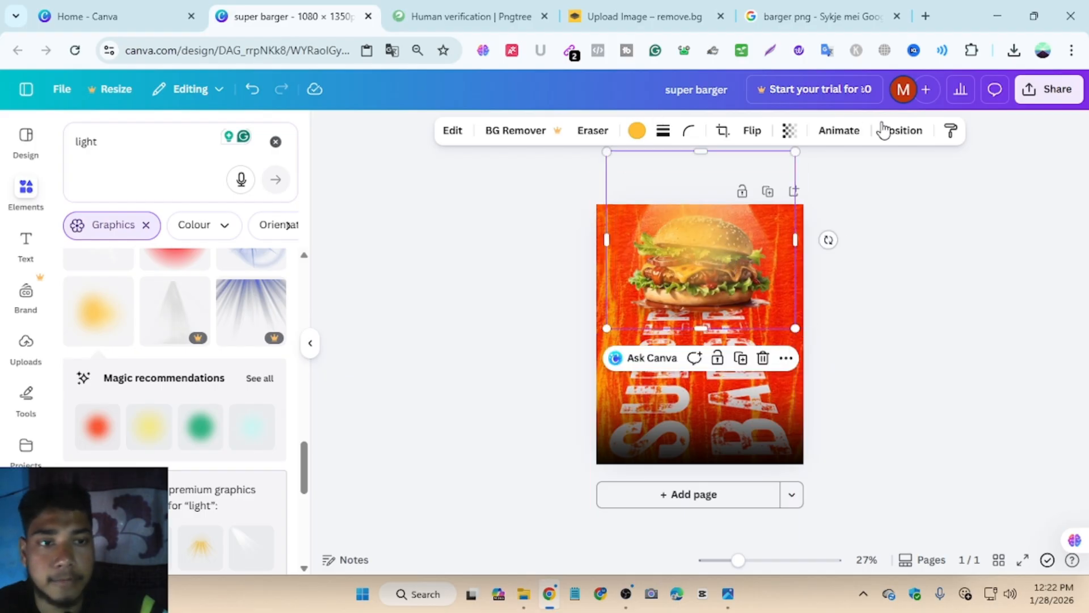
Reorder the layers so the orange glow sits directly behind the burger picture.
{"action": "left_click", "coordinate": [903, 134]}
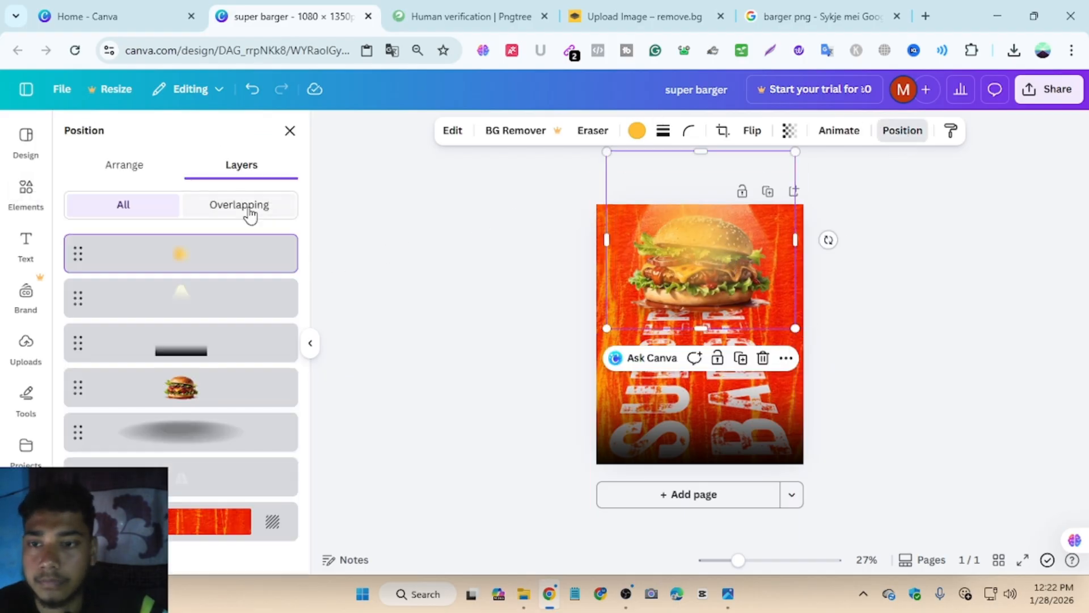
{"action": "left_click_drag", "start_coordinate": [210, 263], "coordinate": [217, 397]}
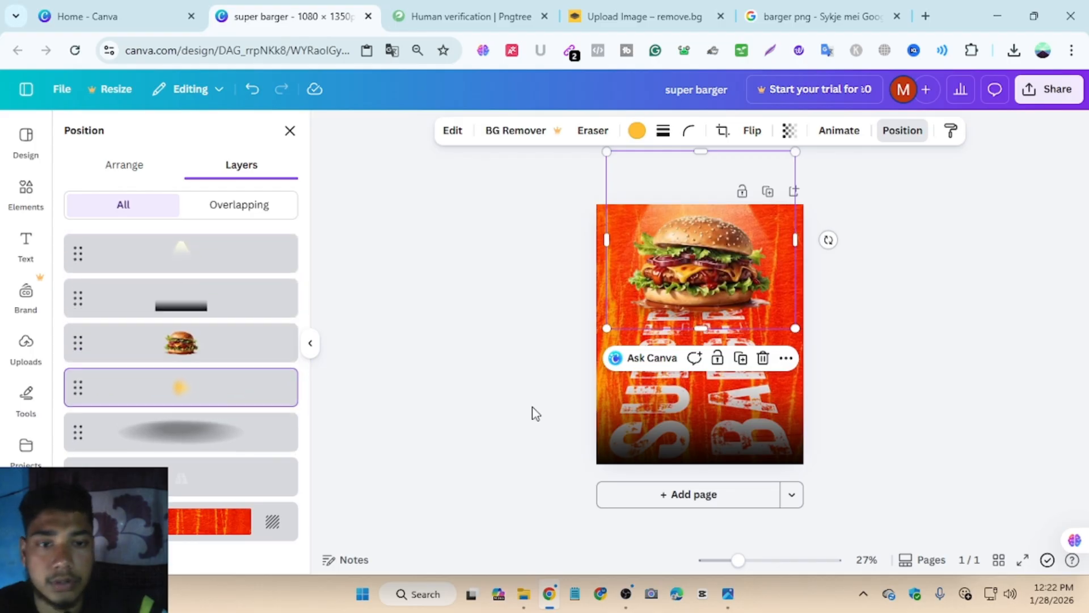
{"action": "left_click", "coordinate": [952, 334]}
Try repositioning and enlarging the orange glow behind the burger, and undo these changes together with its layer reordering.
{"action": "mouse_move", "coordinate": [711, 224]}
{"action": "left_mouse_down"}
{"action": "mouse_move", "coordinate": [754, 222]}
{"action": "mouse_move", "coordinate": [717, 217]}
{"action": "mouse_move", "coordinate": [712, 235]}
{"action": "left_mouse_up"}
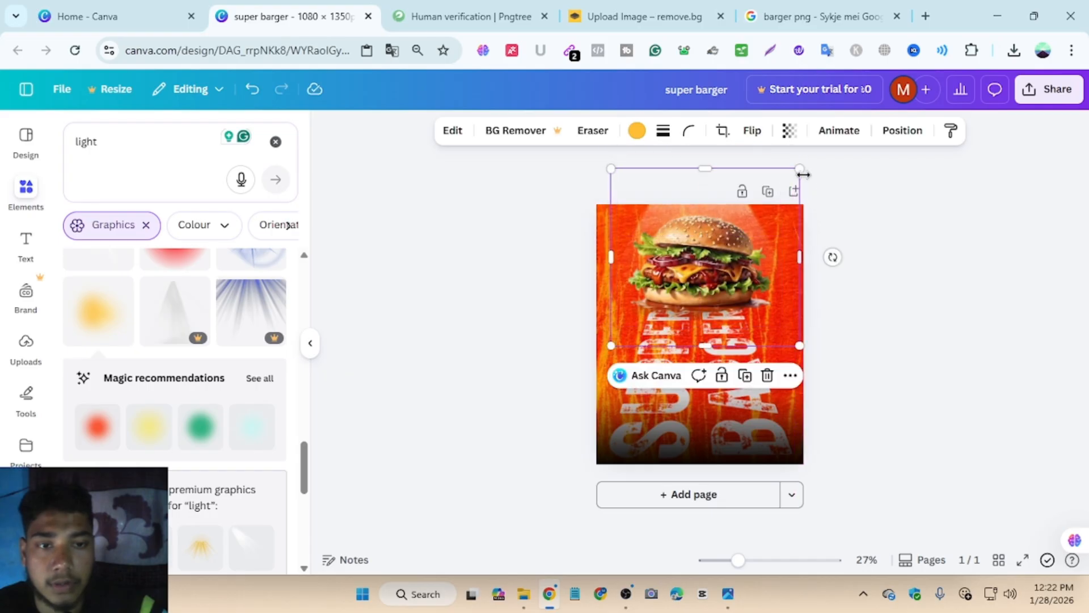
{"action": "left_click_drag", "start_coordinate": [821, 167], "coordinate": [856, 163]}
{"action": "mouse_move", "coordinate": [764, 260]}
{"action": "left_mouse_down"}
{"action": "mouse_move", "coordinate": [749, 265]}
{"action": "mouse_move", "coordinate": [763, 264]}
{"action": "left_mouse_up"}
{"action": "left_click_drag", "start_coordinate": [726, 201], "coordinate": [507, 199]}
{"action": "mouse_move", "coordinate": [781, 238]}
{"action": "left_mouse_down"}
{"action": "mouse_move", "coordinate": [759, 234]}
{"action": "mouse_move", "coordinate": [790, 232]}
{"action": "left_mouse_up"}
{"action": "key", "text": "ctrl+z"}
{"action": "key", "text": "ctrl+z"}
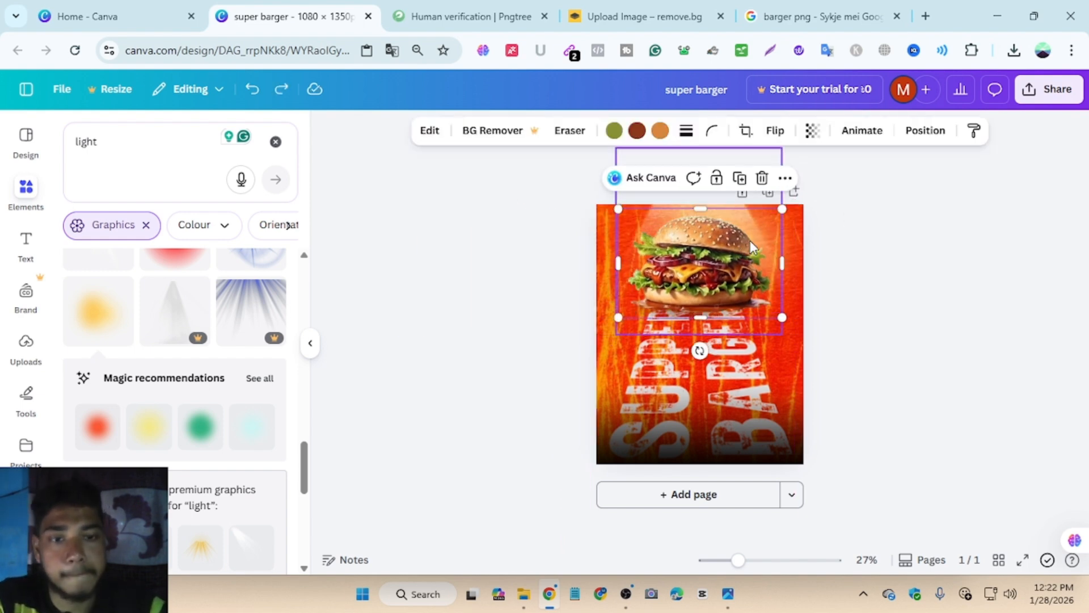
{"action": "key", "text": "ctrl+z"}
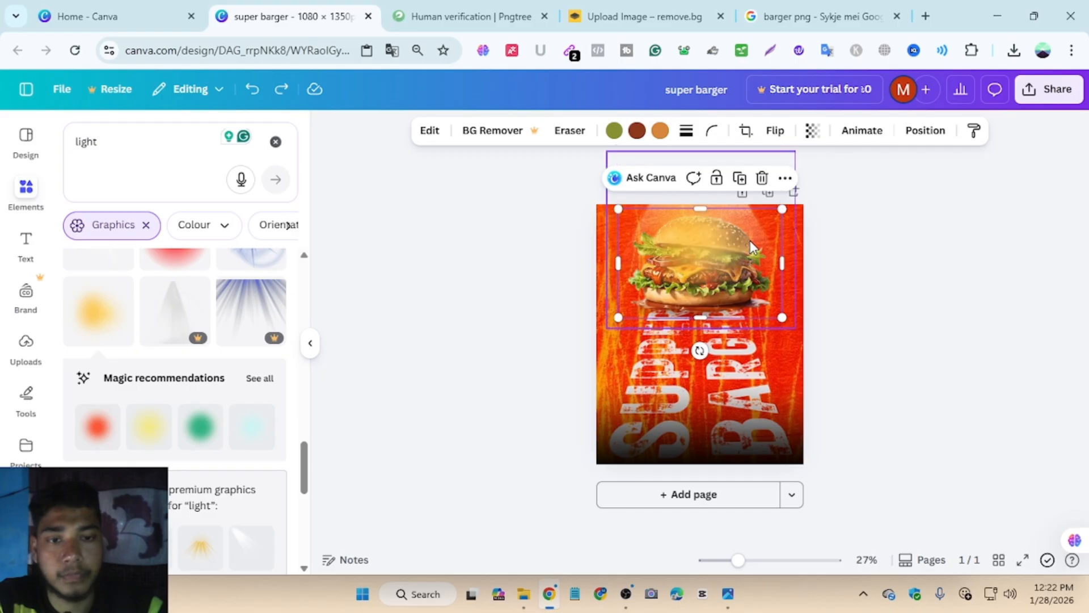
Find the purple radial glow among the light graphics, add it to the poster and set it near the burger's lower-right edge.
{"action": "scroll", "coordinate": [214, 394], "scroll_direction": "down", "scroll_amount": 5}
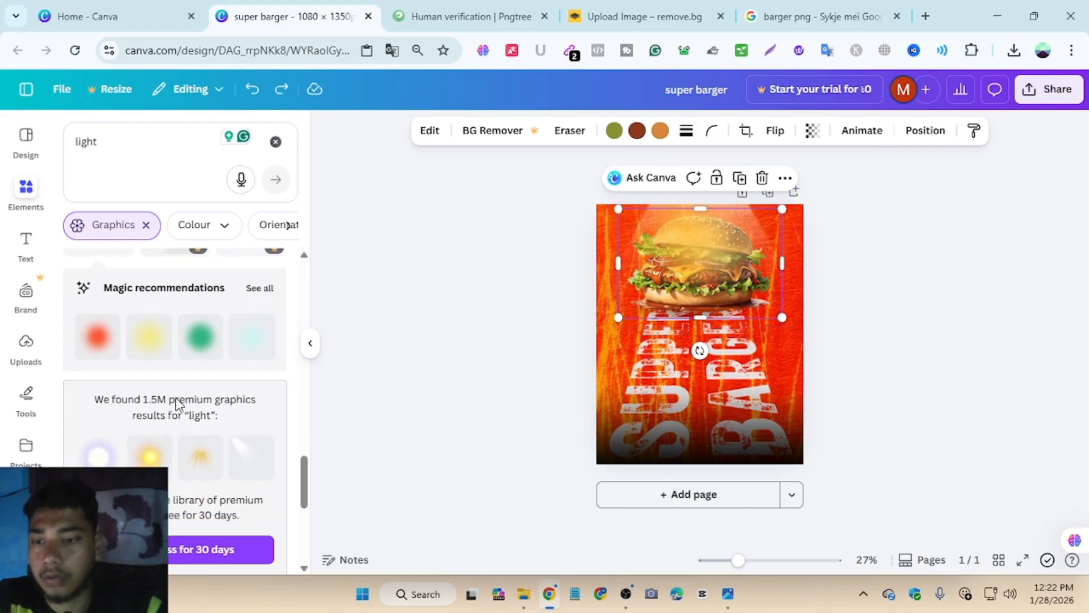
{"action": "scroll", "coordinate": [177, 403], "scroll_direction": "down", "scroll_amount": 3}
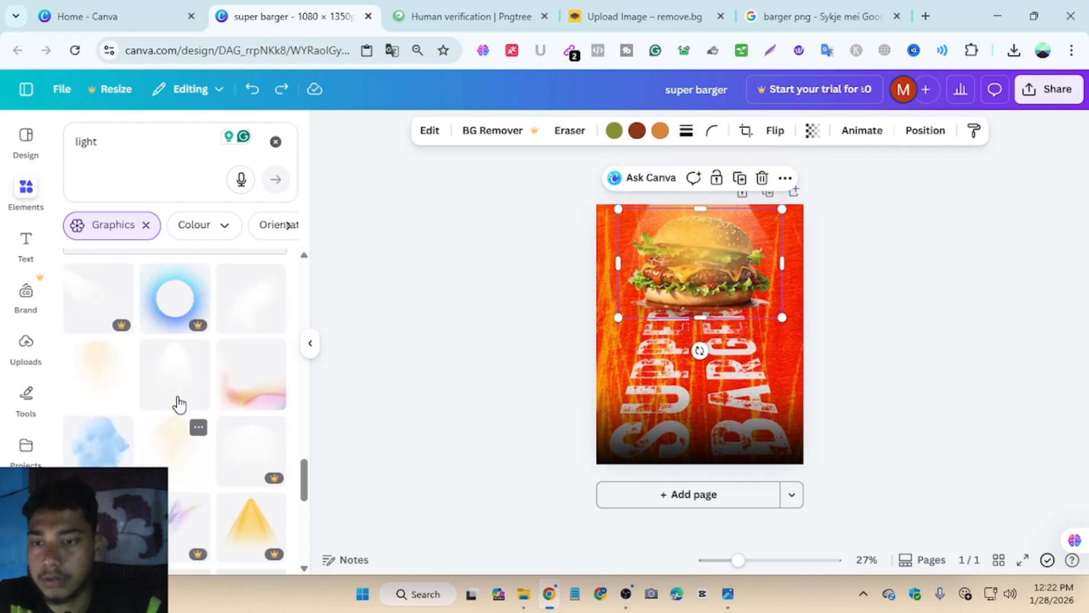
{"action": "scroll", "coordinate": [180, 403], "scroll_direction": "down", "scroll_amount": 3}
{"action": "scroll", "coordinate": [179, 404], "scroll_direction": "down", "scroll_amount": 5}
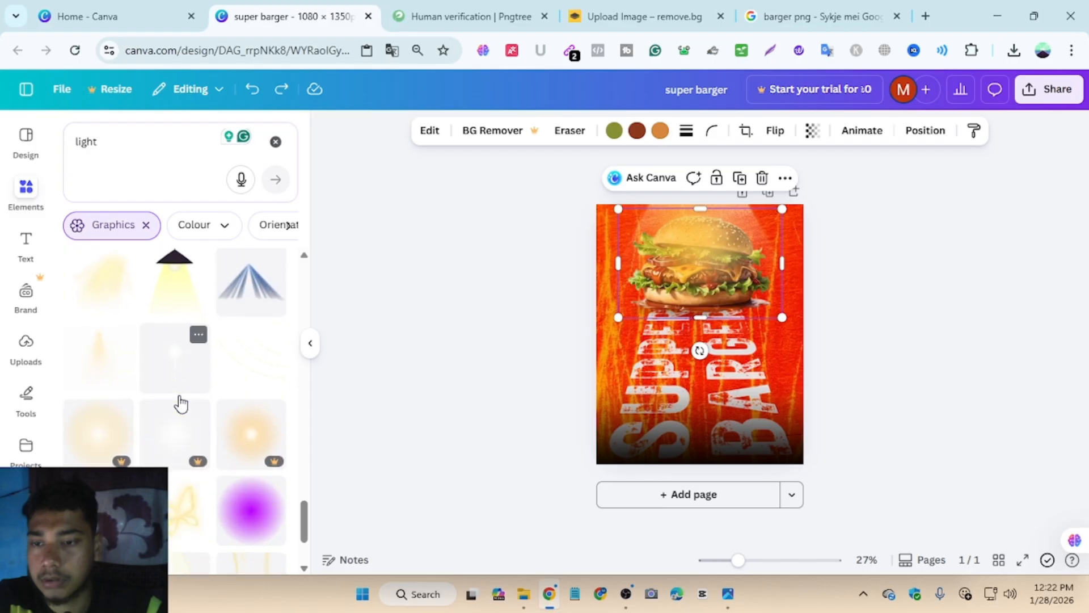
{"action": "left_click", "coordinate": [262, 432]}
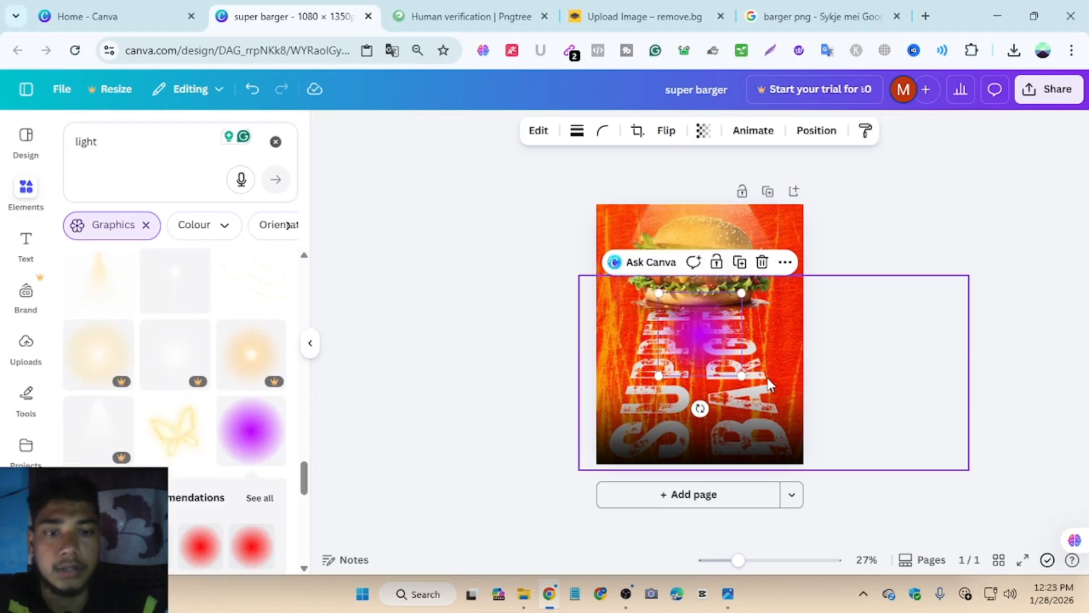
{"action": "left_click_drag", "start_coordinate": [712, 330], "coordinate": [763, 309]}
Take the orange glow off the burger and centre the purple glow over the top bun.
{"action": "left_click_drag", "start_coordinate": [714, 219], "coordinate": [499, 212]}
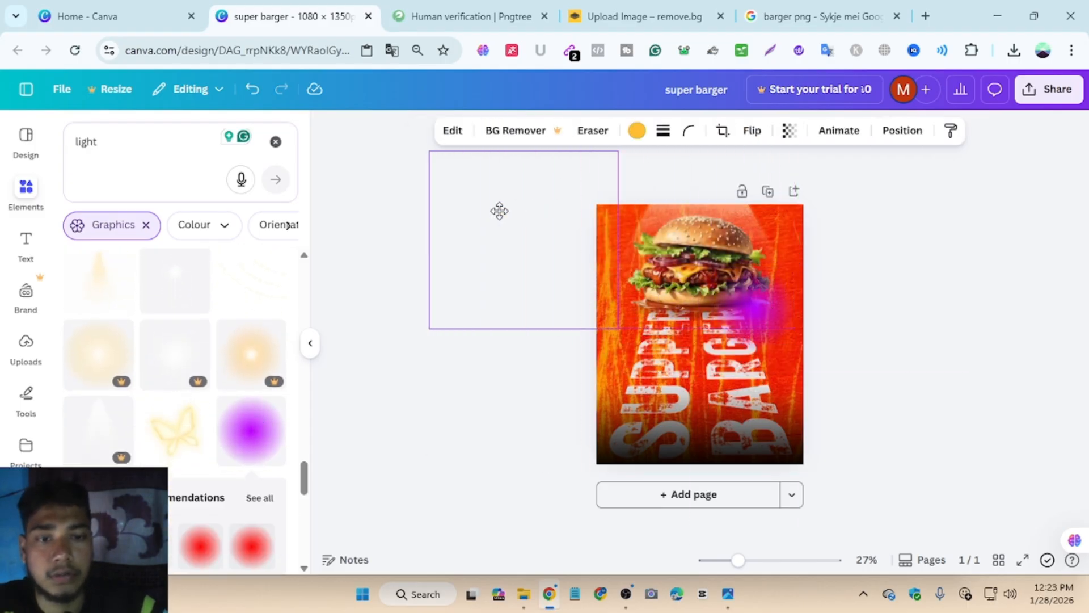
{"action": "key", "text": "ctrl+z"}
{"action": "left_click_drag", "start_coordinate": [747, 307], "coordinate": [691, 231]}
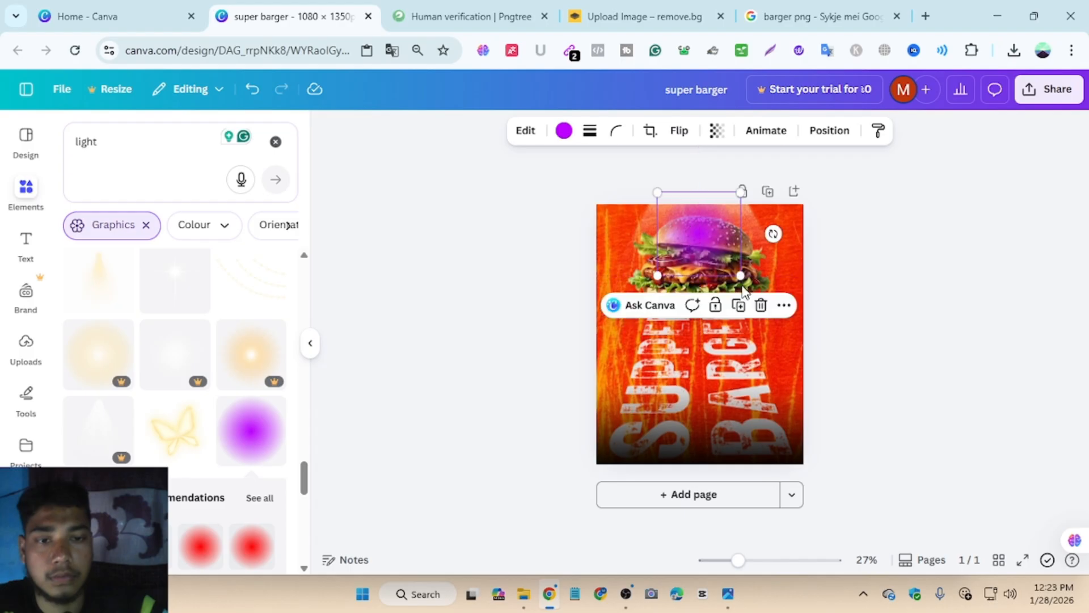
Enlarge the purple glow and centre it so it covers the whole burger.
{"action": "left_click_drag", "start_coordinate": [737, 277], "coordinate": [797, 330]}
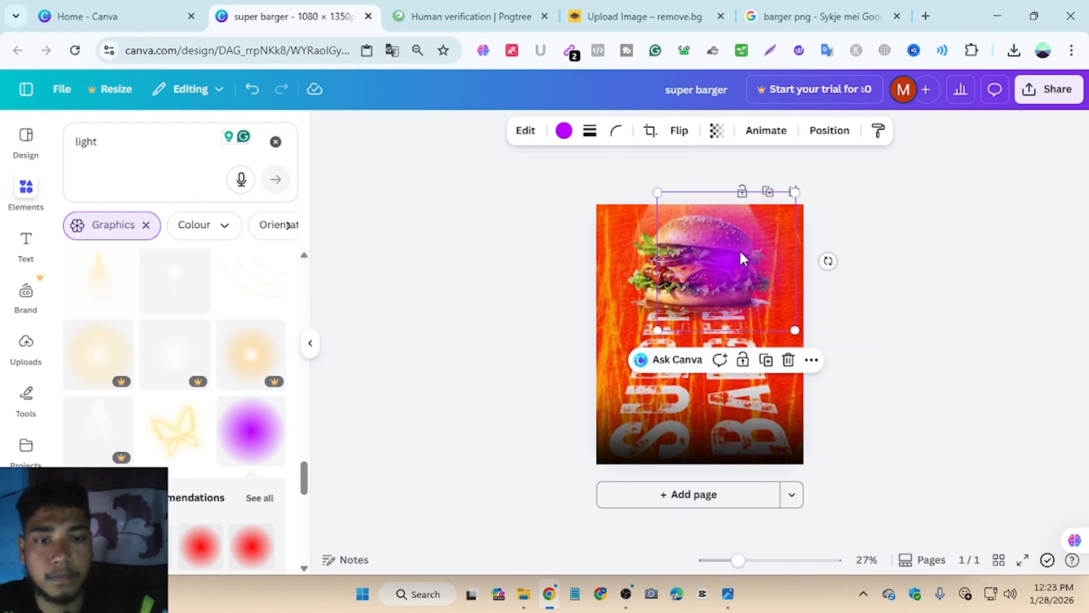
{"action": "left_click_drag", "start_coordinate": [739, 252], "coordinate": [713, 247]}
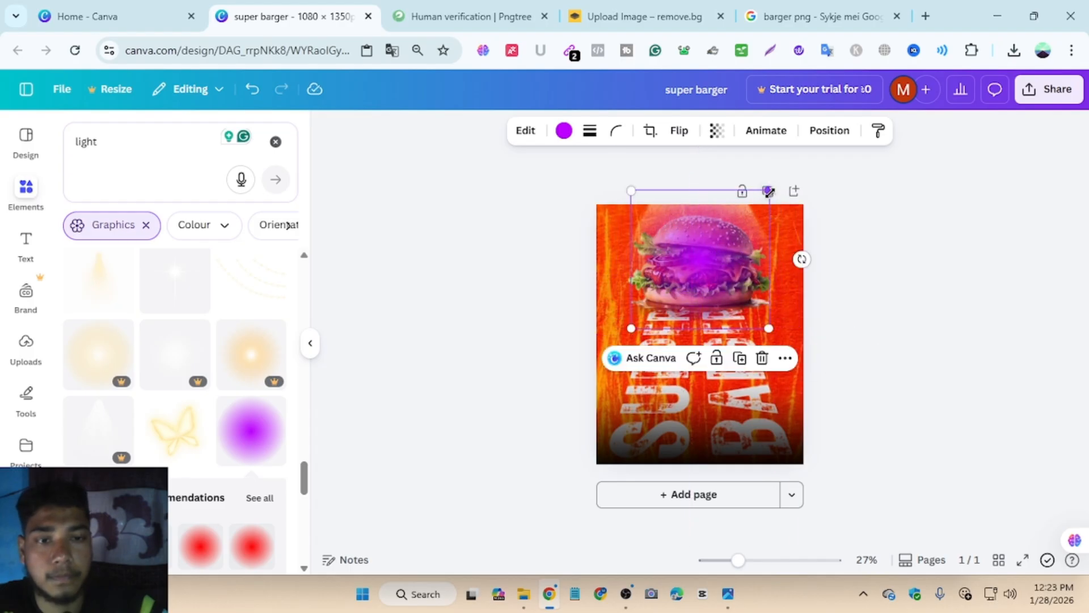
{"action": "left_click_drag", "start_coordinate": [769, 191], "coordinate": [801, 165]}
{"action": "left_click_drag", "start_coordinate": [760, 251], "coordinate": [744, 264]}
Move the purple glow down the layer stack so it sits directly behind the burger picture.
{"action": "left_click", "coordinate": [829, 130]}
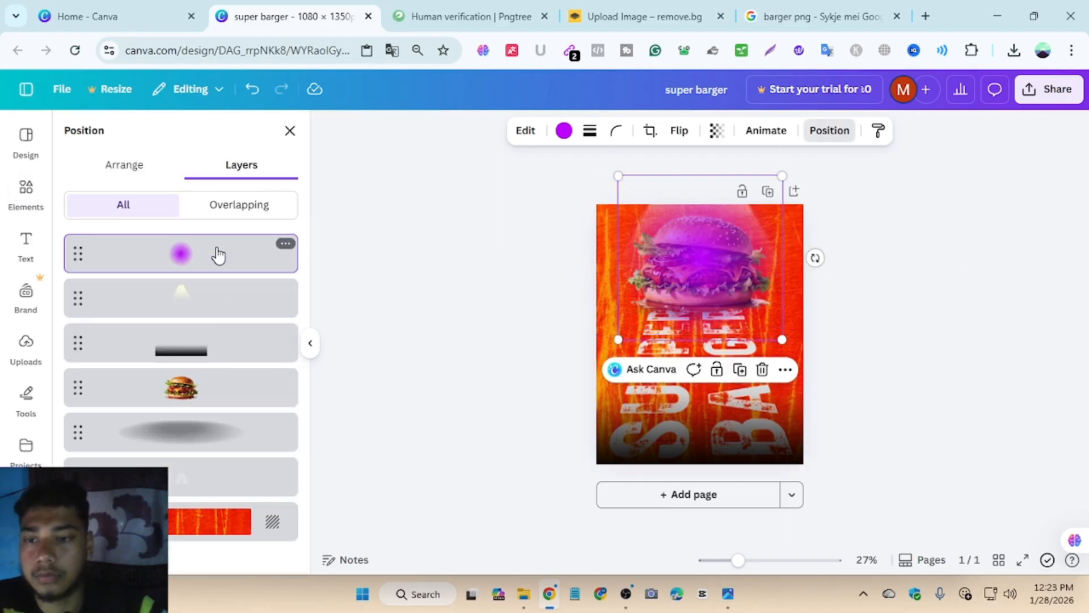
{"action": "left_click_drag", "start_coordinate": [218, 256], "coordinate": [214, 384]}
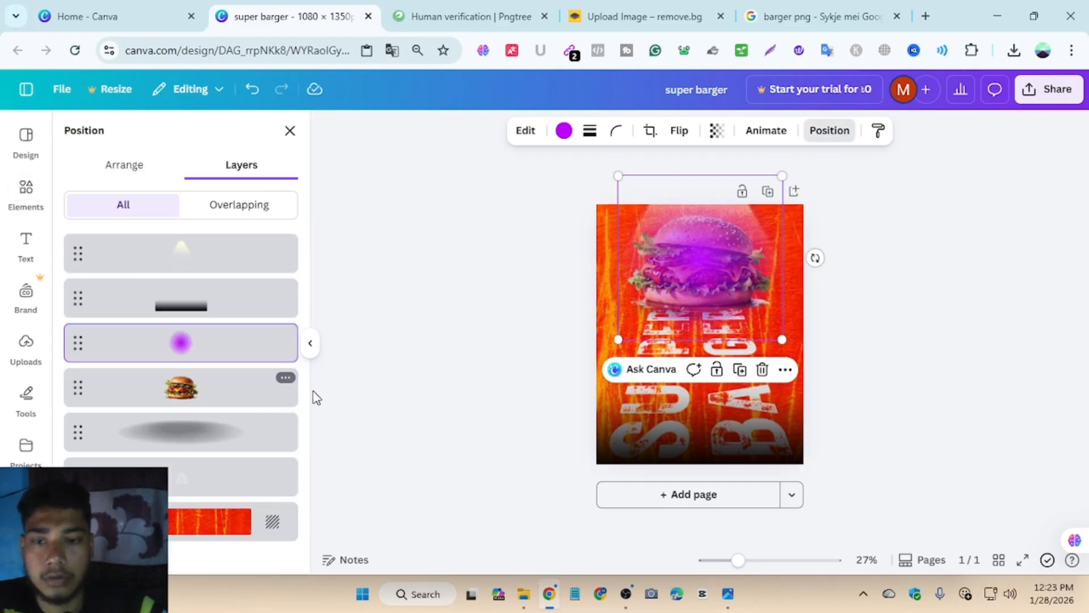
{"action": "left_click_drag", "start_coordinate": [213, 334], "coordinate": [213, 397]}
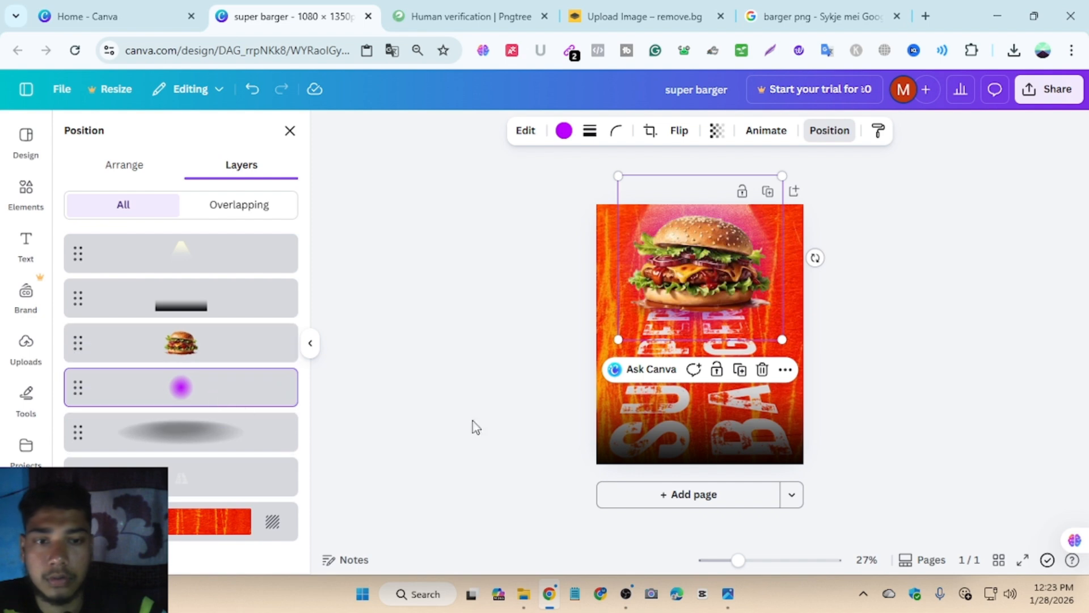
{"action": "left_click", "coordinate": [884, 325]}
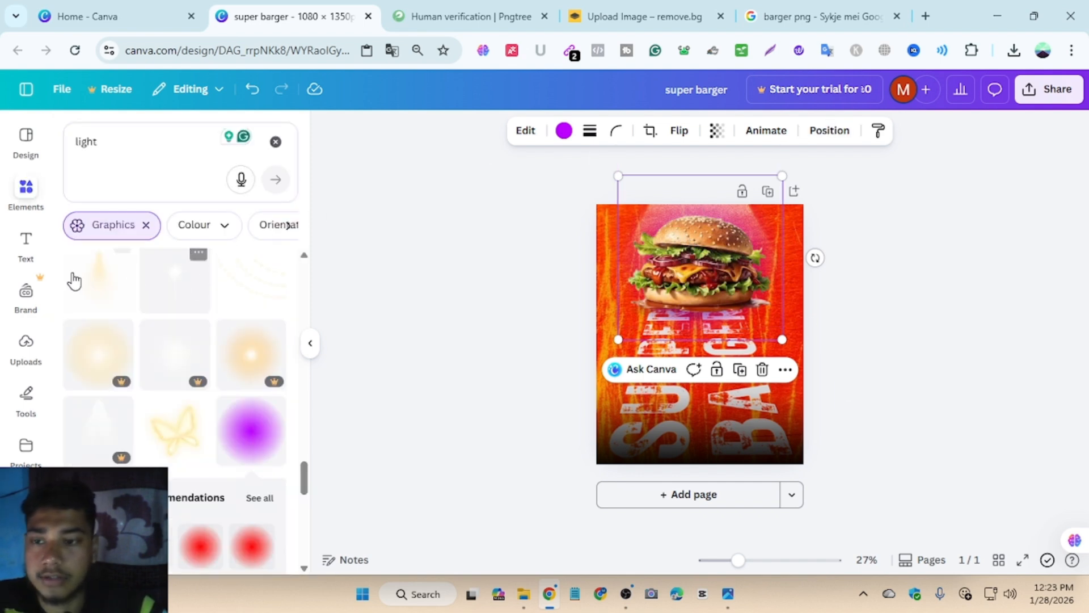
Add the narrow yellow light beam graphic, place it above the burger and enlarge it to about the poster's width.
{"action": "left_click", "coordinate": [106, 297]}
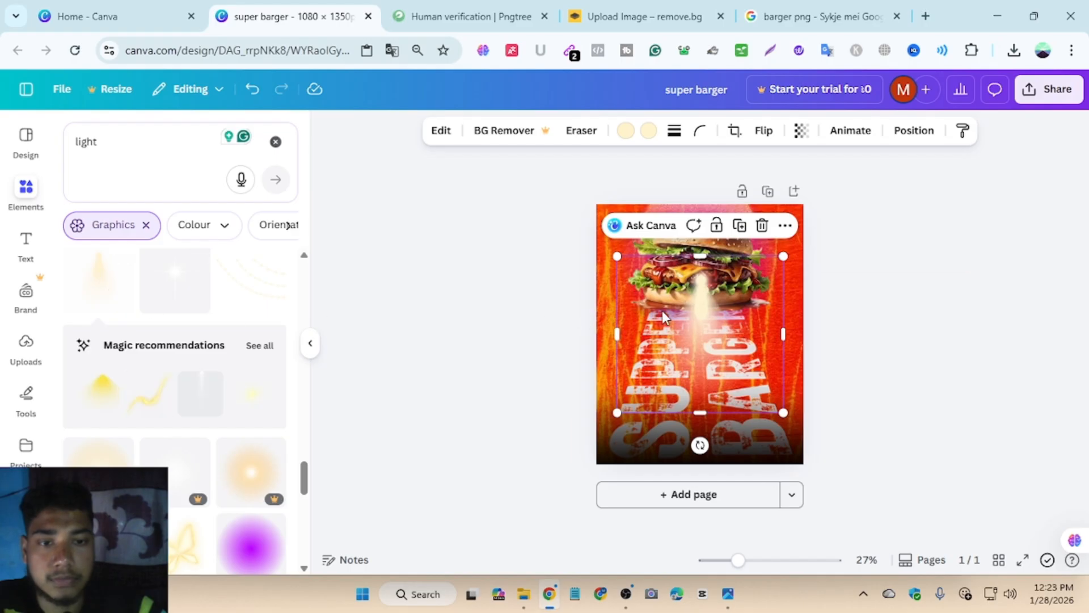
{"action": "left_click_drag", "start_coordinate": [698, 314], "coordinate": [692, 172]}
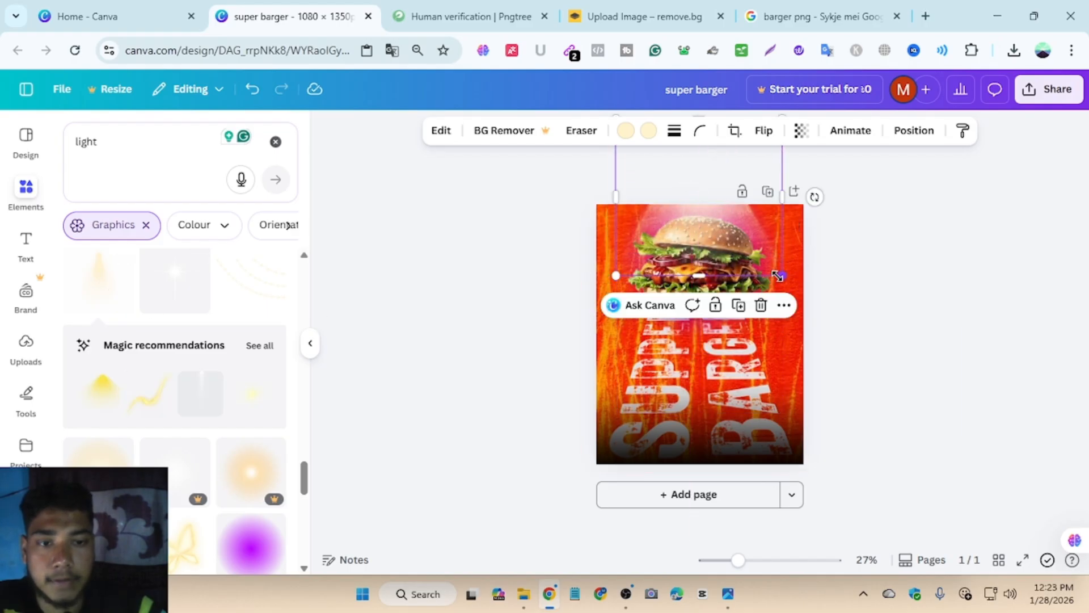
{"action": "left_click_drag", "start_coordinate": [777, 276], "coordinate": [818, 310]}
{"action": "mouse_move", "coordinate": [718, 229]}
{"action": "left_mouse_down"}
{"action": "mouse_move", "coordinate": [729, 226]}
{"action": "mouse_move", "coordinate": [723, 215]}
{"action": "left_mouse_up"}
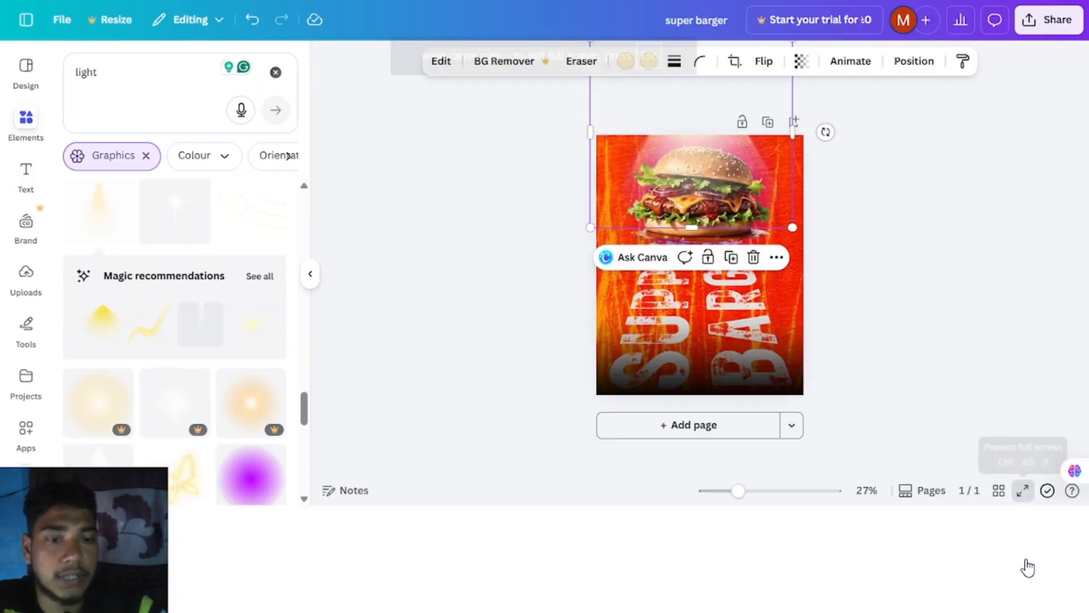
Preview the poster in full screen and return to the editor.
{"action": "left_click", "coordinate": [1024, 562]}
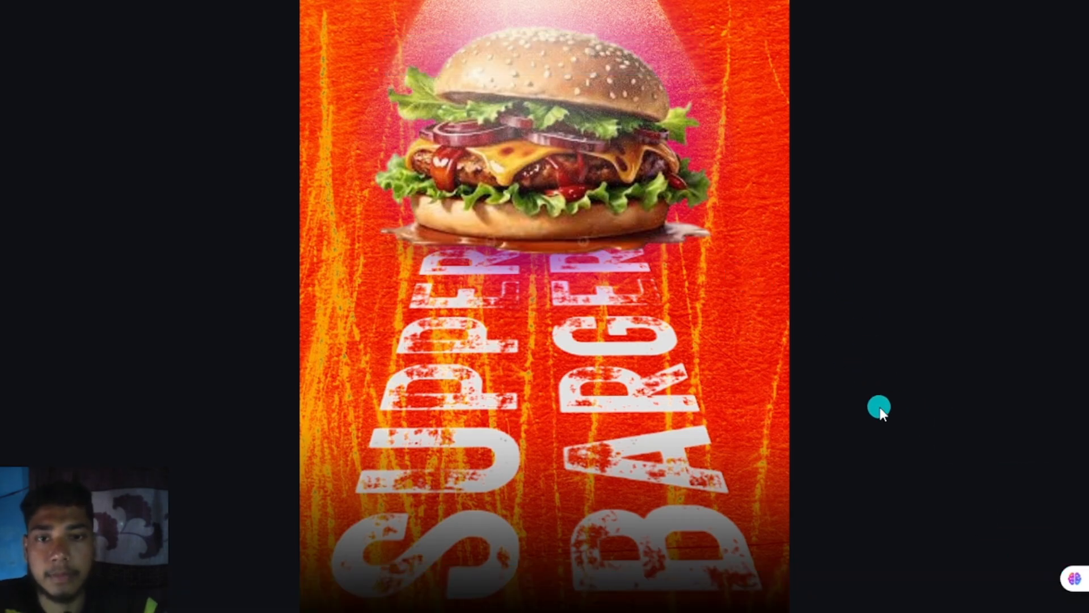
{"action": "mouse_move", "coordinate": [970, 584]}
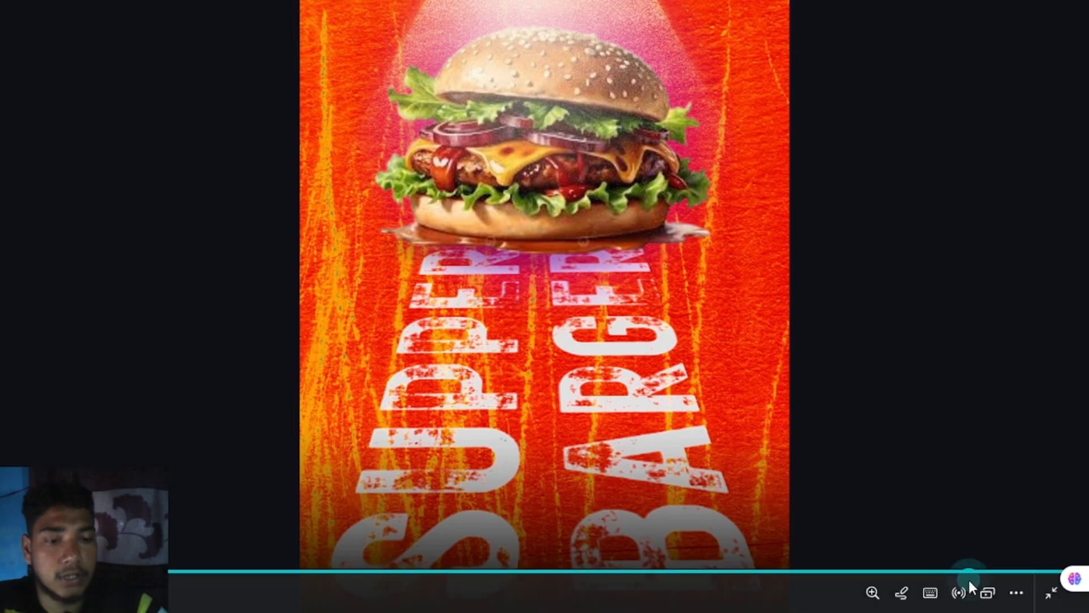
{"action": "left_click", "coordinate": [1051, 591]}
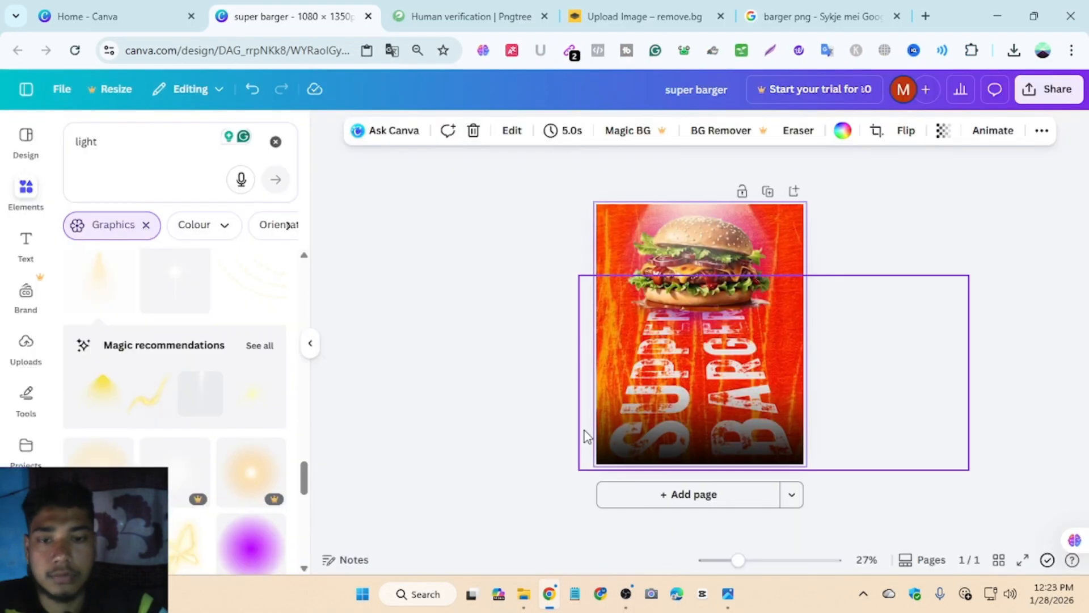
Move the older, wider spotlight directly behind the burger layer and delete it from the poster.
{"action": "left_click", "coordinate": [720, 230]}
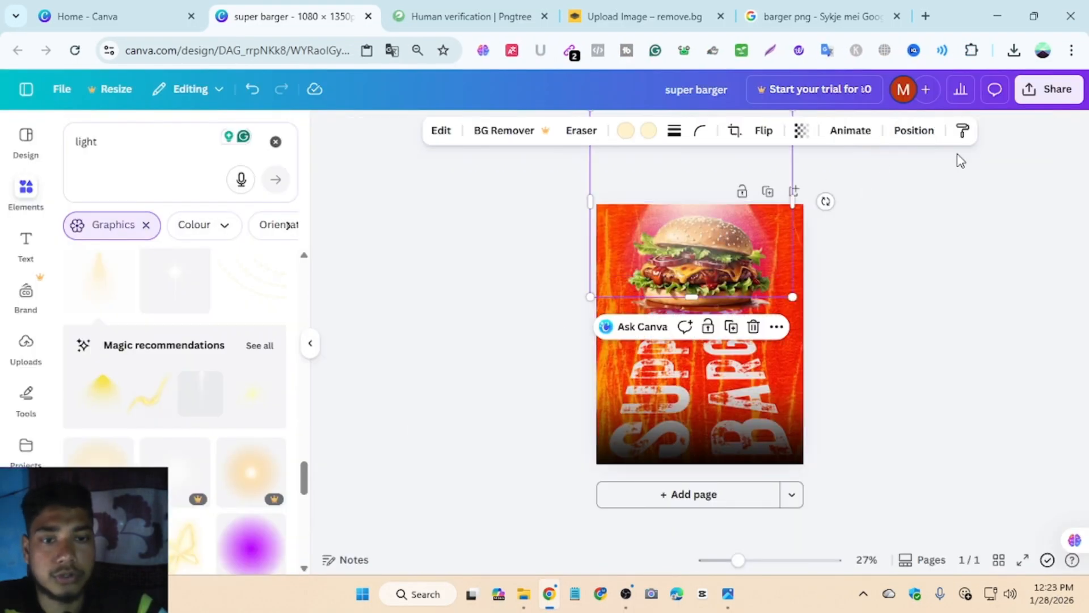
{"action": "left_click", "coordinate": [902, 136]}
{"action": "left_click", "coordinate": [216, 306]}
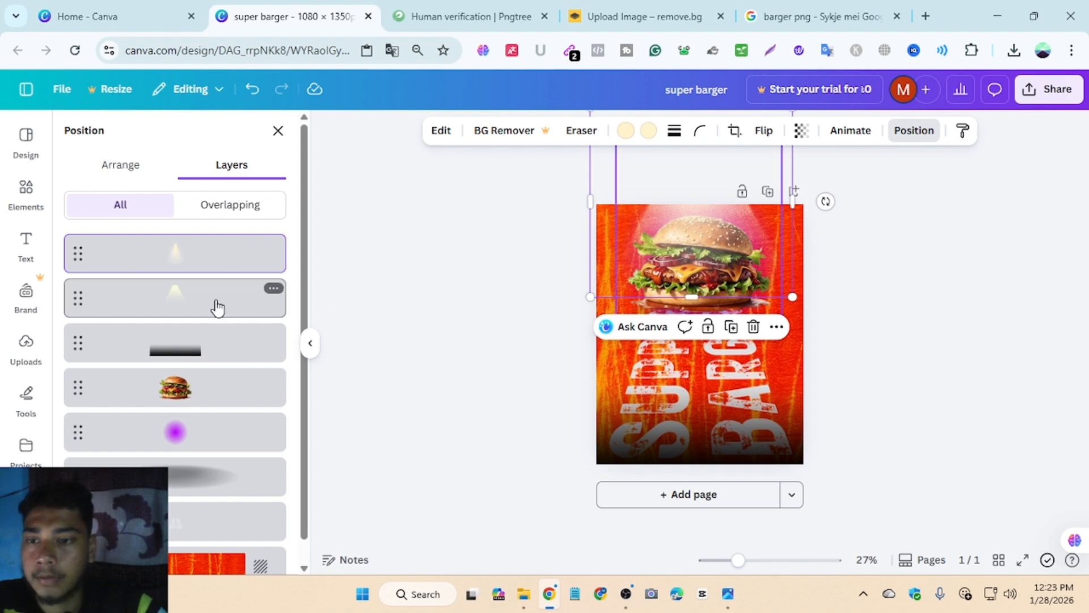
{"action": "left_click_drag", "start_coordinate": [207, 381], "coordinate": [214, 414]}
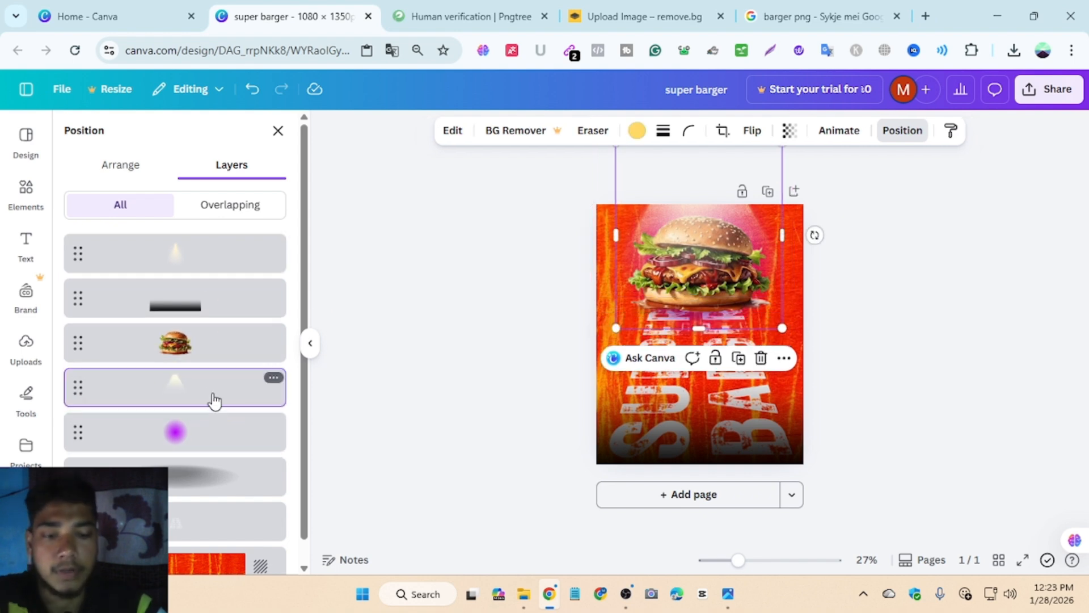
Shift the remaining narrow light beam slightly higher above the burger and deselect it.
{"action": "left_click", "coordinate": [744, 214]}
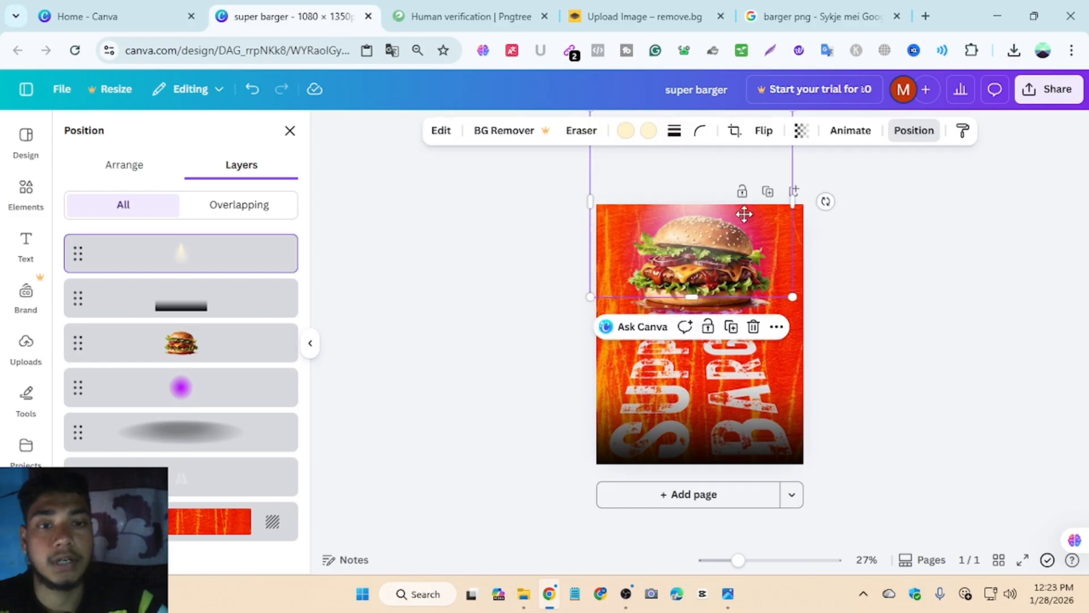
{"action": "mouse_move", "coordinate": [745, 214]}
{"action": "left_mouse_down"}
{"action": "mouse_move", "coordinate": [700, 195]}
{"action": "mouse_move", "coordinate": [734, 195]}
{"action": "left_mouse_up"}
{"action": "left_click", "coordinate": [889, 231]}
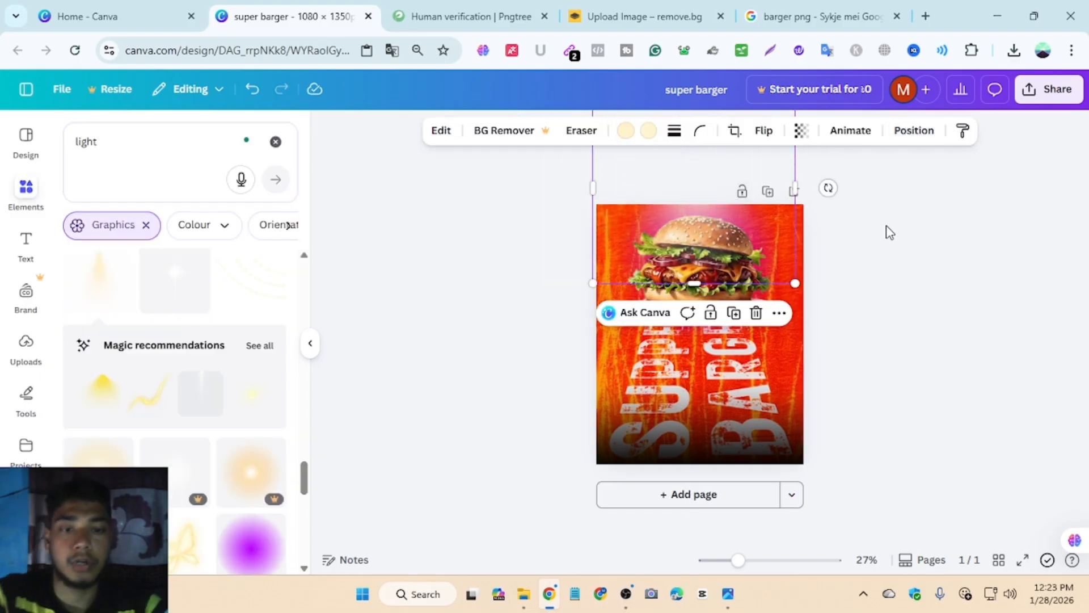
{"action": "left_click", "coordinate": [893, 232]}
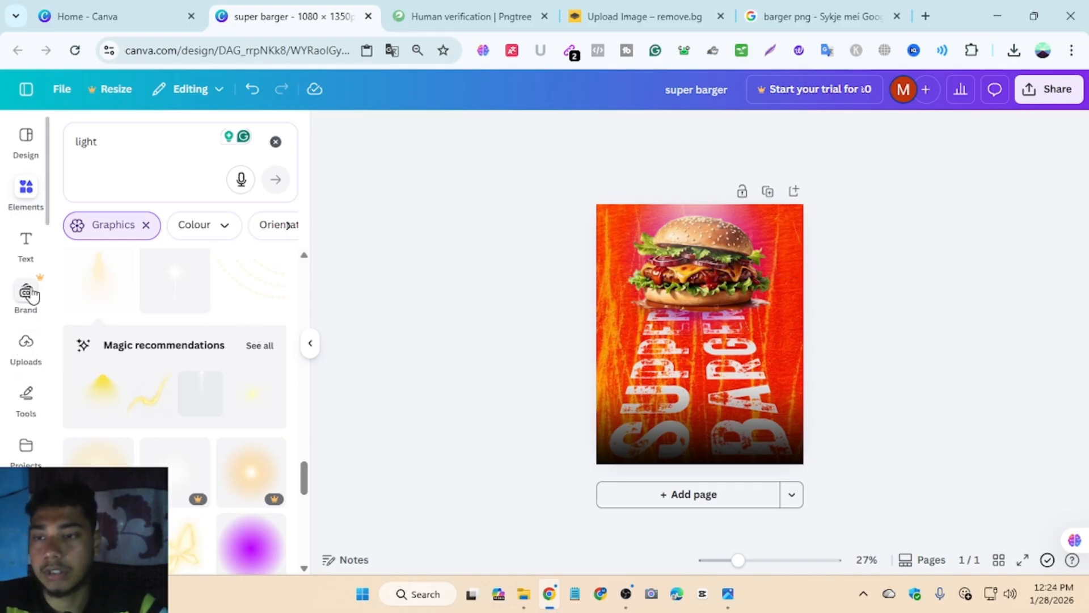
Search the graphics for "off" and add the yellow 50% OFF badge to the poster.
{"action": "left_click", "coordinate": [84, 137]}
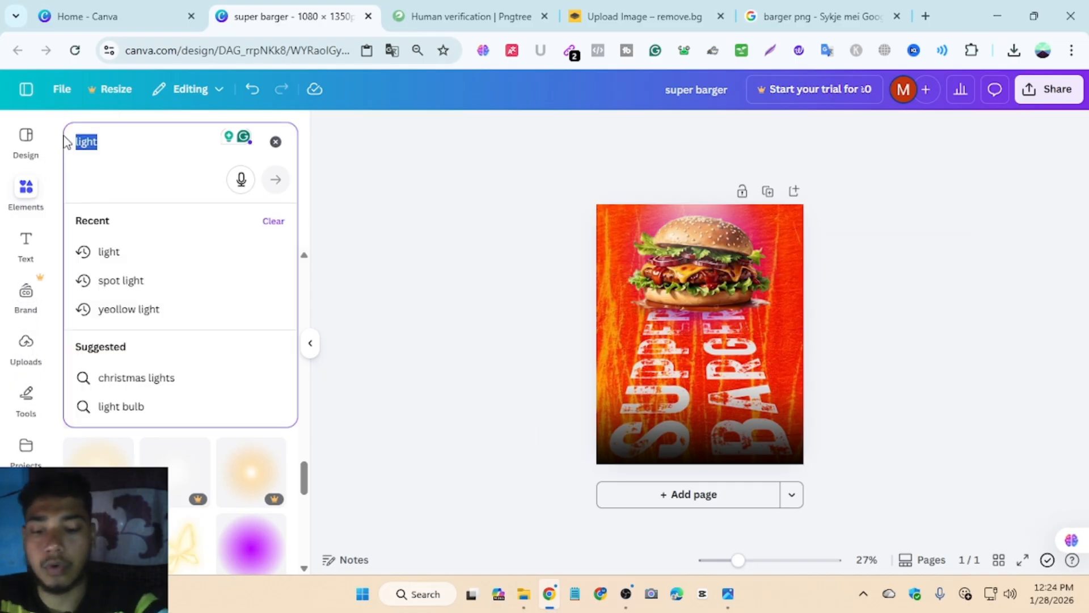
{"action": "key", "text": "BackSpace"}
{"action": "type", "text": "o"}
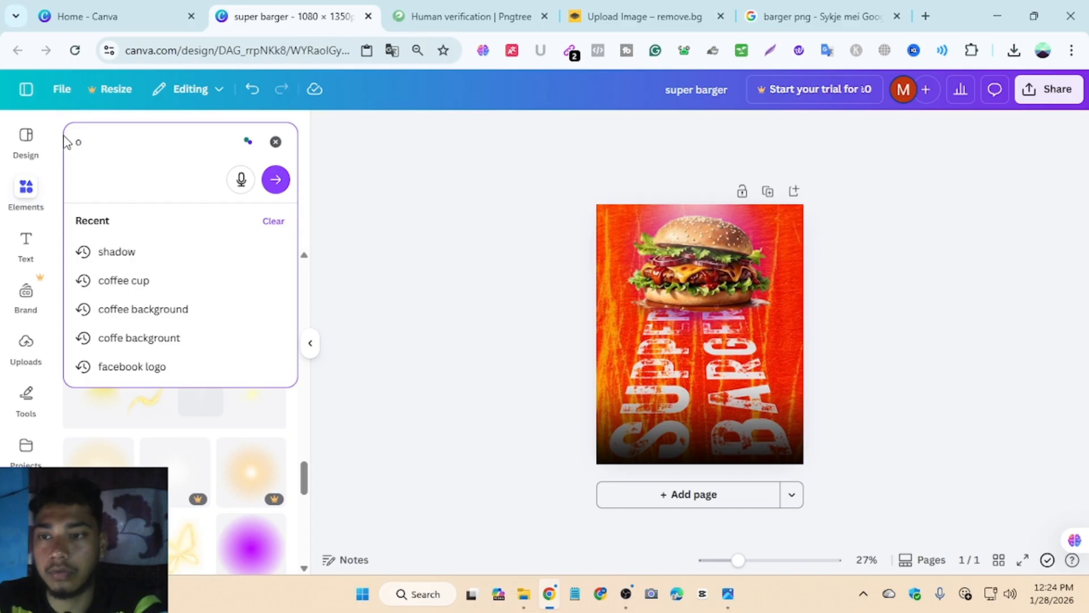
{"action": "type", "text": "ff"}
{"action": "key", "text": "Return"}
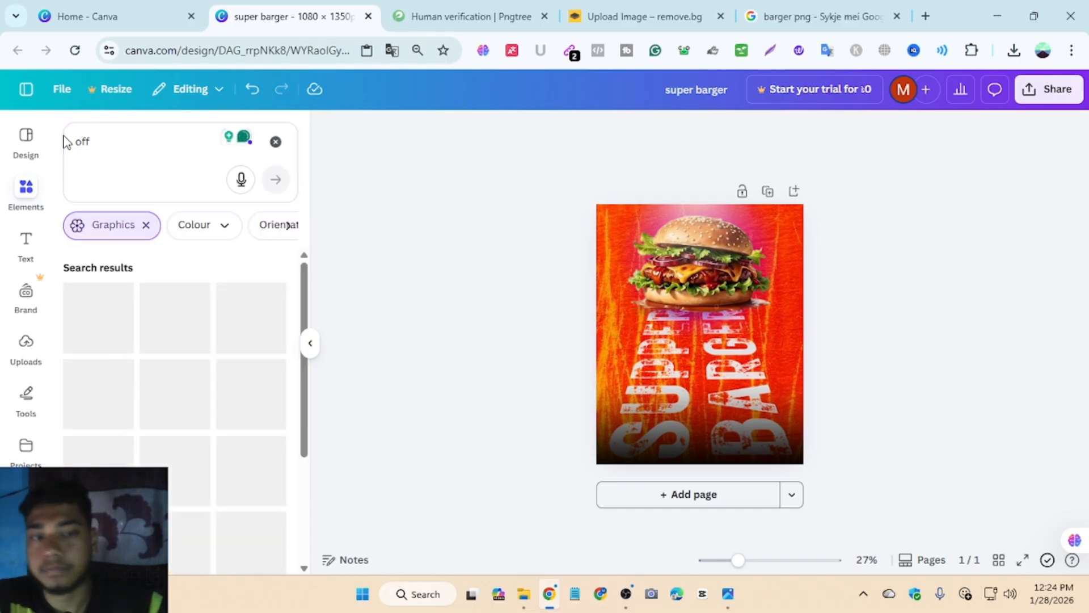
{"action": "scroll", "coordinate": [91, 295], "scroll_direction": "down", "scroll_amount": 2}
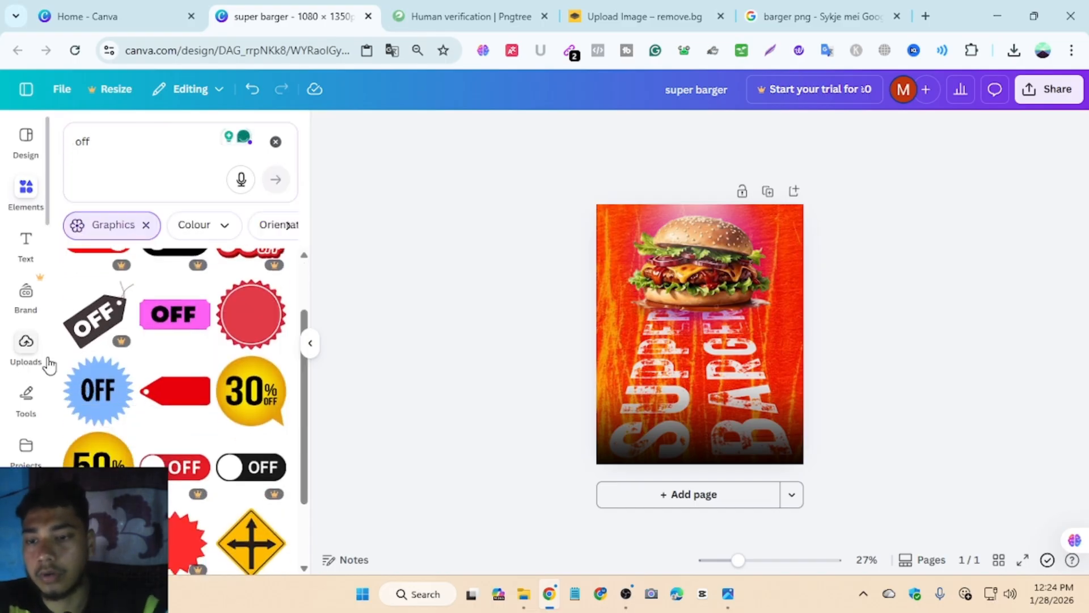
{"action": "scroll", "coordinate": [214, 358], "scroll_direction": "down", "scroll_amount": 5}
{"action": "scroll", "coordinate": [210, 360], "scroll_direction": "up", "scroll_amount": 4}
{"action": "scroll", "coordinate": [211, 363], "scroll_direction": "down", "scroll_amount": 4}
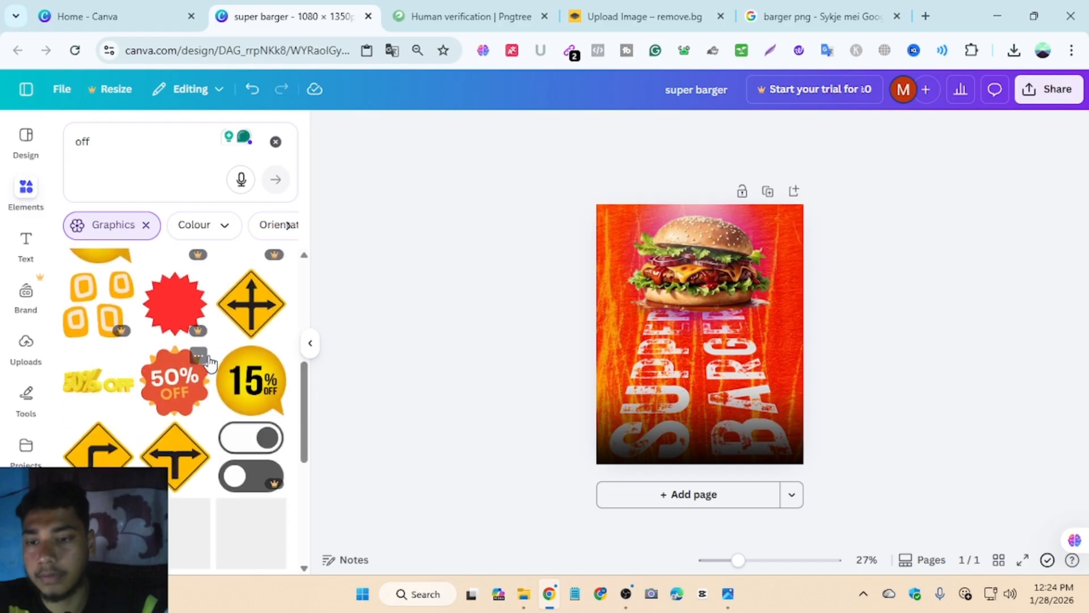
{"action": "scroll", "coordinate": [211, 363], "scroll_direction": "up", "scroll_amount": 3}
{"action": "left_click", "coordinate": [103, 386]}
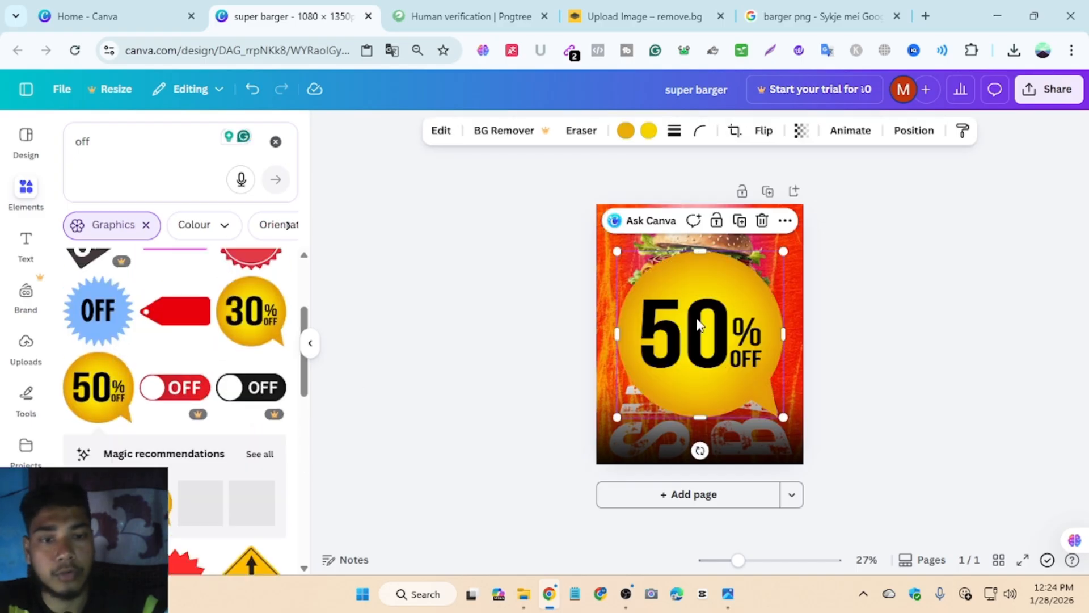
Shrink the 50% OFF badge and place it in the poster's upper-left corner beside the burger bun.
{"action": "left_click_drag", "start_coordinate": [781, 252], "coordinate": [661, 372]}
{"action": "left_click_drag", "start_coordinate": [638, 409], "coordinate": [624, 238]}
{"action": "left_click", "coordinate": [998, 286]}
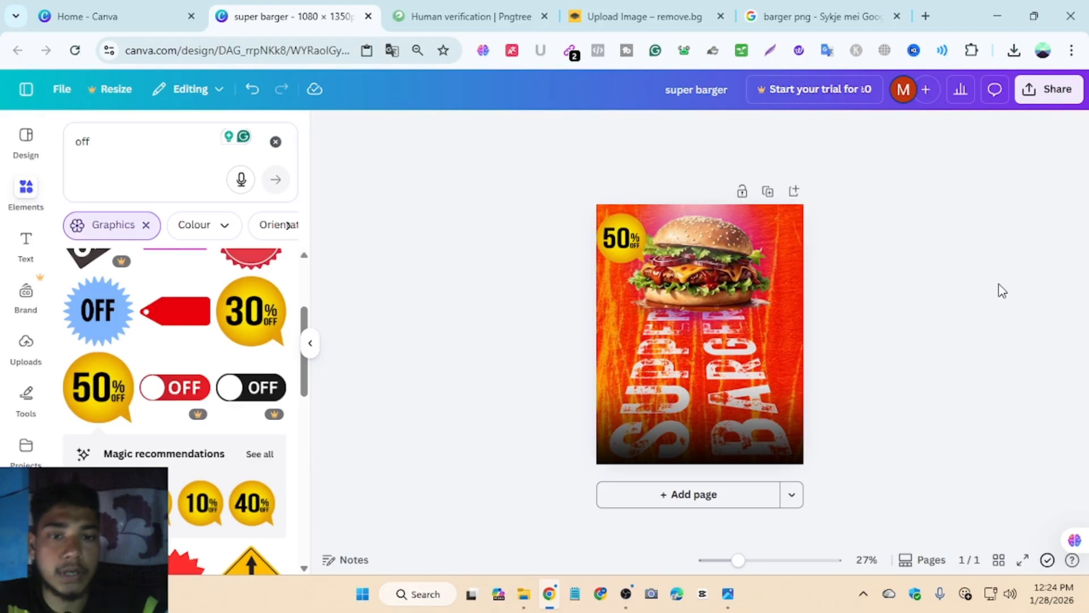
Move the 50% OFF badge to the right of the burger bun, try flipping it horizontally and flip it back.
{"action": "left_click", "coordinate": [631, 243]}
{"action": "left_click_drag", "start_coordinate": [631, 243], "coordinate": [779, 242]}
{"action": "left_click", "coordinate": [762, 131]}
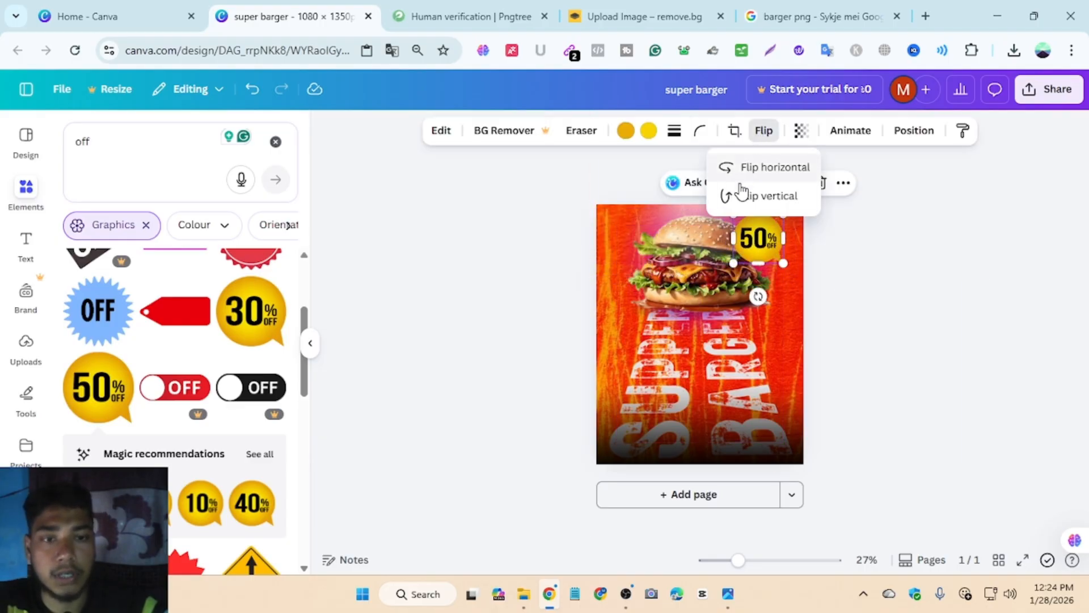
{"action": "left_click", "coordinate": [744, 167]}
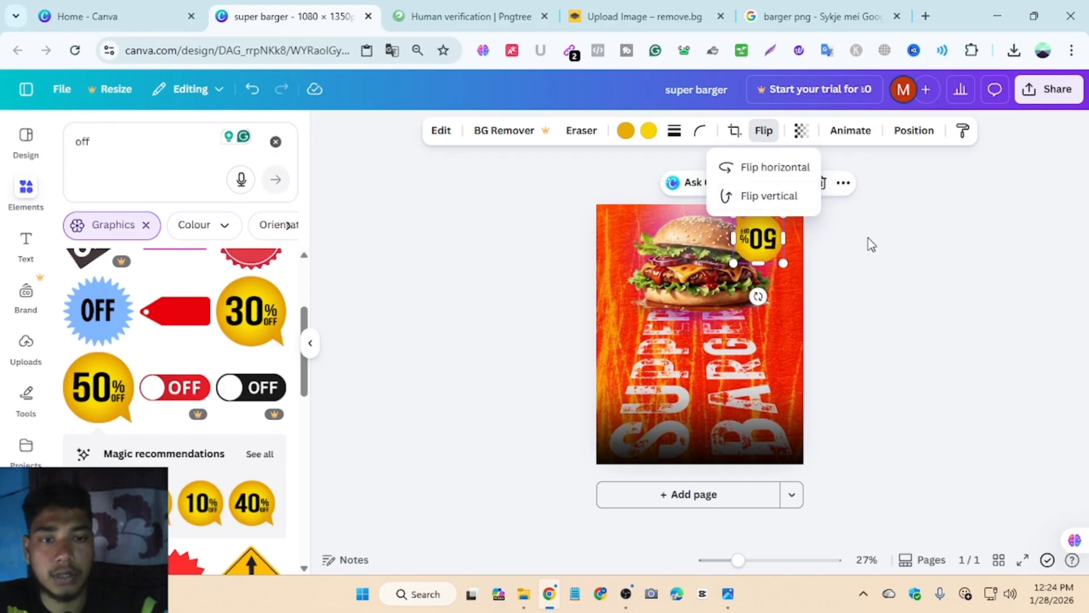
{"action": "left_click", "coordinate": [837, 248]}
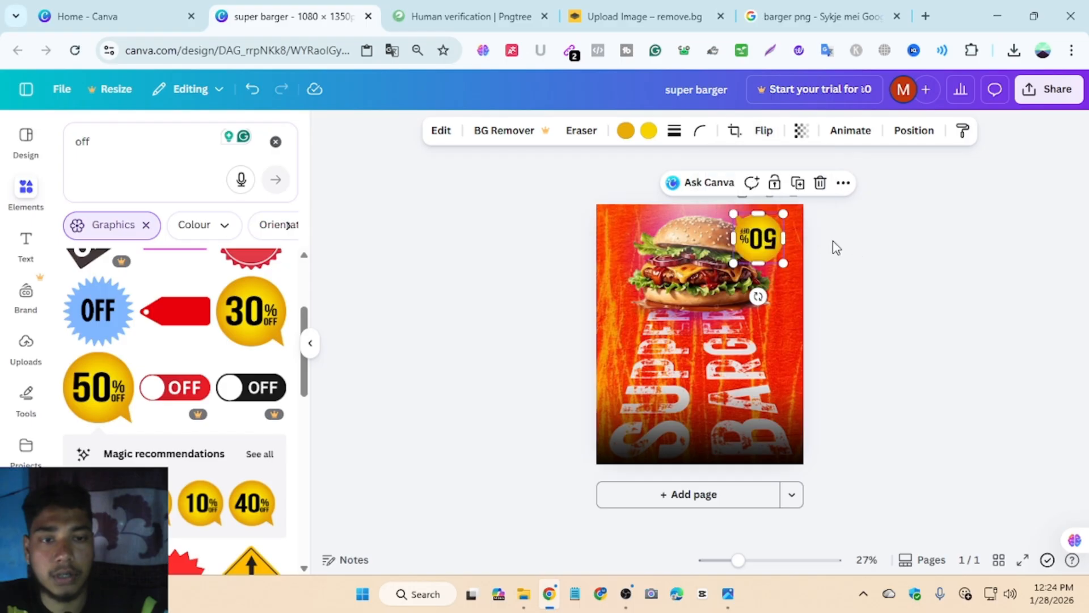
{"action": "left_click", "coordinate": [772, 135]}
{"action": "left_click", "coordinate": [751, 167]}
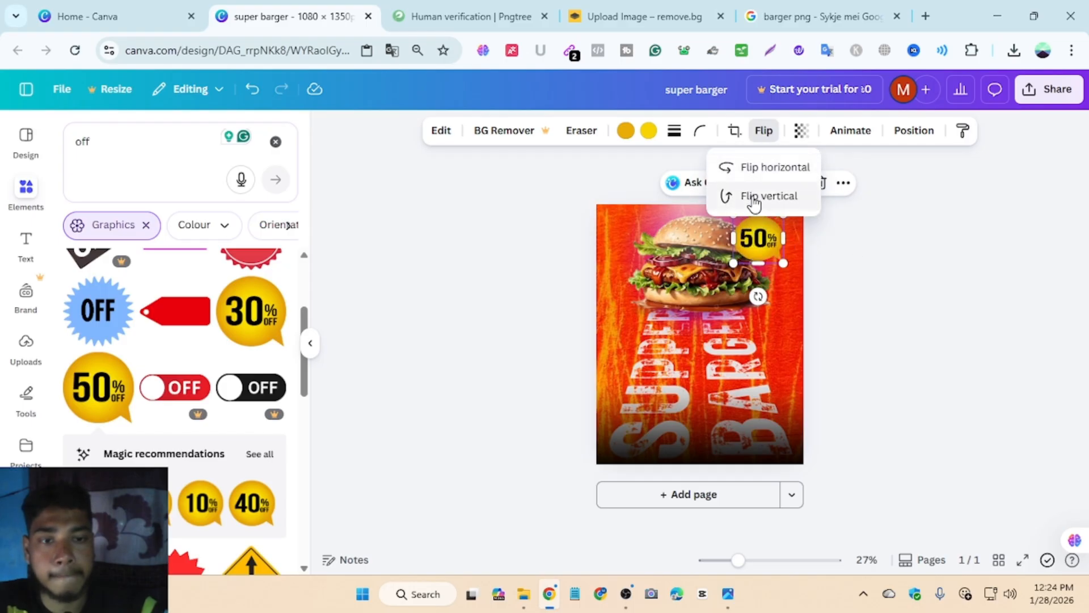
Shift the 50% OFF badge to the poster's right edge and try flipping it vertically and horizontally.
{"action": "left_click_drag", "start_coordinate": [771, 244], "coordinate": [794, 262]}
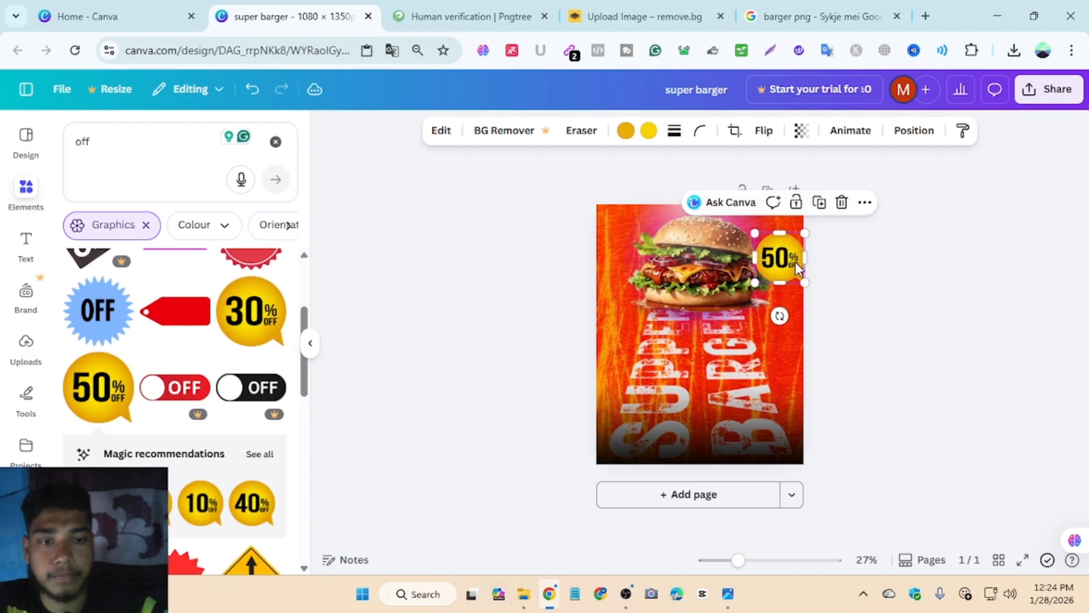
{"action": "left_click", "coordinate": [755, 133]}
{"action": "left_click", "coordinate": [746, 199]}
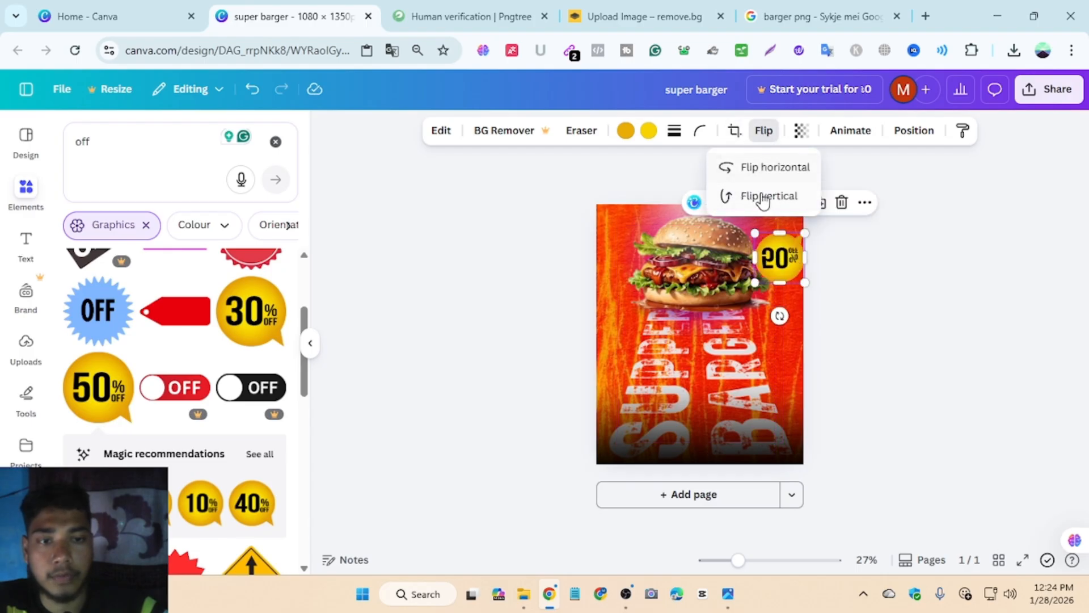
{"action": "left_click", "coordinate": [764, 199]}
{"action": "left_click", "coordinate": [760, 170]}
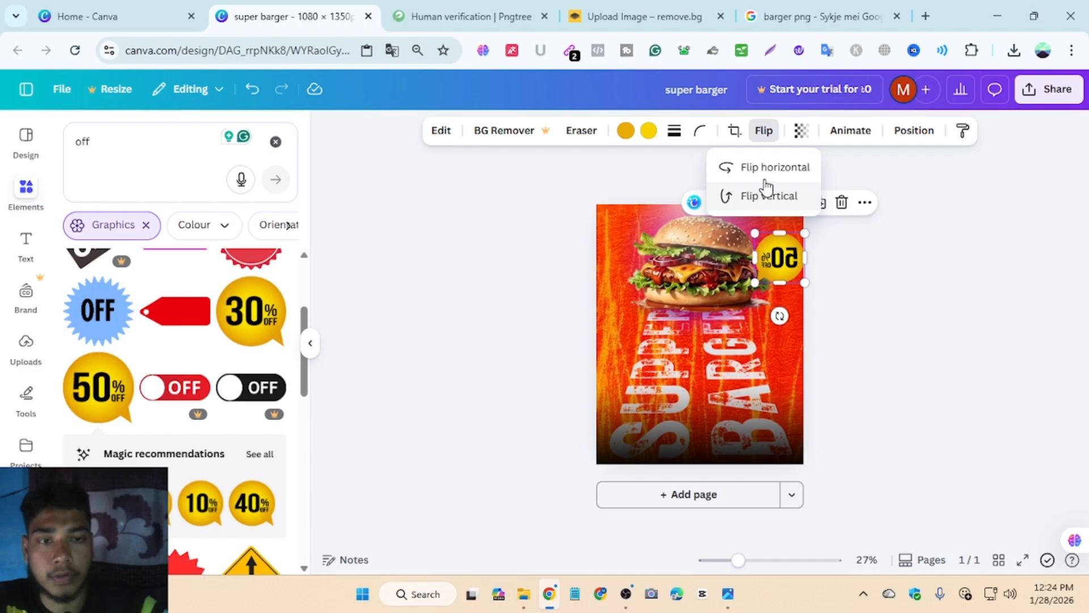
{"action": "left_click", "coordinate": [759, 135]}
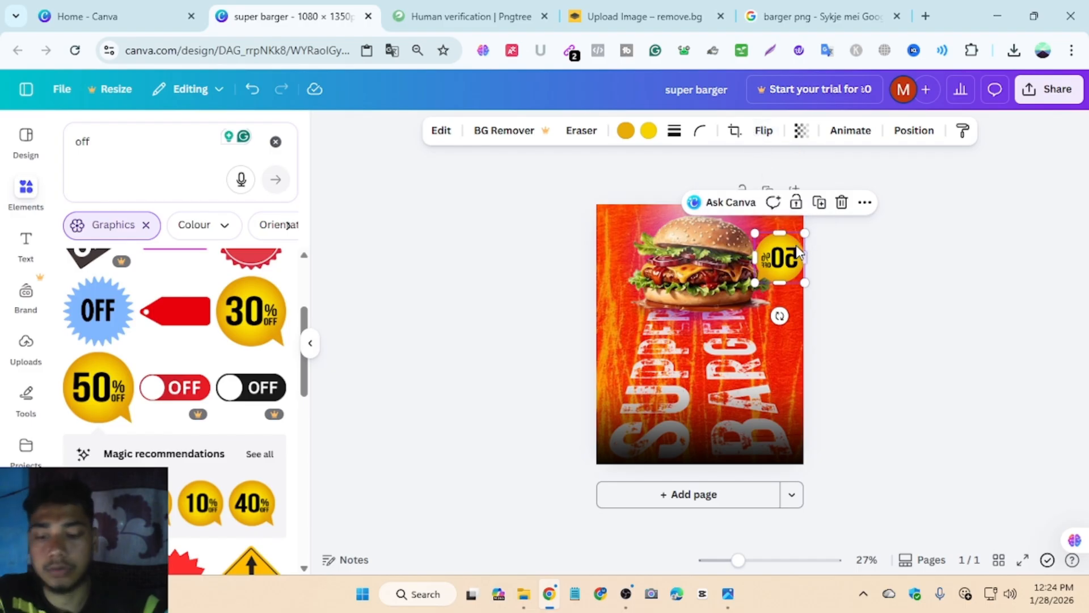
Undo the badge's flips and place it, slightly smaller, at the poster's left edge beside the burger.
{"action": "key", "text": "ctrl+z"}
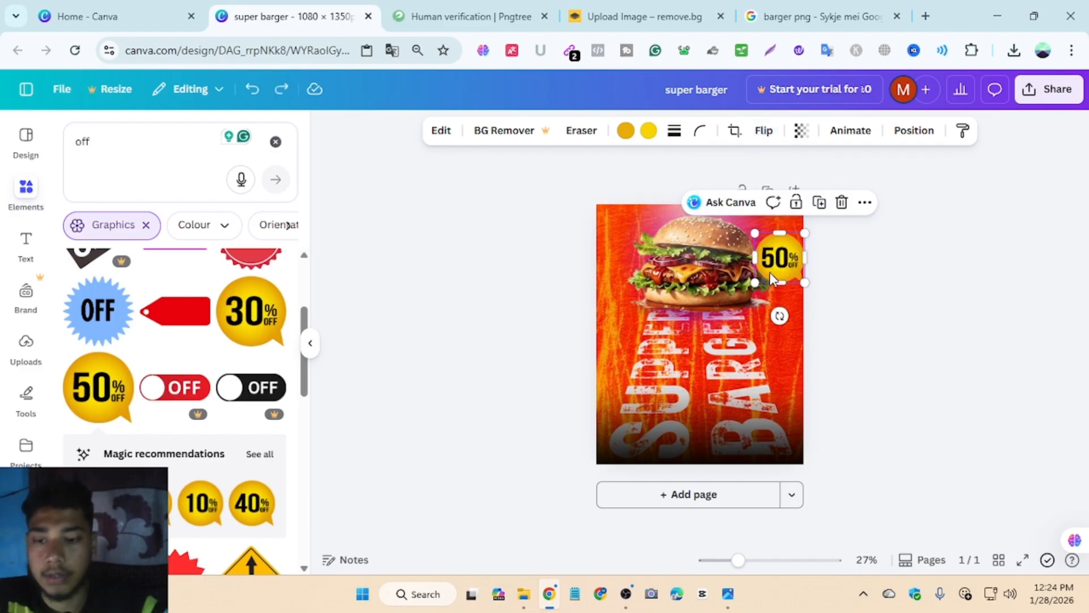
{"action": "left_click_drag", "start_coordinate": [770, 272], "coordinate": [622, 252]}
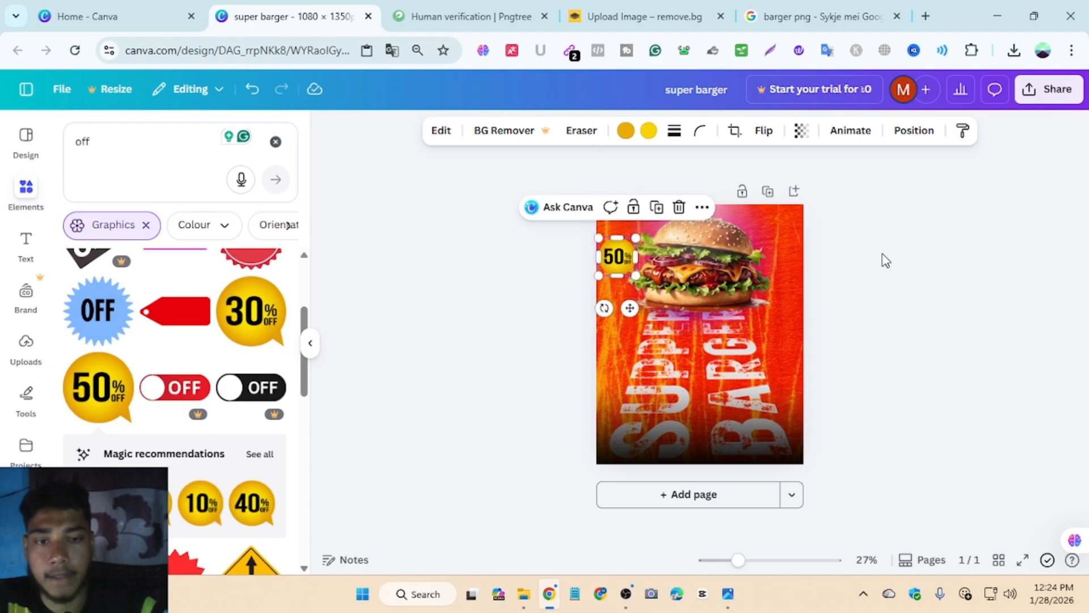
{"action": "left_click", "coordinate": [883, 258]}
{"action": "scroll", "coordinate": [122, 332], "scroll_direction": "down", "scroll_amount": 2}
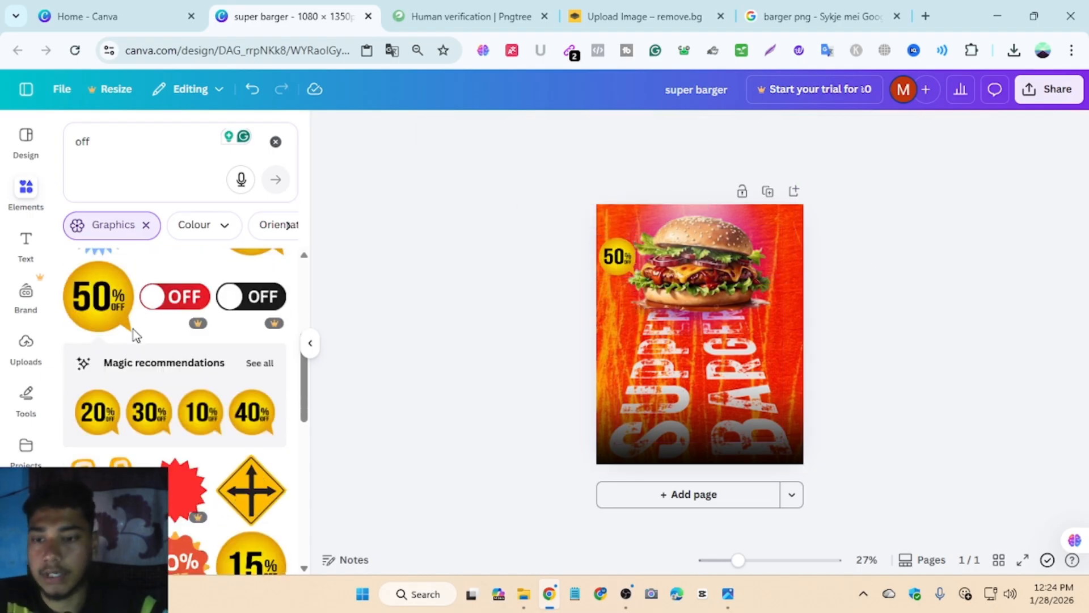
{"action": "scroll", "coordinate": [135, 334], "scroll_direction": "up", "scroll_amount": 3}
{"action": "scroll", "coordinate": [134, 335], "scroll_direction": "down", "scroll_amount": 4}
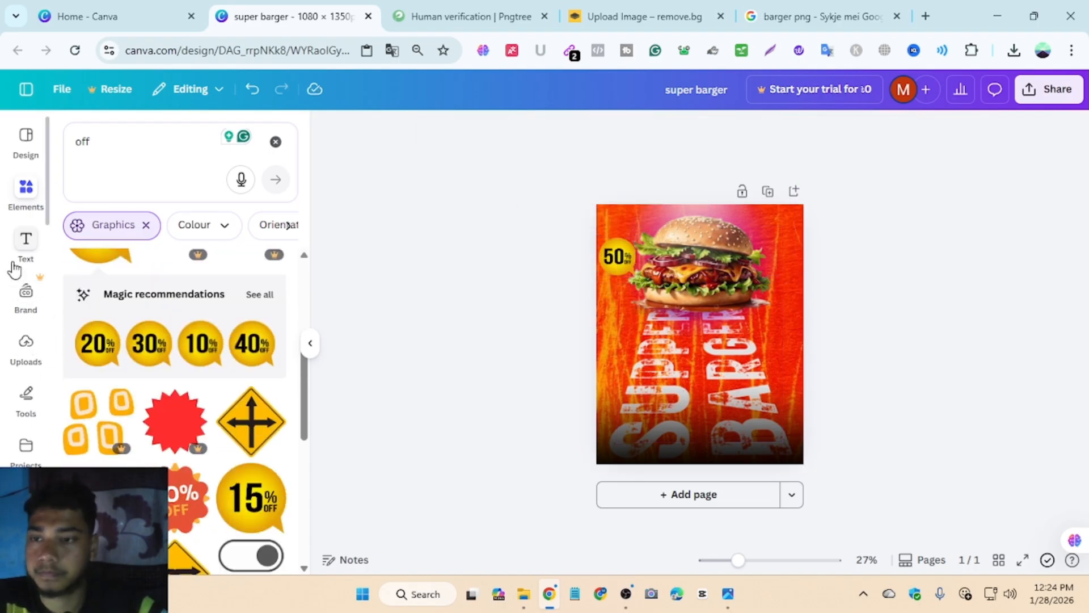
Add a heading text box to the poster reading "200".
{"action": "left_click", "coordinate": [25, 245]}
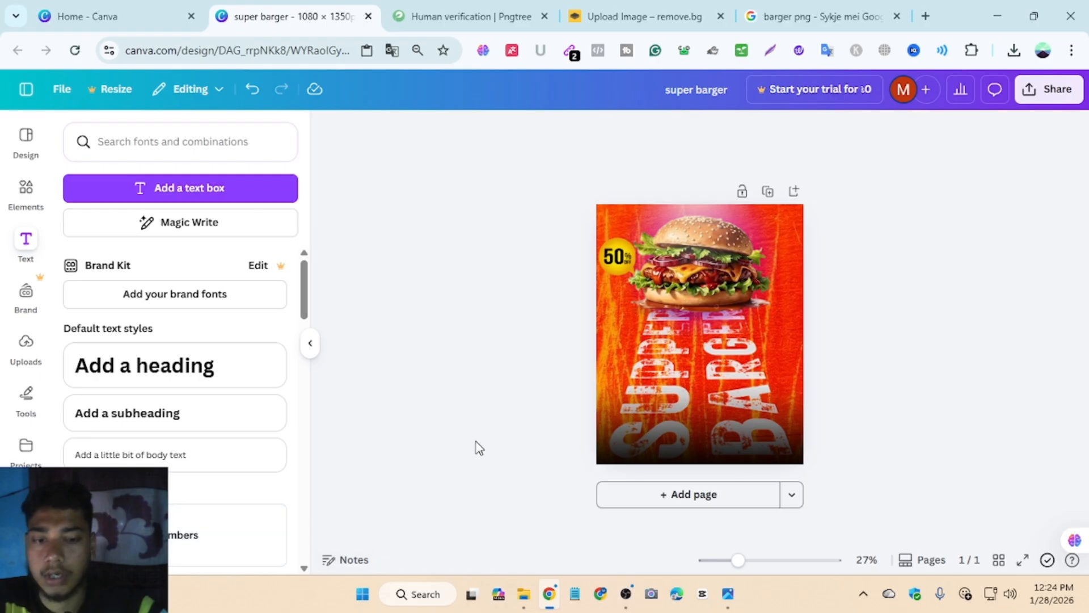
{"action": "left_click", "coordinate": [131, 363]}
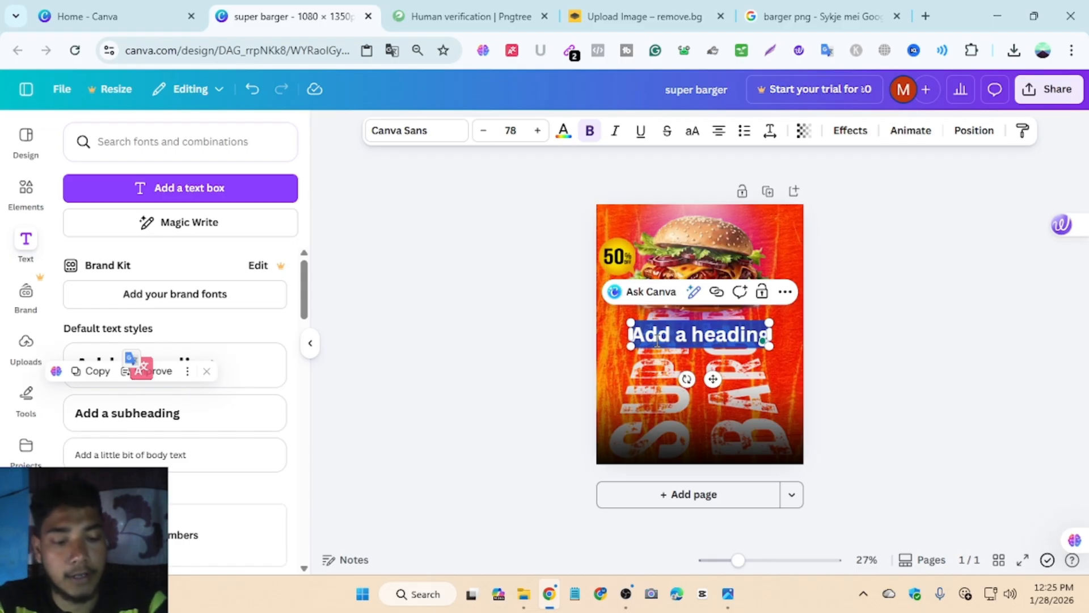
{"action": "type", "text": "200"}
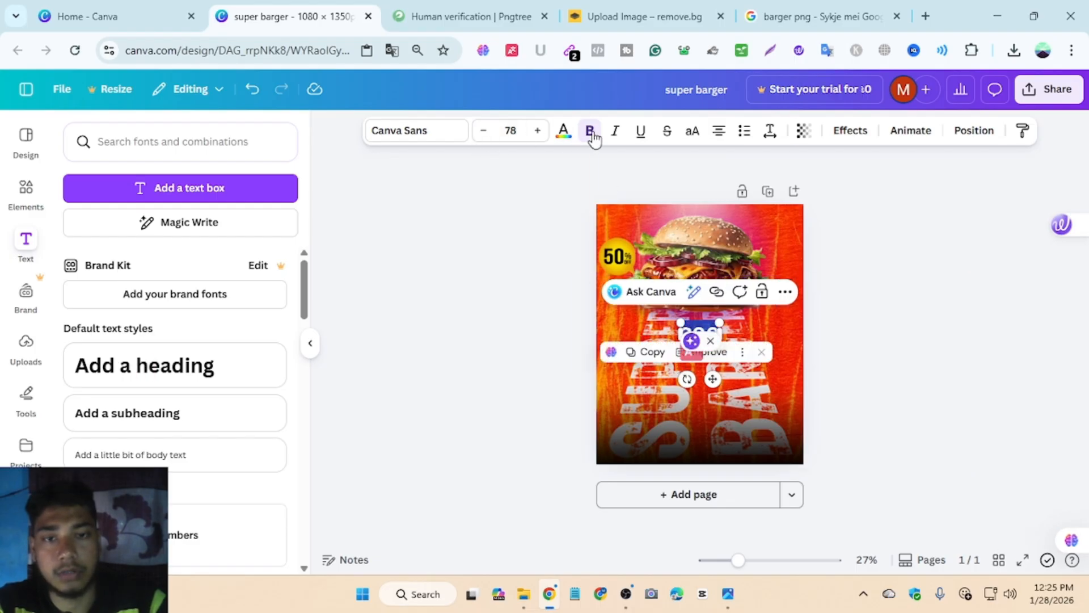
Set the font of the "200" text to Rustic Printed Stamp.
{"action": "left_click", "coordinate": [563, 132]}
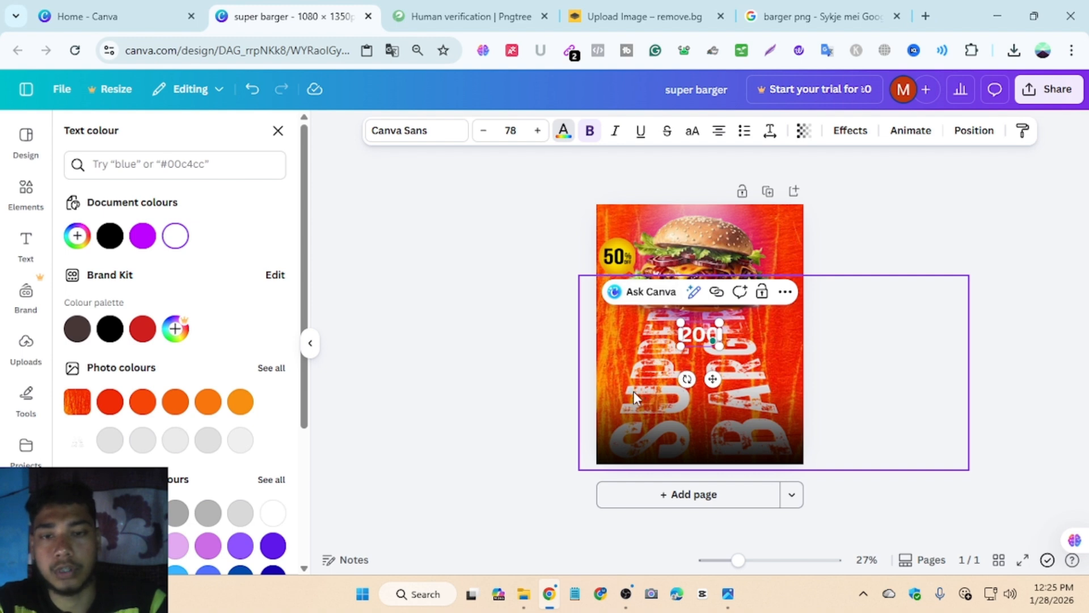
{"action": "left_click", "coordinate": [452, 131]}
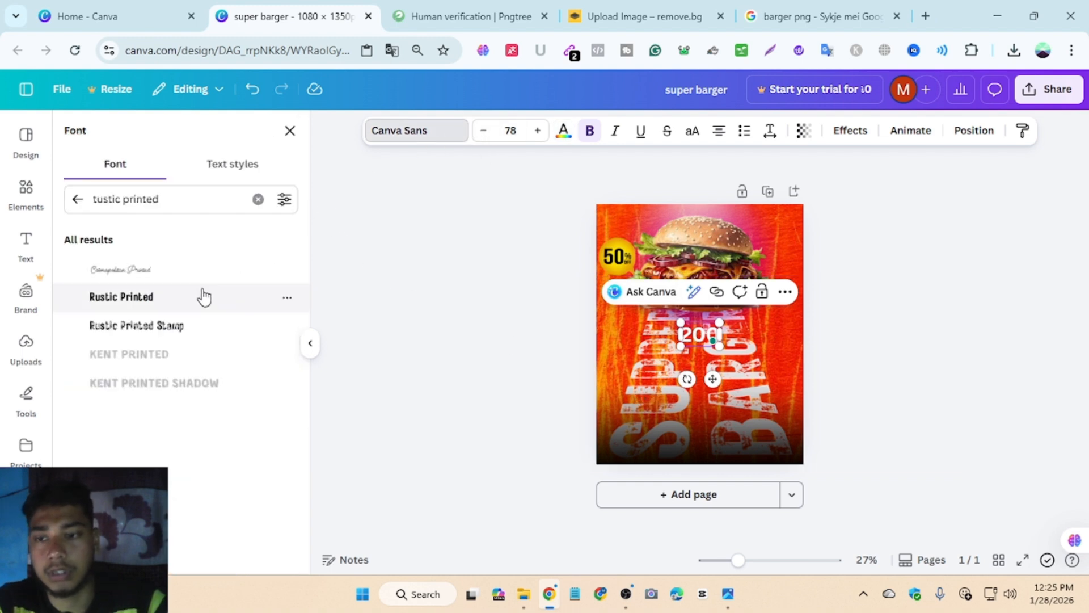
{"action": "left_click", "coordinate": [181, 329]}
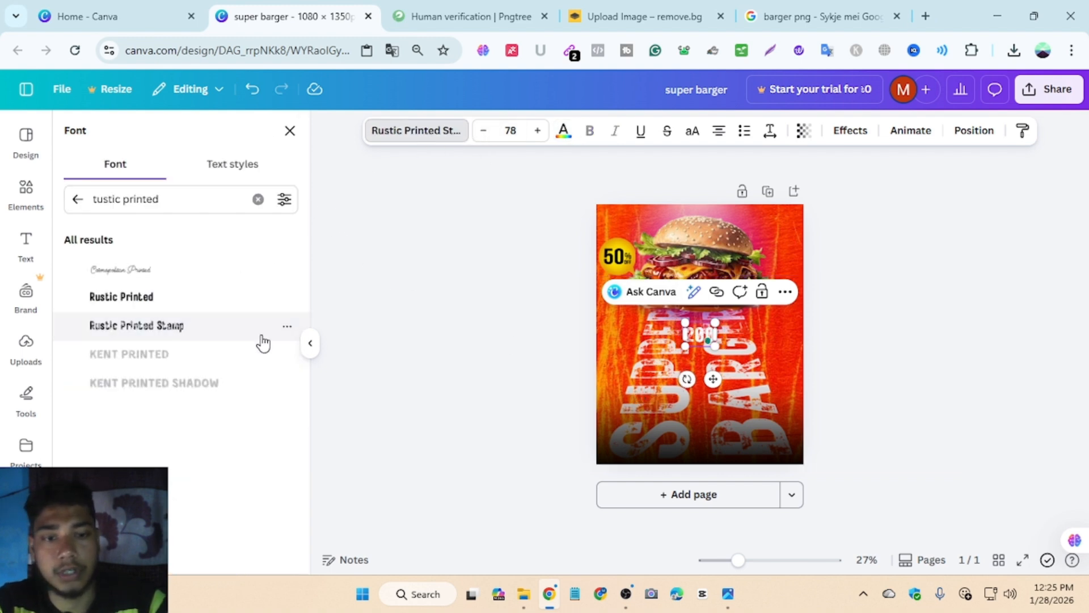
{"action": "left_click", "coordinate": [862, 293]}
{"action": "left_click", "coordinate": [864, 299]}
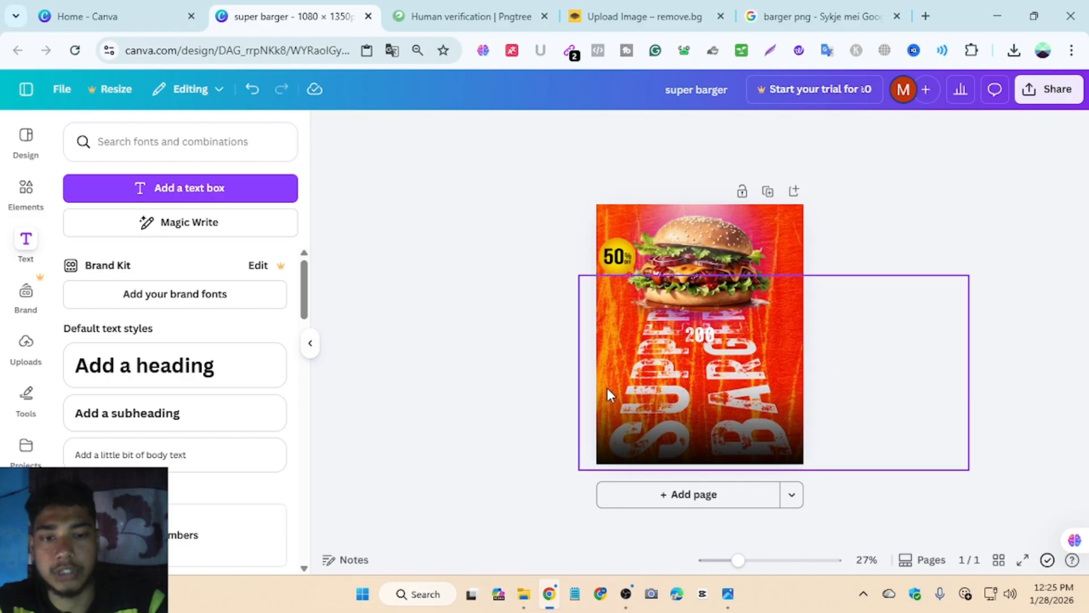
Add a rounded square, shrink it to a small wide rectangle and place it near the poster's right edge below the burger.
{"action": "left_click", "coordinate": [26, 394]}
{"action": "left_click", "coordinate": [68, 294]}
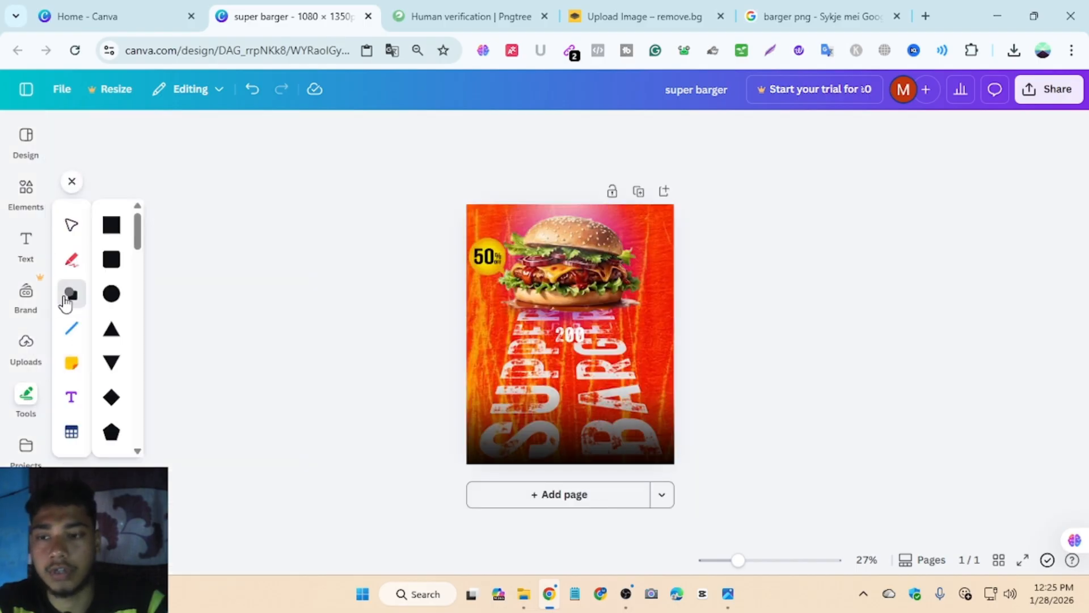
{"action": "left_click", "coordinate": [112, 260]}
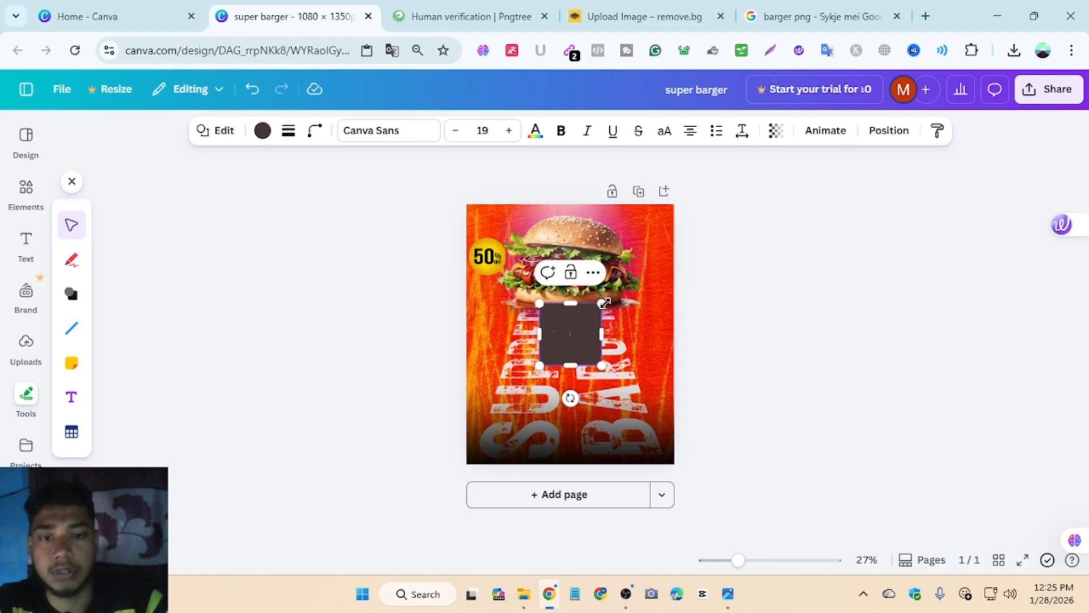
{"action": "left_click_drag", "start_coordinate": [593, 310], "coordinate": [576, 348]}
{"action": "left_click_drag", "start_coordinate": [571, 404], "coordinate": [665, 366]}
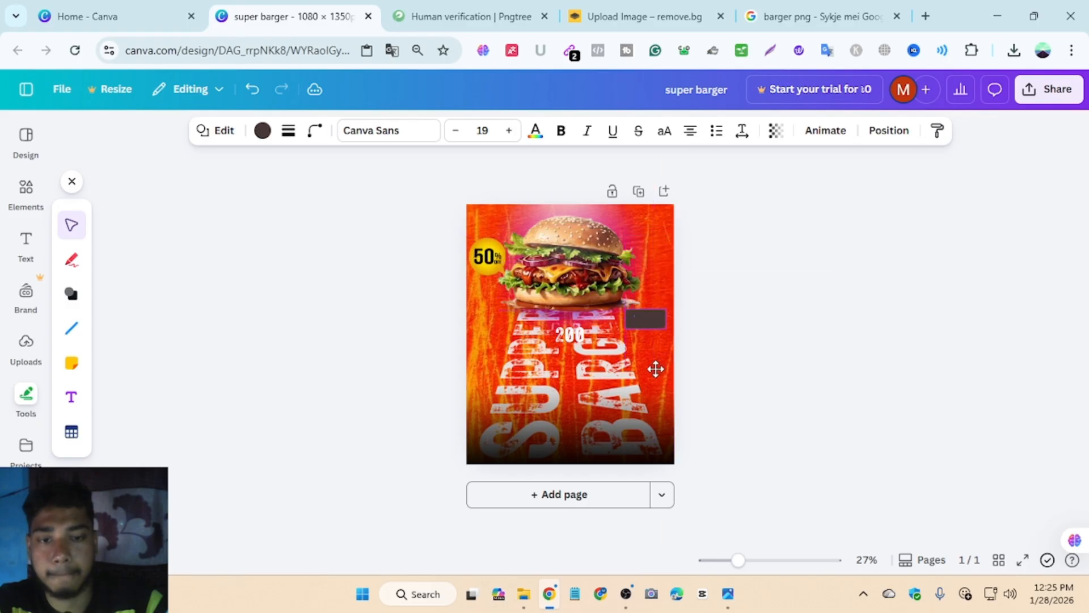
{"action": "left_click_drag", "start_coordinate": [569, 335], "coordinate": [669, 305]}
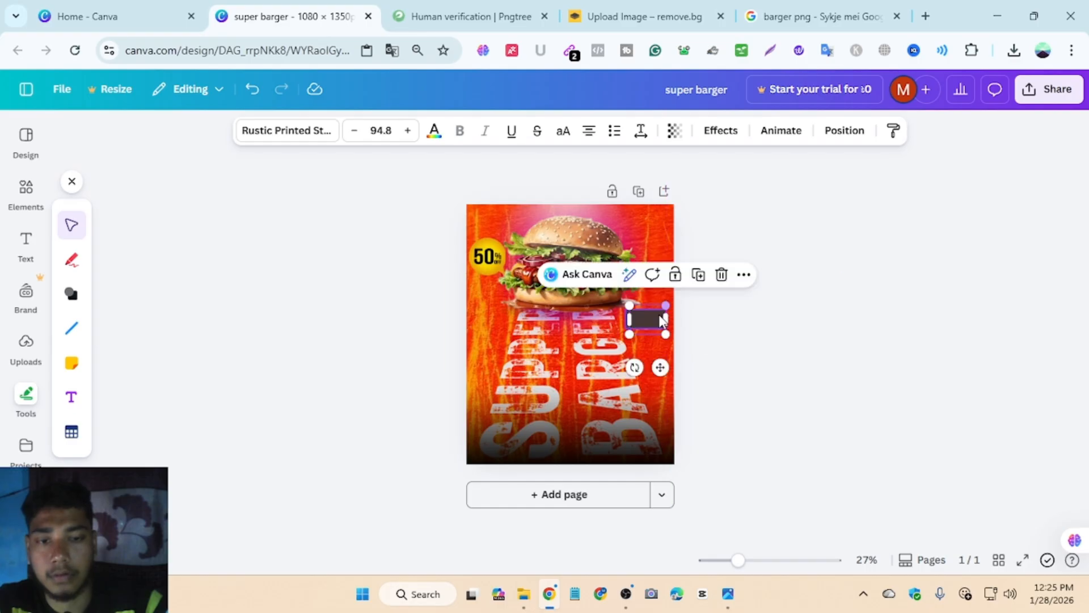
{"action": "key", "text": "ctrl+z"}
{"action": "key", "text": "ctrl+z"}
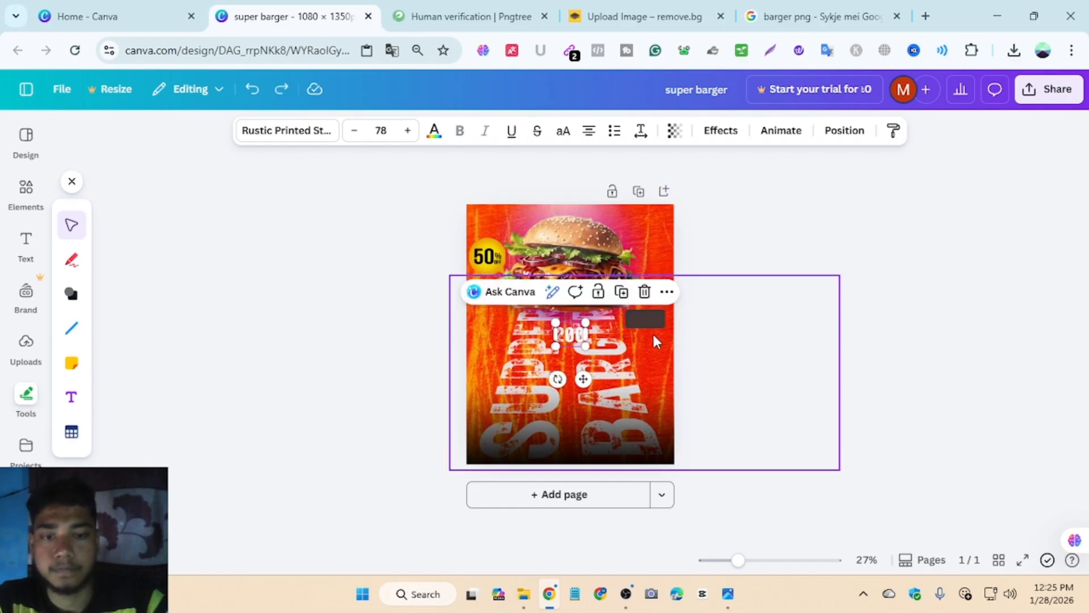
Try red and orange fills on the small rounded rectangle and settle on the orange photo colour.
{"action": "left_click", "coordinate": [646, 322]}
{"action": "left_click_drag", "start_coordinate": [626, 309], "coordinate": [627, 310]}
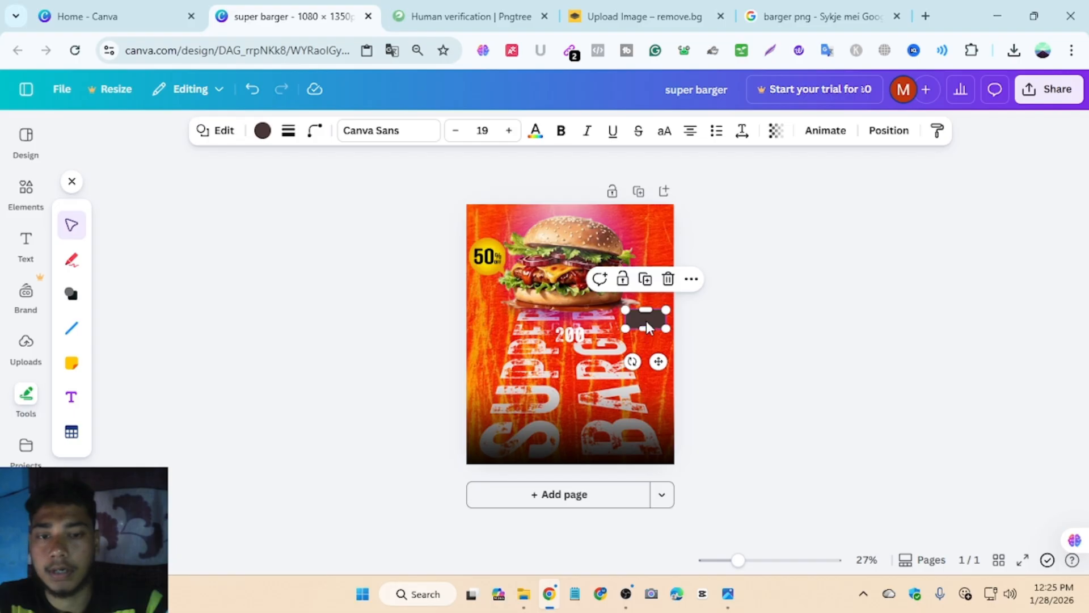
{"action": "left_click", "coordinate": [263, 130]}
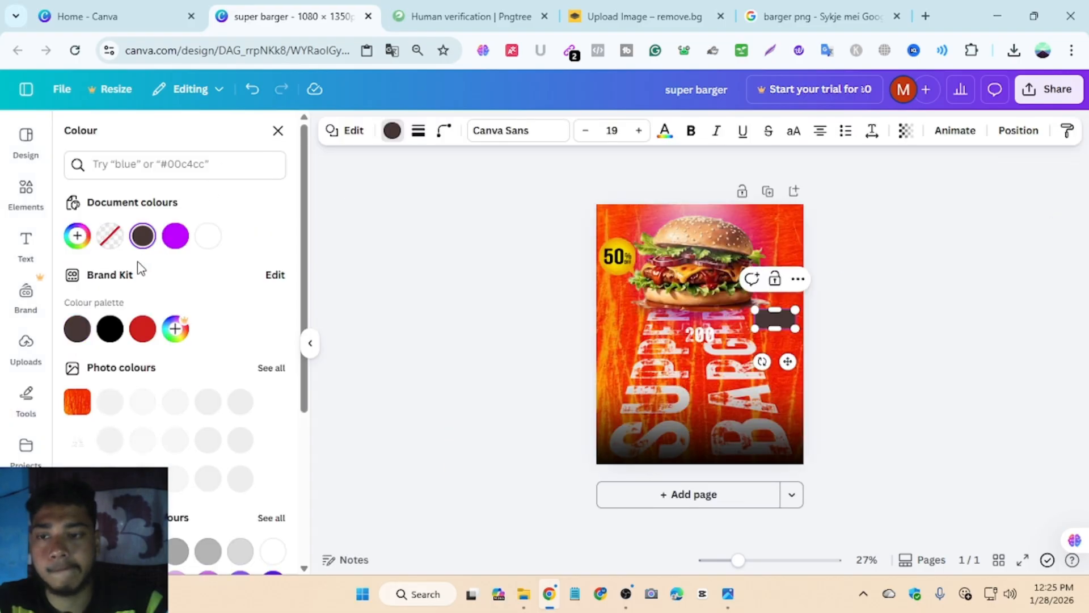
{"action": "left_click", "coordinate": [136, 335]}
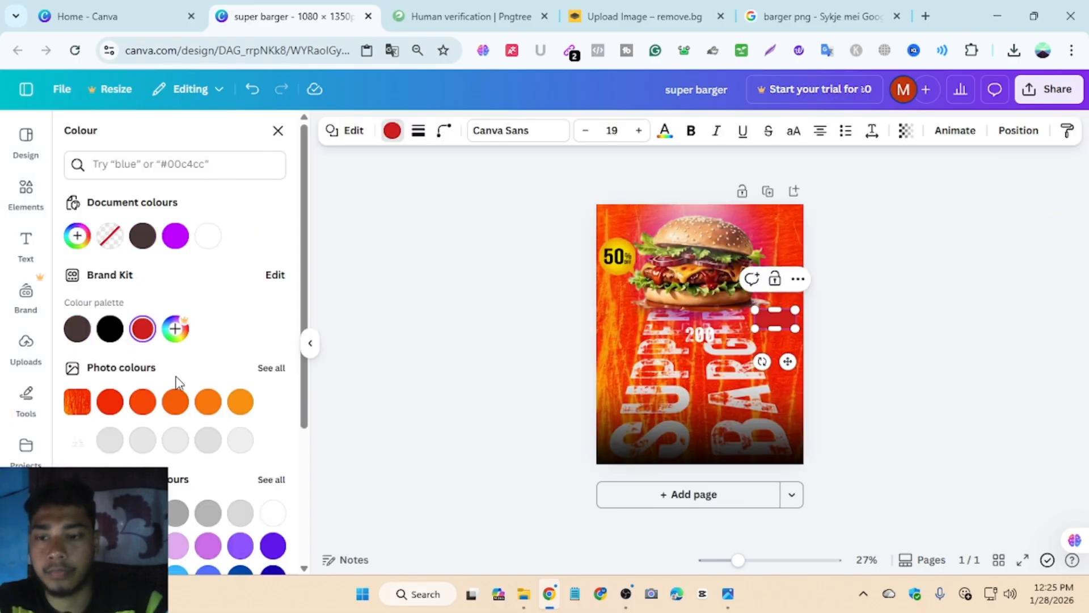
{"action": "left_click", "coordinate": [175, 401]}
{"action": "left_click", "coordinate": [213, 402]}
{"action": "scroll", "coordinate": [215, 404], "scroll_direction": "down", "scroll_amount": 2}
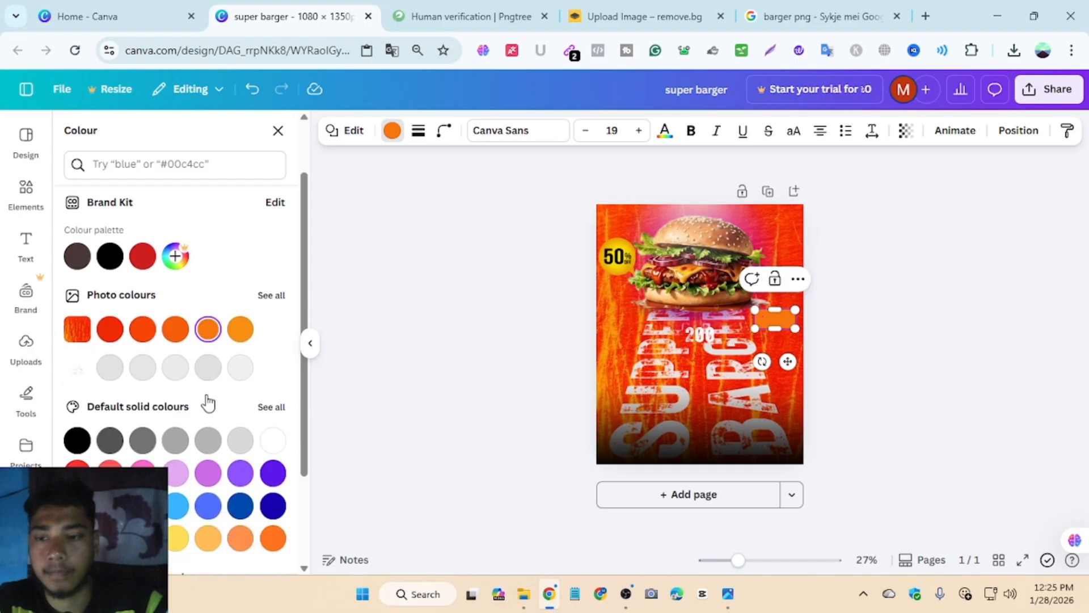
{"action": "left_click", "coordinate": [118, 331]}
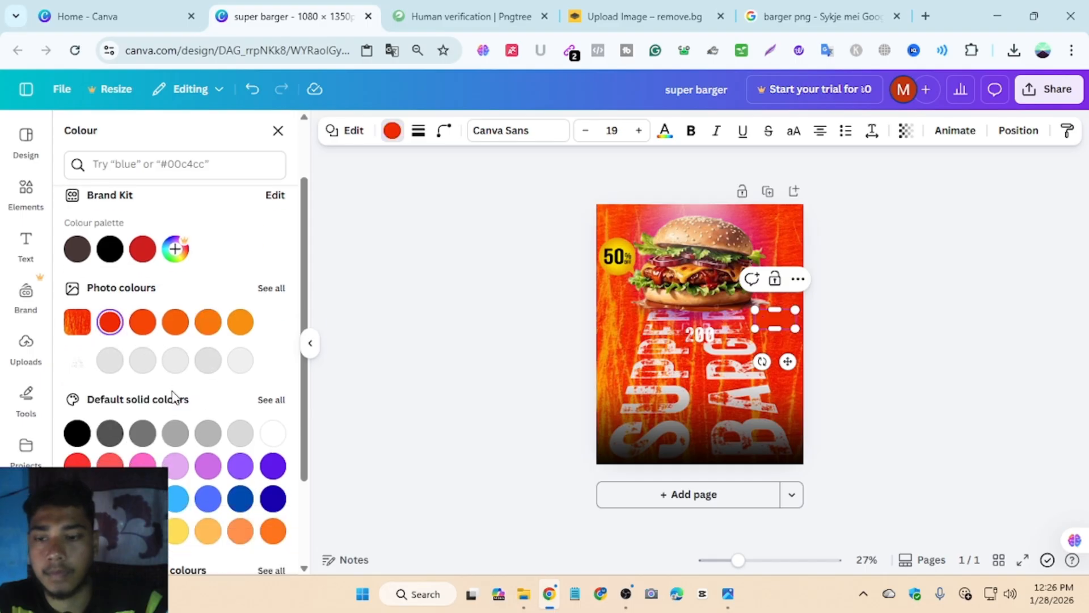
{"action": "left_click", "coordinate": [204, 324]}
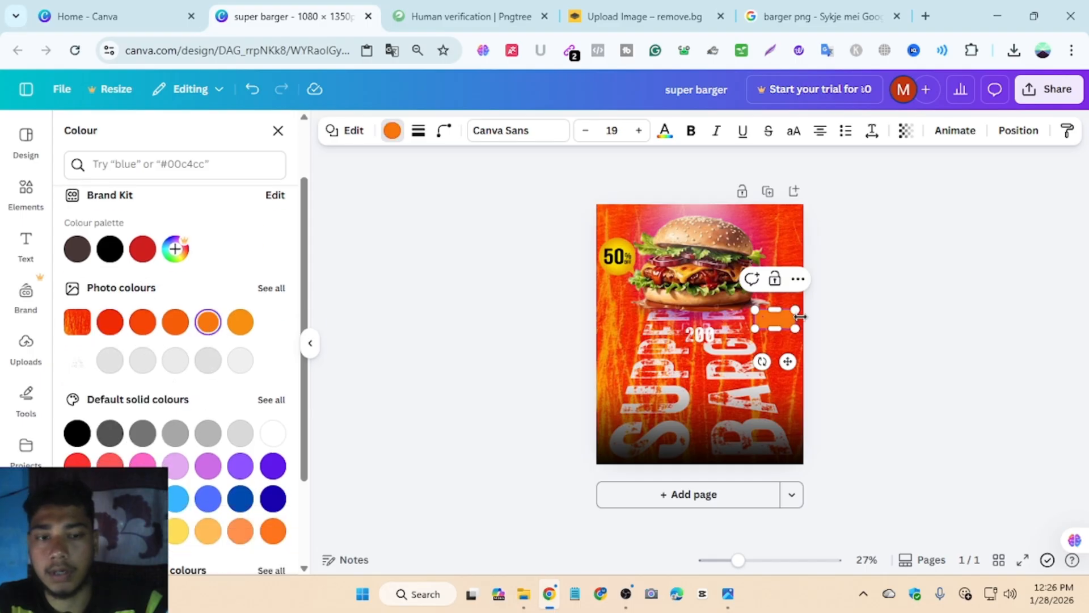
Move the "200" text onto the orange rectangle and bring its layer above the rectangle.
{"action": "left_click", "coordinate": [700, 335]}
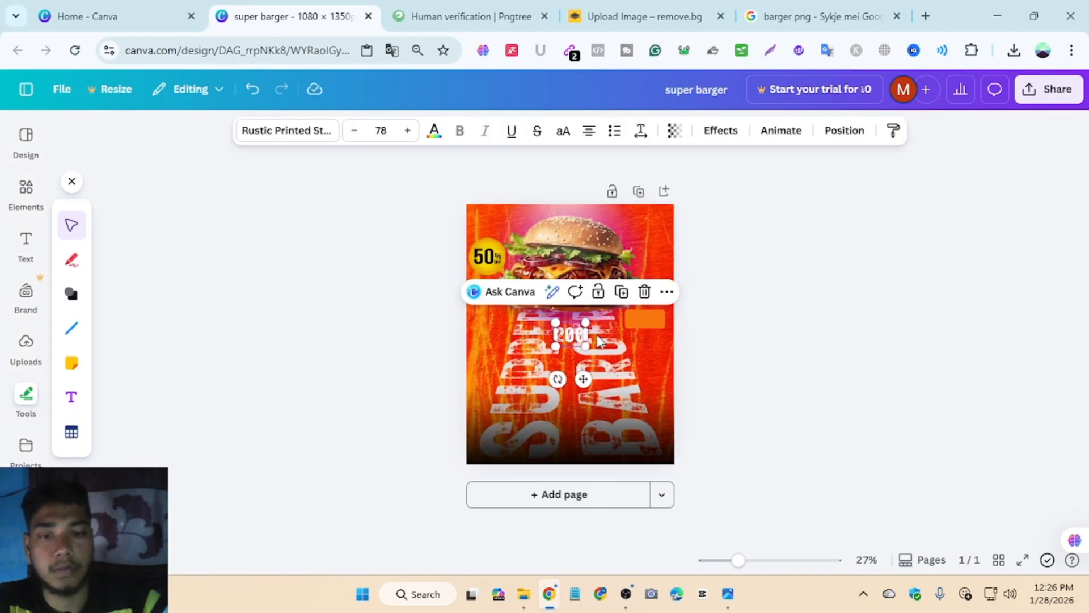
{"action": "left_click_drag", "start_coordinate": [598, 340], "coordinate": [644, 322]}
{"action": "left_click", "coordinate": [837, 131]}
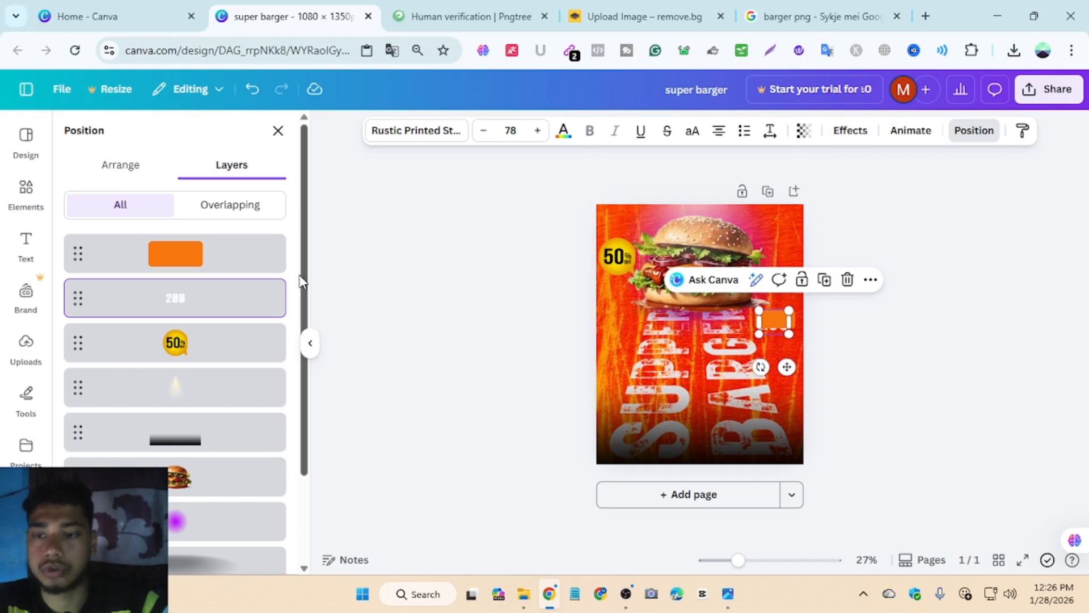
{"action": "left_click_drag", "start_coordinate": [241, 294], "coordinate": [237, 231]}
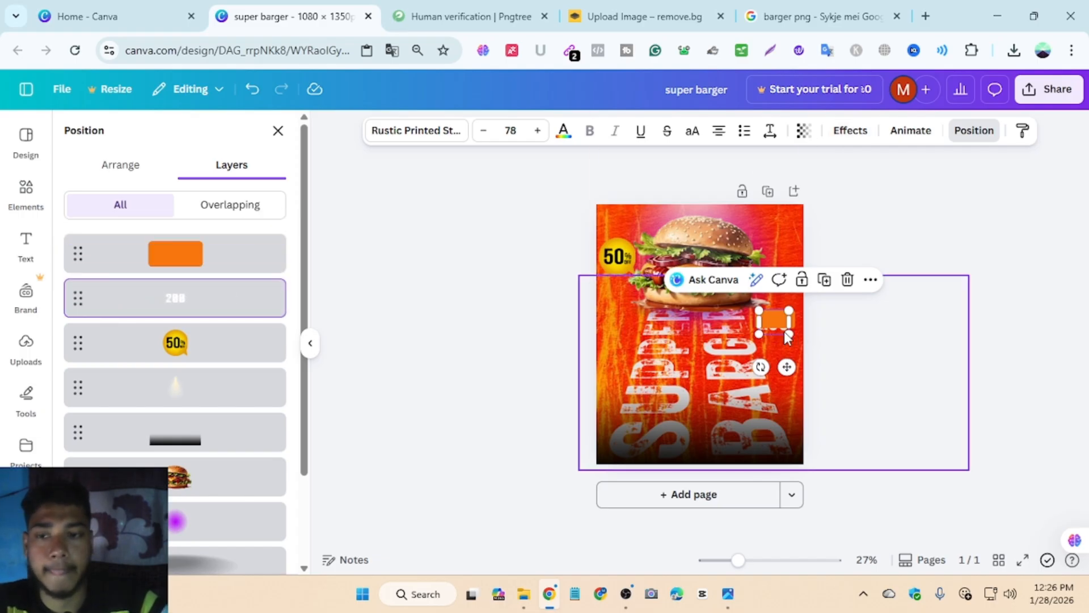
{"action": "left_click_drag", "start_coordinate": [246, 309], "coordinate": [244, 238]}
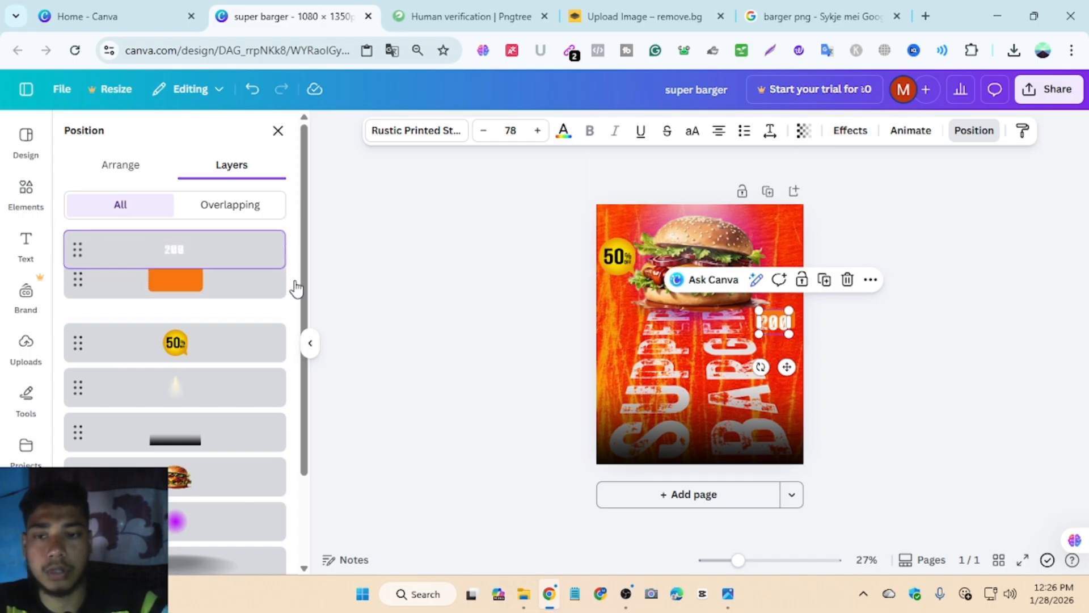
Append a dollar sign to the price text so it reads "200$".
{"action": "double_click", "coordinate": [774, 322]}
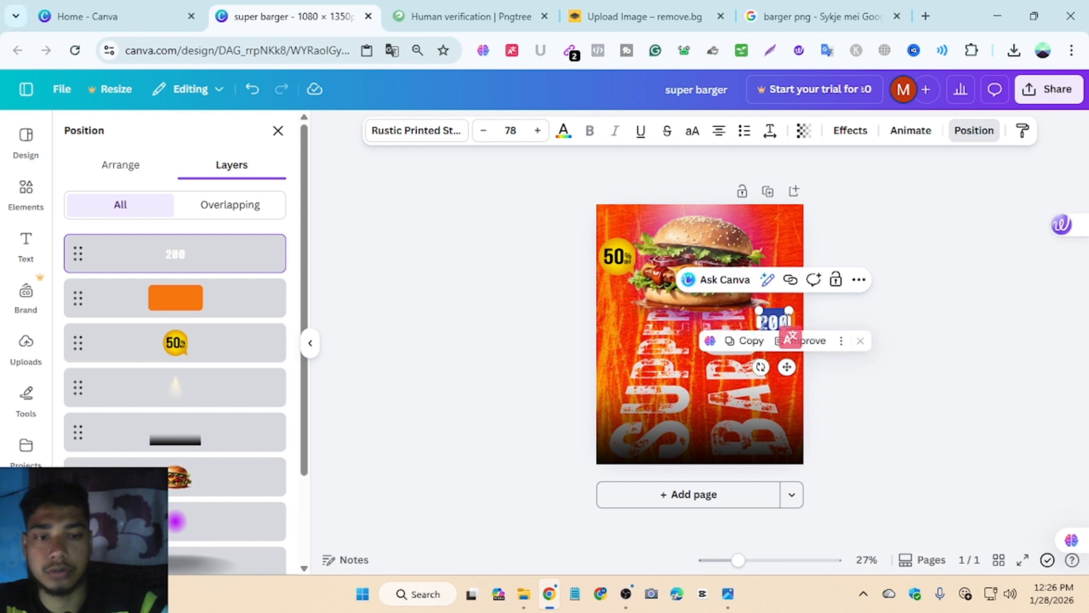
{"action": "left_click", "coordinate": [787, 322]}
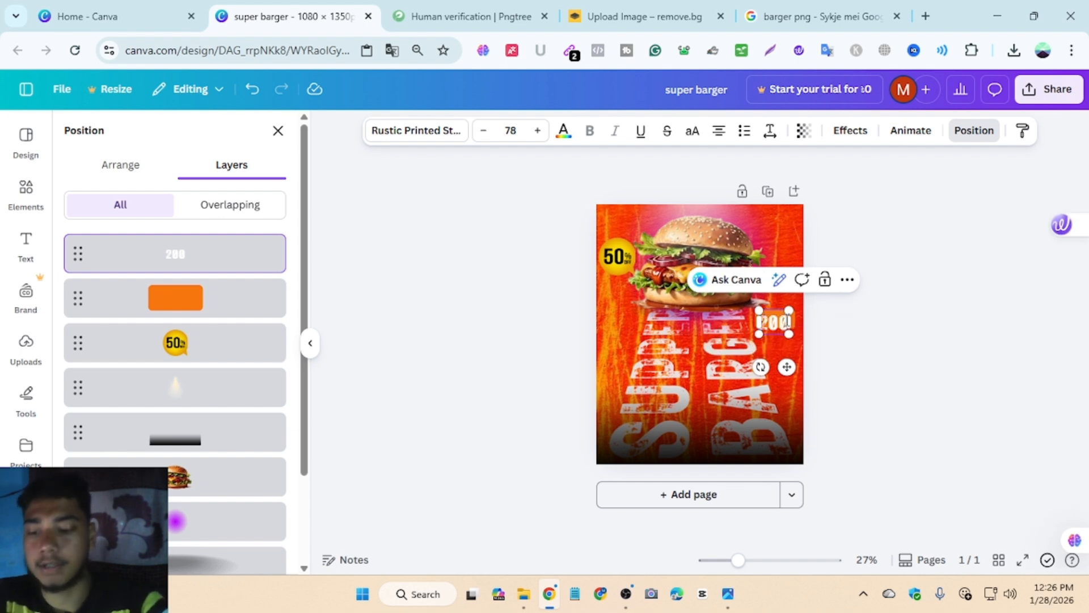
{"action": "type", "text": "$"}
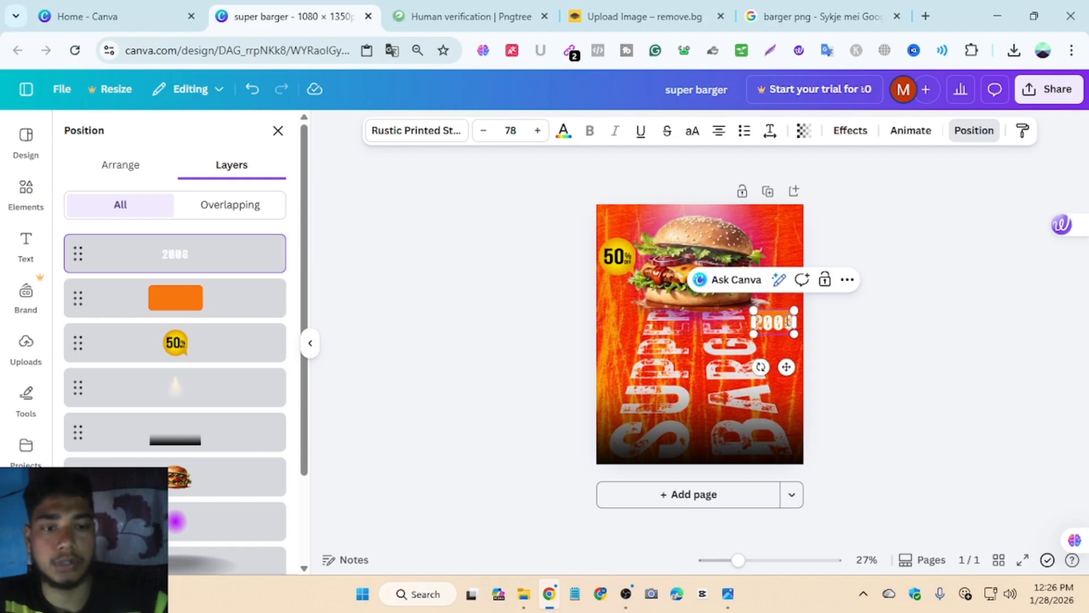
{"action": "left_click_drag", "start_coordinate": [782, 376], "coordinate": [777, 410]}
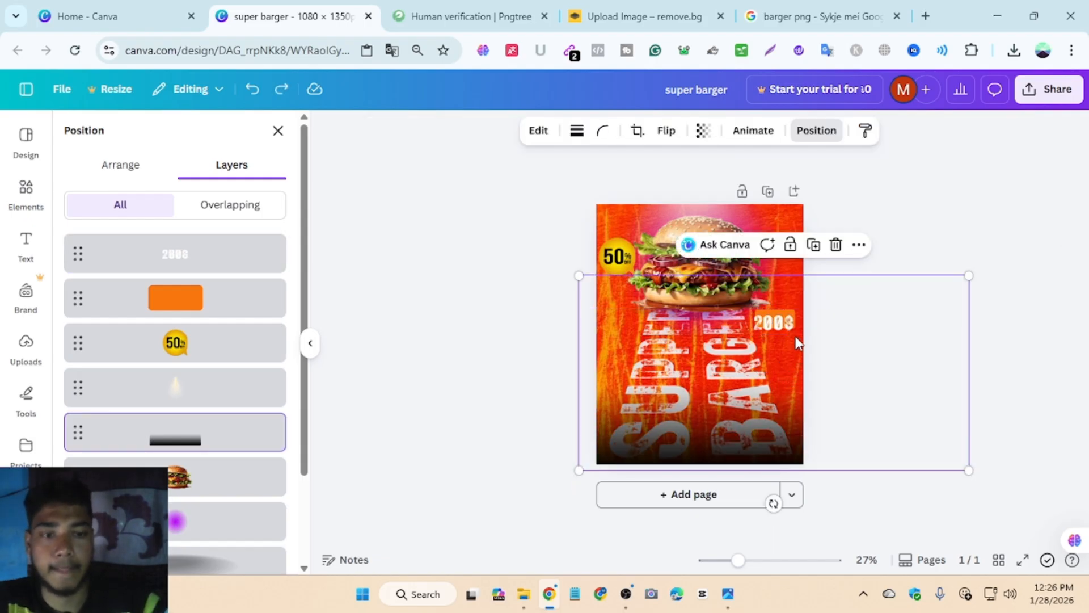
Enlarge the orange rectangle to reach the poster's right edge and place the "200$" text over it.
{"action": "left_click_drag", "start_coordinate": [790, 326], "coordinate": [725, 323]}
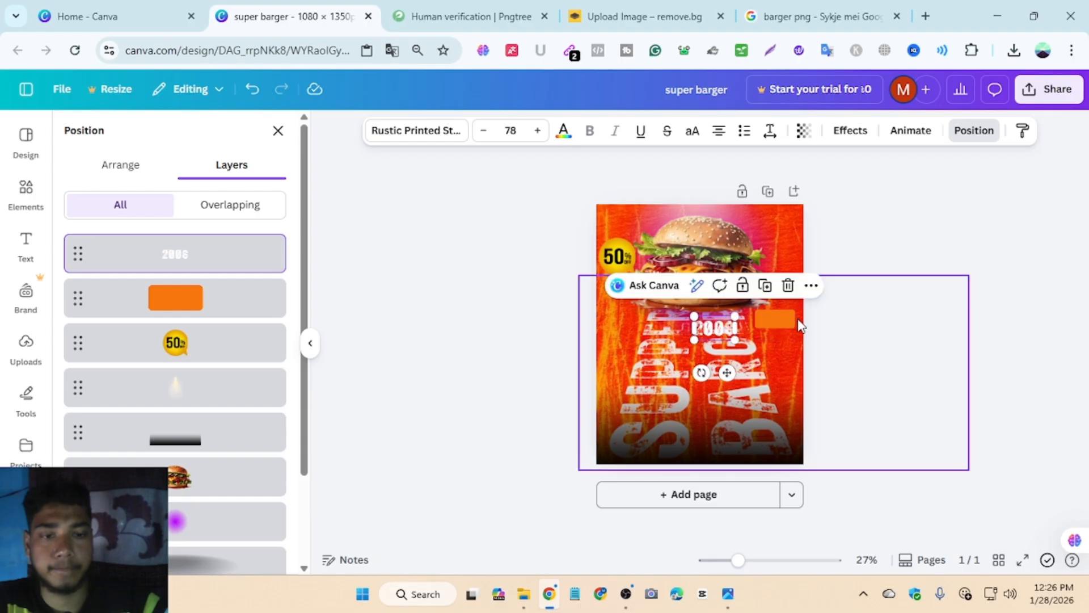
{"action": "left_click", "coordinate": [798, 324]}
{"action": "left_click", "coordinate": [792, 323]}
{"action": "left_click_drag", "start_coordinate": [796, 308], "coordinate": [804, 304]}
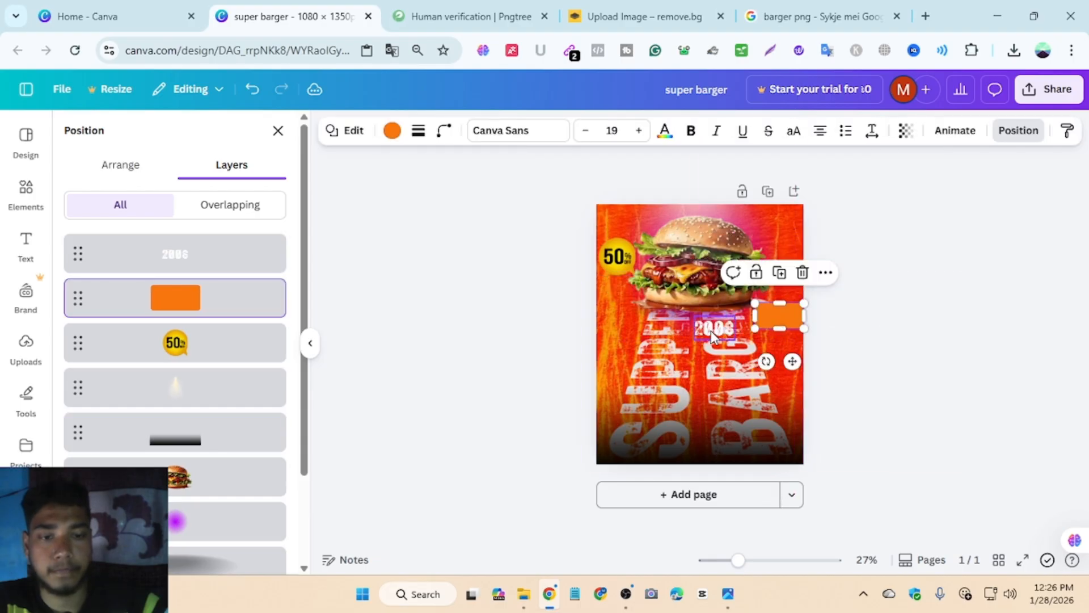
{"action": "left_click_drag", "start_coordinate": [714, 328], "coordinate": [775, 318]}
{"action": "left_click", "coordinate": [844, 333]}
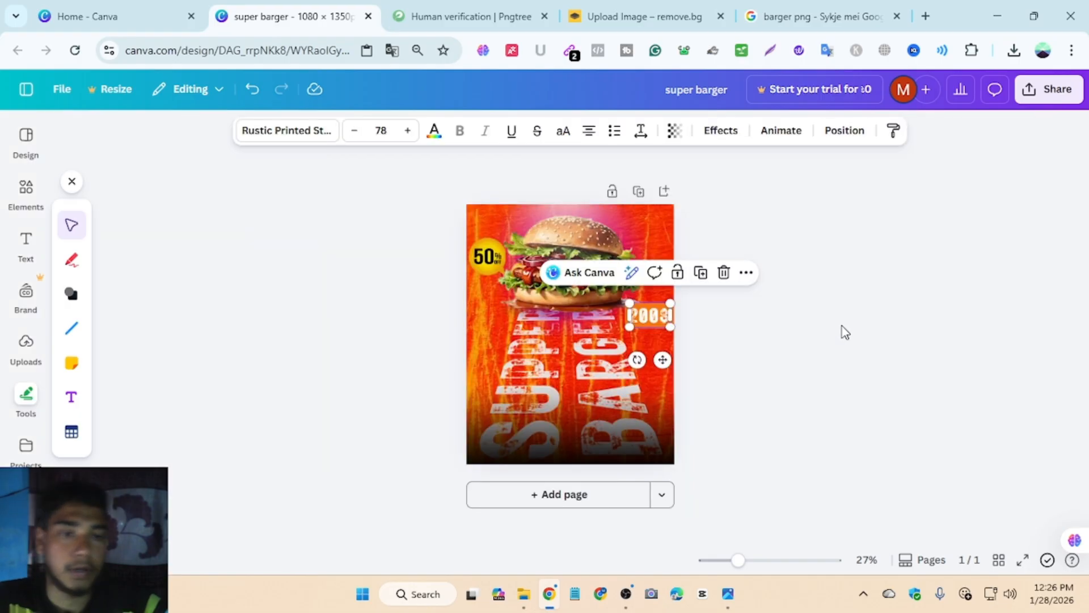
{"action": "left_click", "coordinate": [846, 332]}
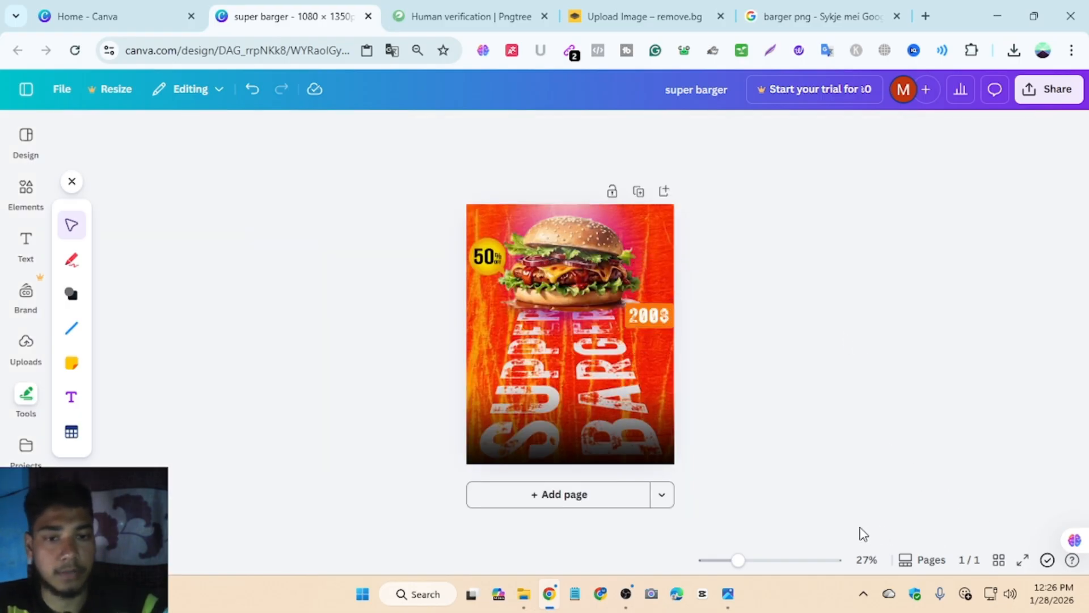
Review the finished poster in full-screen view and return to the editor.
{"action": "left_click", "coordinate": [1021, 561]}
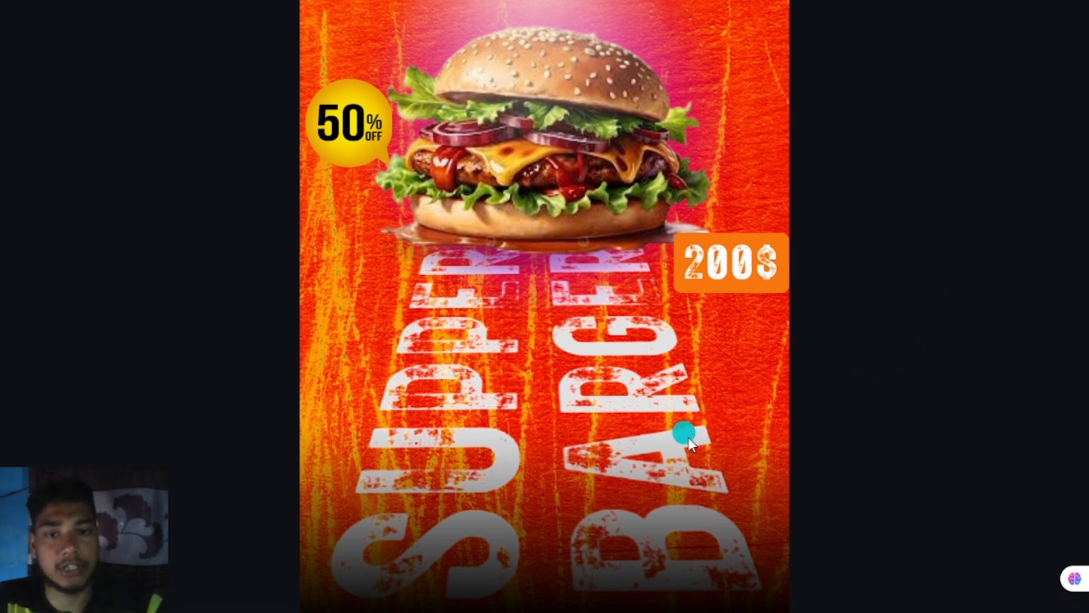
{"action": "mouse_move", "coordinate": [892, 535]}
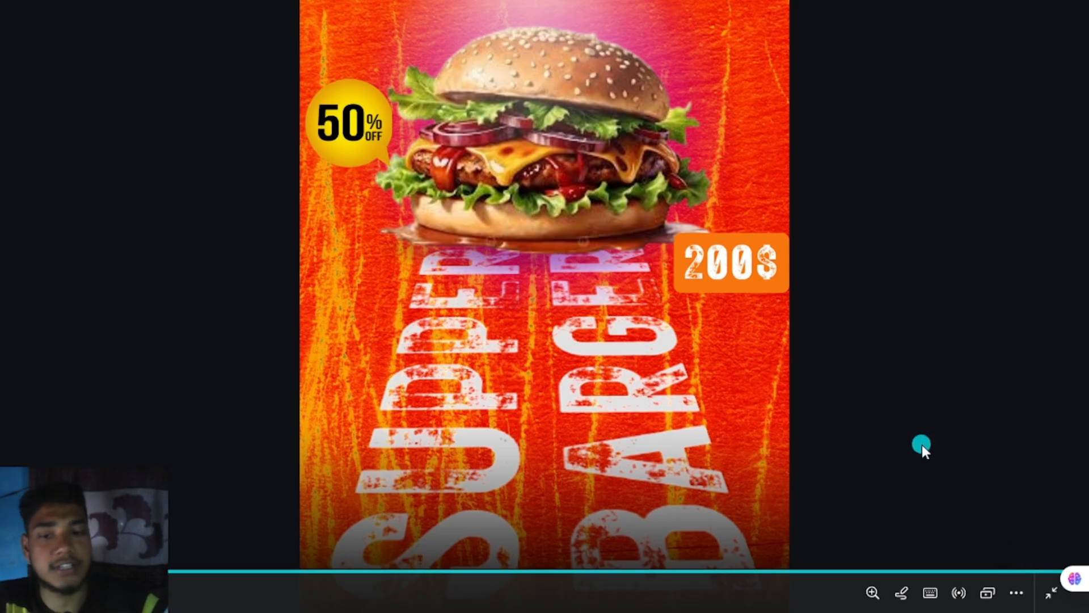
{"action": "left_click", "coordinate": [1053, 594]}
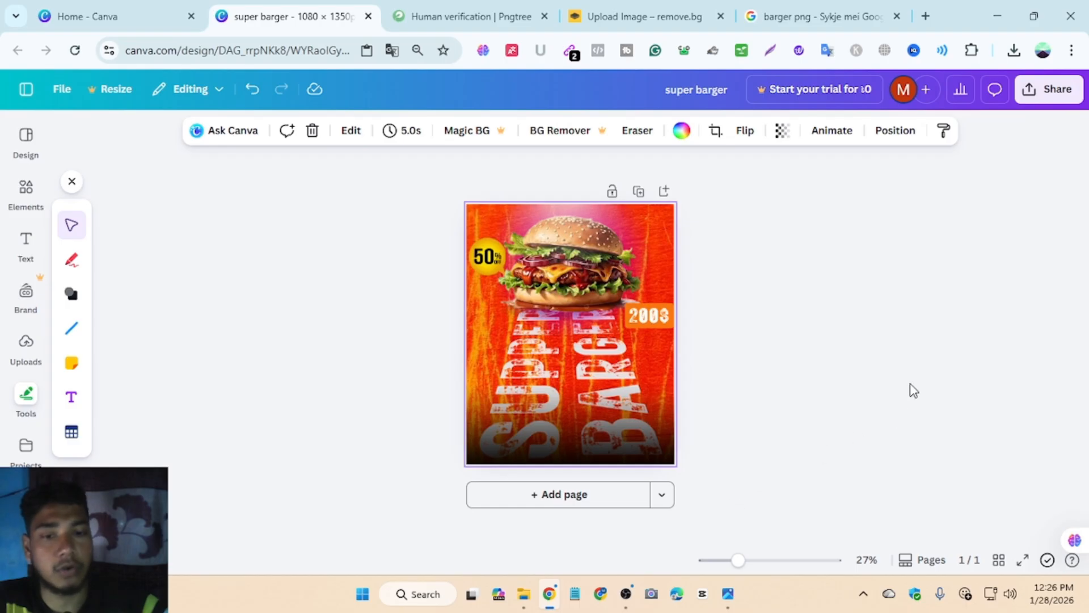